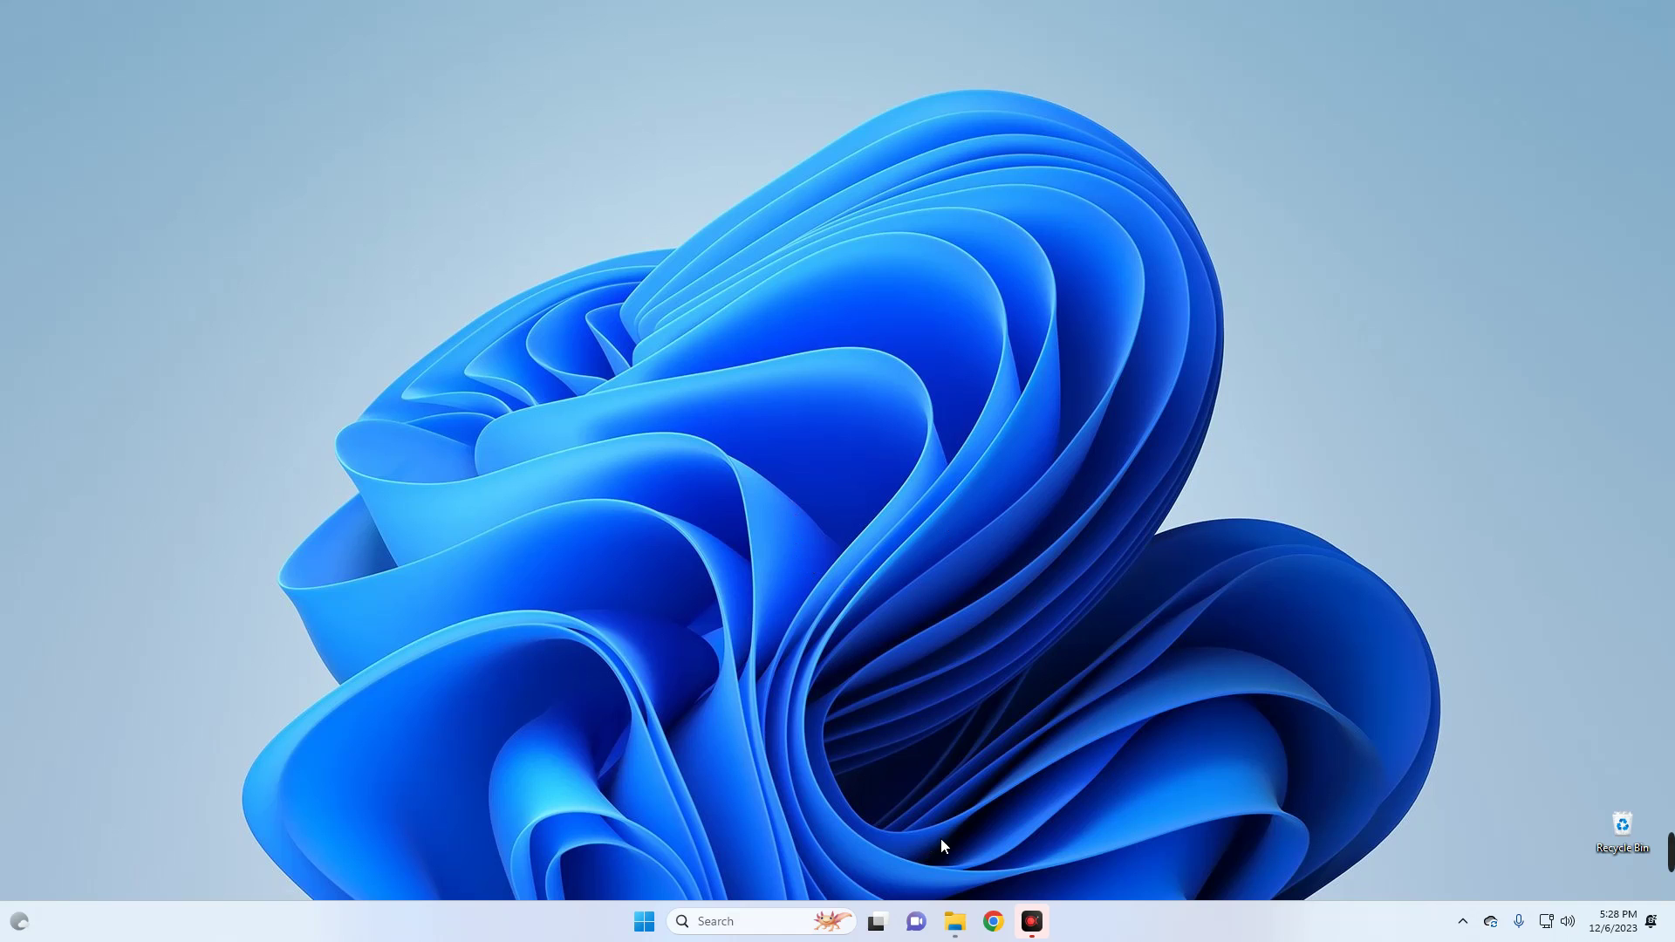
- Open Chrome with the chosen profile and run a web search for 'vmware'
{"action": "left_click", "coordinate": [993, 921]}
{"action": "left_click", "coordinate": [853, 545]}
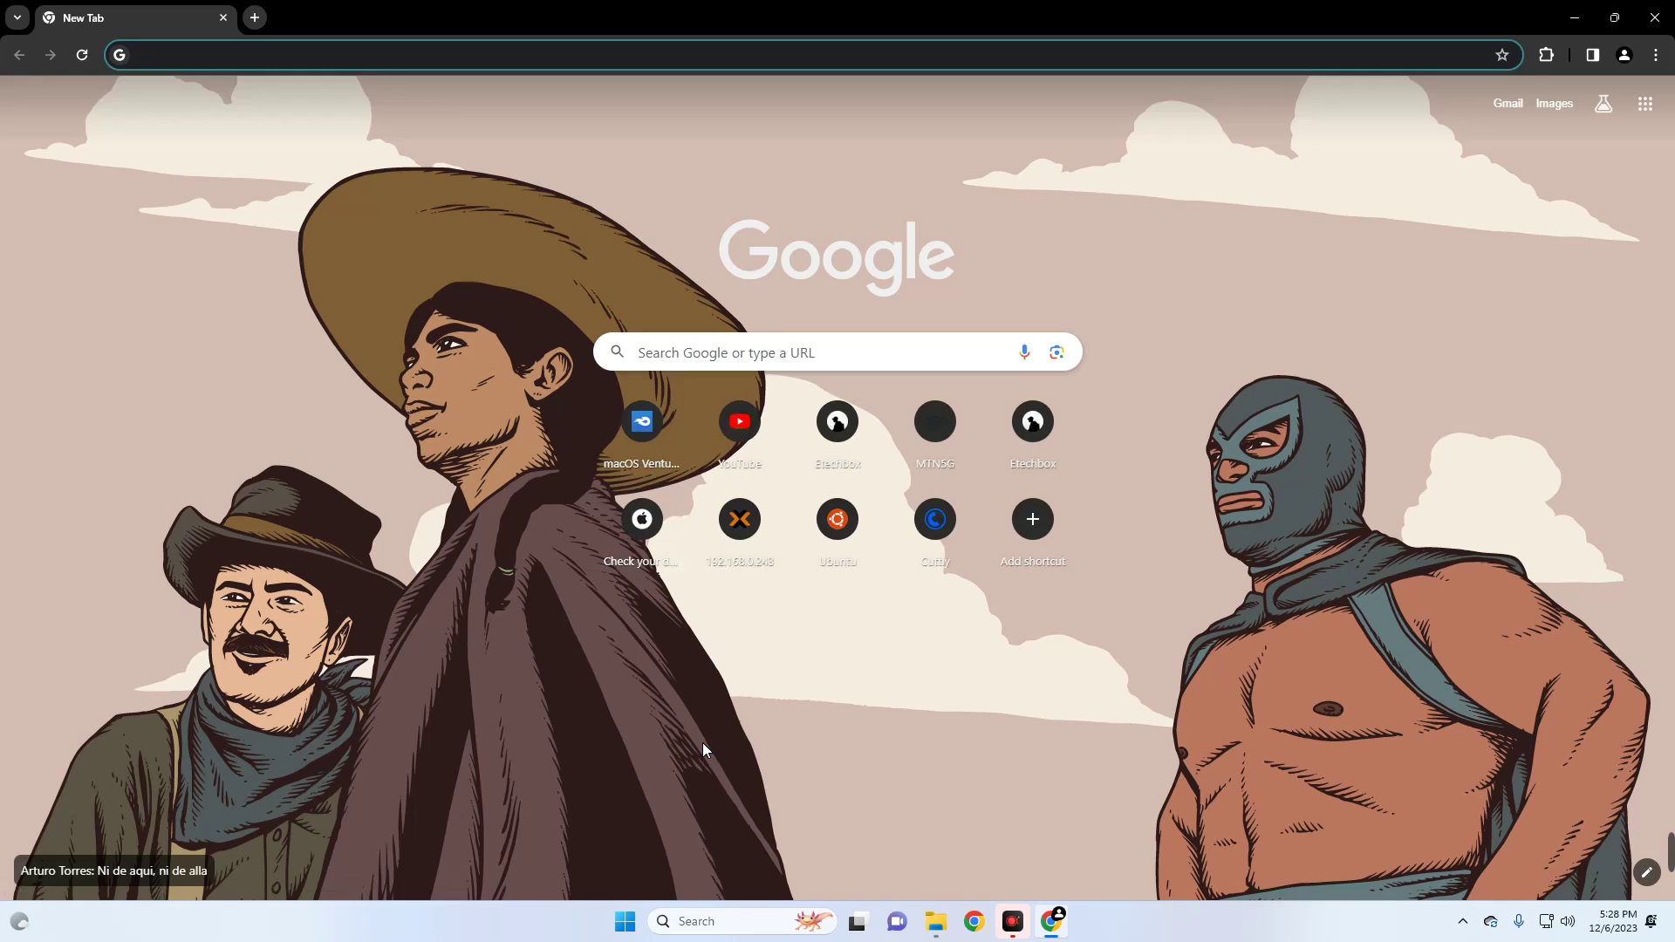
{"action": "type", "text": "vmware"}
{"action": "key", "text": "Return"}
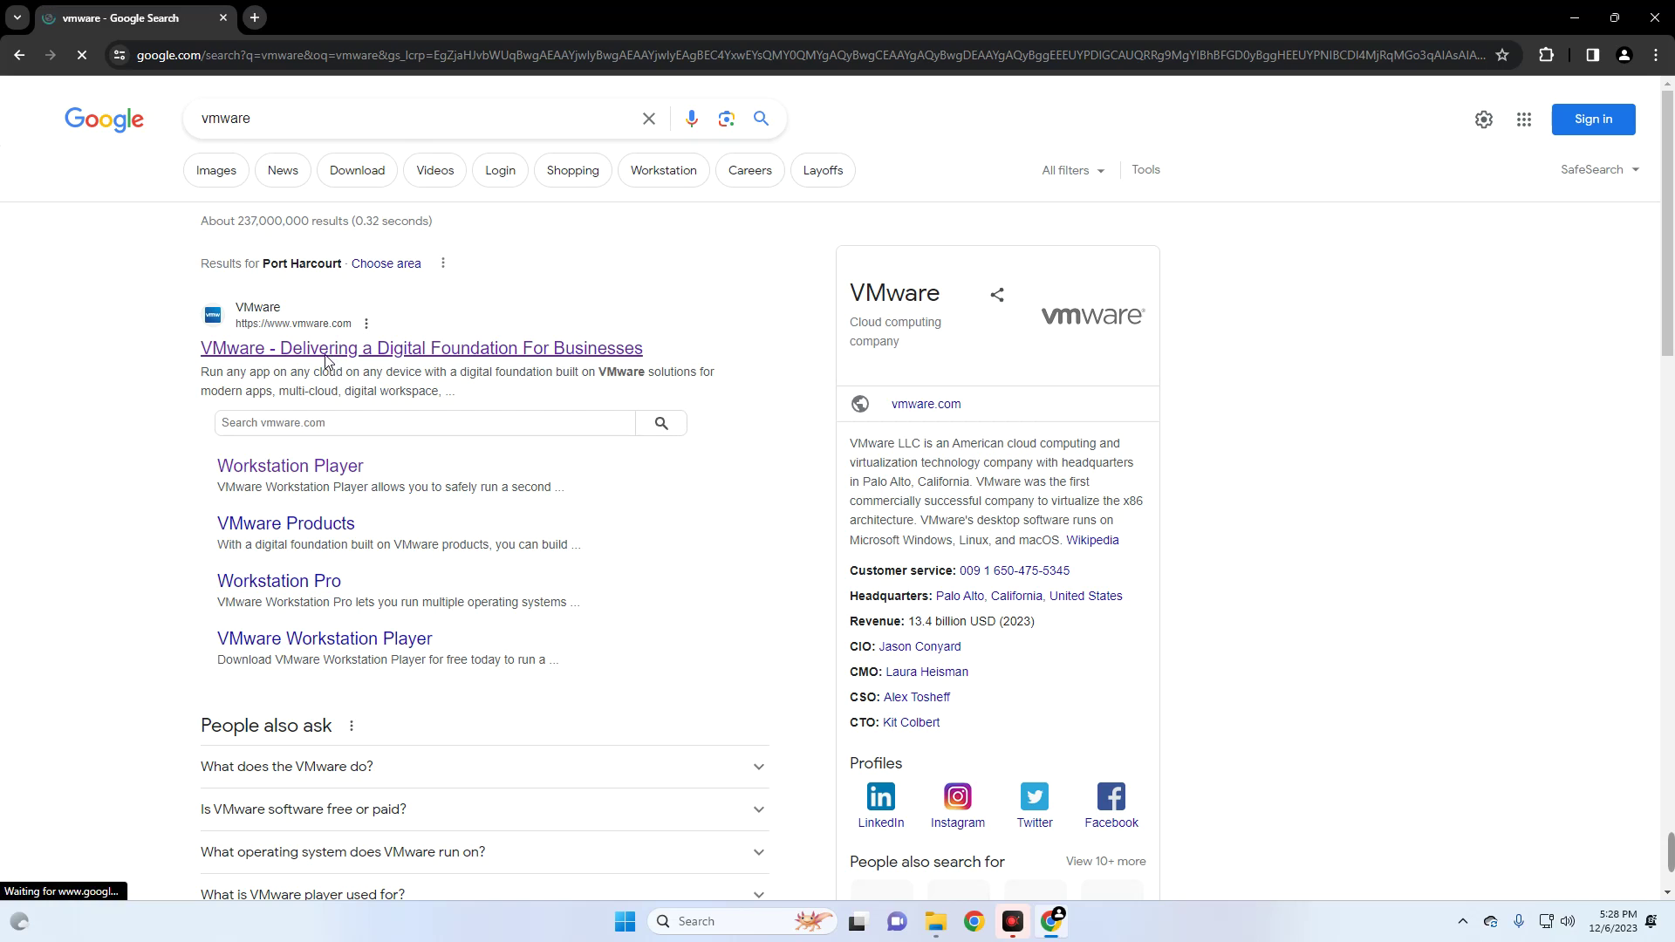
- Go from vmware.com via Products to the free Workstation Player download page
{"action": "left_click", "coordinate": [326, 358]}
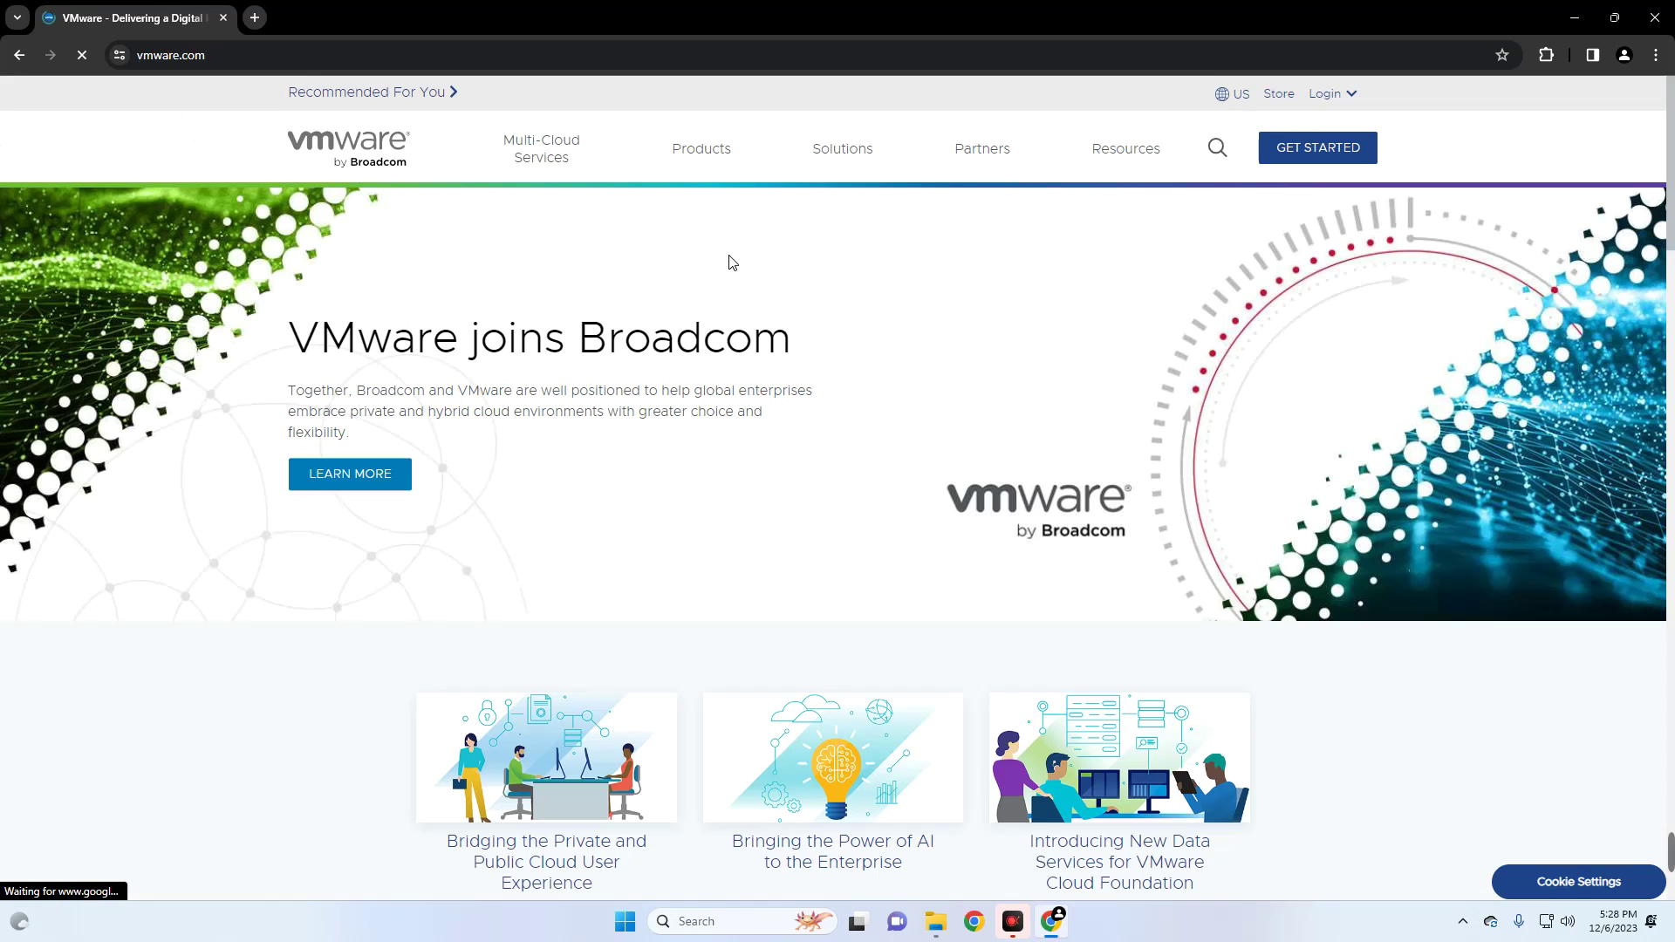
{"action": "left_click", "coordinate": [721, 157]}
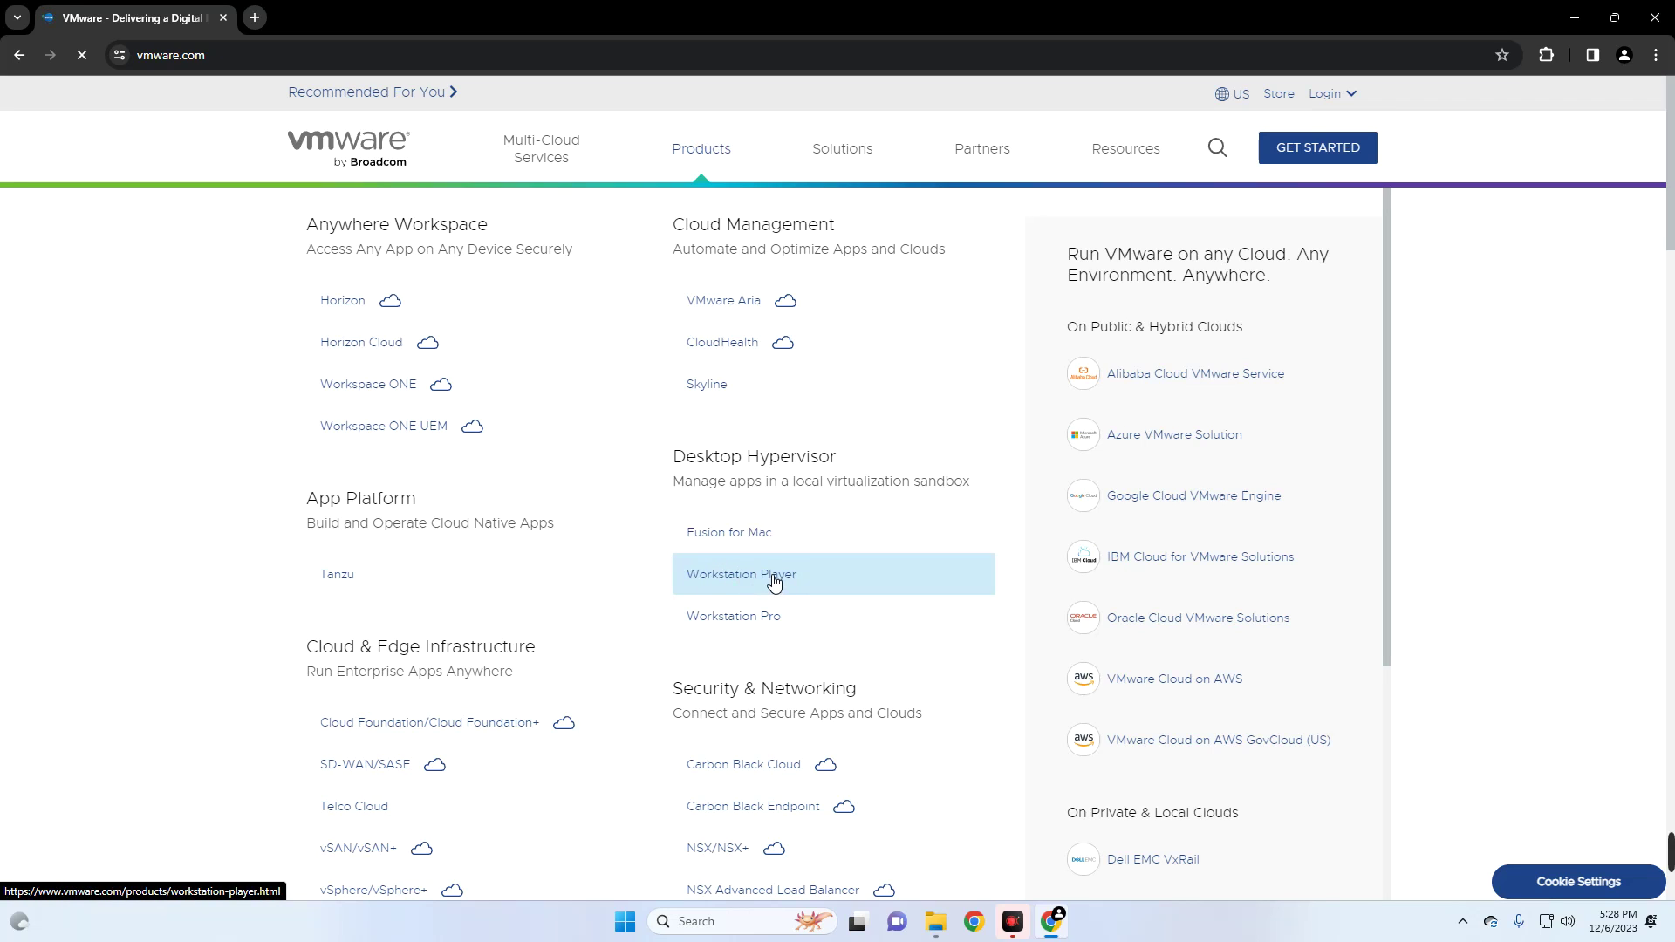
{"action": "left_click", "coordinate": [773, 583]}
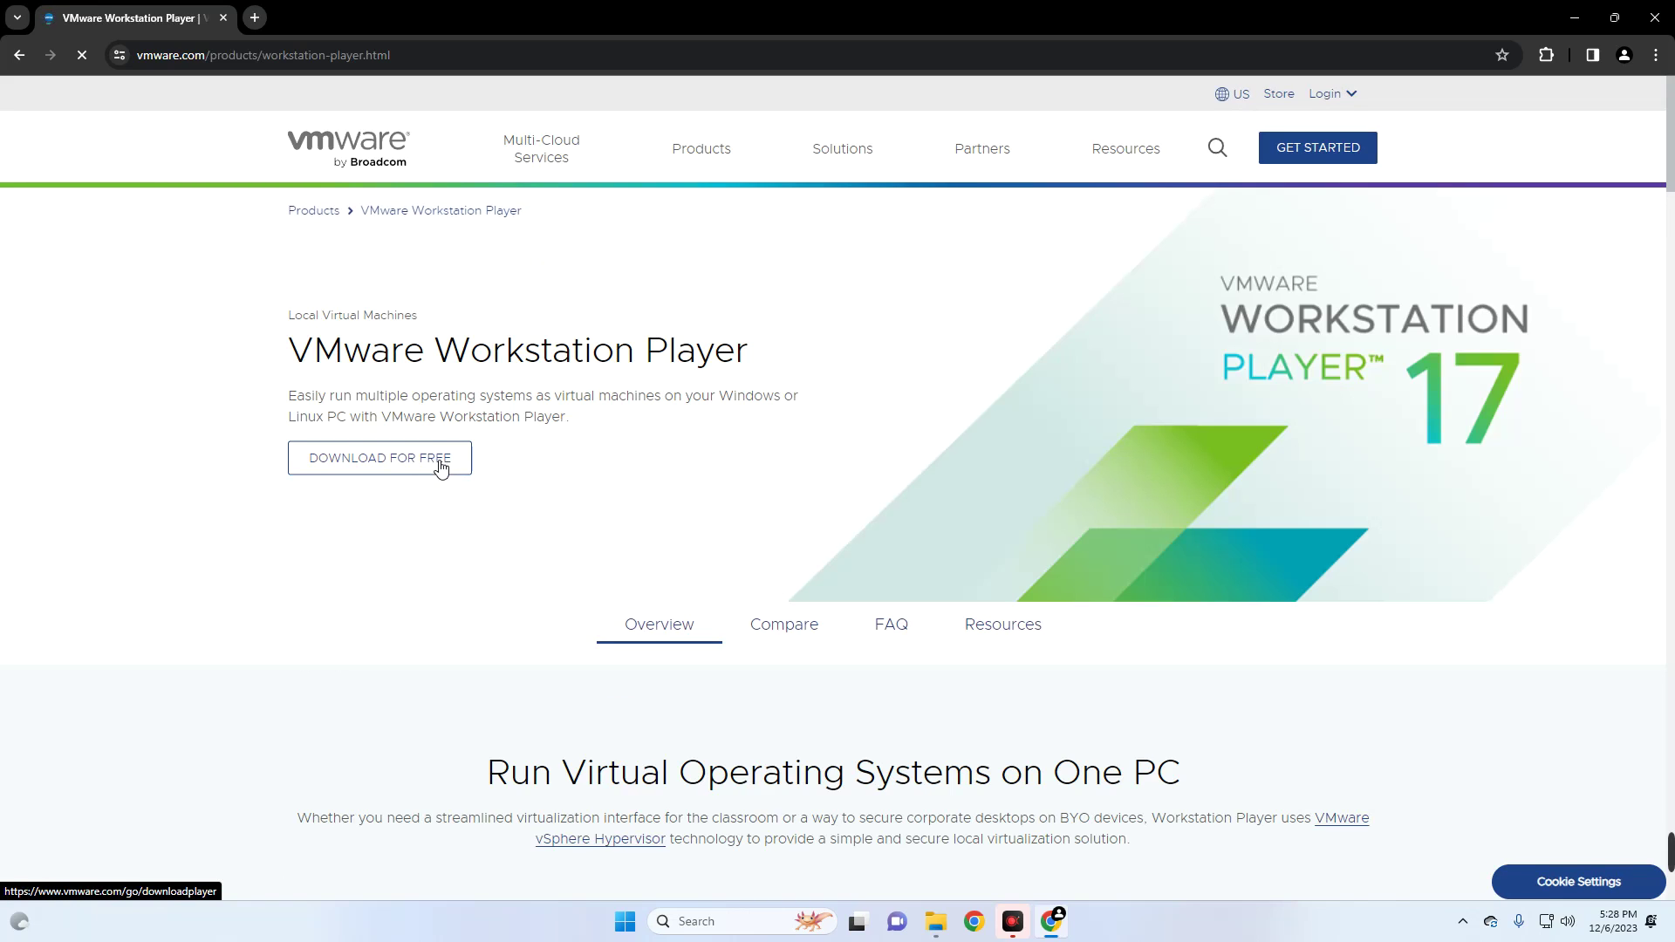
{"action": "left_click", "coordinate": [432, 459]}
{"action": "left_click", "coordinate": [217, 261]}
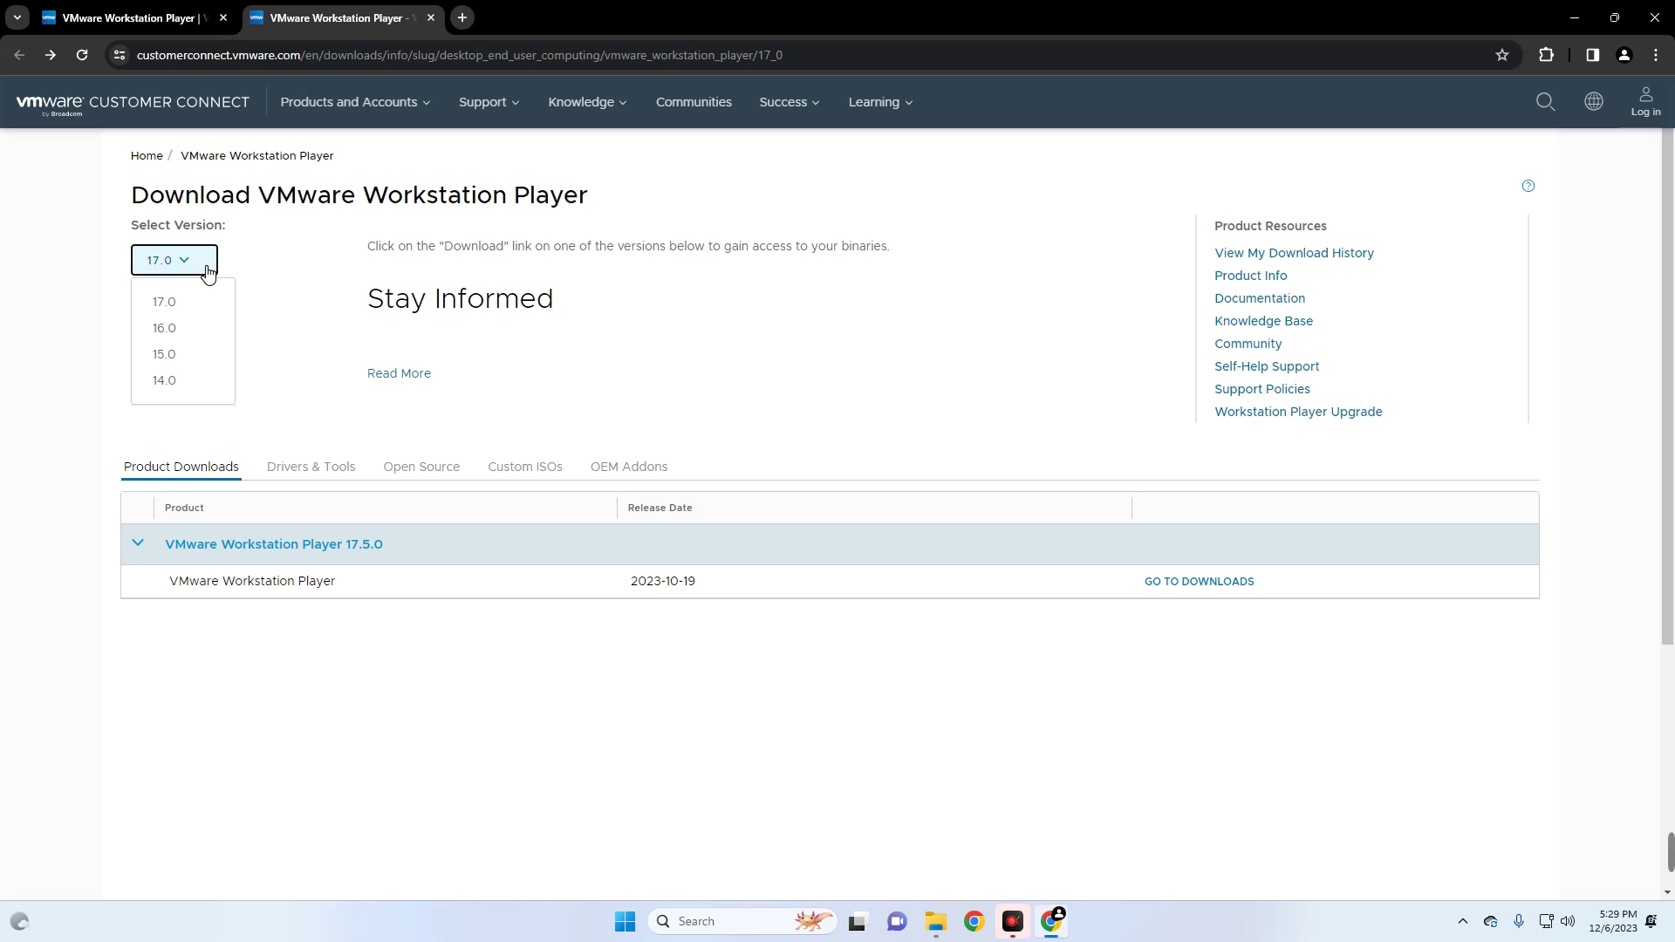
- Keep version 17.0 and open the 17.5.0 downloads, locating the Windows 64-bit installer
{"action": "left_click", "coordinate": [218, 261]}
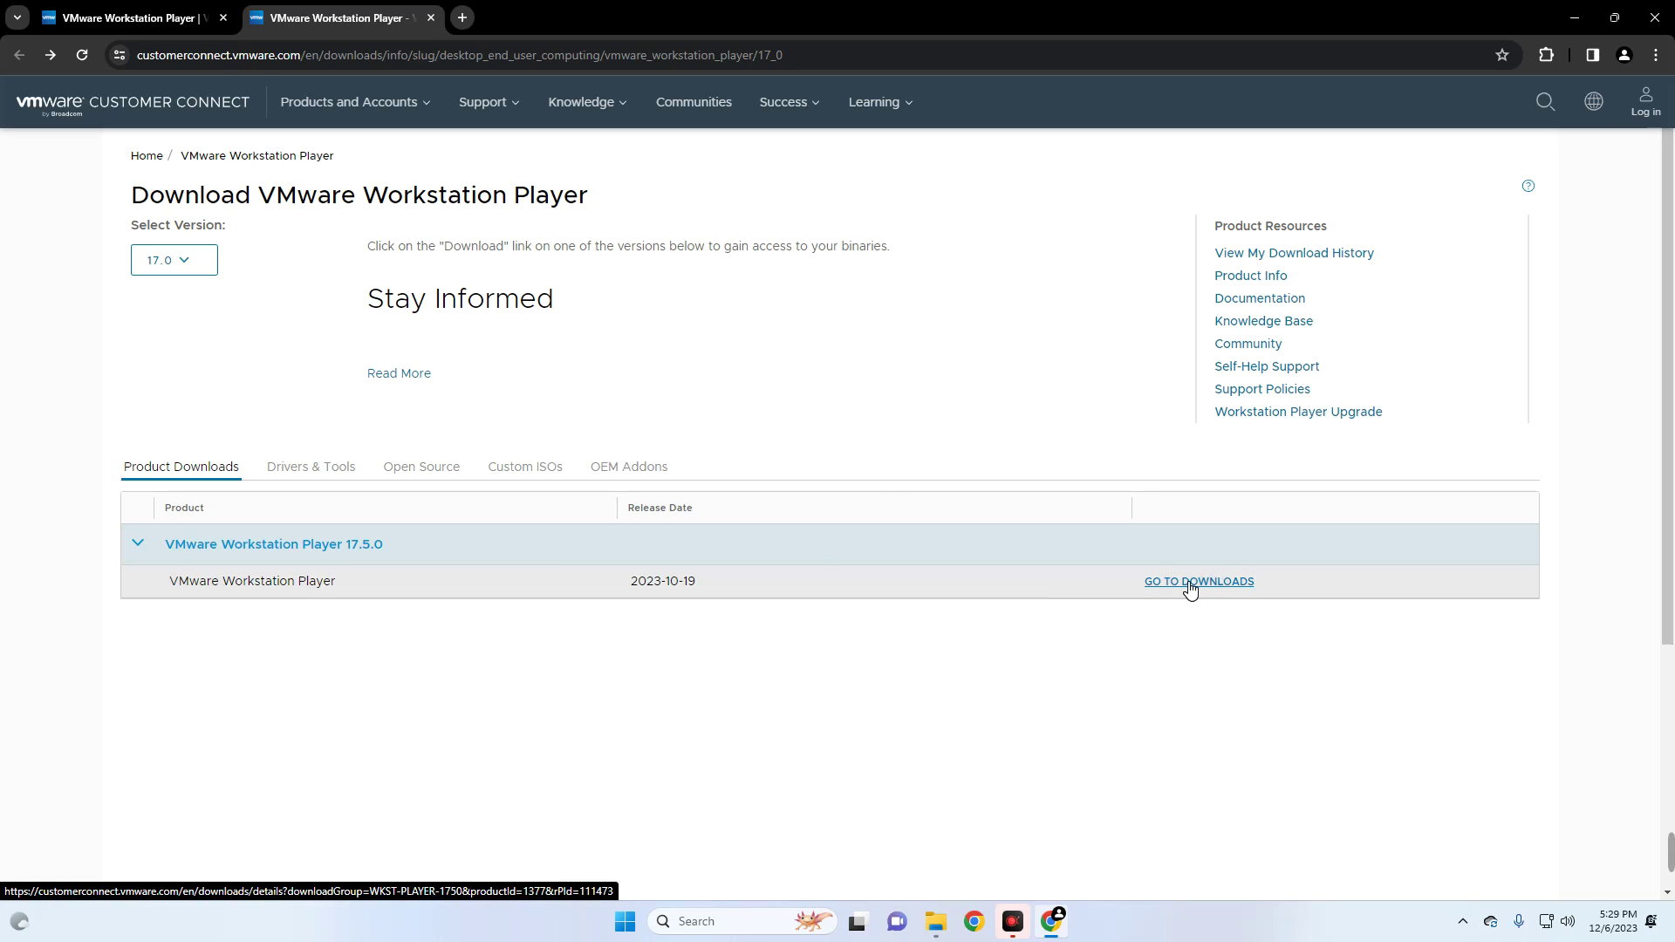
{"action": "left_click", "coordinate": [1191, 584]}
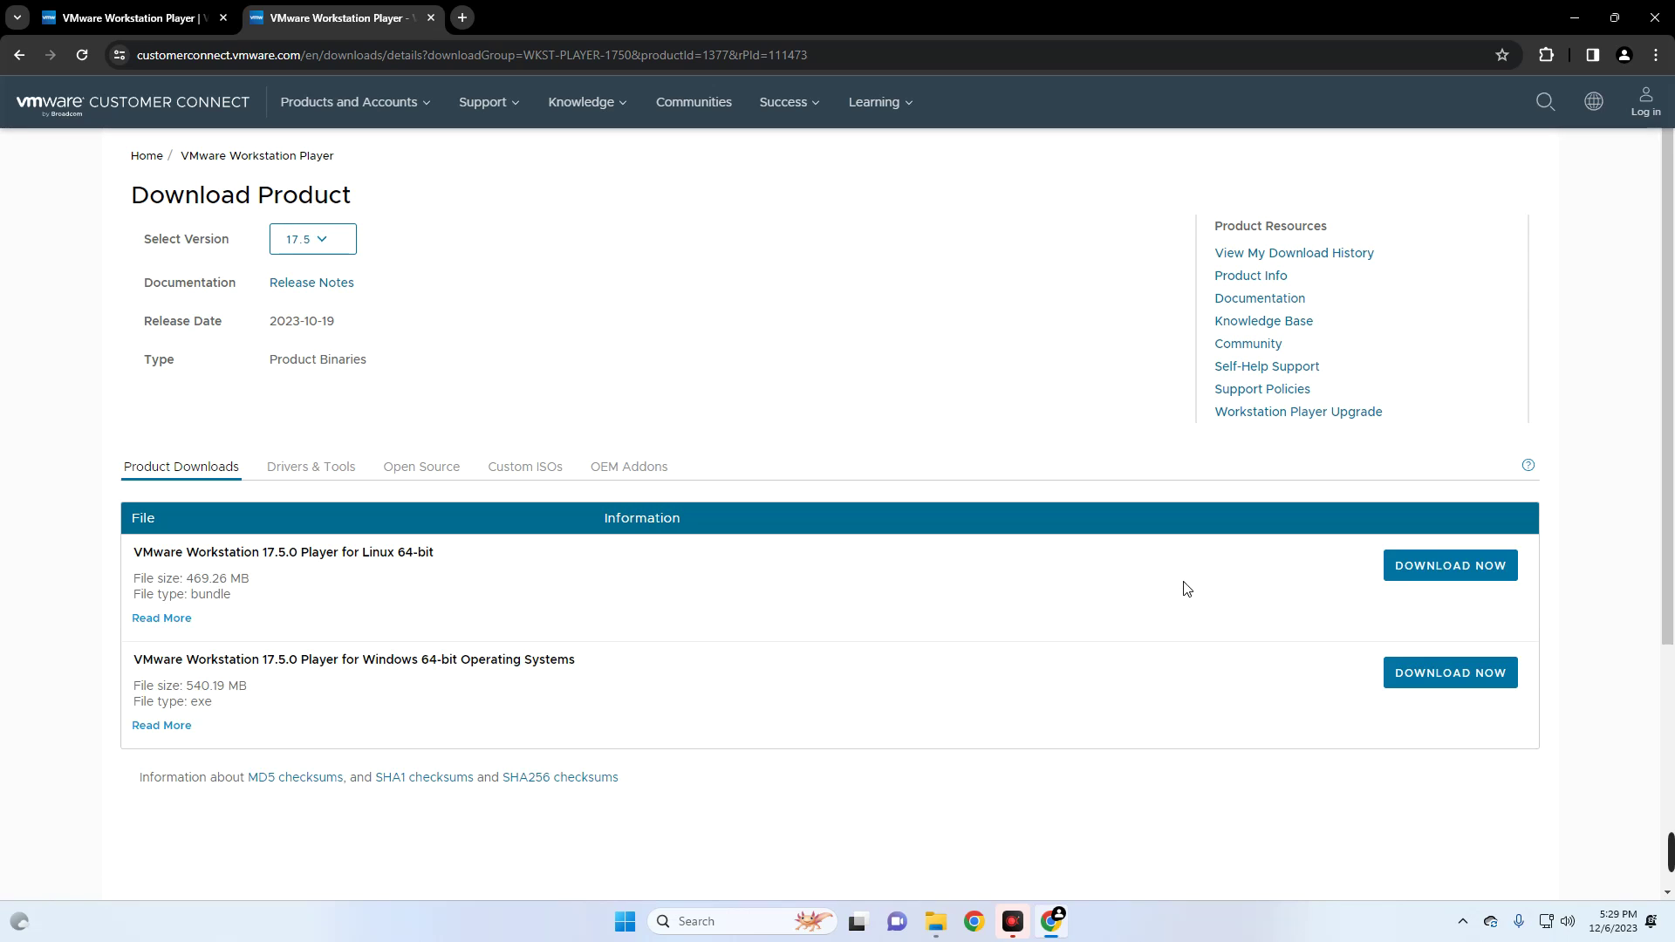
{"action": "scroll", "coordinate": [592, 612], "scroll_direction": "down", "scroll_amount": 1}
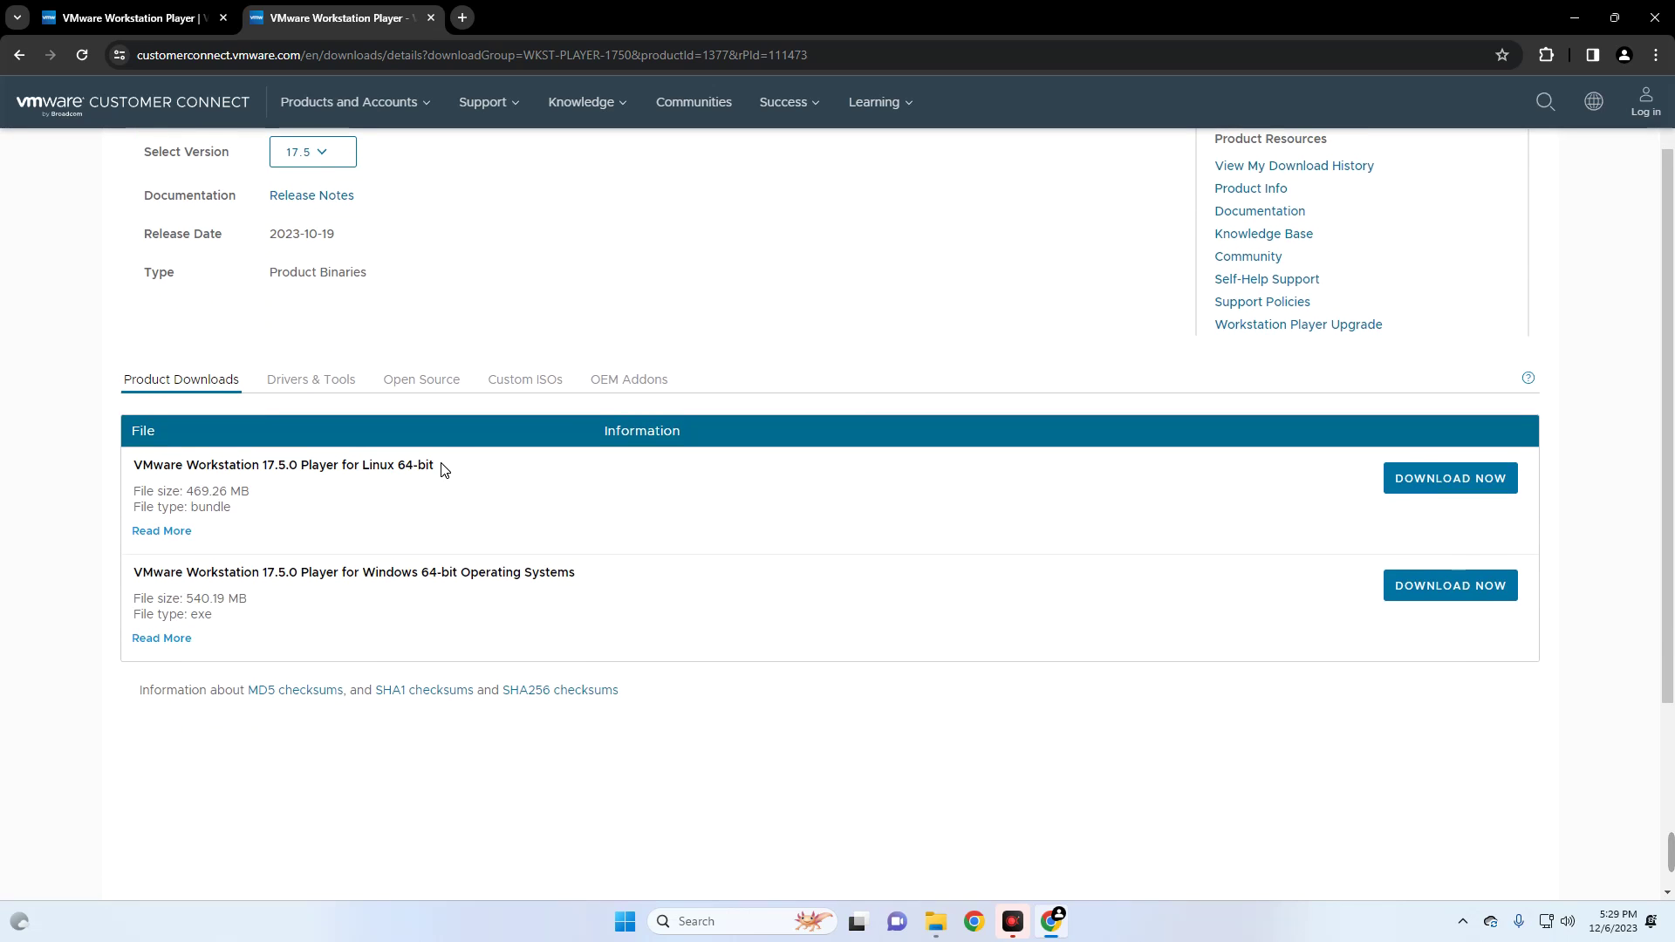
{"action": "left_click_drag", "start_coordinate": [133, 484], "coordinate": [131, 463]}
{"action": "left_click_drag", "start_coordinate": [654, 568], "coordinate": [174, 586]}
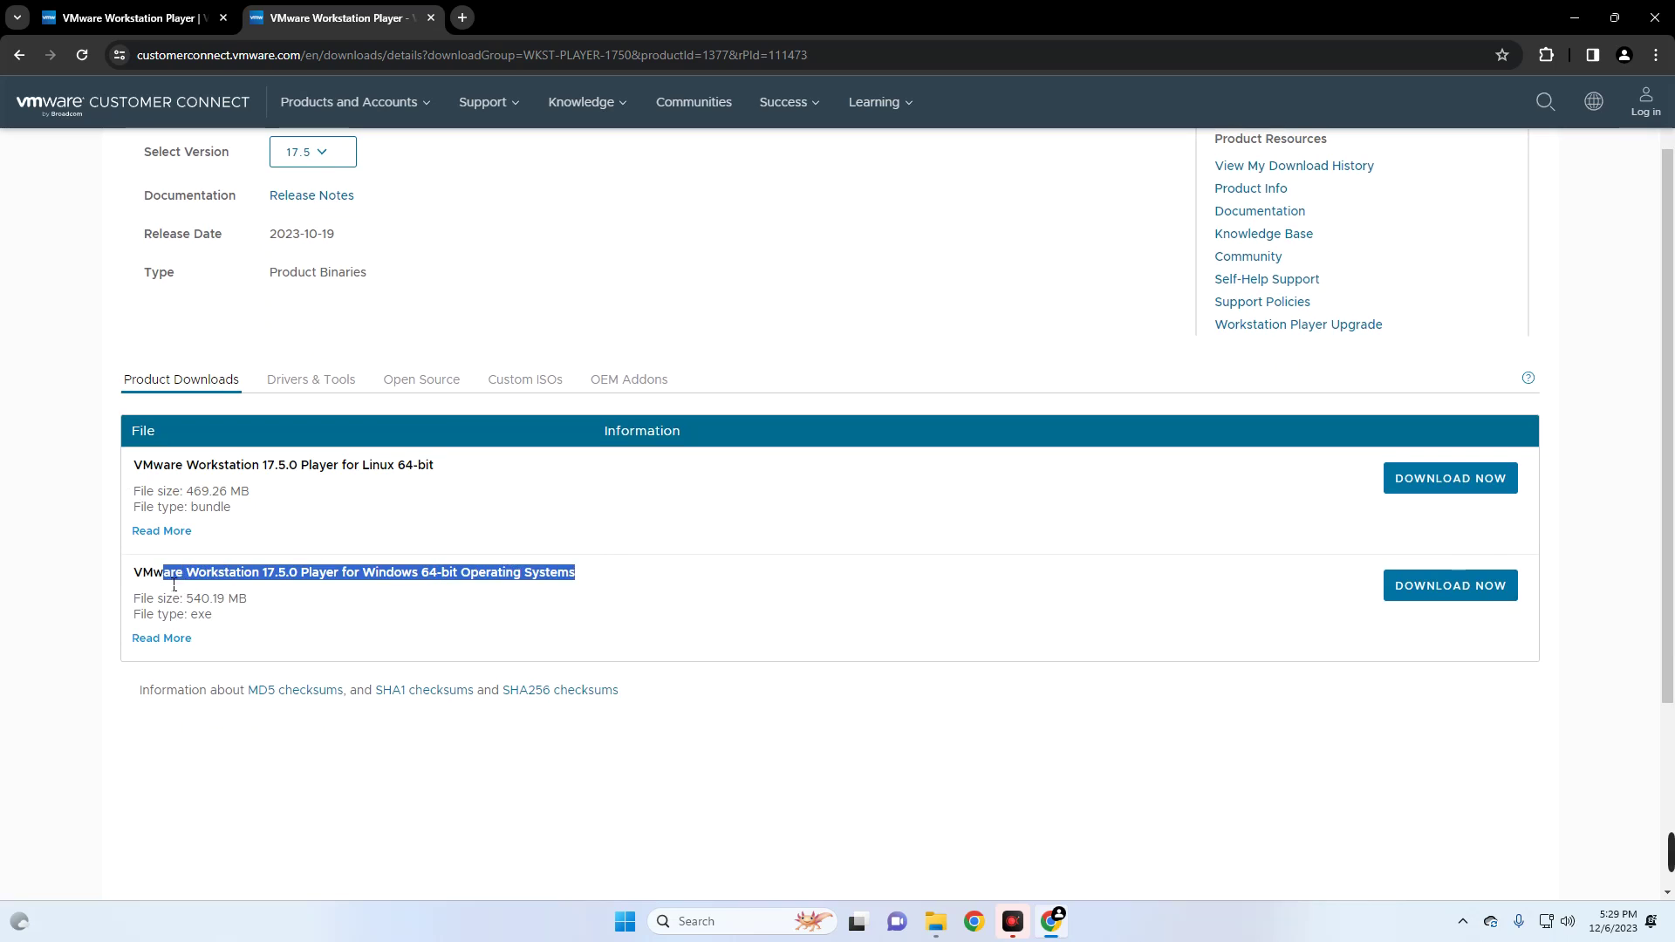
{"action": "left_click", "coordinate": [440, 601]}
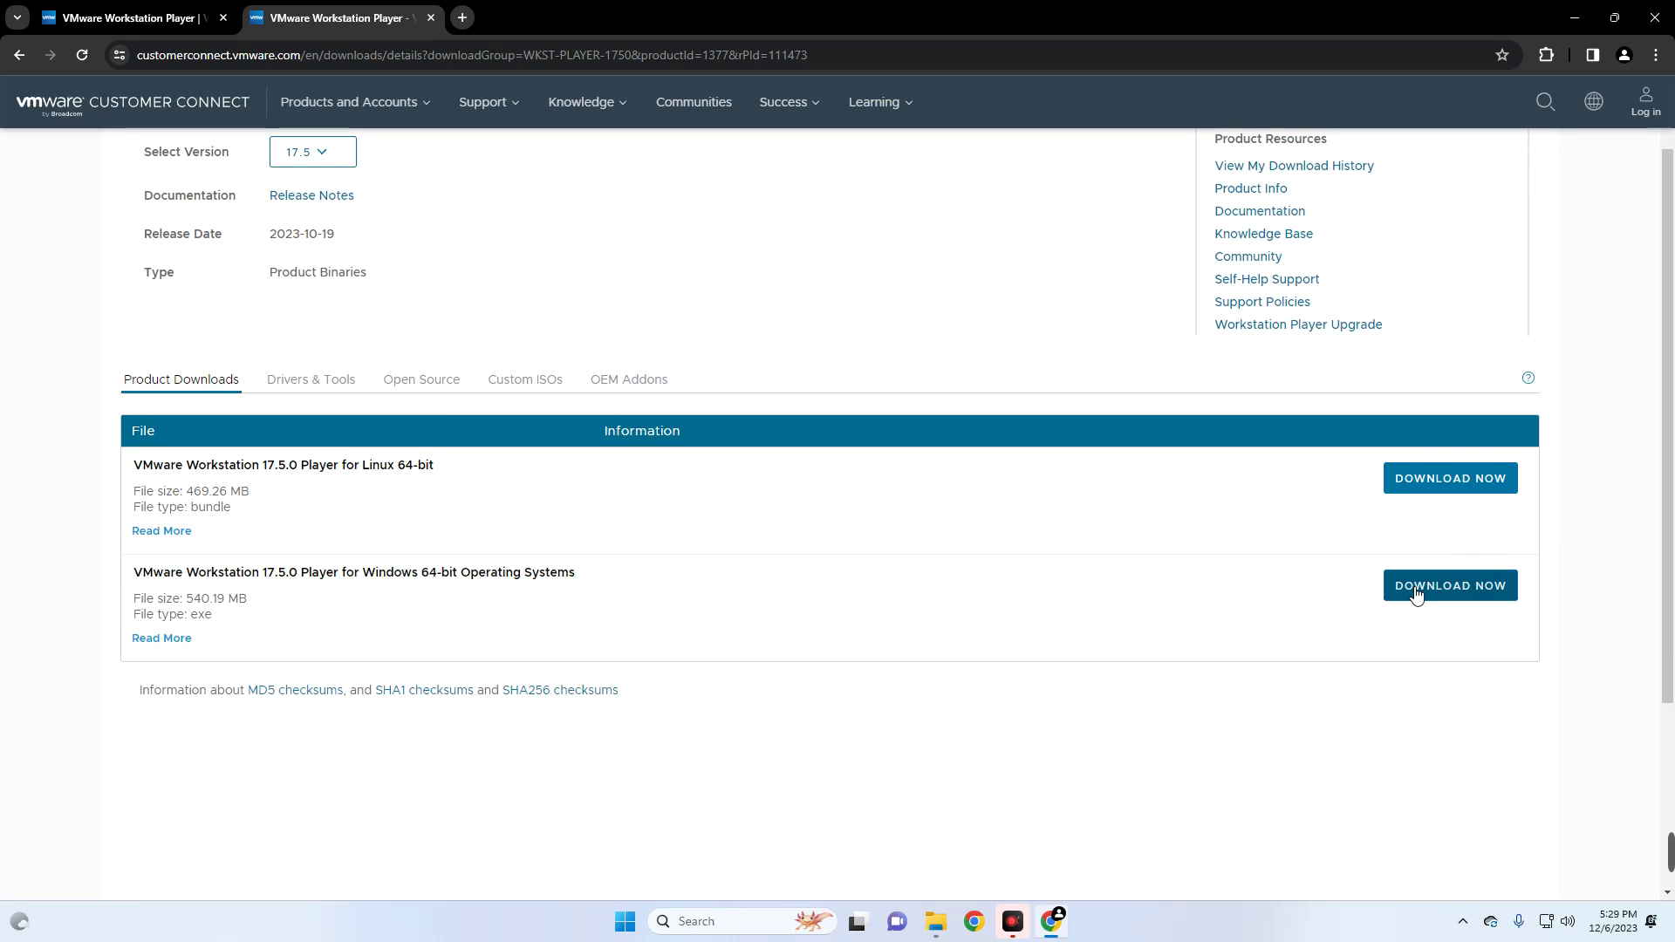
- Download the Windows 64-bit installer through IDM, close its progress window, and open a new tab
{"action": "left_click", "coordinate": [1449, 592]}
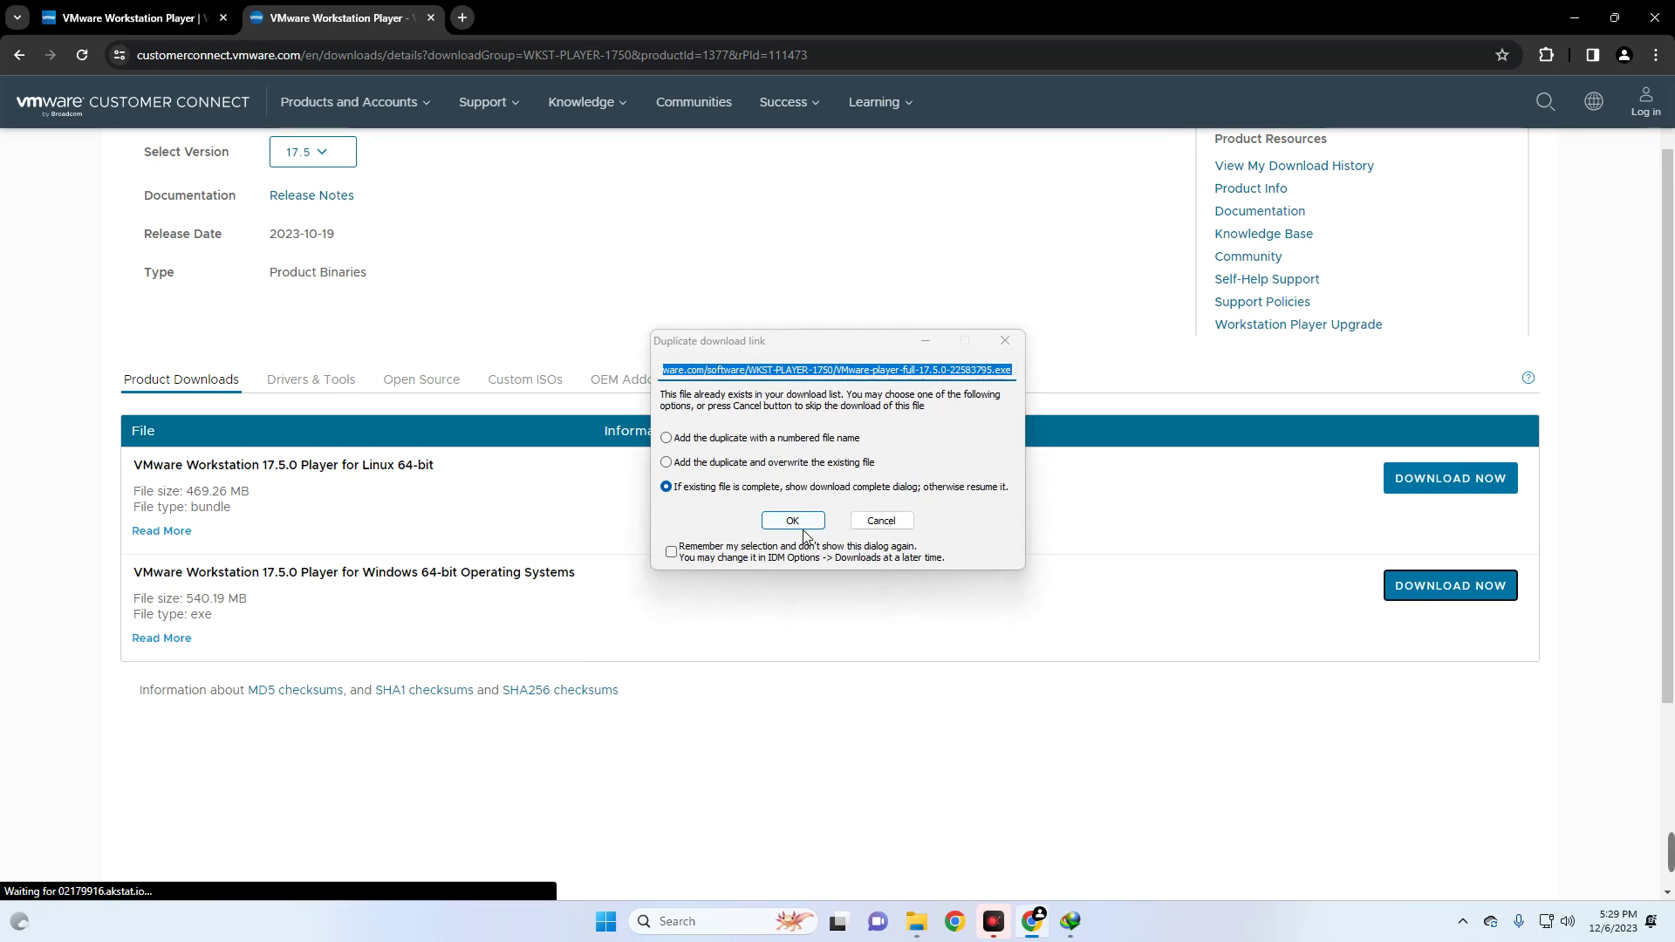
{"action": "left_click", "coordinate": [782, 519]}
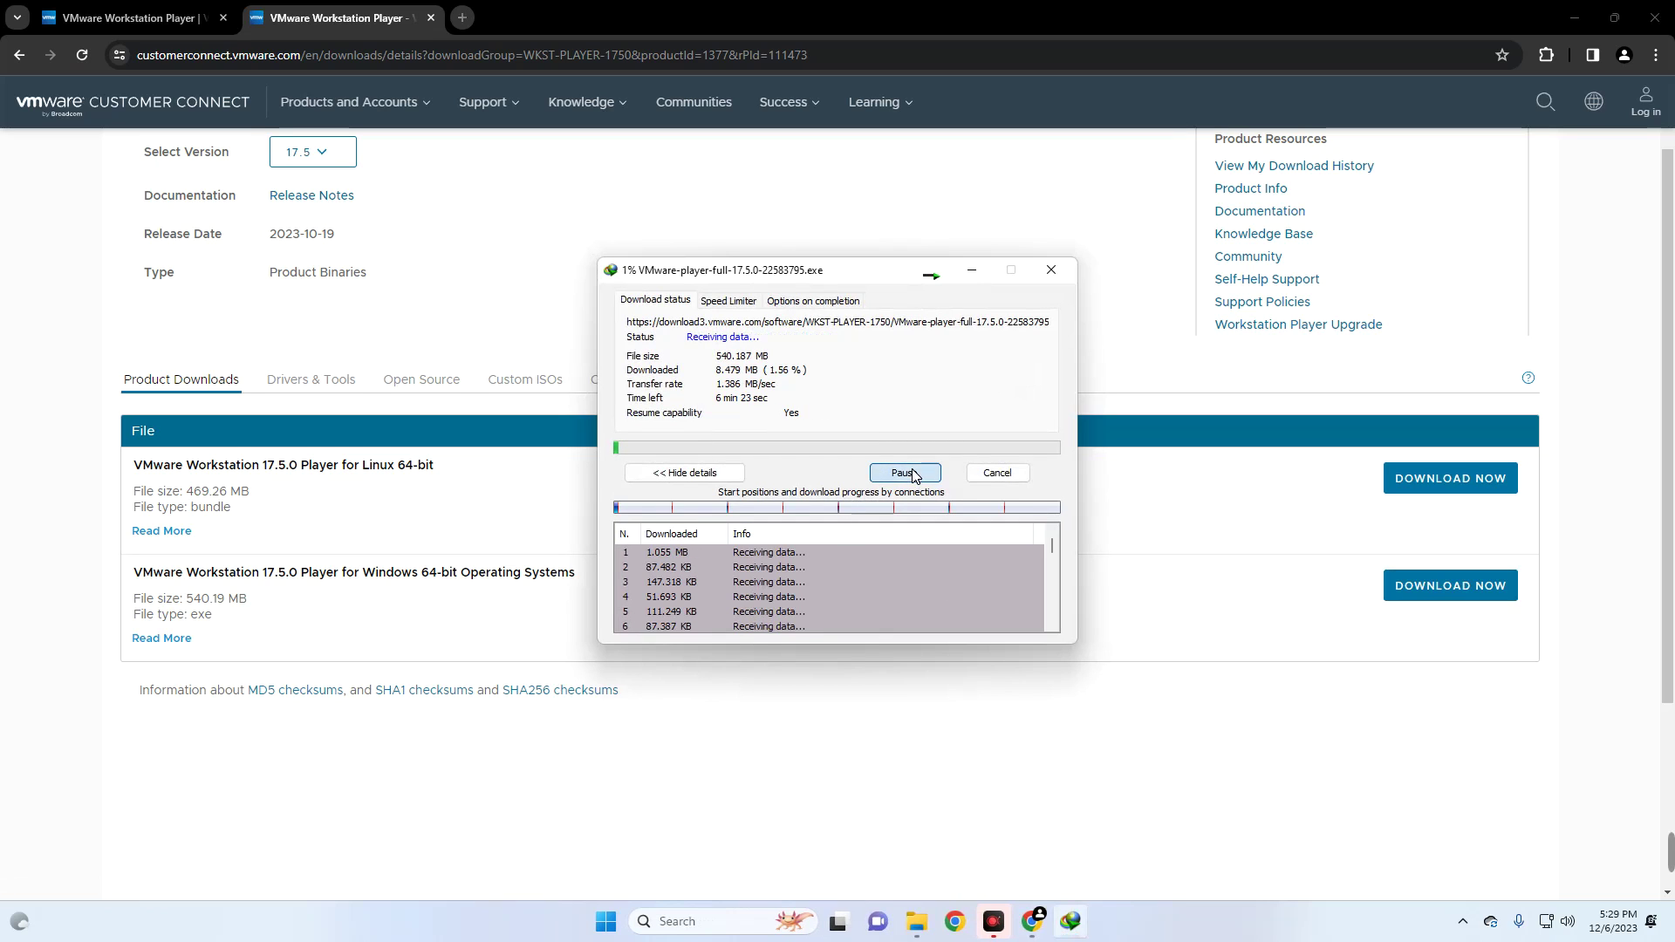
{"action": "left_click", "coordinate": [997, 473]}
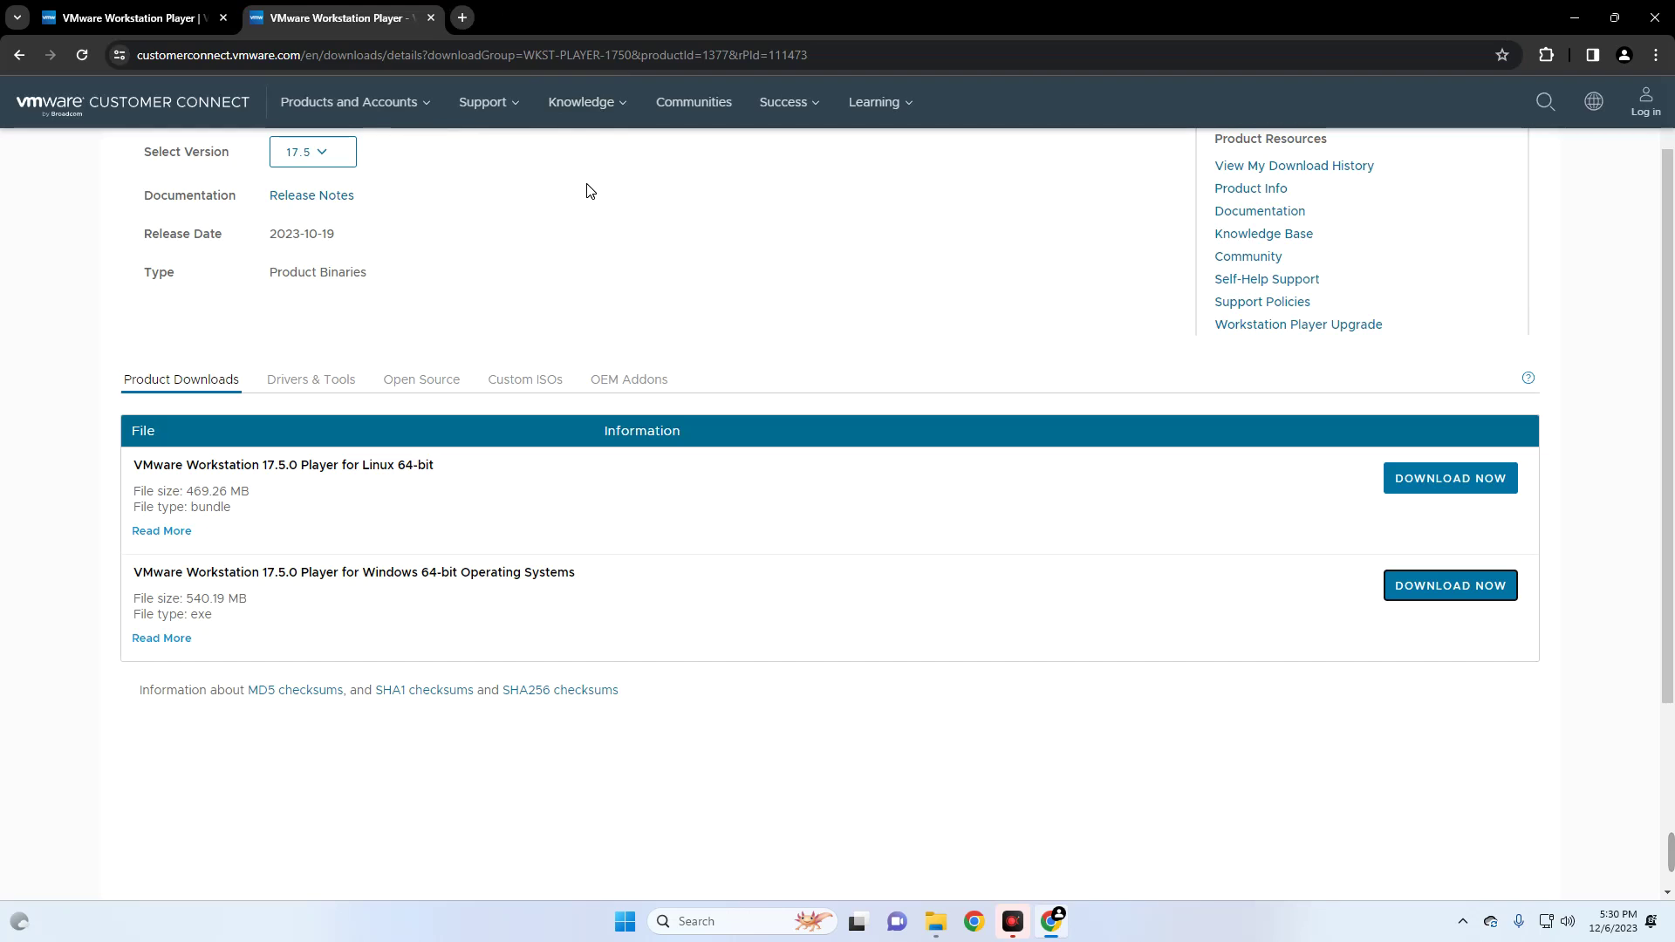
{"action": "key", "text": "ctrl+t"}
- Paste the MediaFire link and start saving the 14.82 GB macOS Sonoma ISO to Downloads
{"action": "type", "text": "https://www.mediafire.com/file/vku90kjifs1fmu0/macOS+Sonoma+ISO+by+techrechard.com.iso/file"}
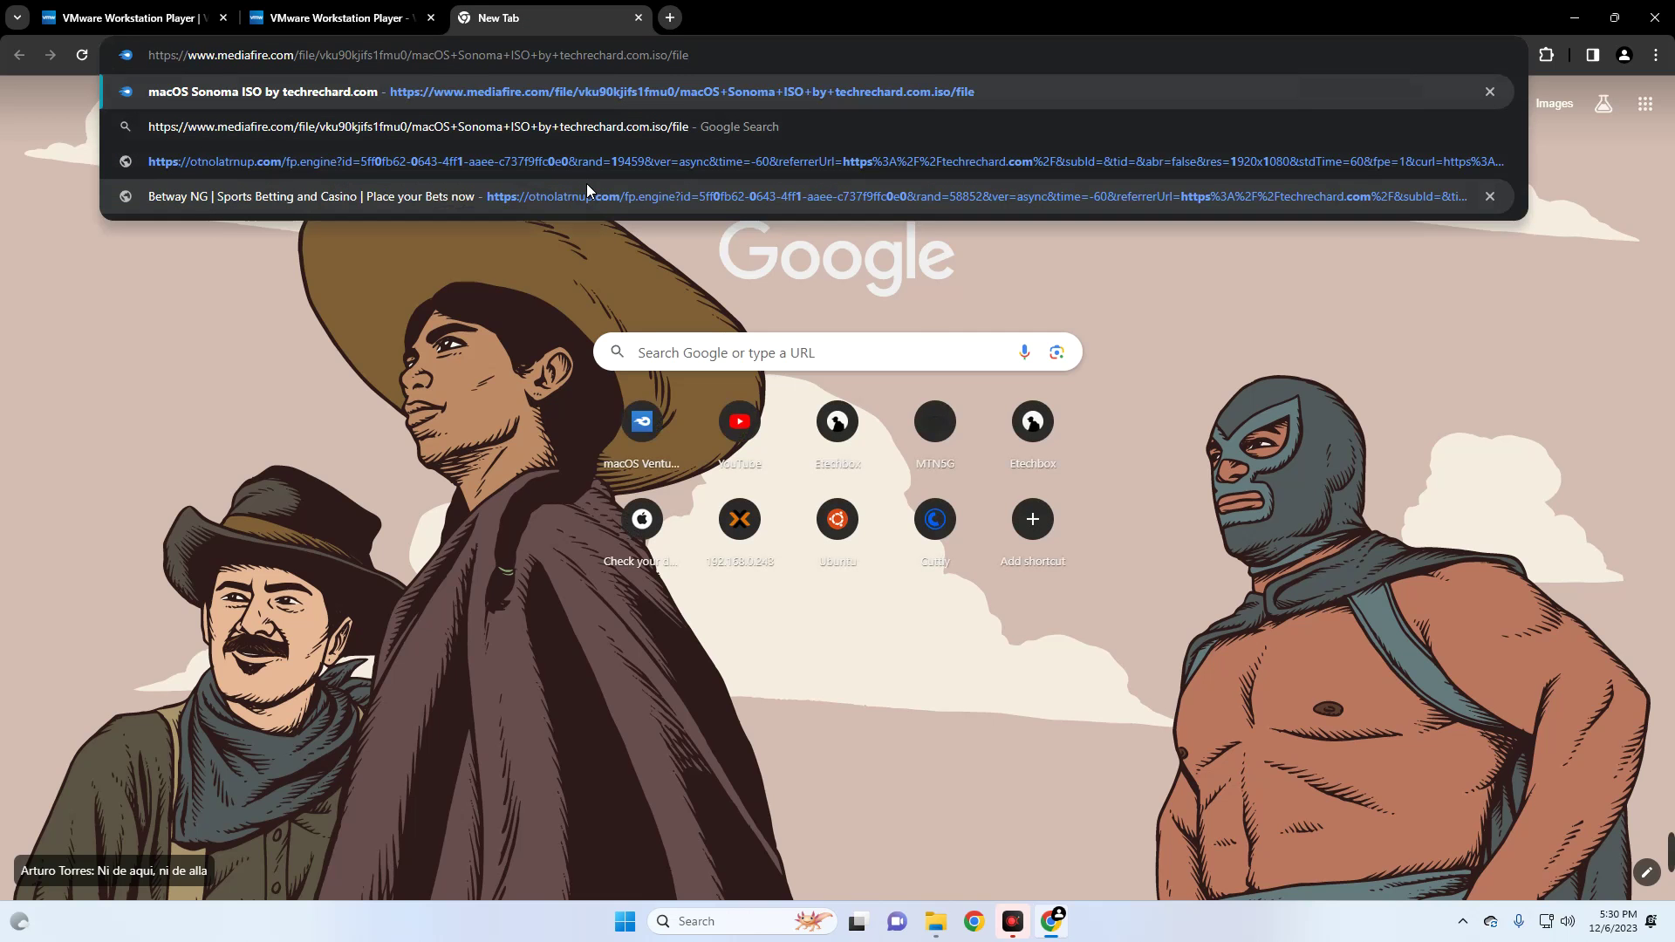
{"action": "key", "text": "Return"}
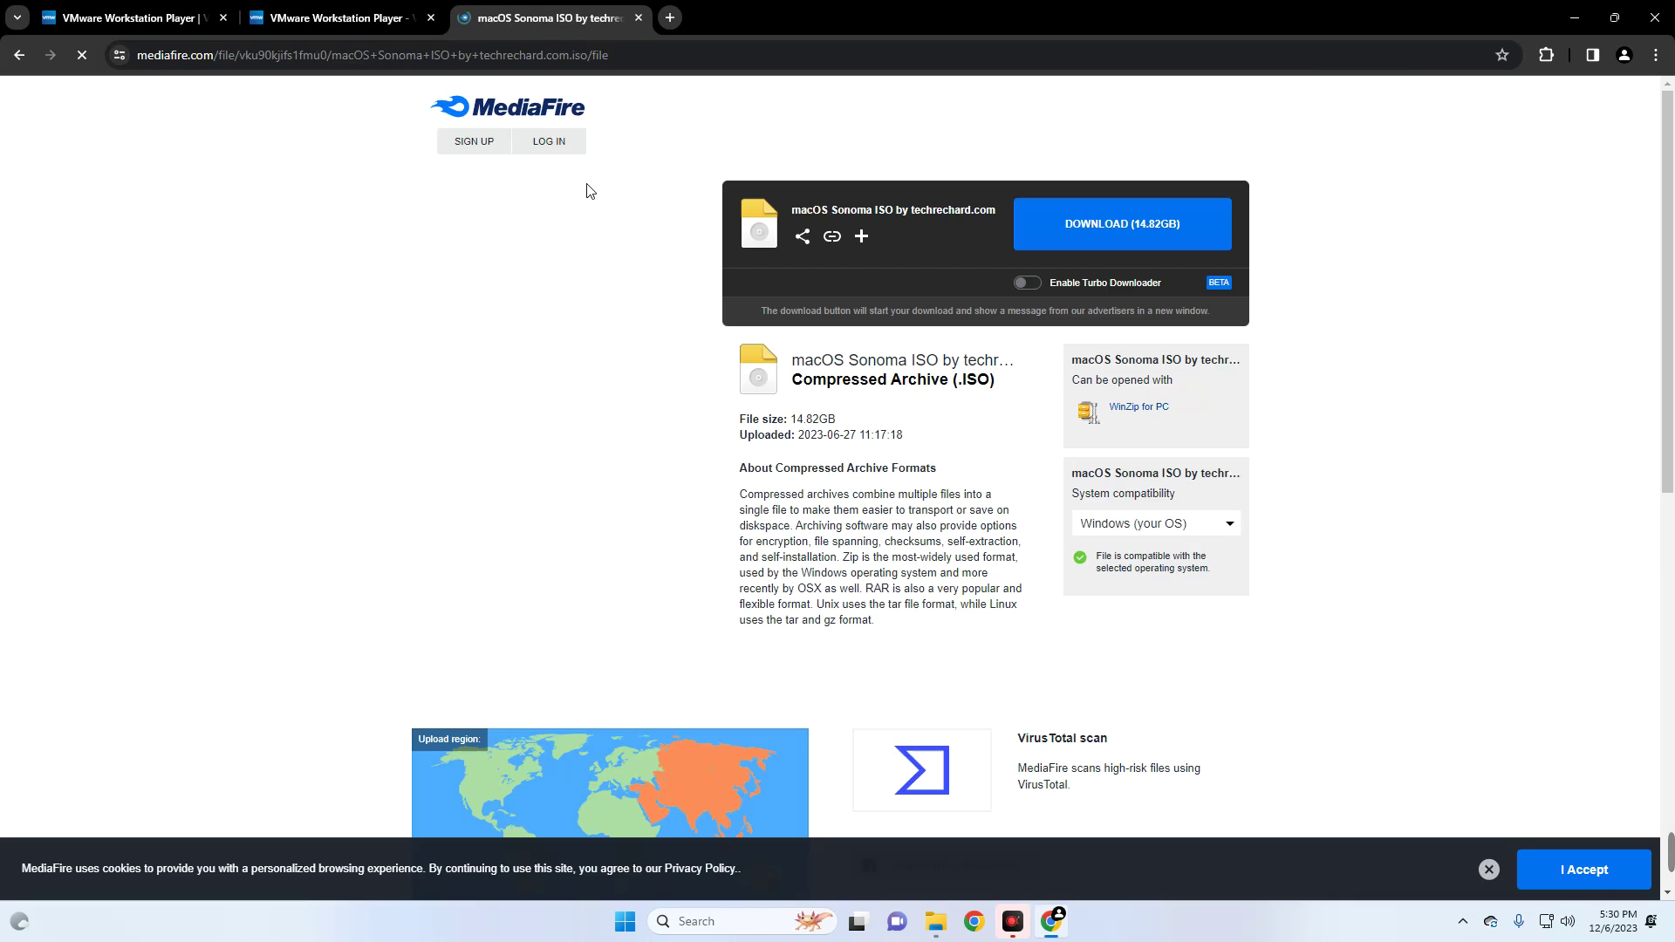
{"action": "left_click_drag", "start_coordinate": [791, 210], "coordinate": [970, 225]}
{"action": "left_click", "coordinate": [961, 221]}
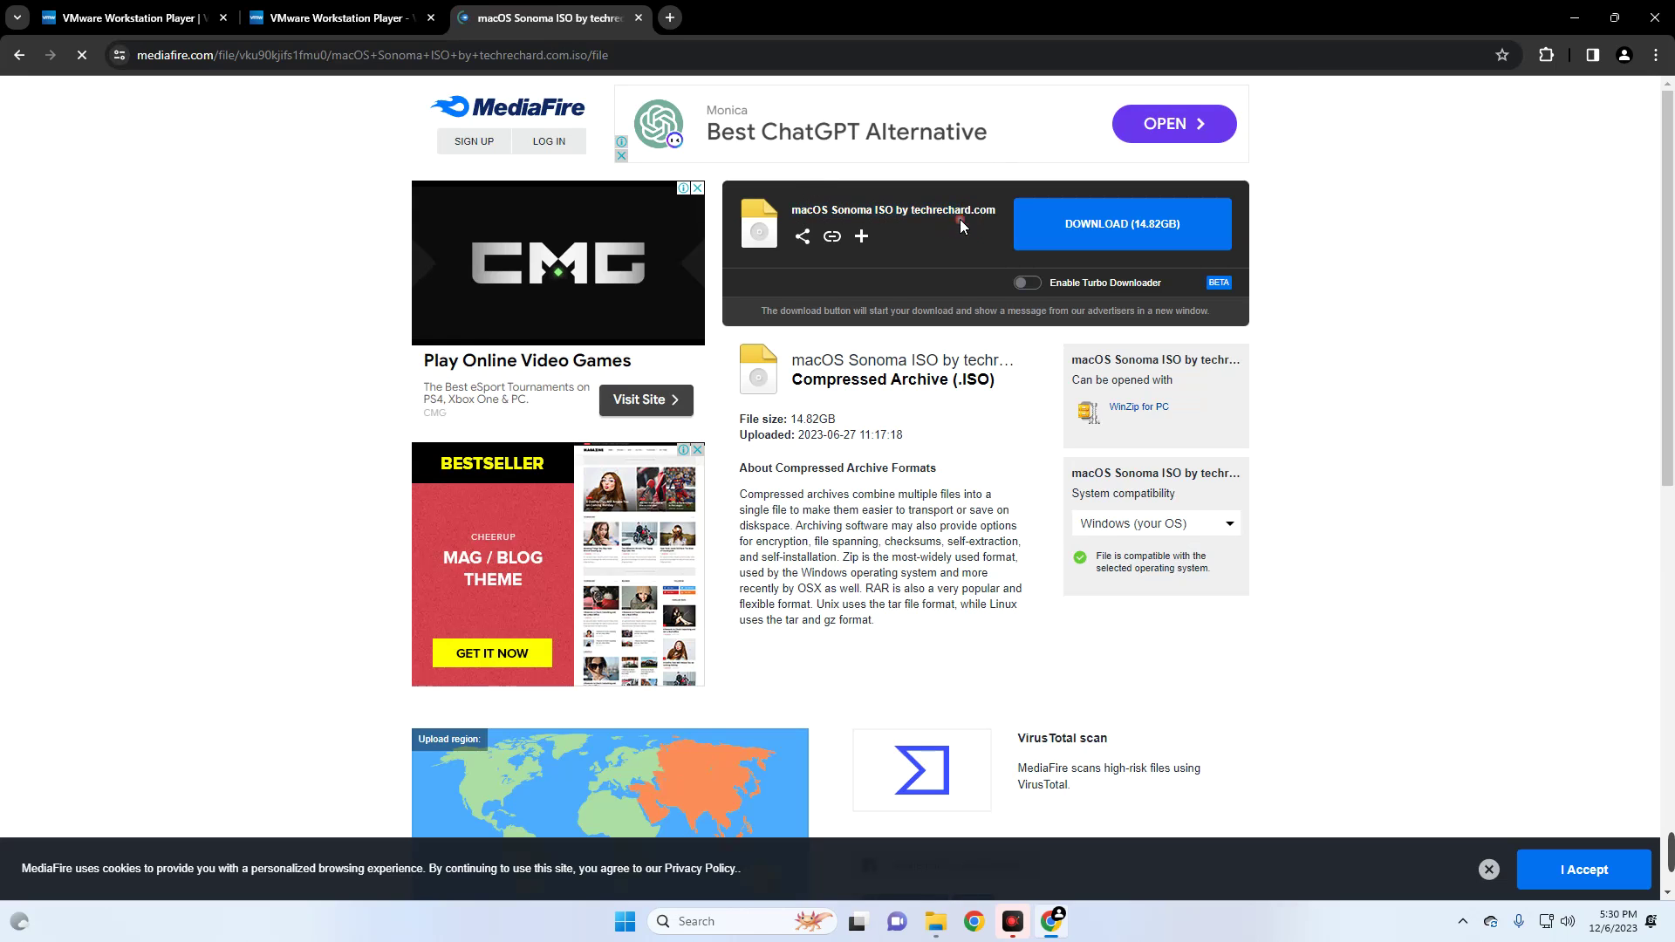
{"action": "left_click", "coordinate": [1085, 229]}
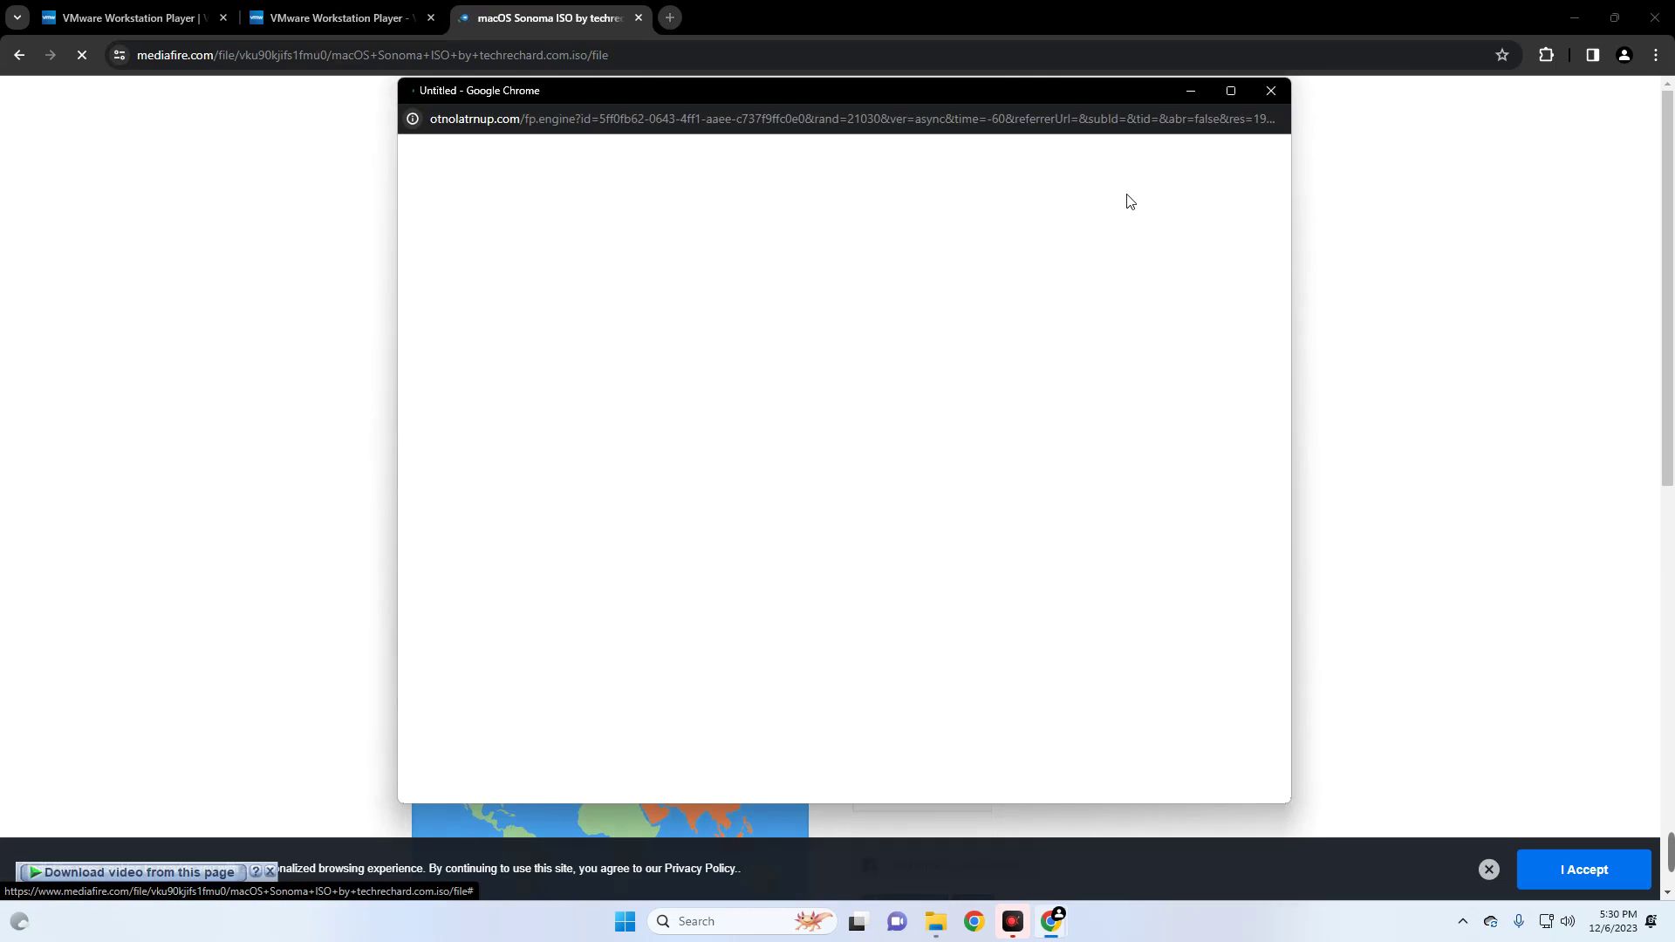
{"action": "left_click", "coordinate": [1254, 102]}
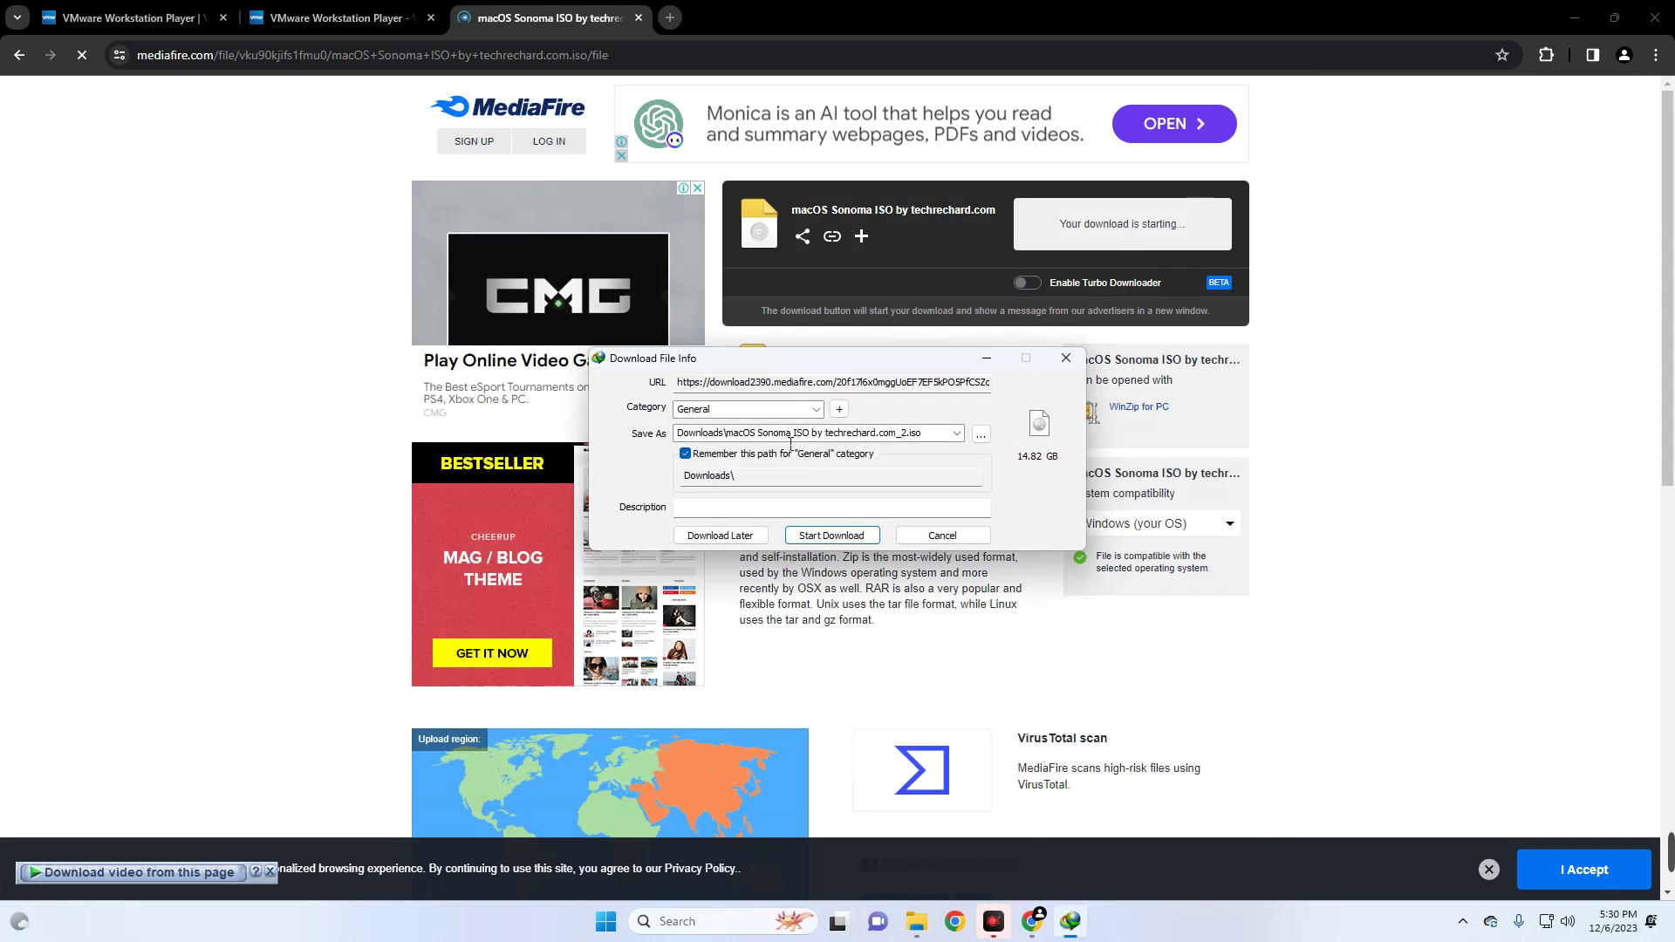
{"action": "left_click", "coordinate": [831, 536]}
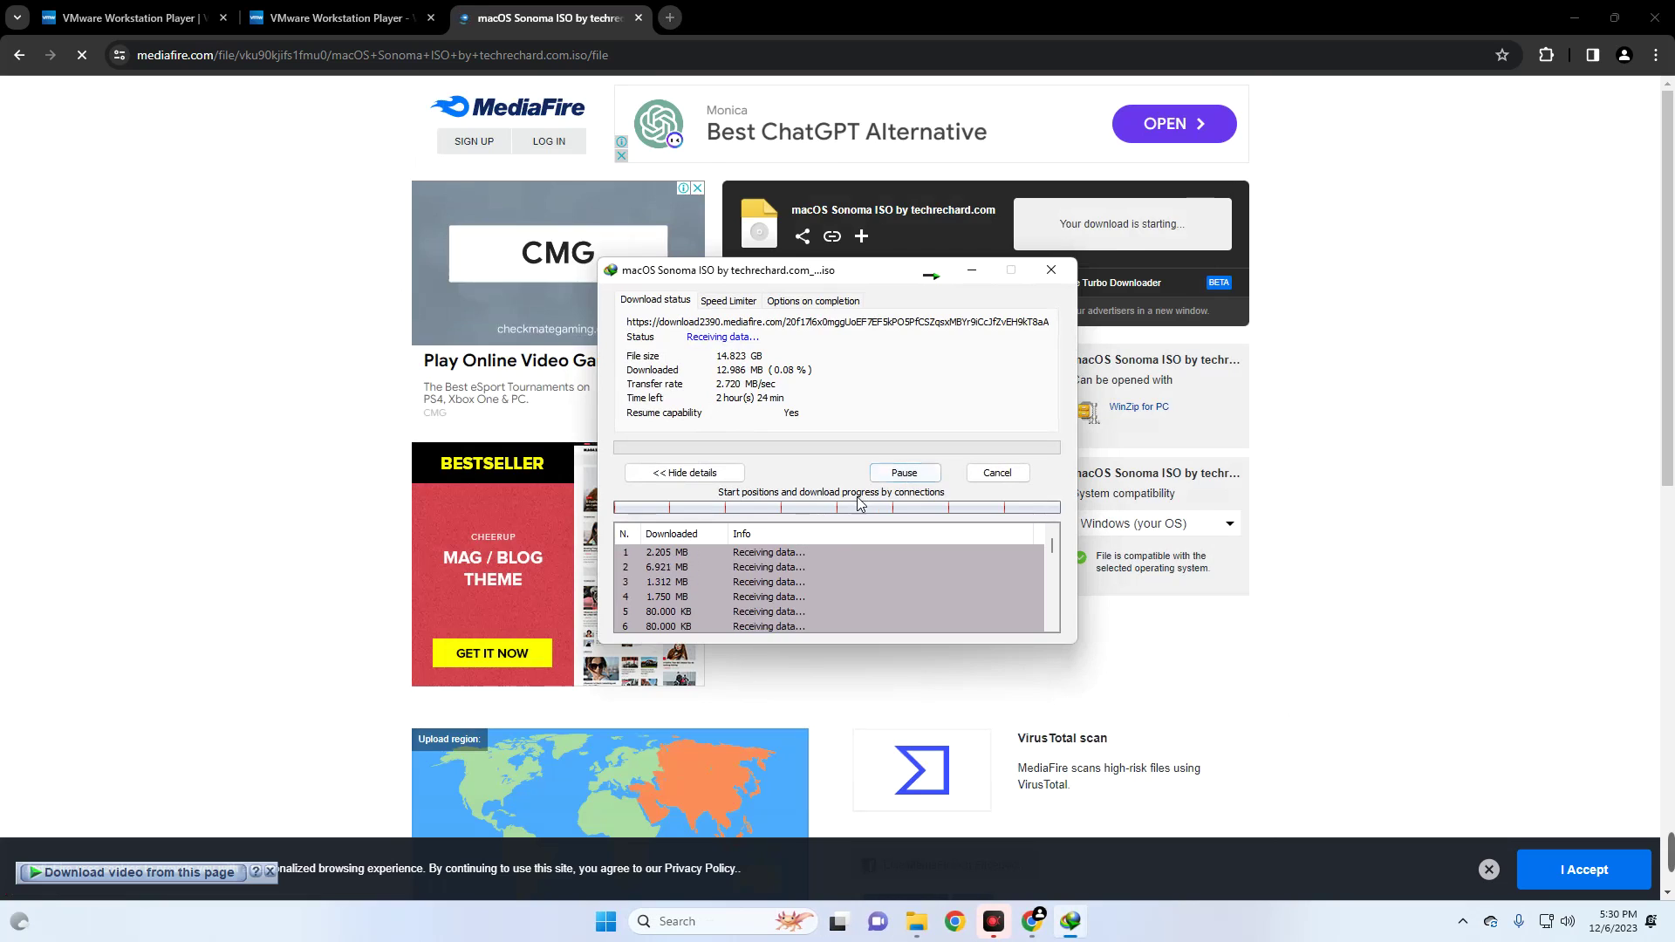
{"action": "left_click", "coordinate": [993, 475]}
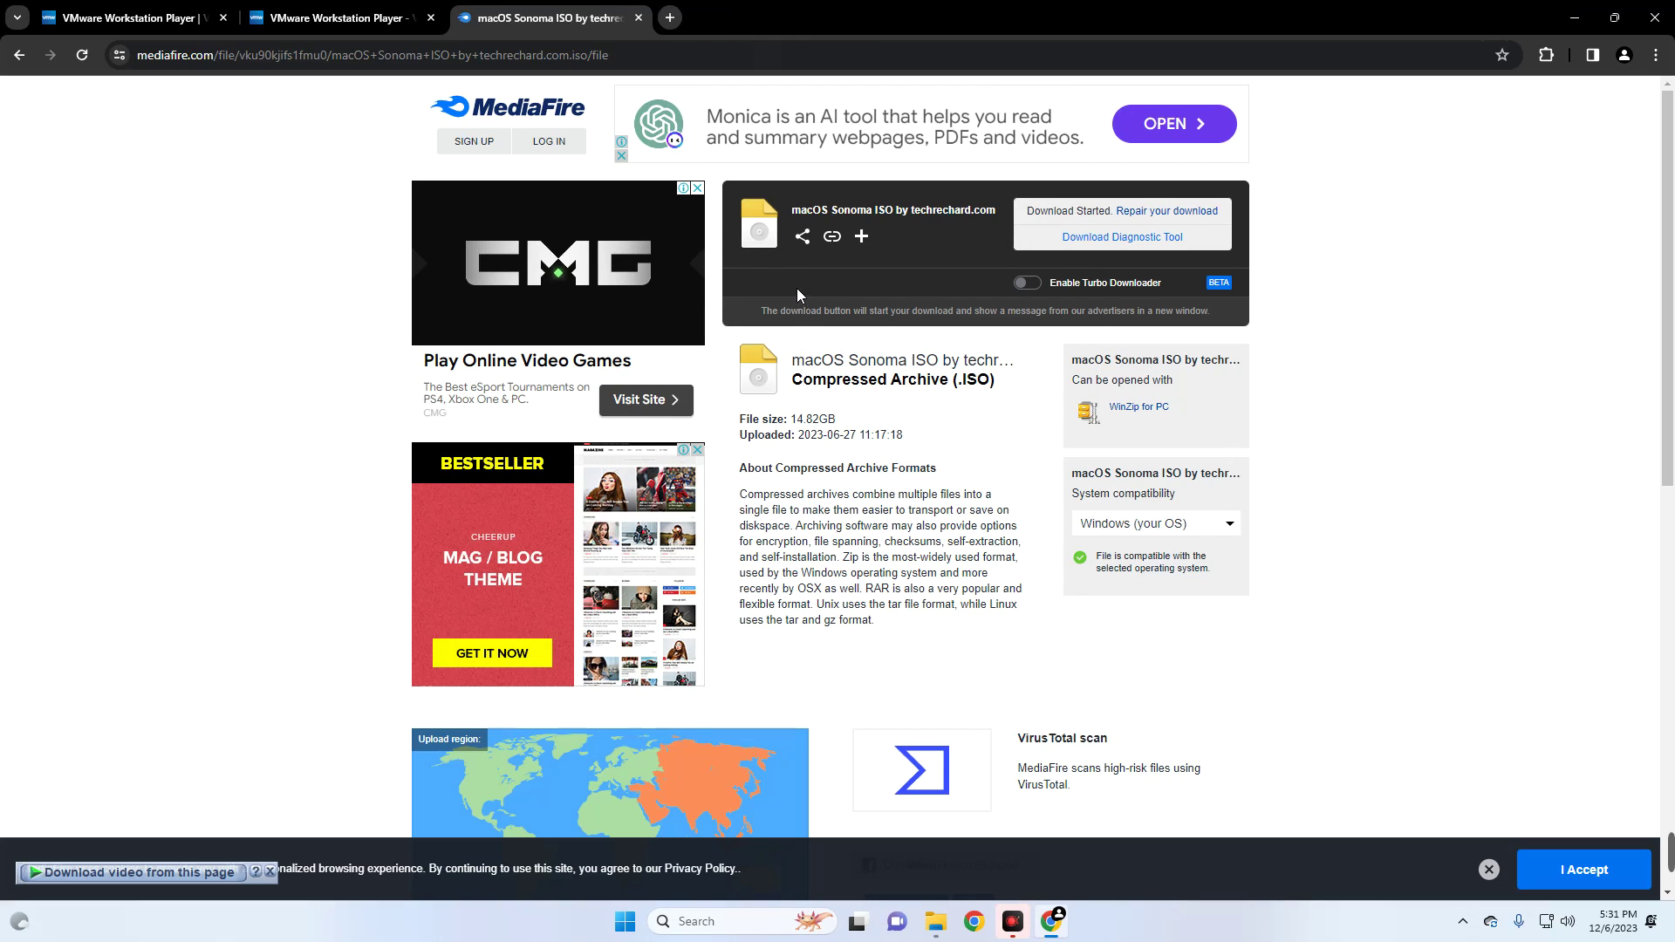
- Search the web for 'auto unlocker for vmware' in a new tab
{"action": "left_click", "coordinate": [675, 25]}
{"action": "type", "text": "auto l"}
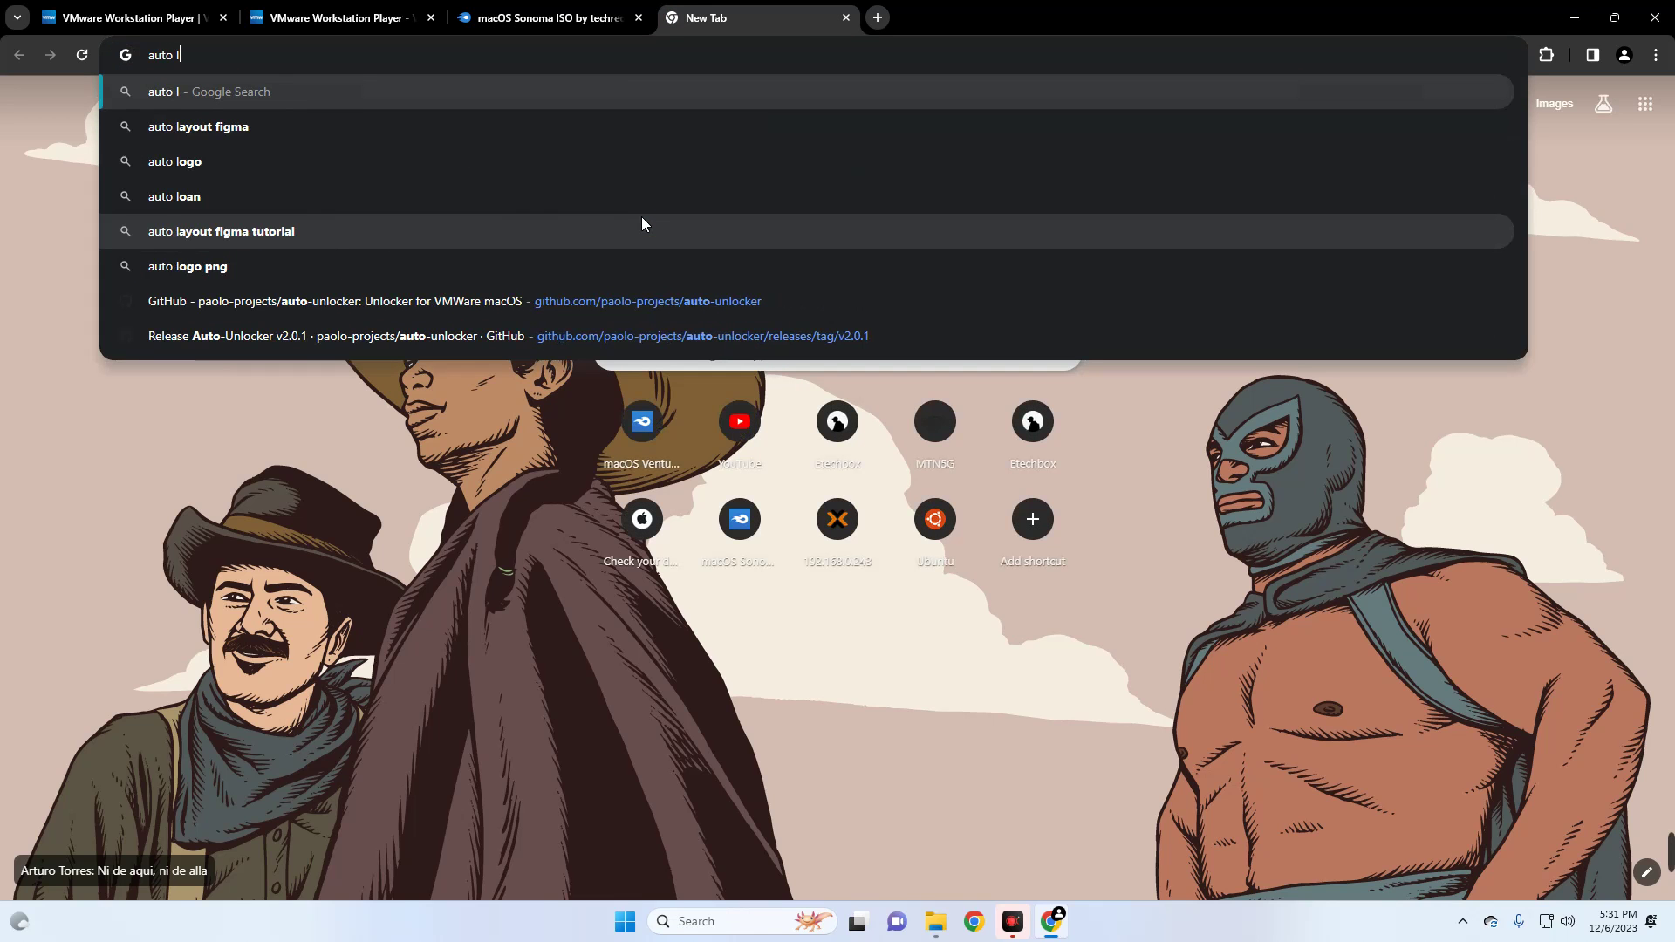
{"action": "key", "text": "BackSpace"}
{"action": "type", "text": "unl"}
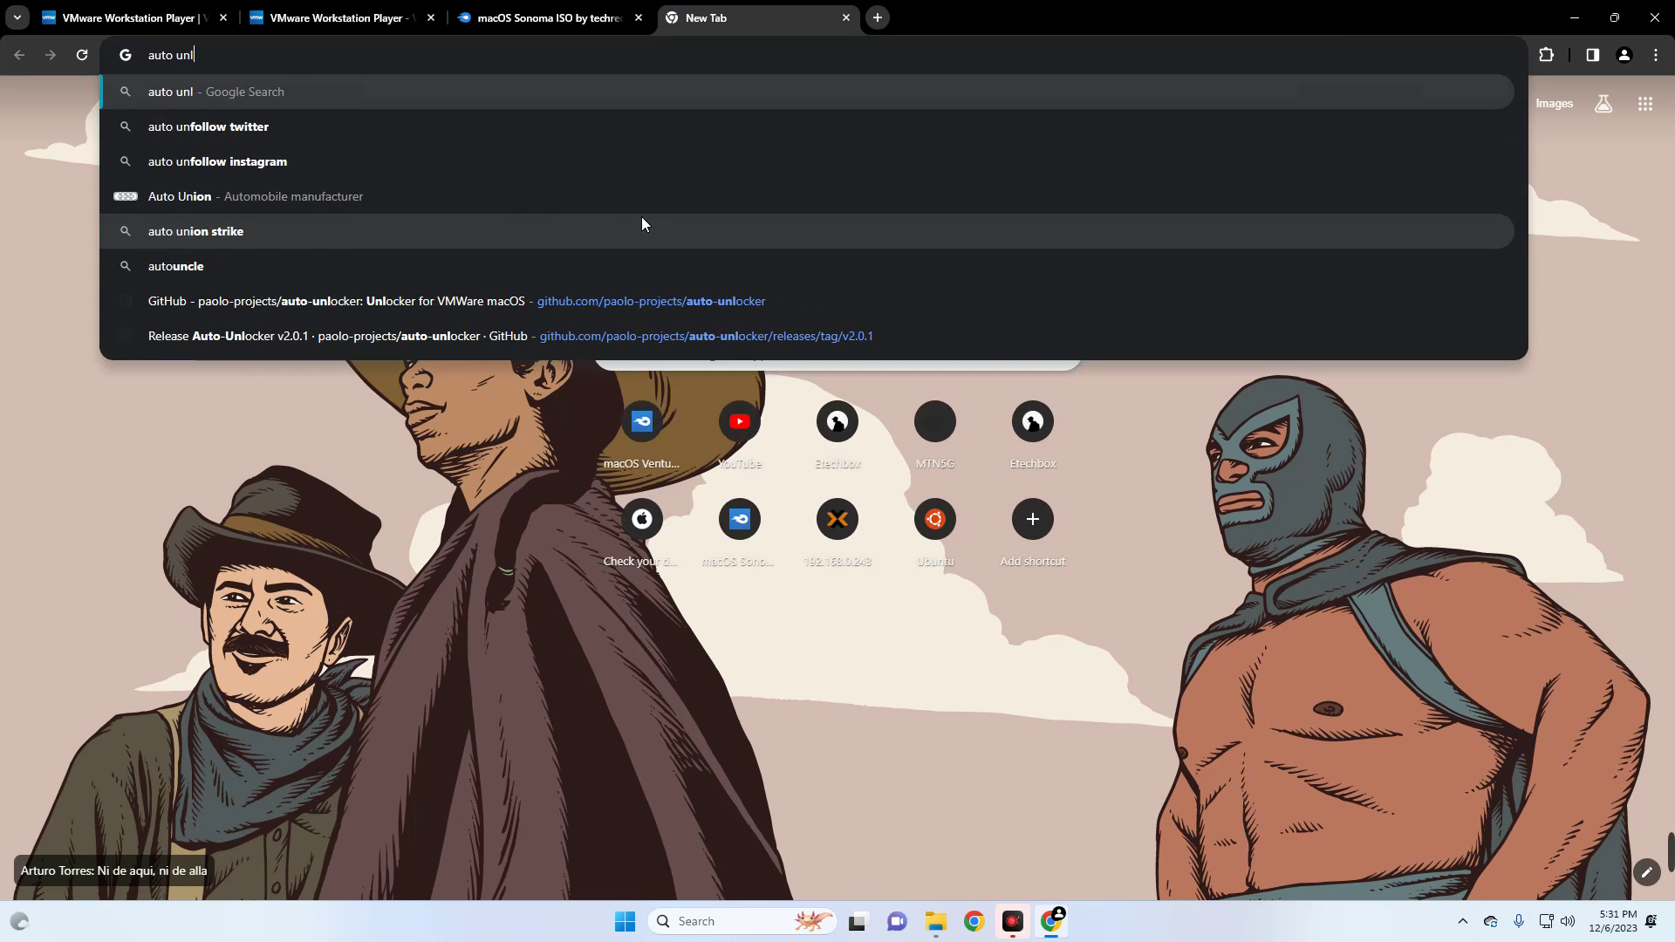
{"action": "type", "text": "ocker for vmware"}
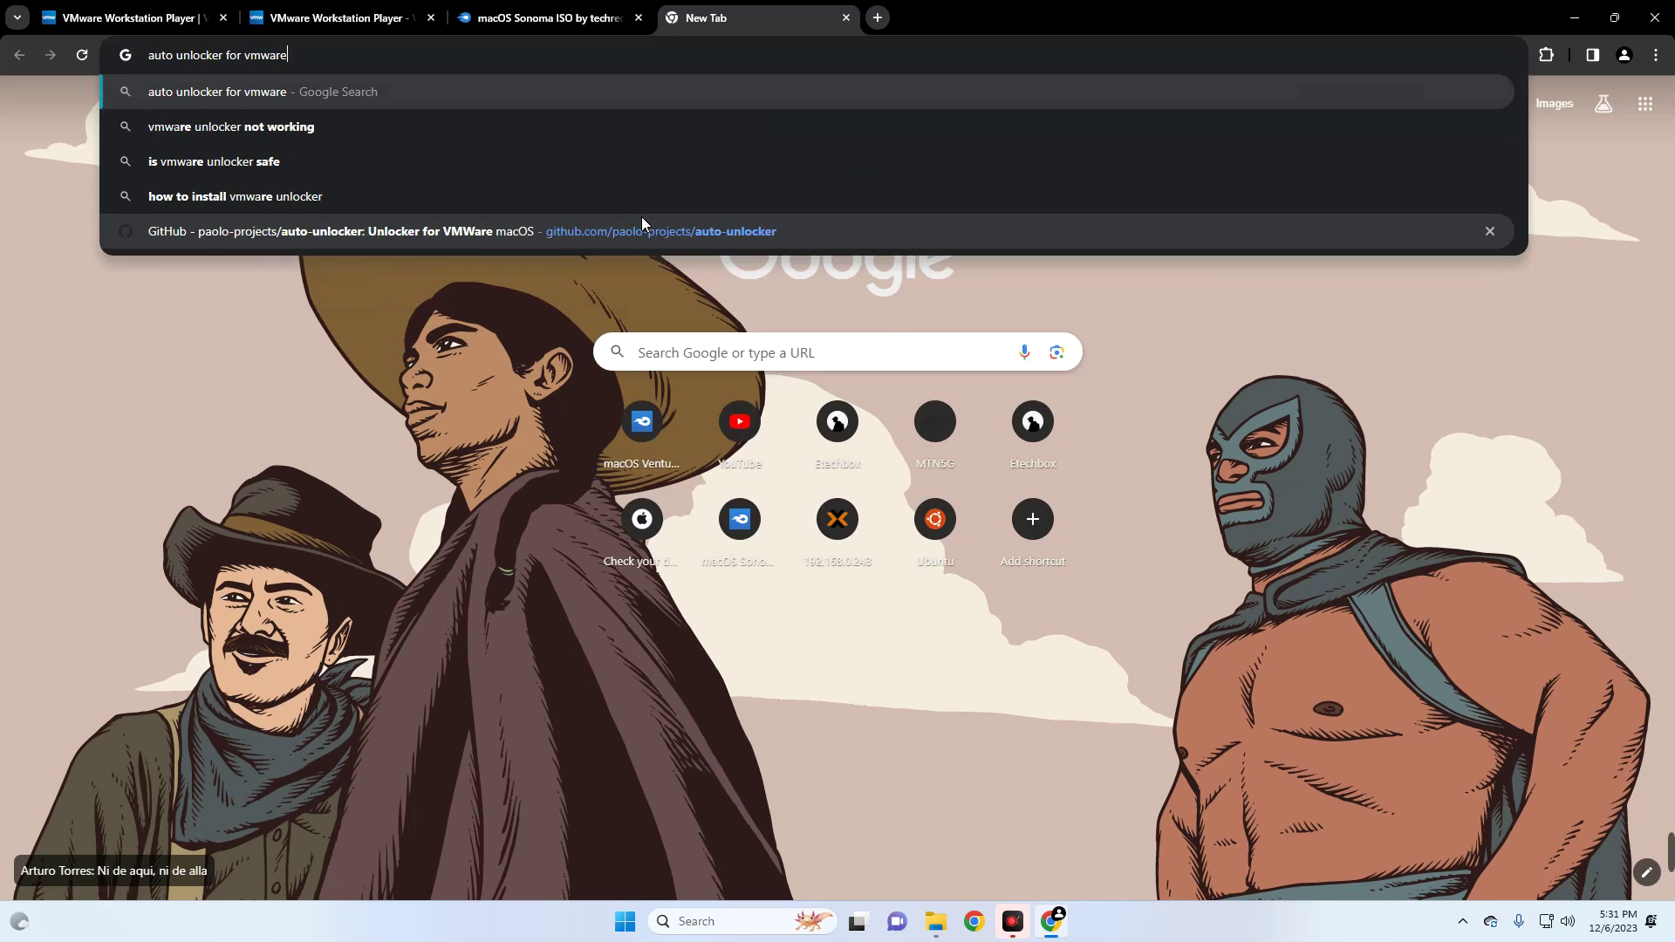
{"action": "key", "text": "Return"}
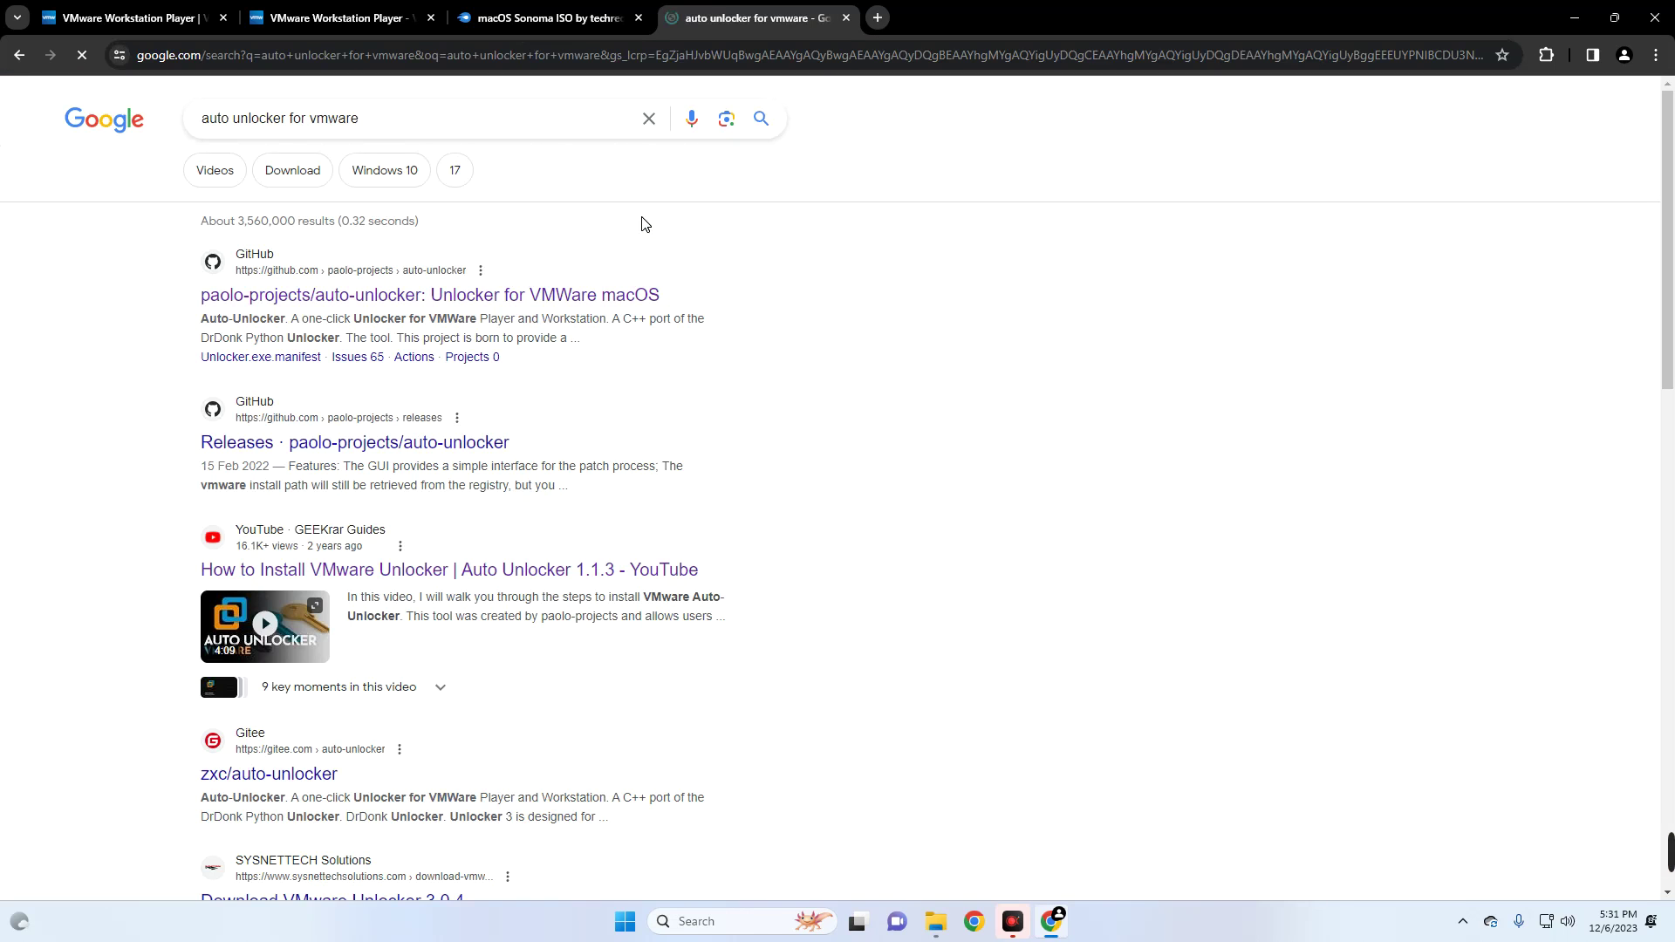
- Open the Auto-Unlocker v2.0.1 GitHub release and download Unlocker-v2.0.1-x64.zip
{"action": "left_click_drag", "start_coordinate": [204, 296], "coordinate": [579, 293]}
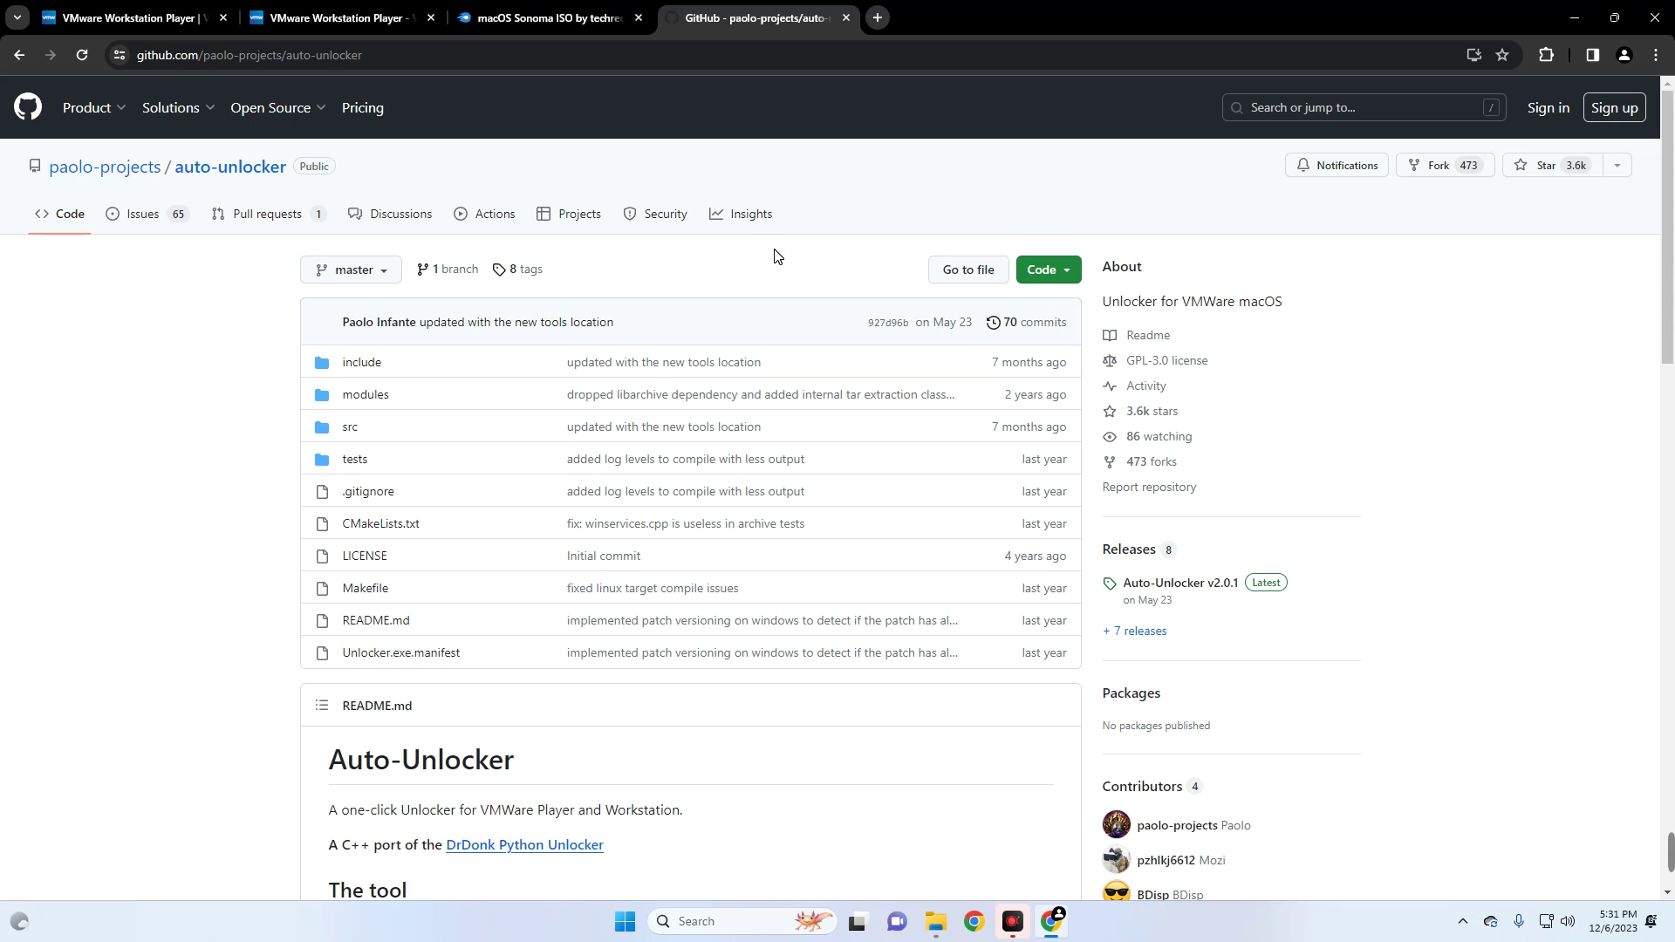
{"action": "scroll", "coordinate": [809, 252], "scroll_direction": "down", "scroll_amount": 1}
{"action": "scroll", "coordinate": [811, 254], "scroll_direction": "up", "scroll_amount": 1}
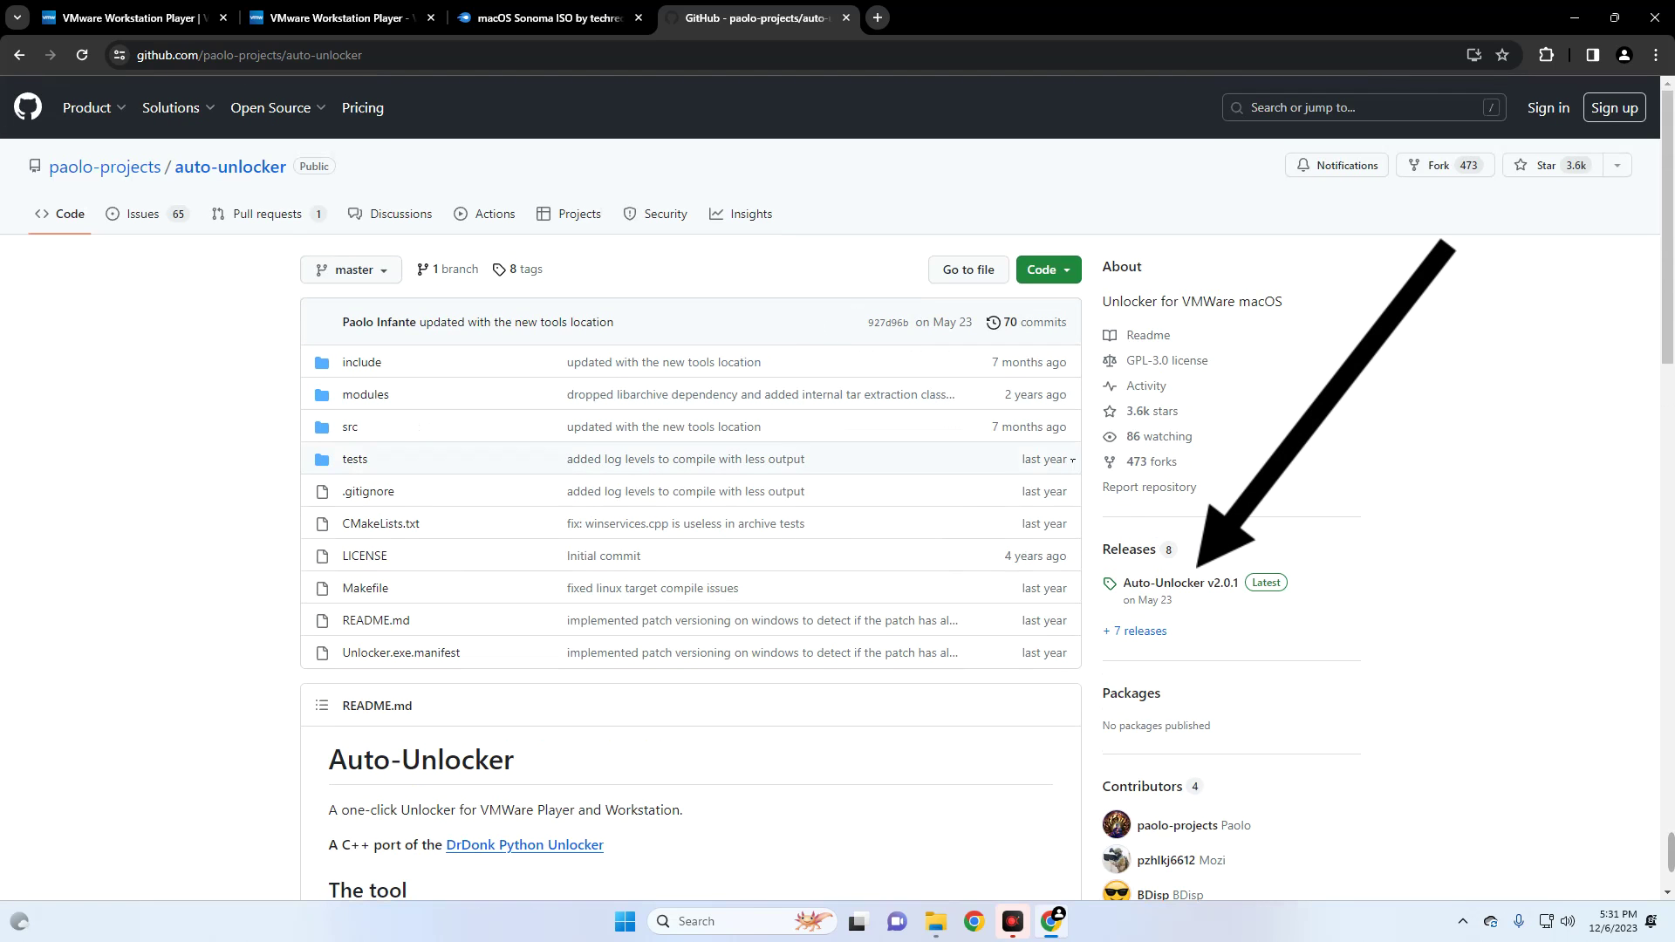
{"action": "left_click", "coordinate": [1187, 590]}
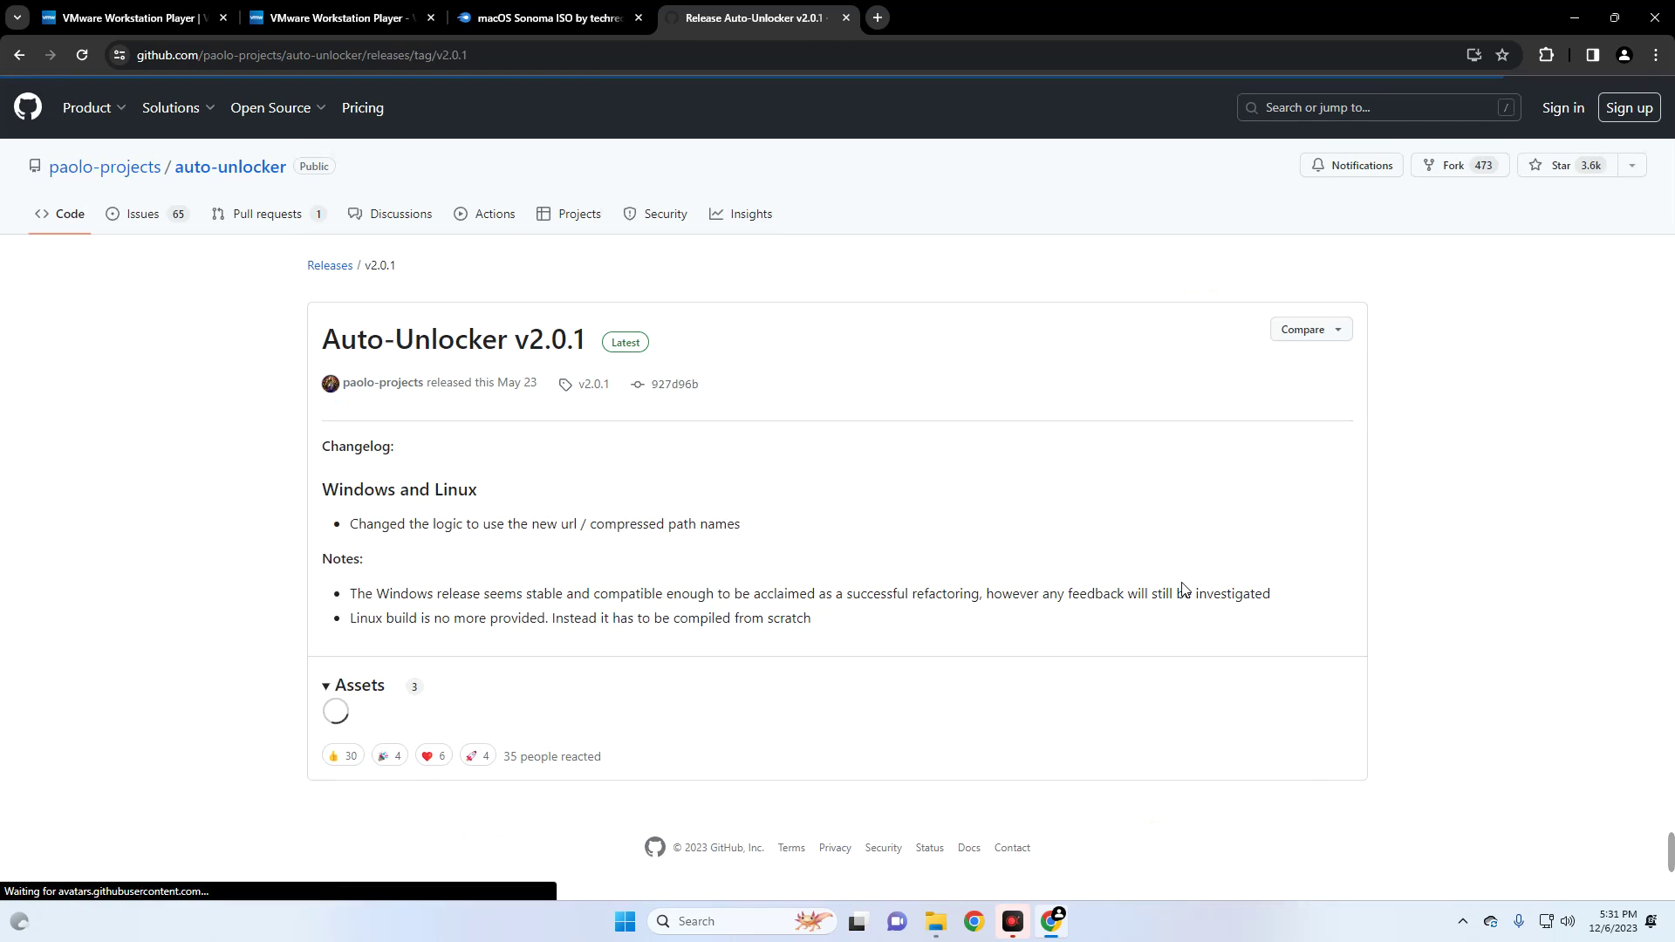
{"action": "scroll", "coordinate": [623, 461], "scroll_direction": "down", "scroll_amount": 1}
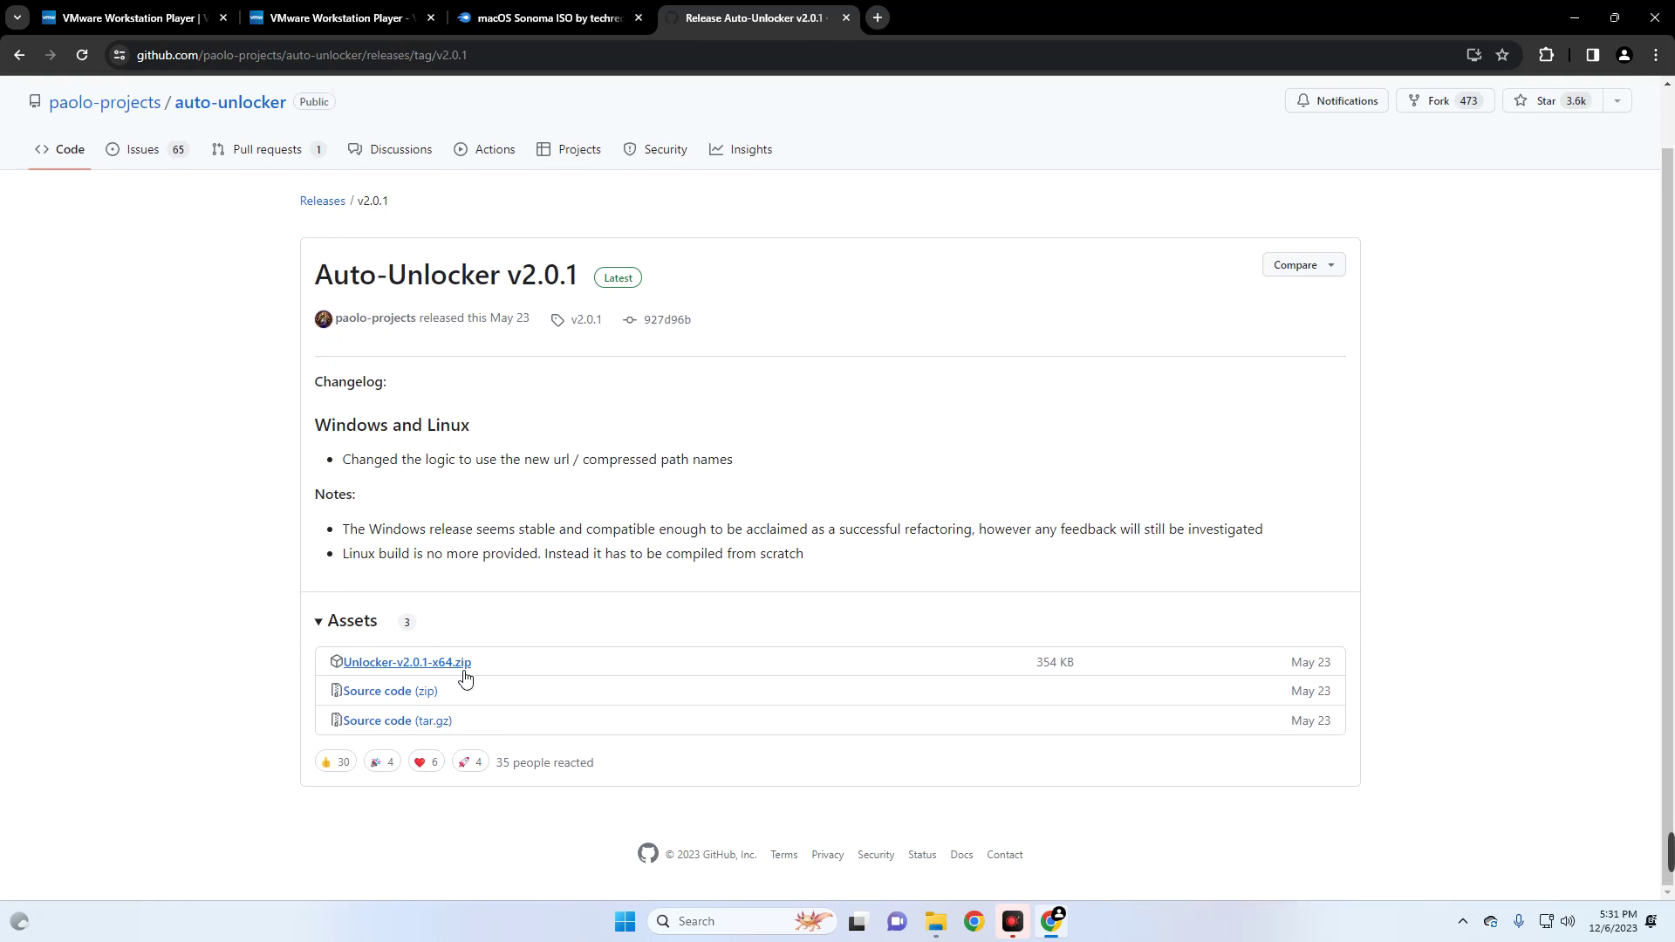
{"action": "left_click_drag", "start_coordinate": [515, 670], "coordinate": [316, 670]}
{"action": "left_click", "coordinate": [445, 665]}
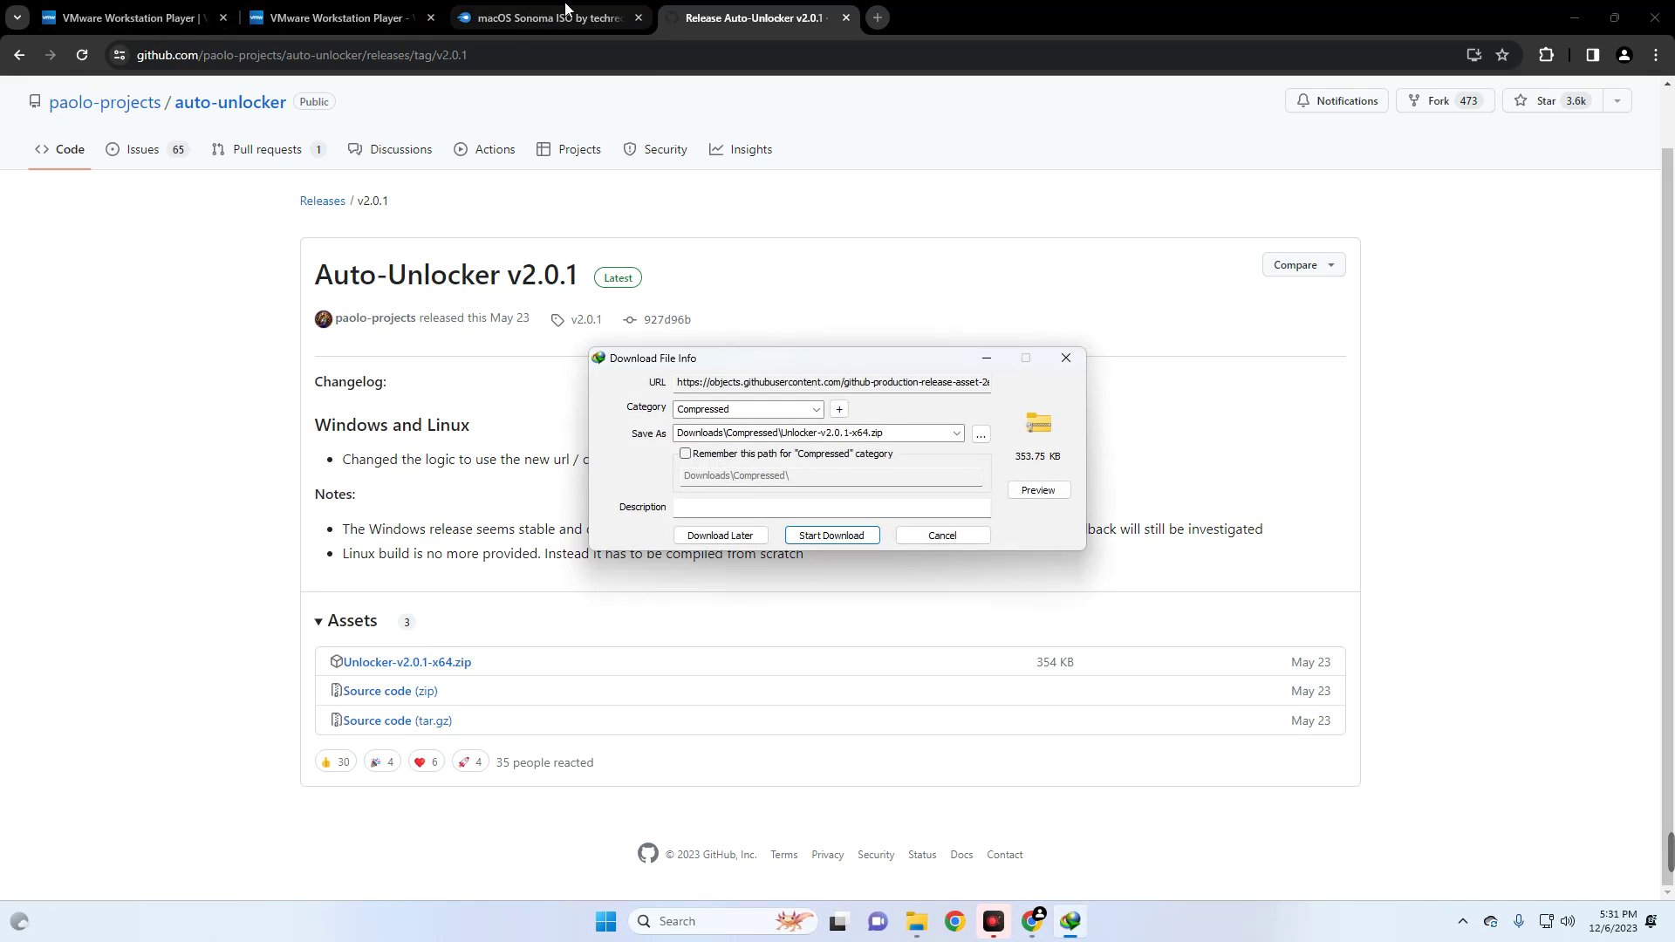
{"action": "left_click", "coordinate": [1066, 357]}
- Close Chrome, open Downloads in File Explorer, and select the VMware Player installer
{"action": "left_click", "coordinate": [1655, 17]}
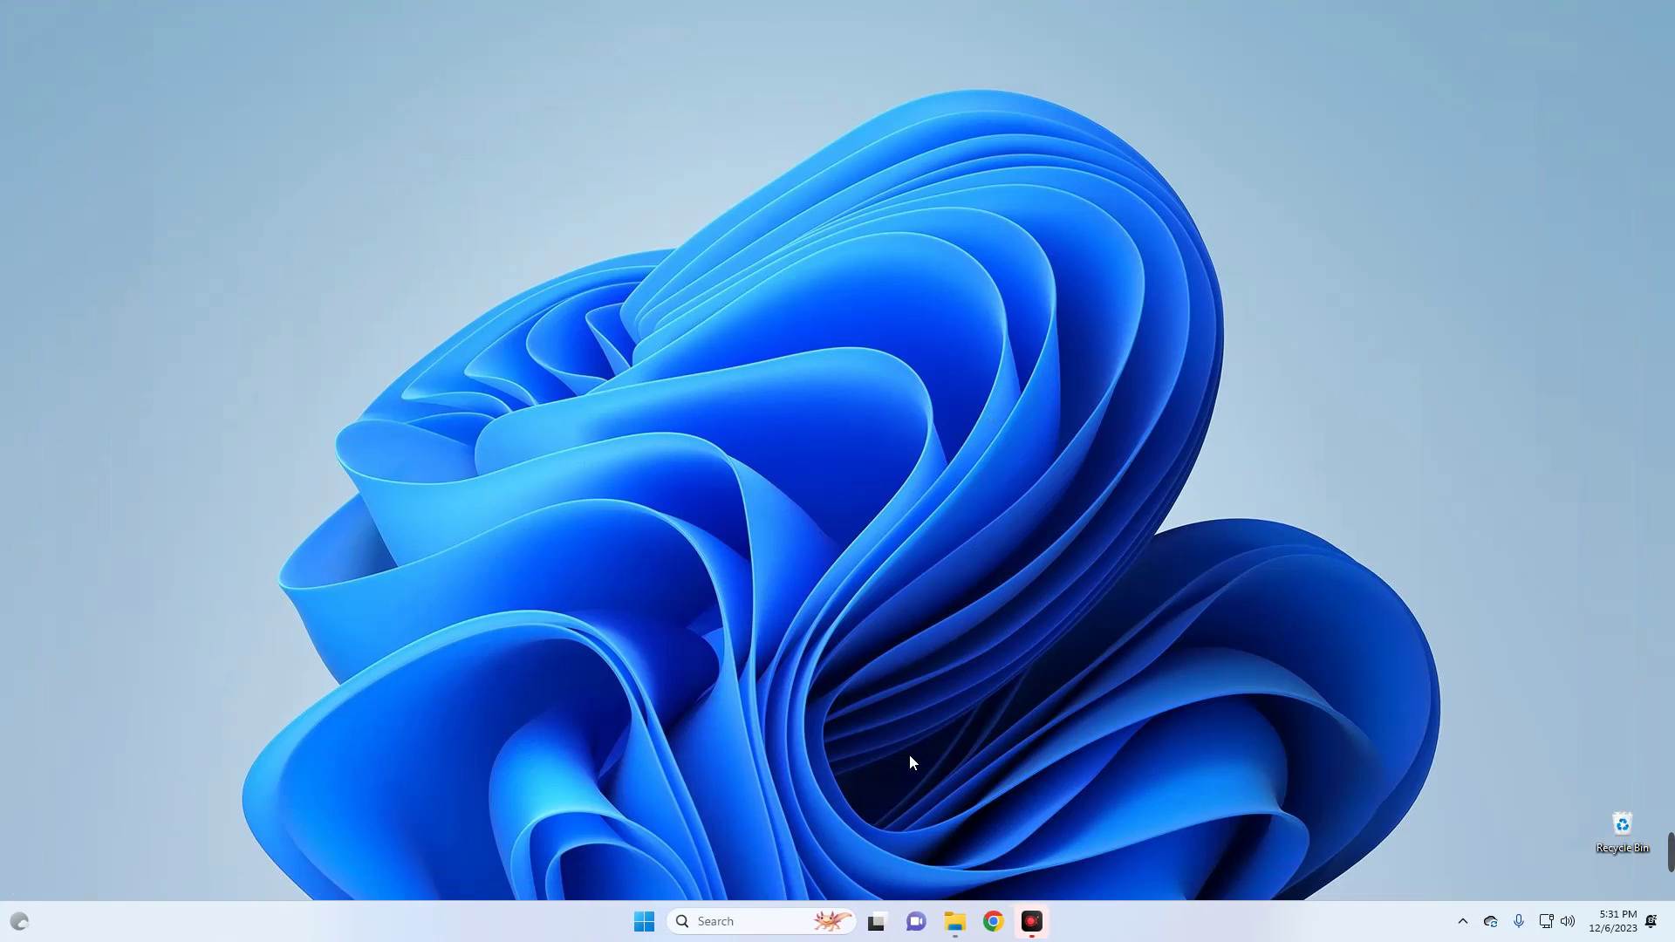
{"action": "left_click", "coordinate": [954, 922]}
{"action": "left_click", "coordinate": [537, 351]}
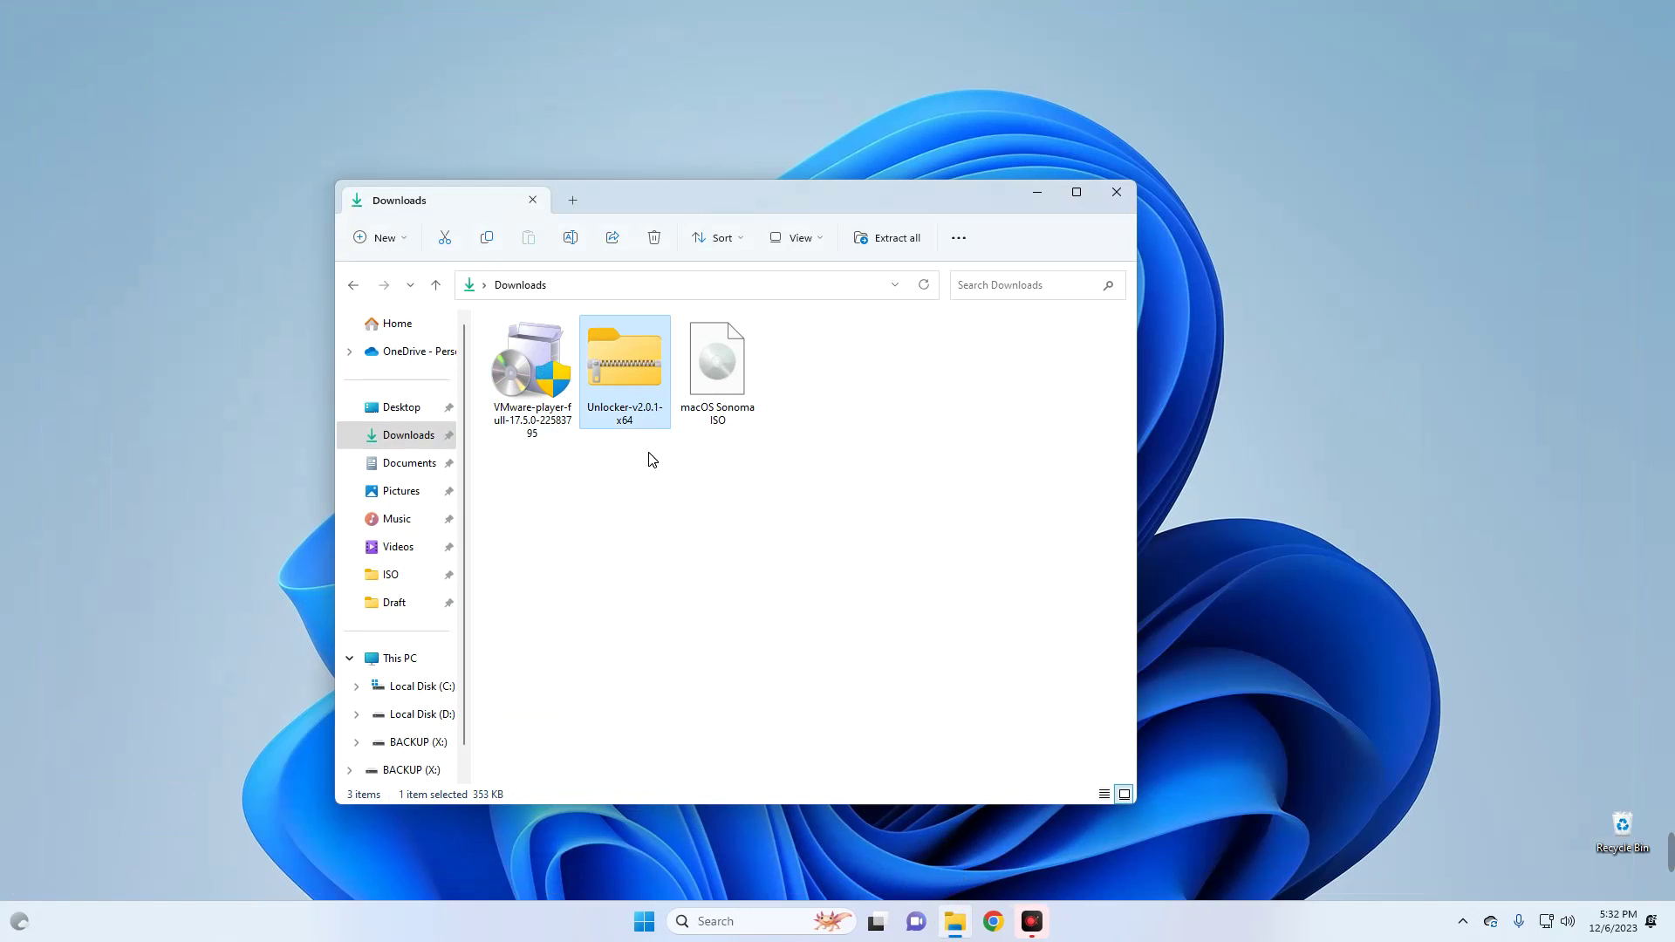
{"action": "left_click", "coordinate": [726, 419]}
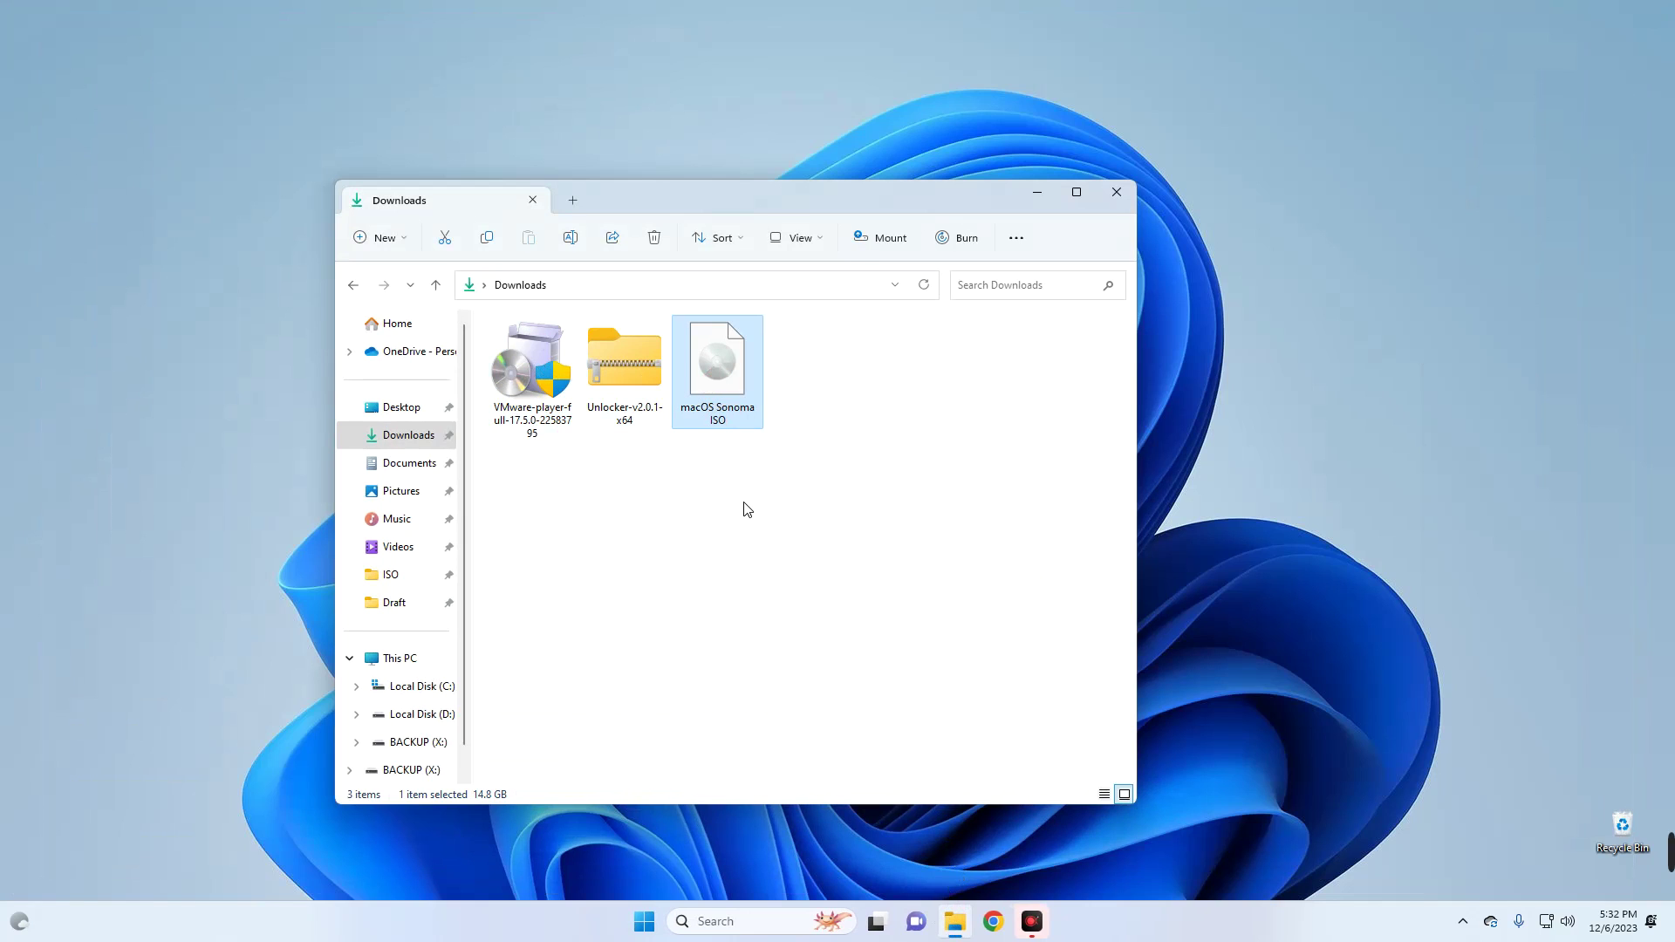
{"action": "left_click", "coordinate": [650, 472]}
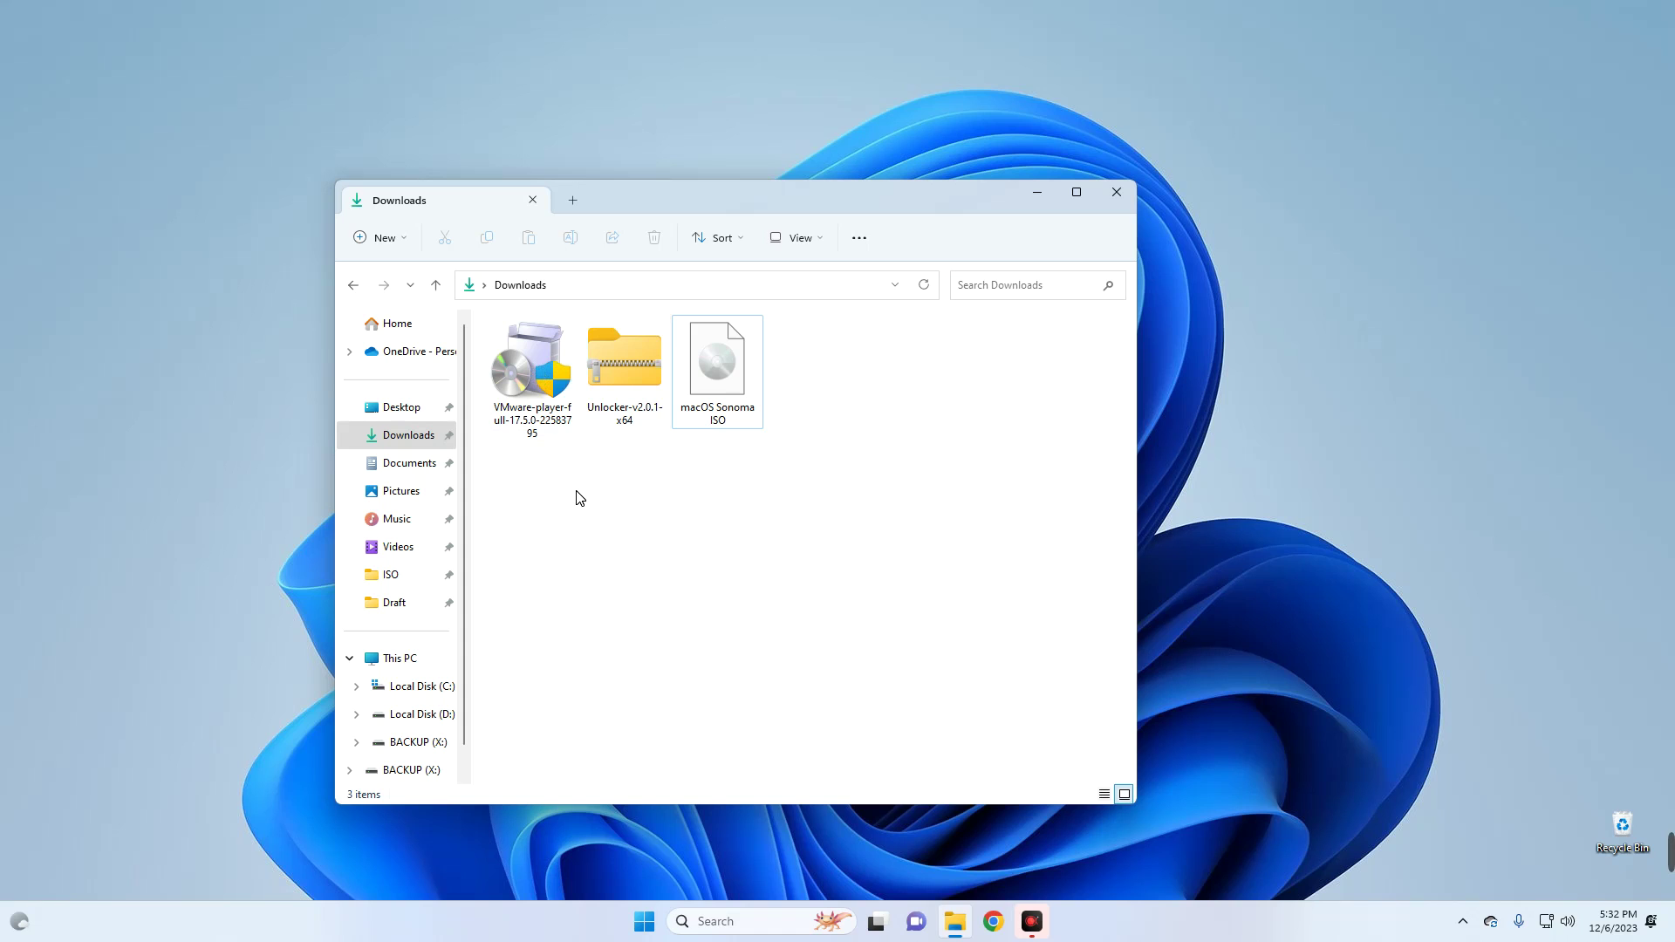
{"action": "left_click", "coordinate": [542, 358]}
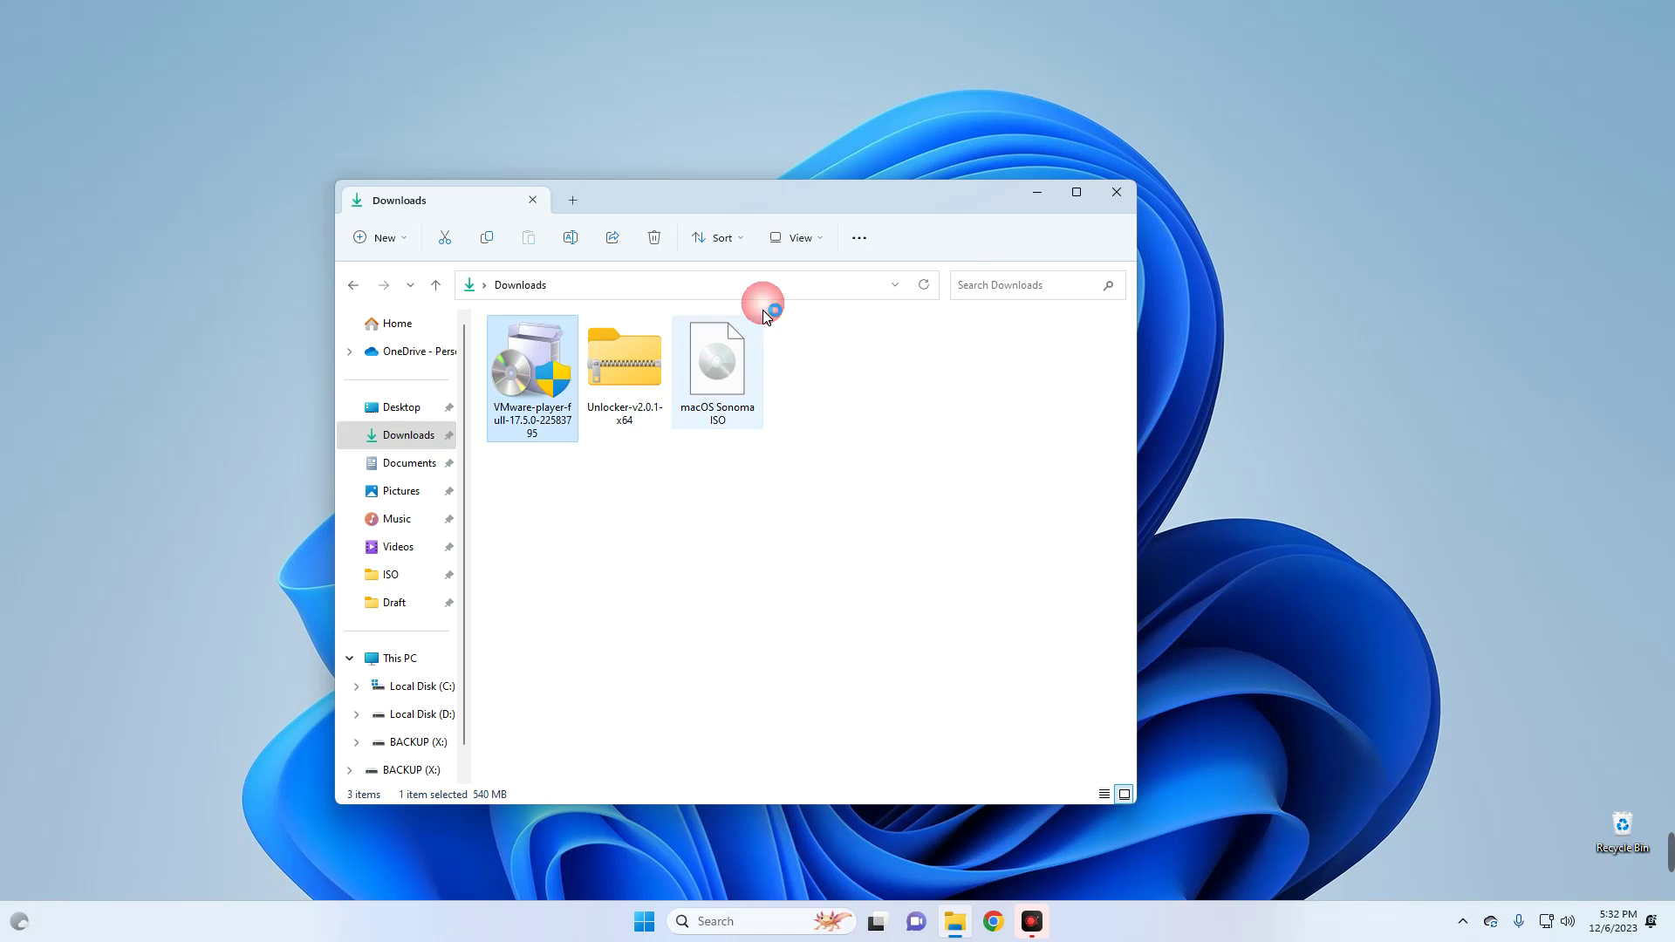
{"action": "left_click", "coordinate": [1038, 193]}
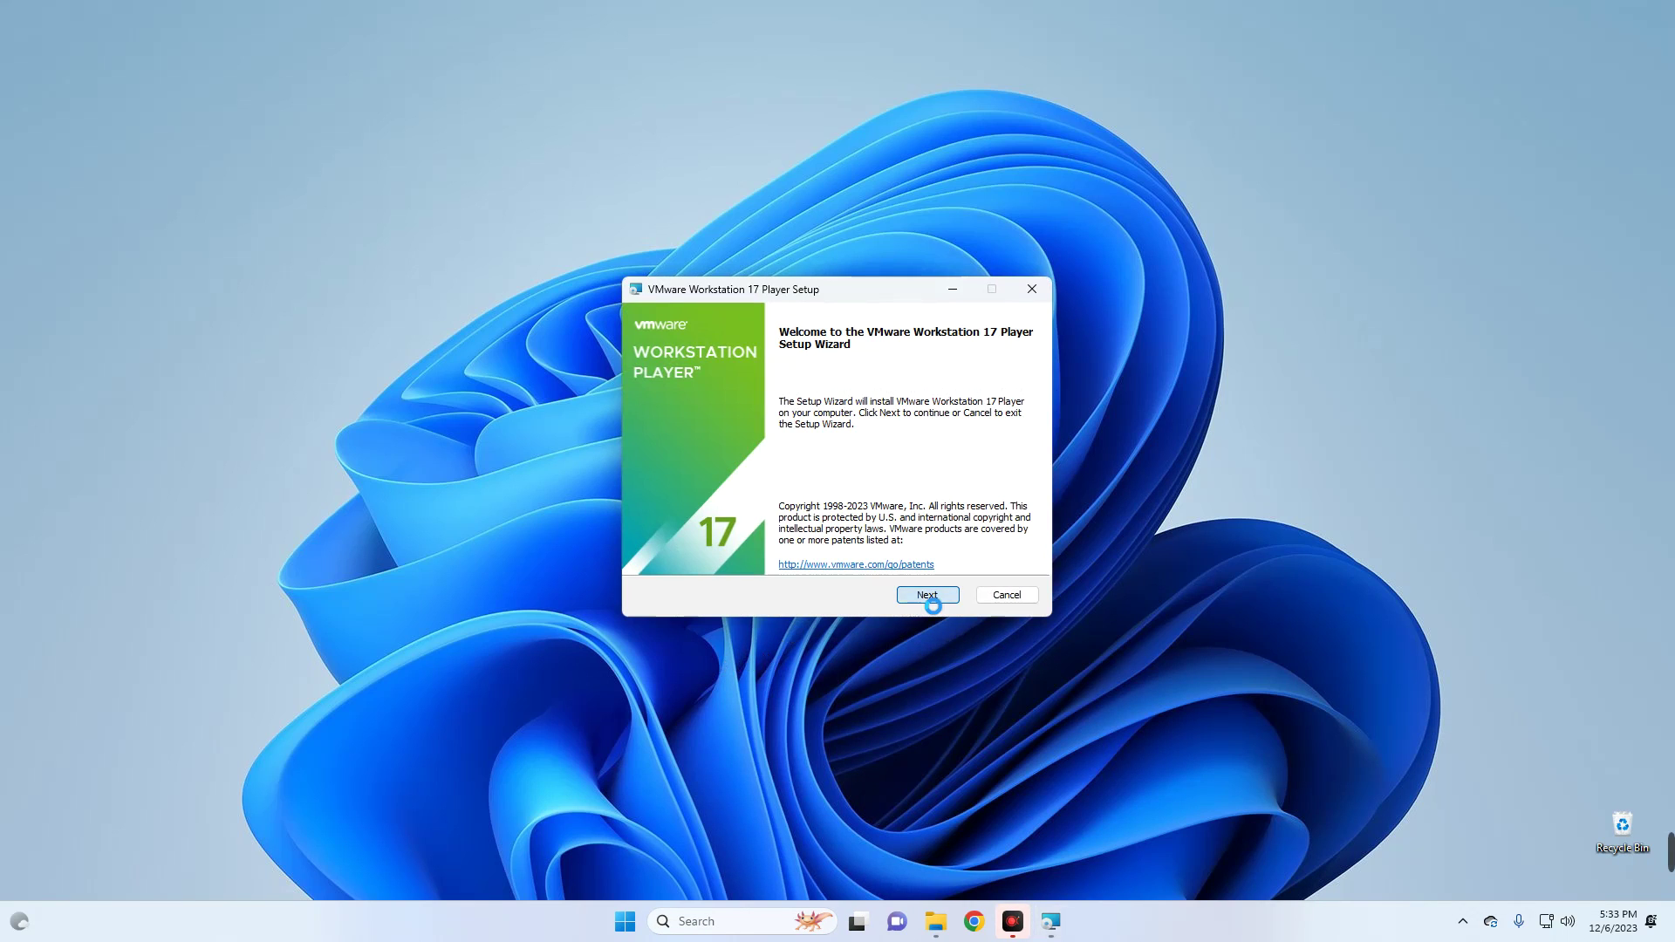
- Accept the license, keep default location, update settings and shortcuts, then install and finish
{"action": "left_click", "coordinate": [928, 598]}
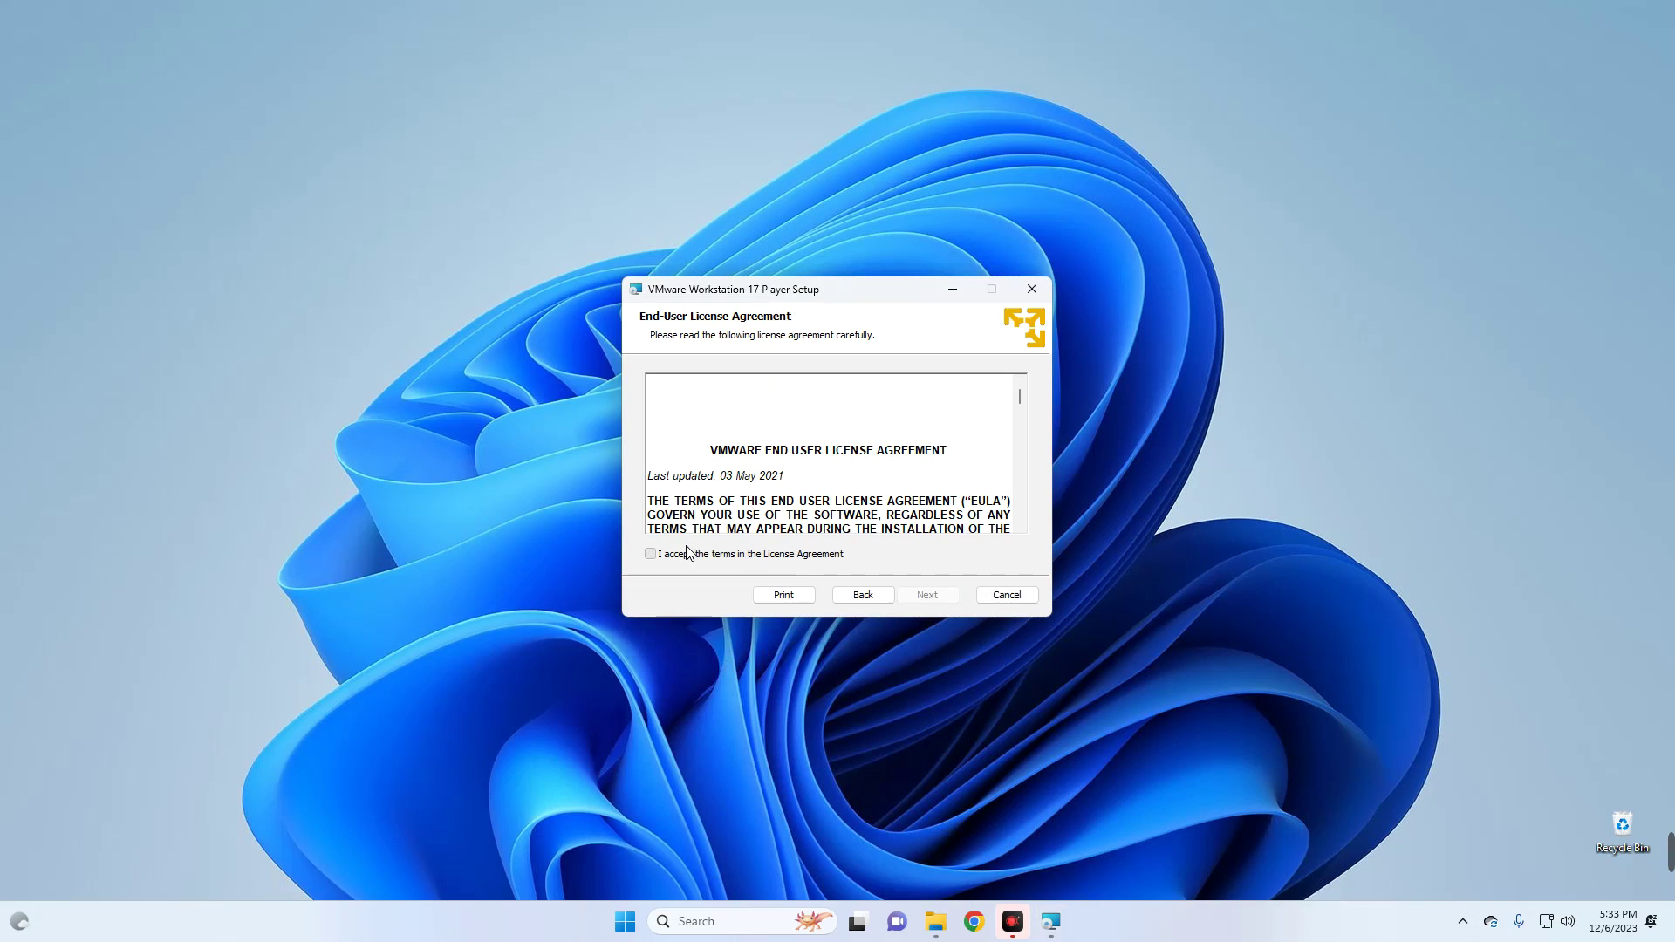
{"action": "left_click", "coordinate": [688, 553]}
{"action": "left_click", "coordinate": [924, 600]}
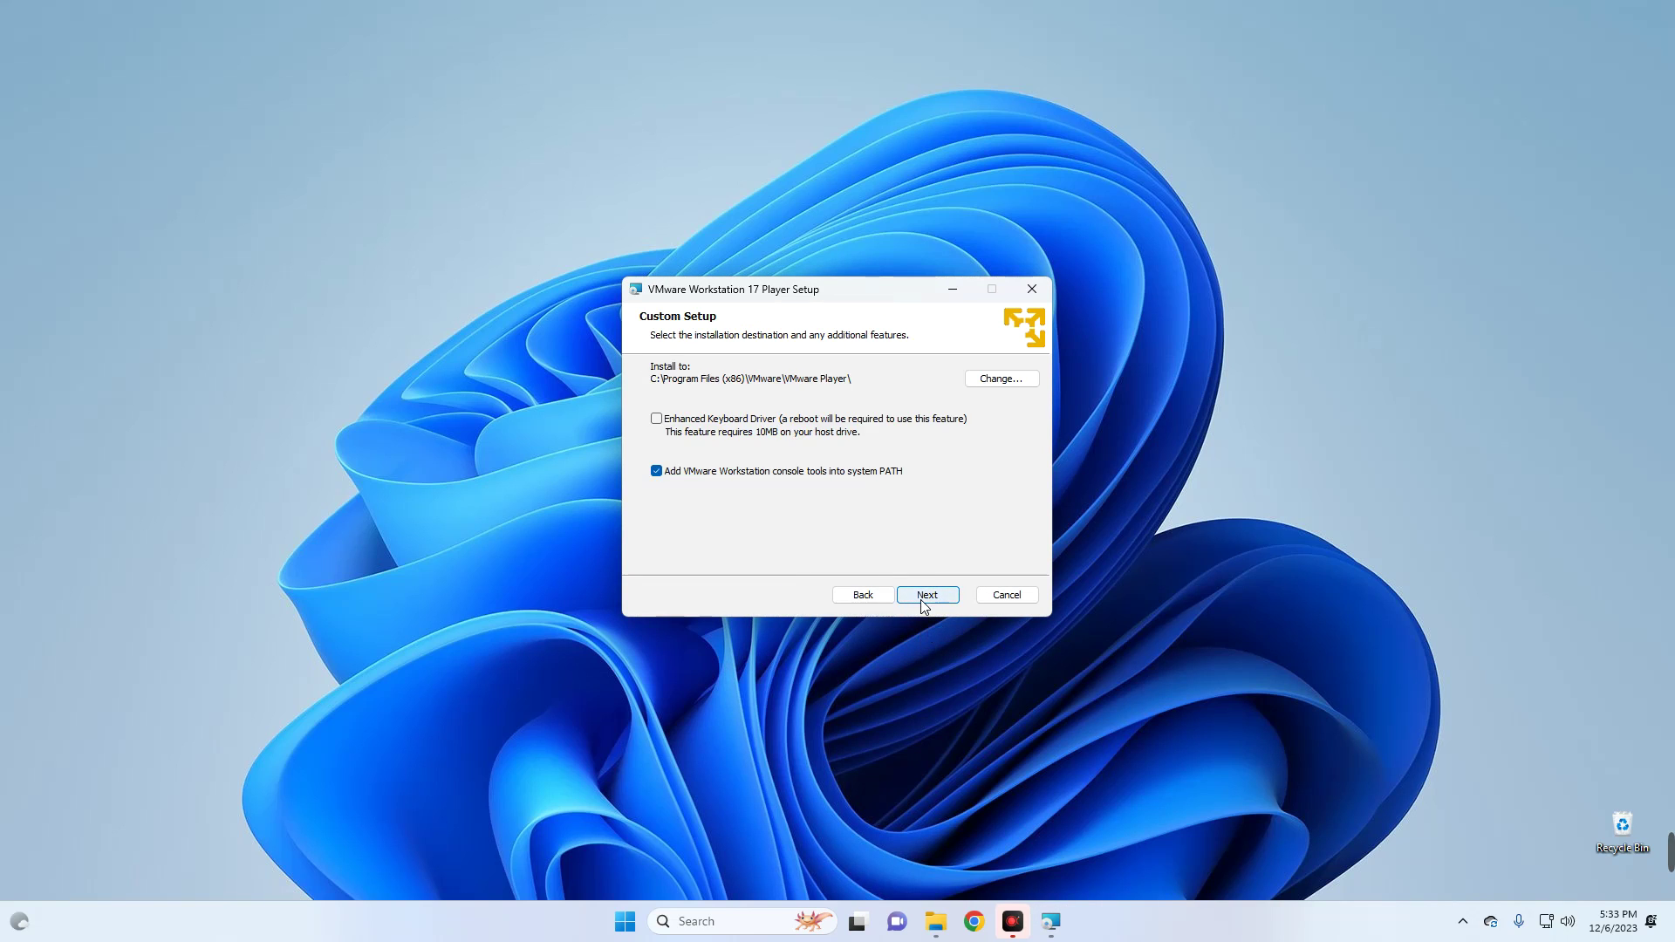
{"action": "left_click", "coordinate": [925, 600]}
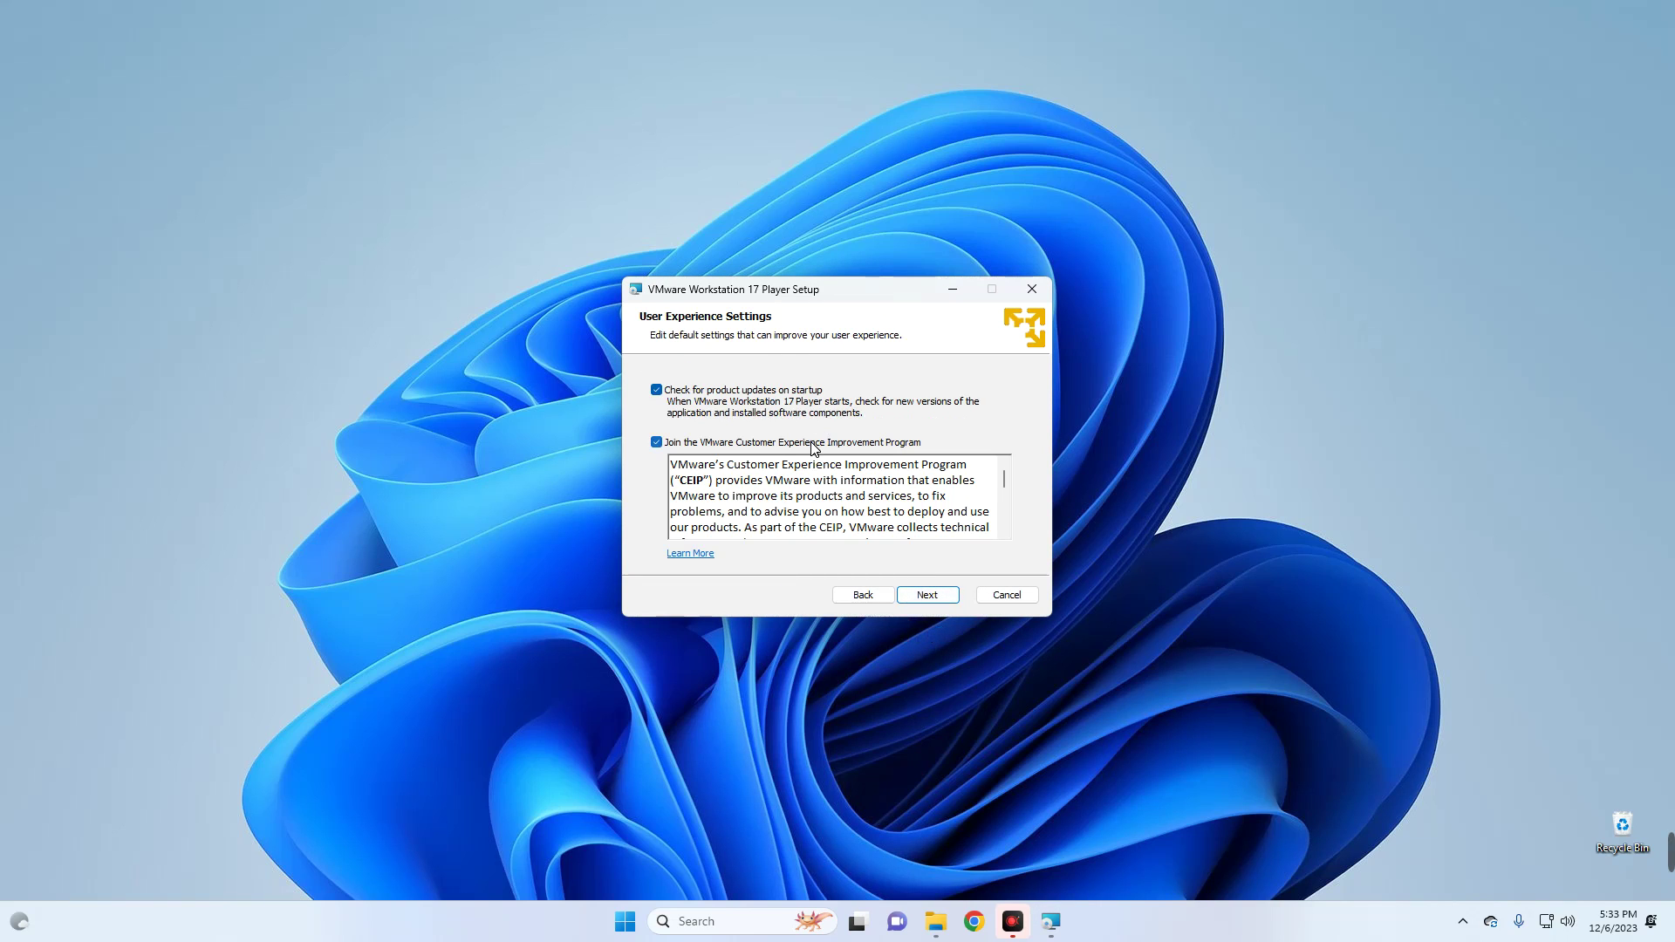
{"action": "left_click", "coordinate": [921, 596]}
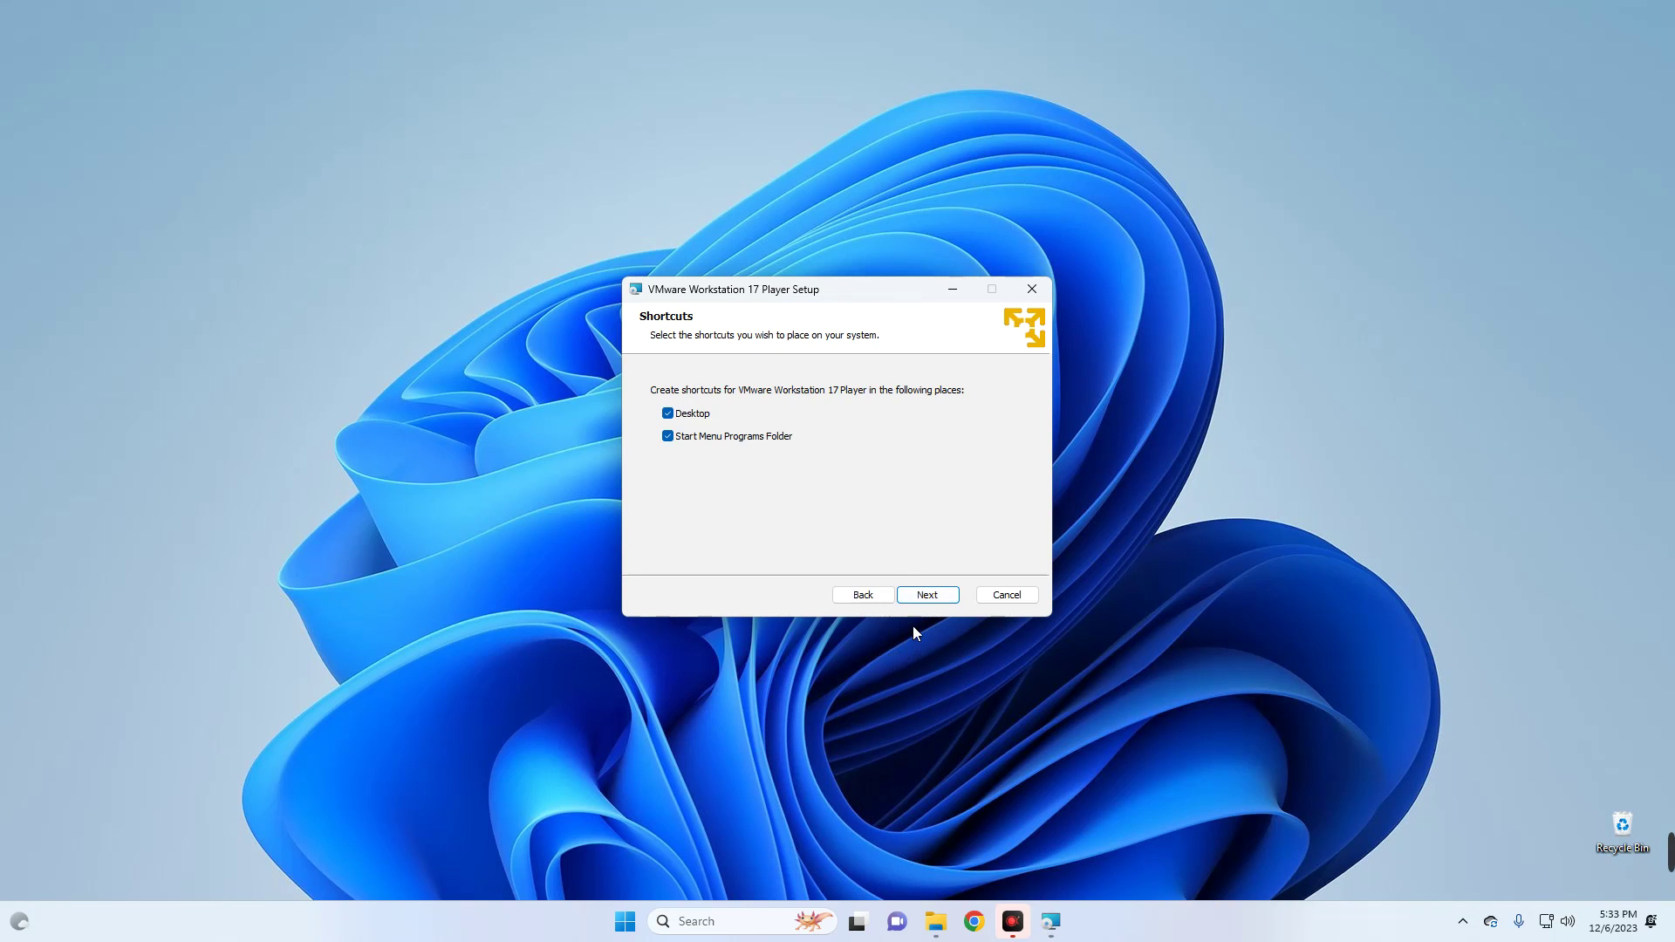
{"action": "left_click", "coordinate": [918, 597]}
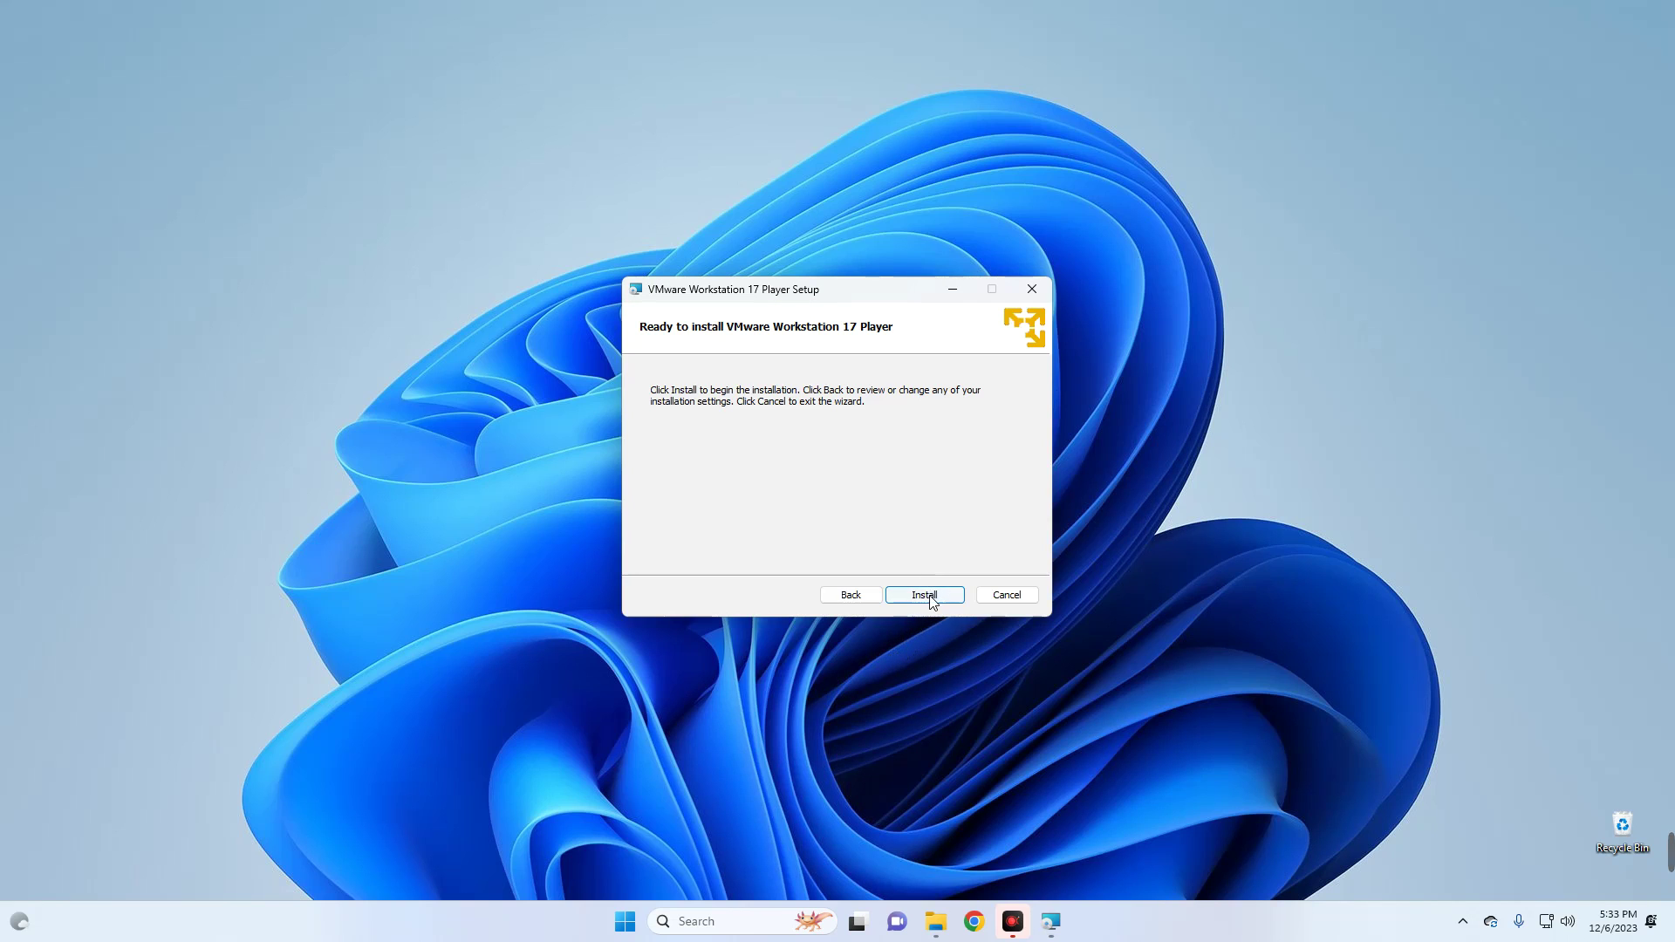
{"action": "left_click", "coordinate": [929, 599]}
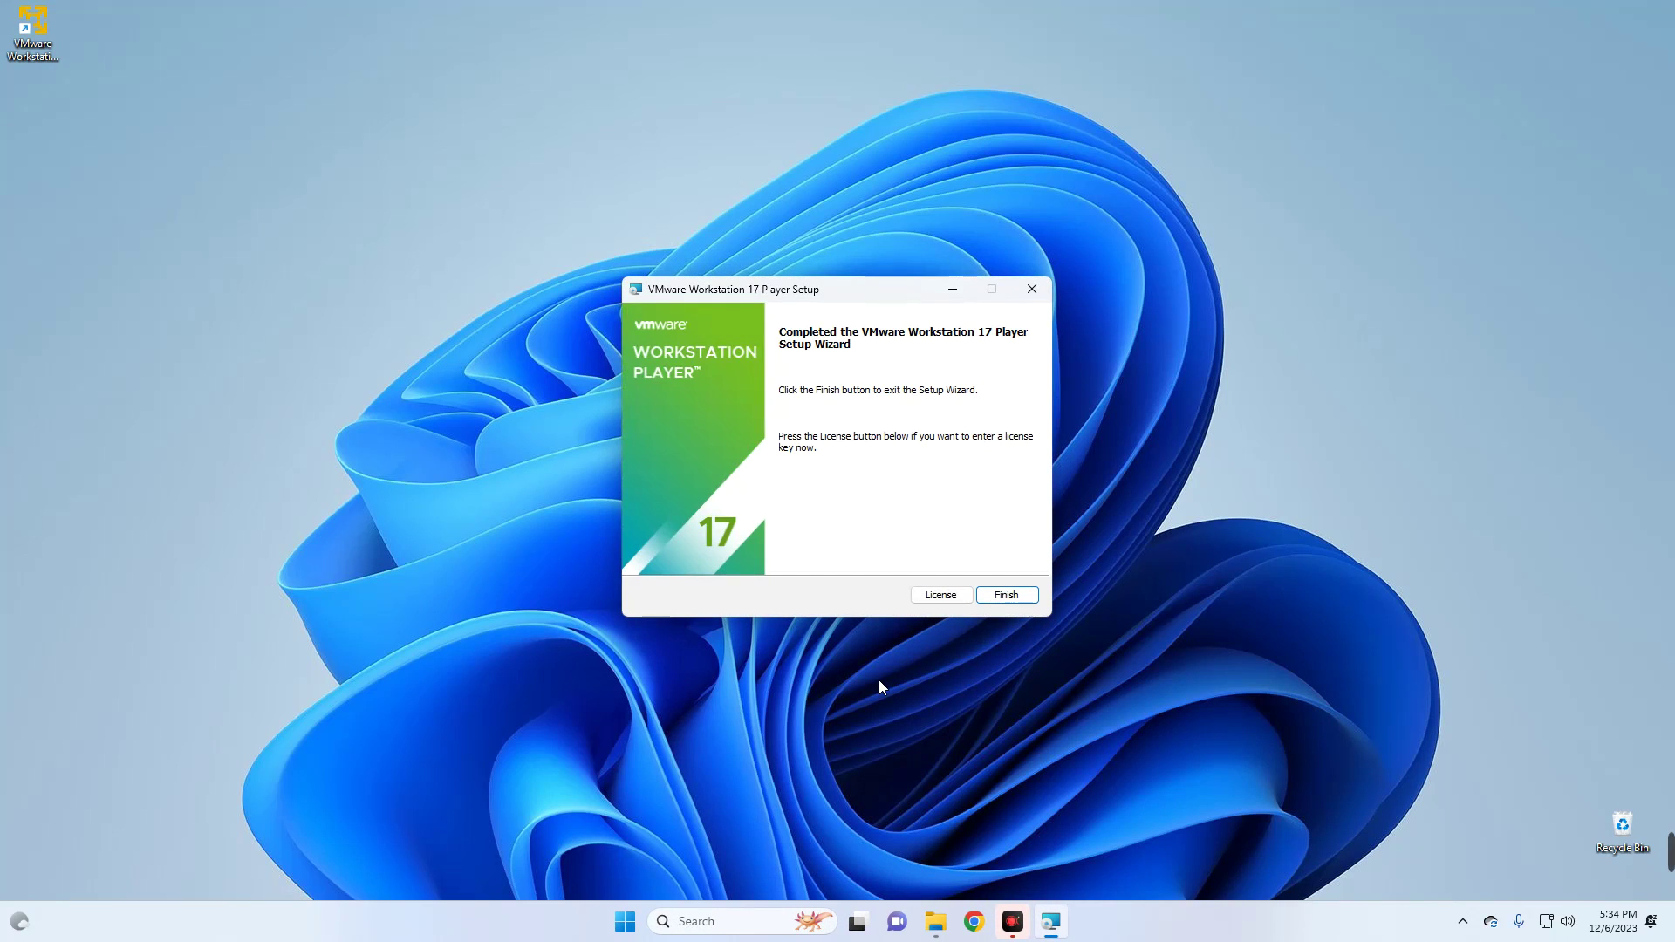
{"action": "left_click", "coordinate": [1021, 597]}
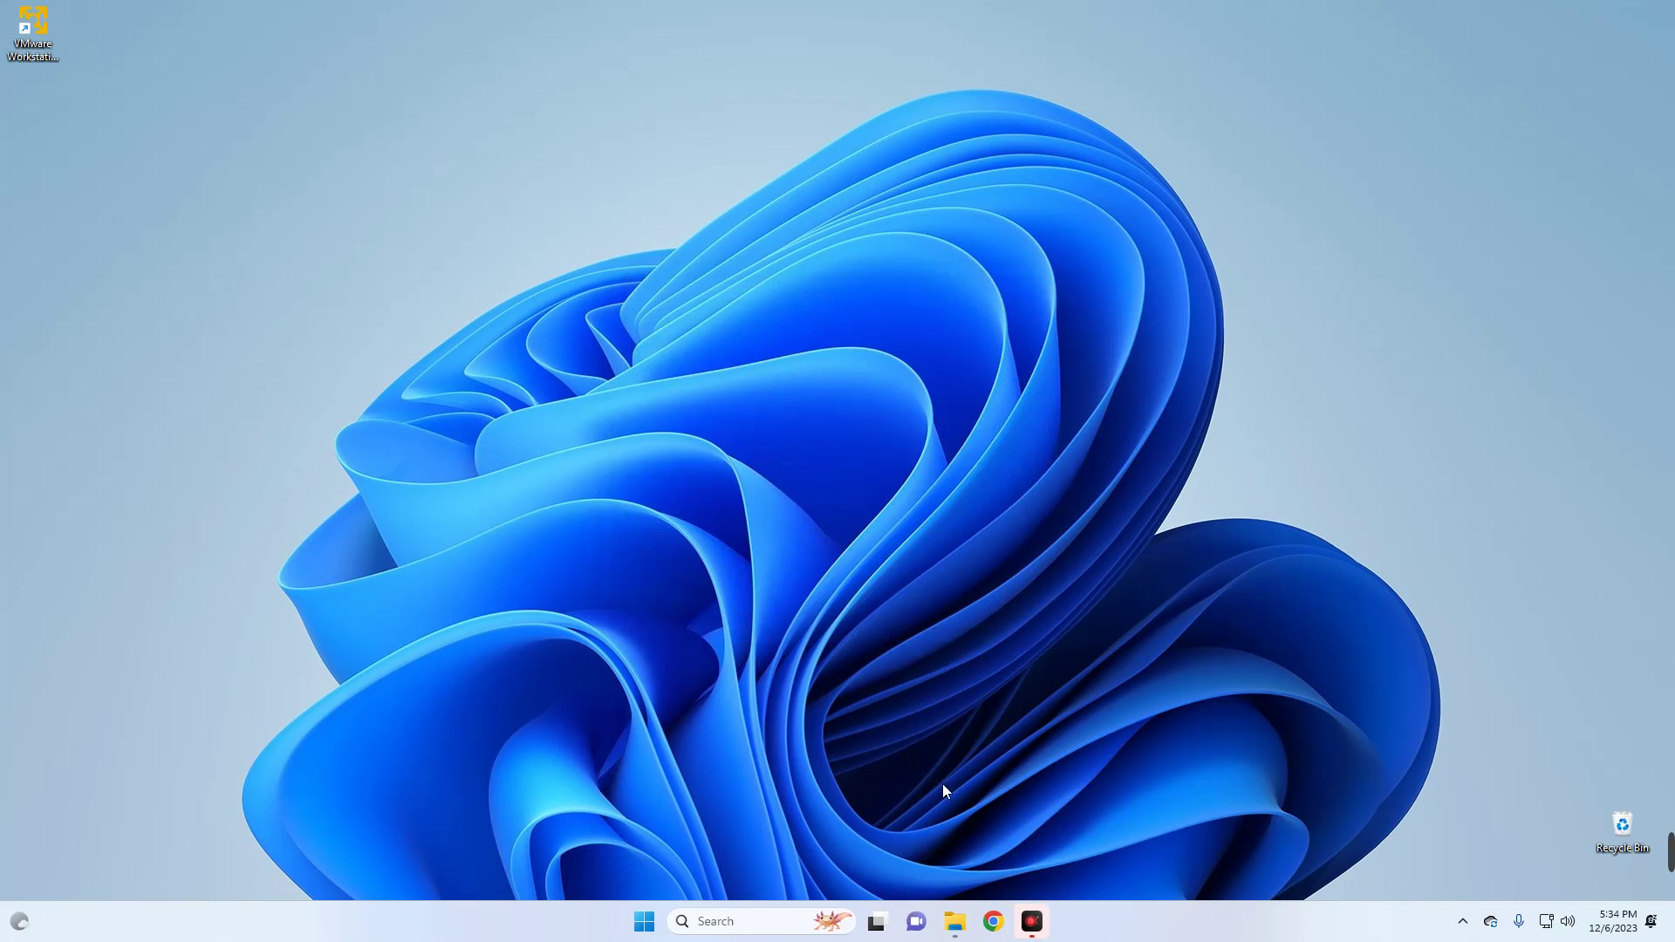
- Extract the Unlocker-v2.0.1-x64 zip with WinRAR into its own folder in Downloads
{"action": "left_click", "coordinate": [955, 920]}
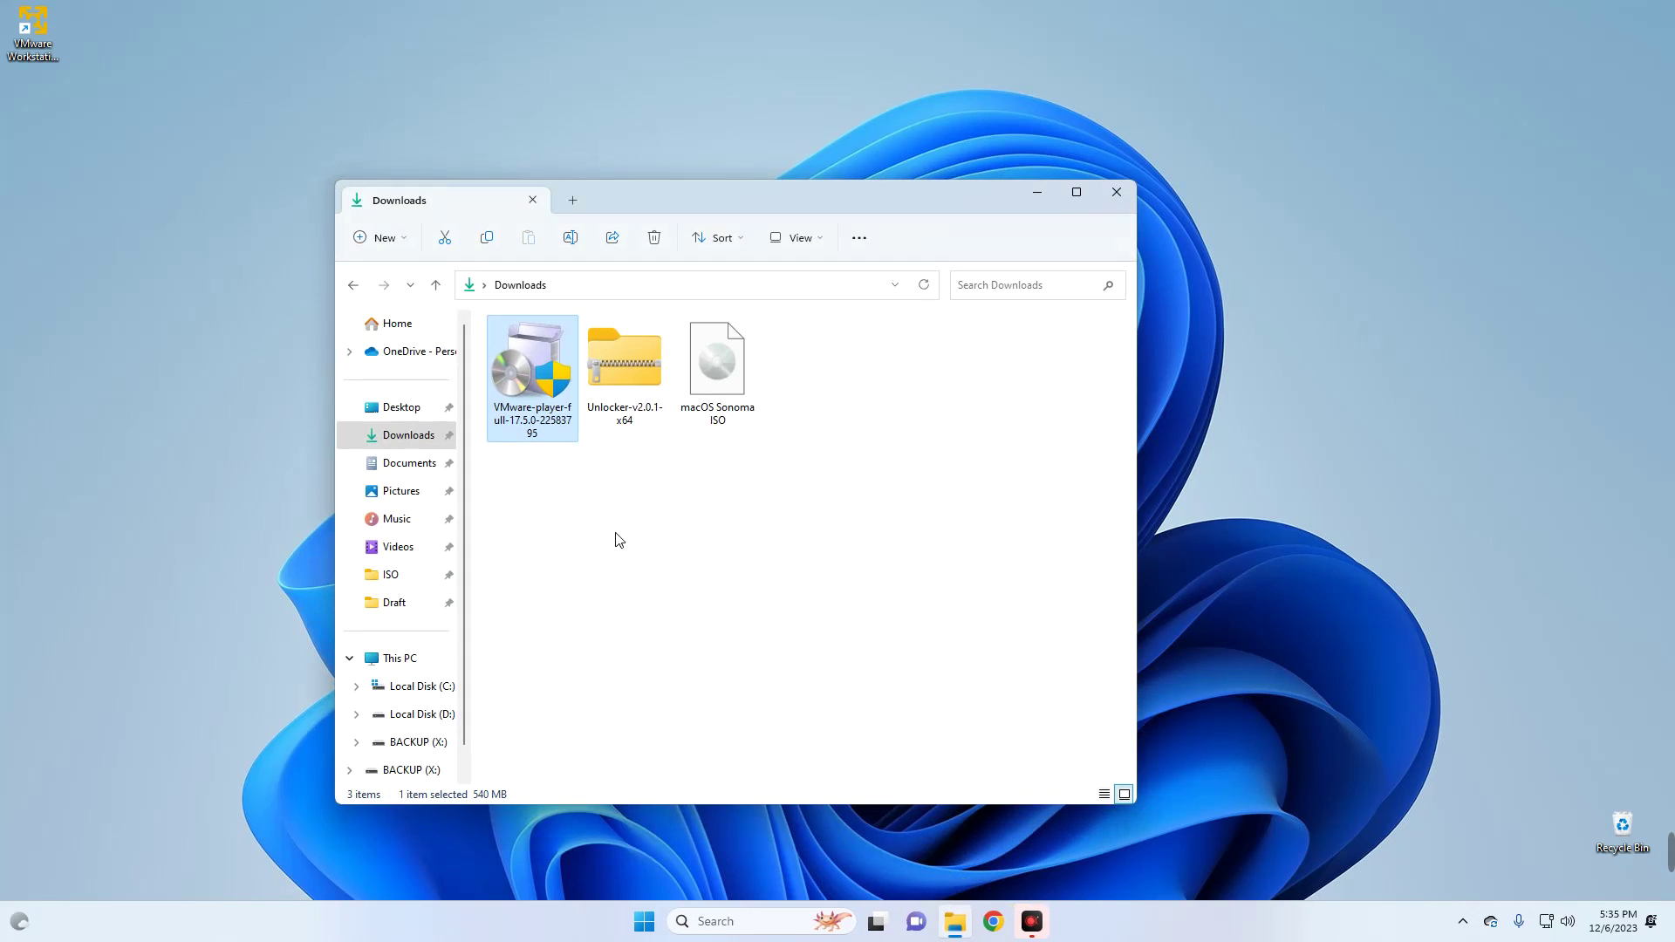
{"action": "left_click", "coordinate": [610, 361]}
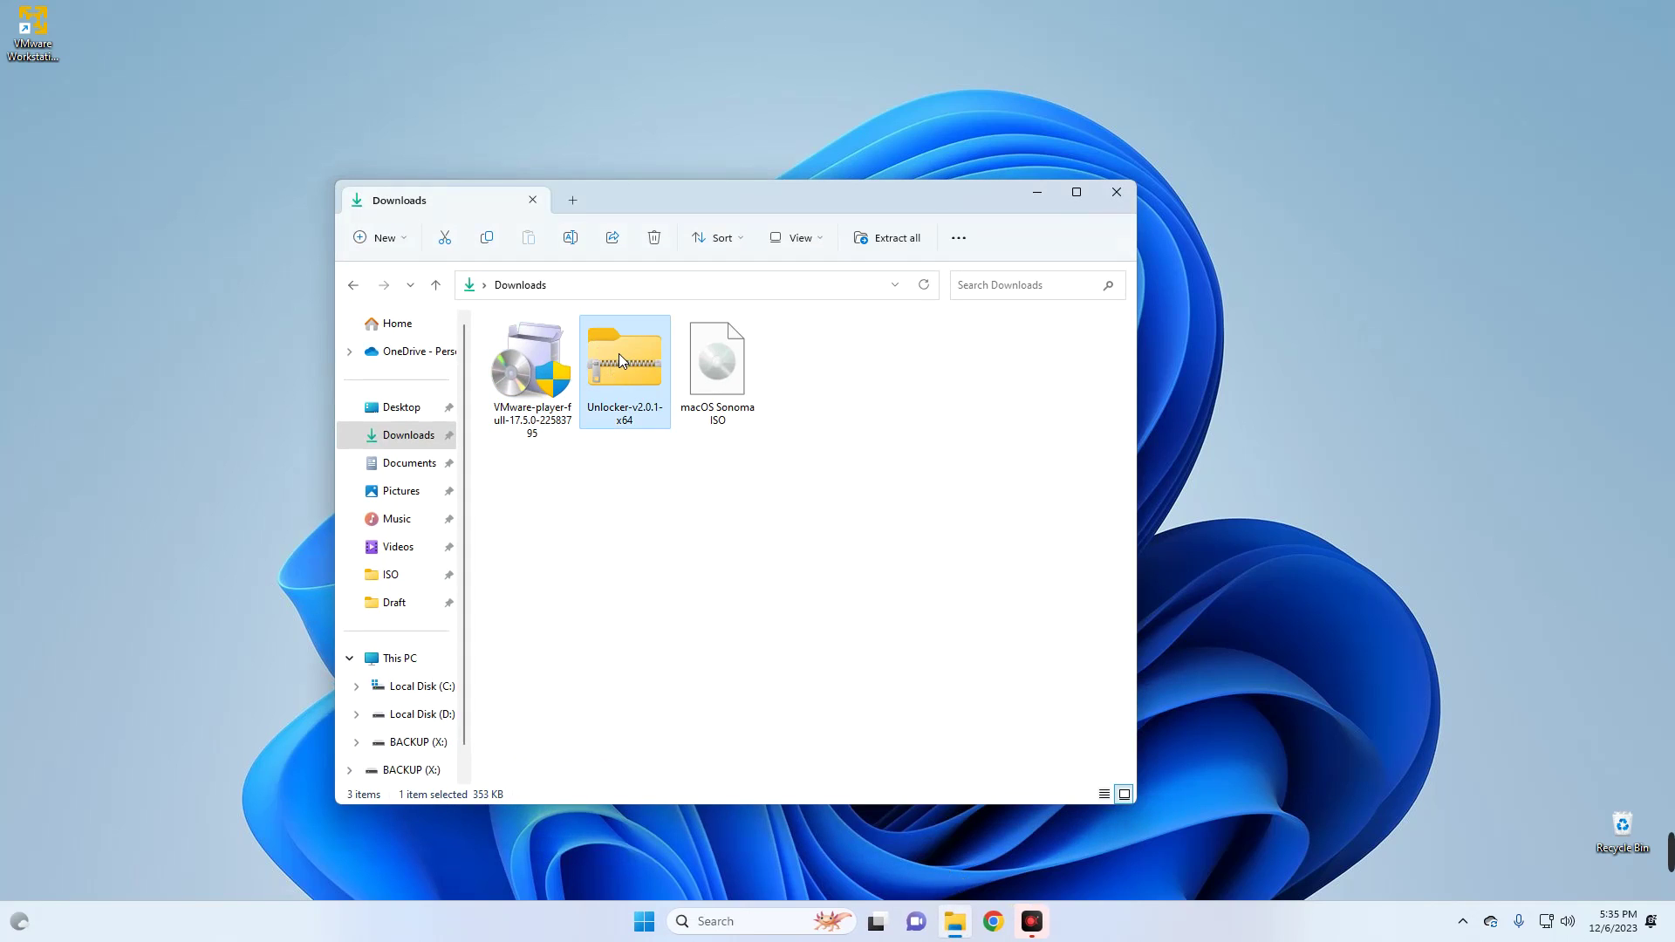
{"action": "right_click", "coordinate": [619, 353]}
{"action": "mouse_move", "coordinate": [850, 731]}
{"action": "left_click", "coordinate": [899, 757]}
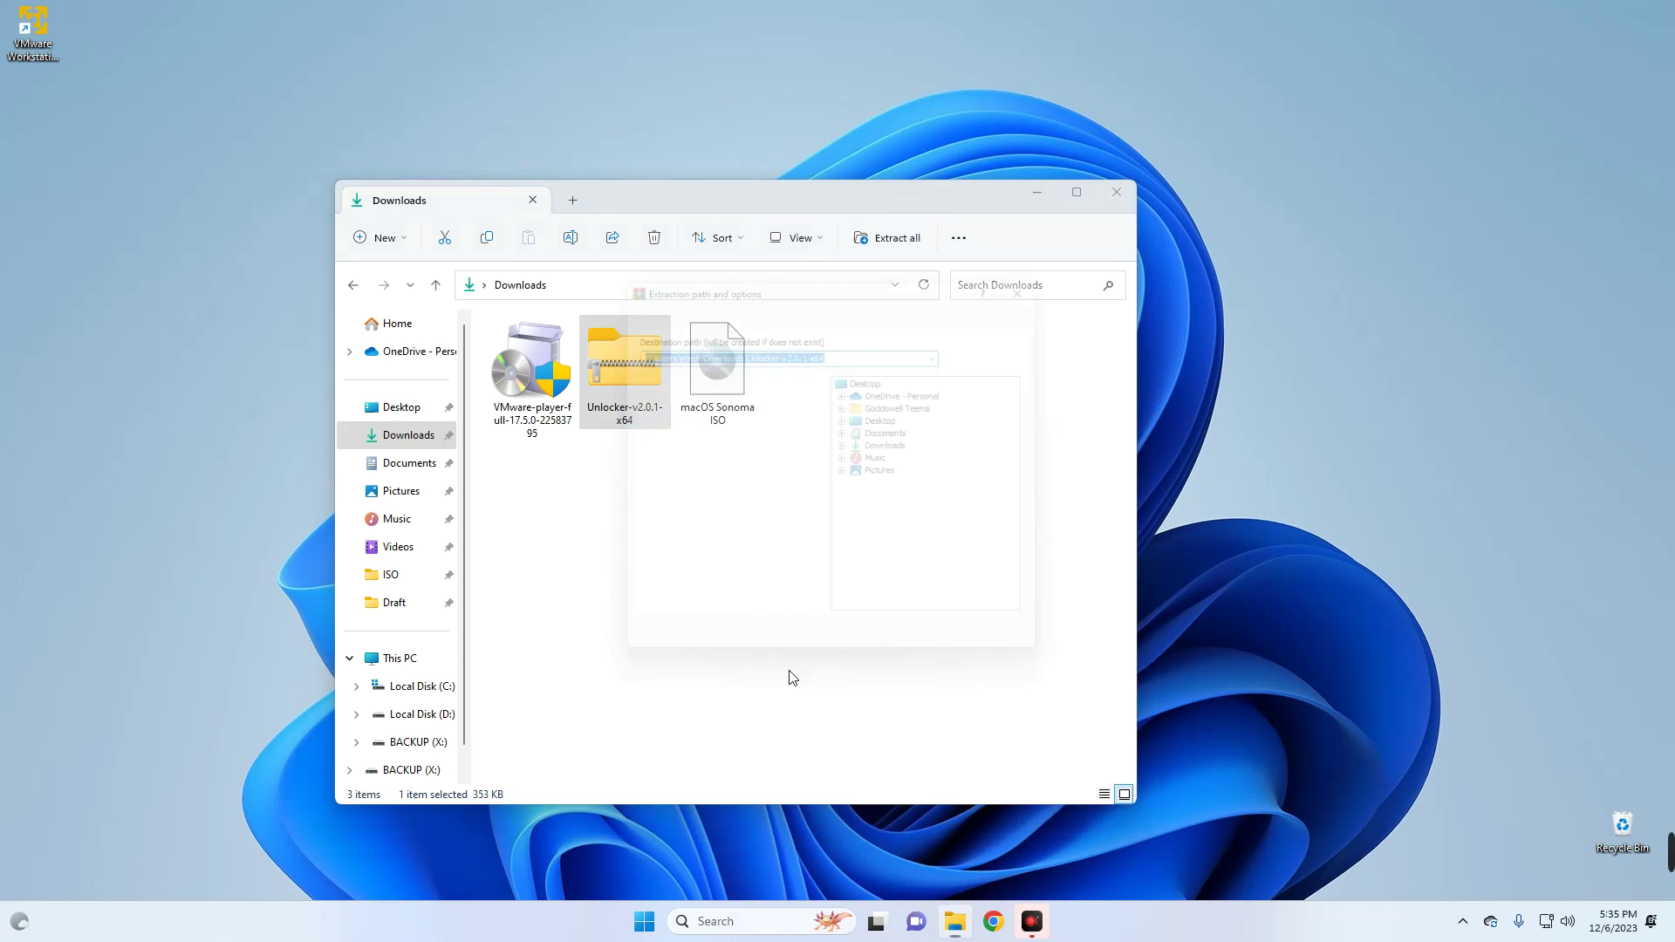
{"action": "left_click", "coordinate": [873, 655]}
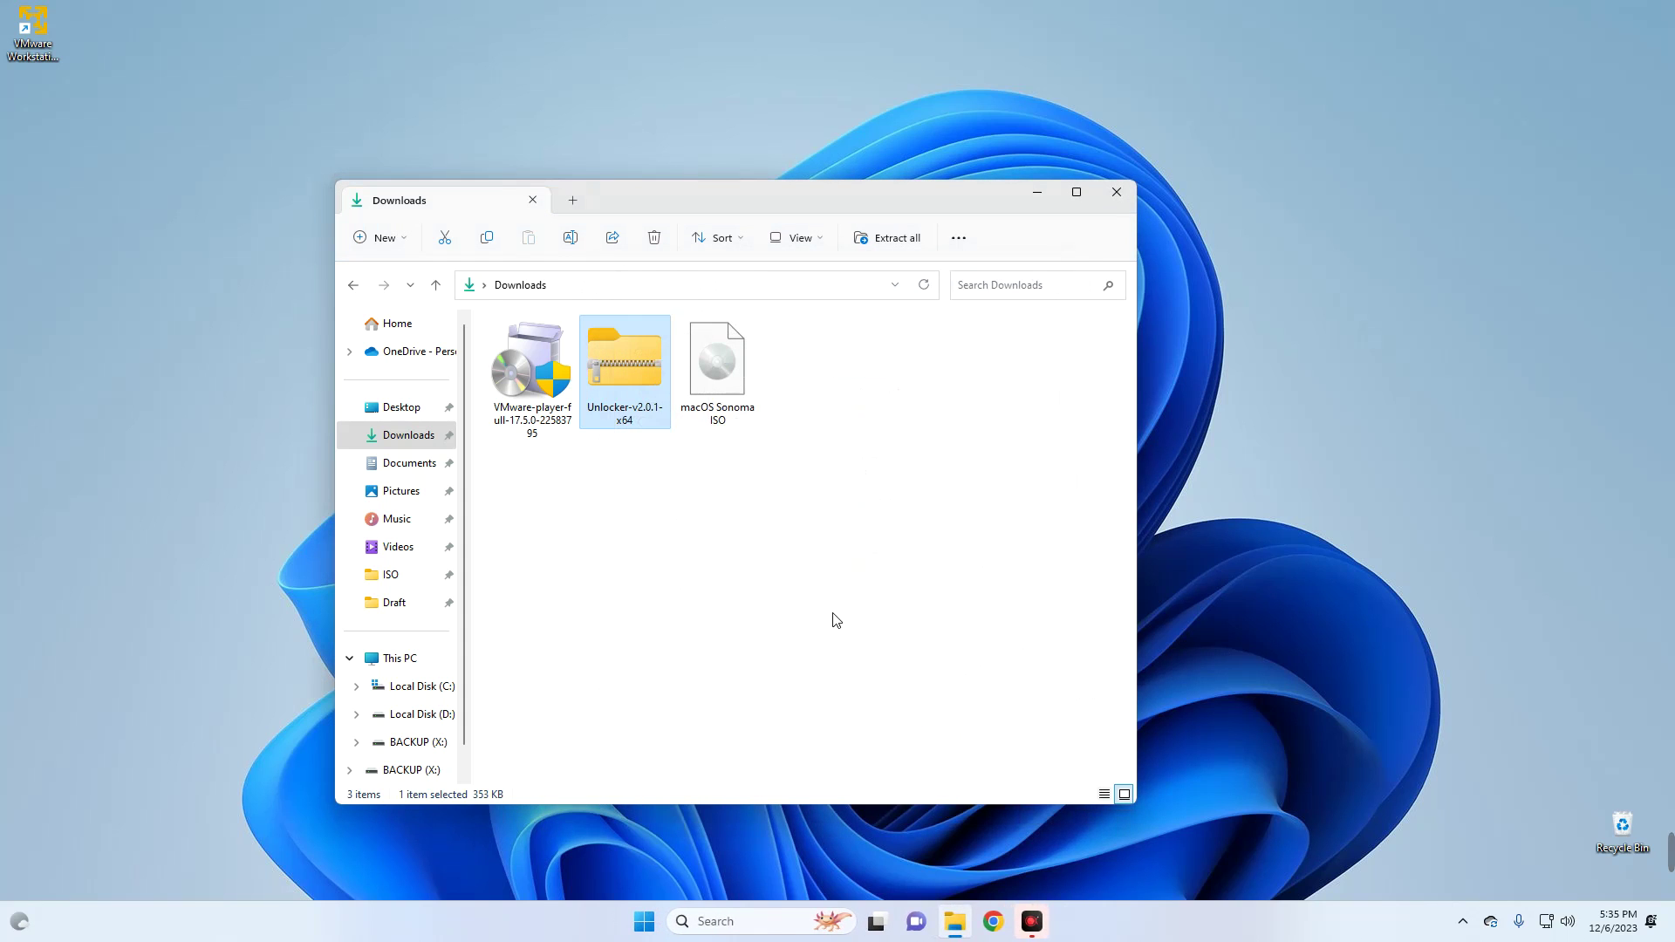
{"action": "left_click", "coordinate": [834, 611]}
- Run the Unlocker application from the extracted folder as administrator
{"action": "double_click", "coordinate": [813, 357]}
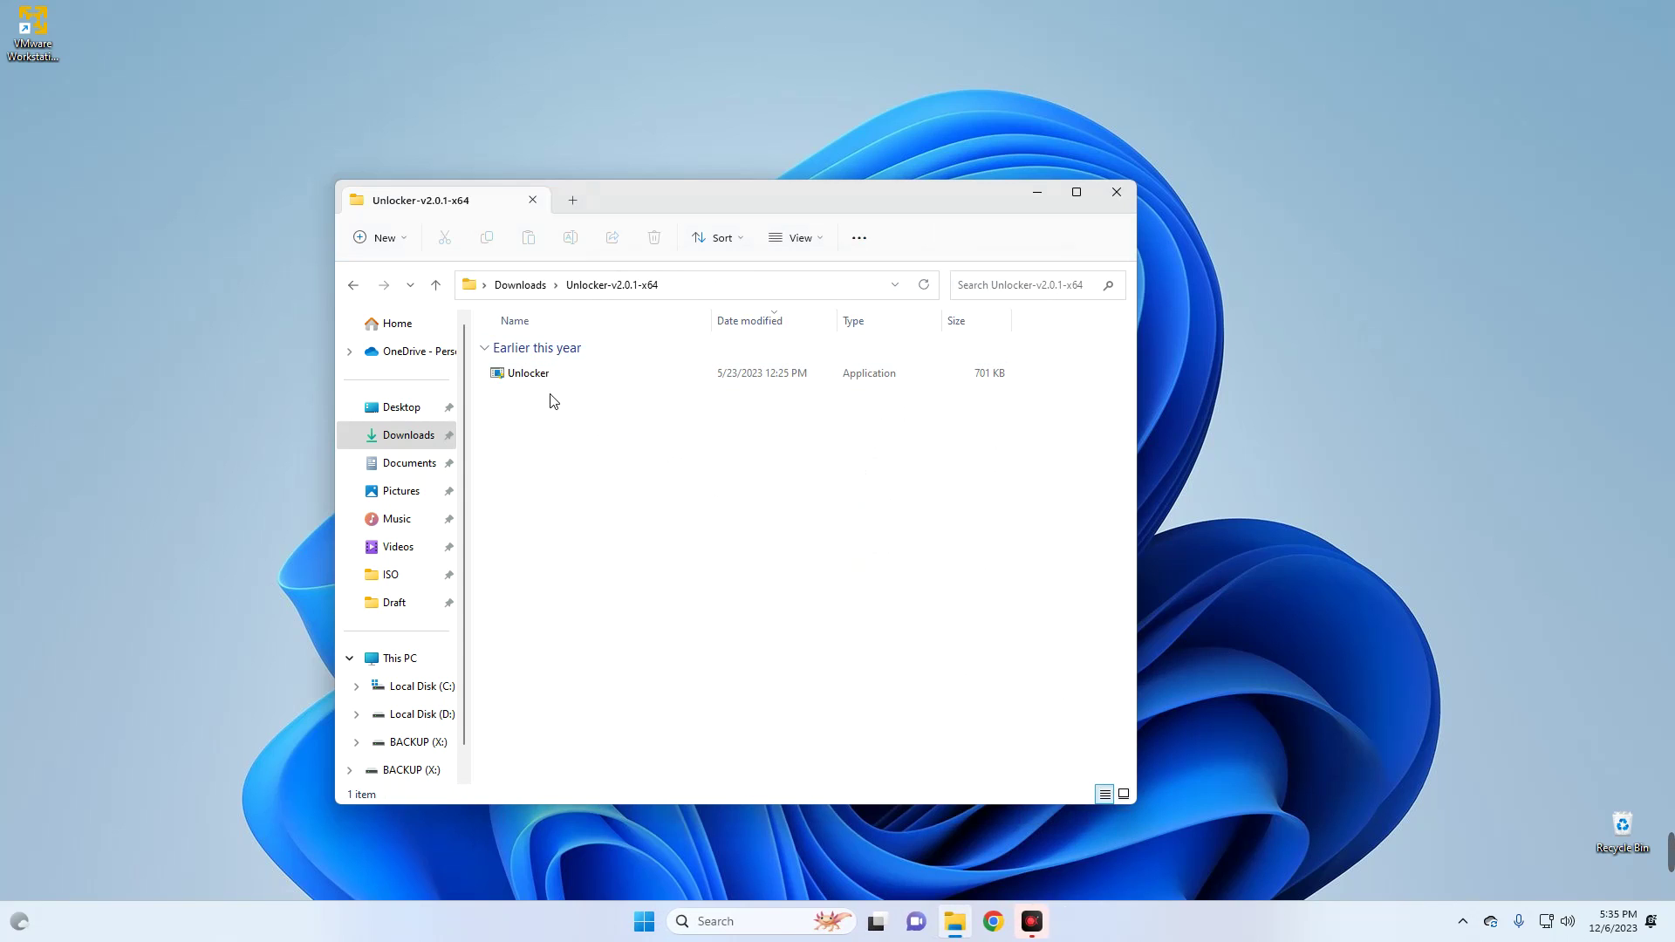
{"action": "left_click", "coordinate": [549, 373]}
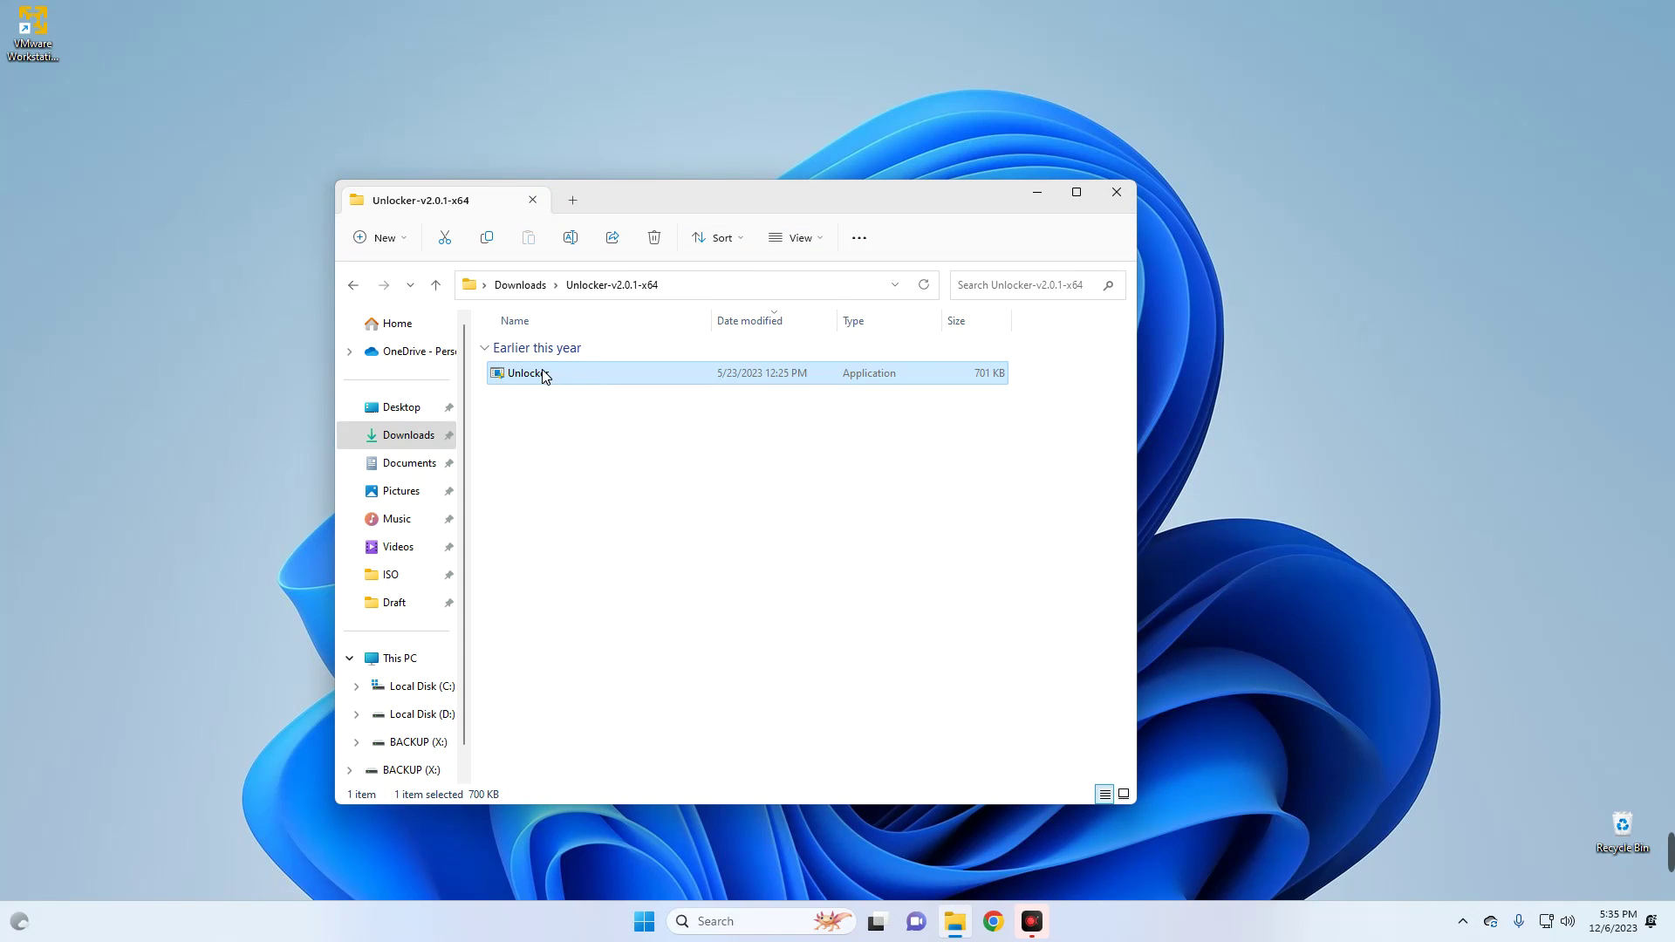
{"action": "right_click", "coordinate": [545, 376]}
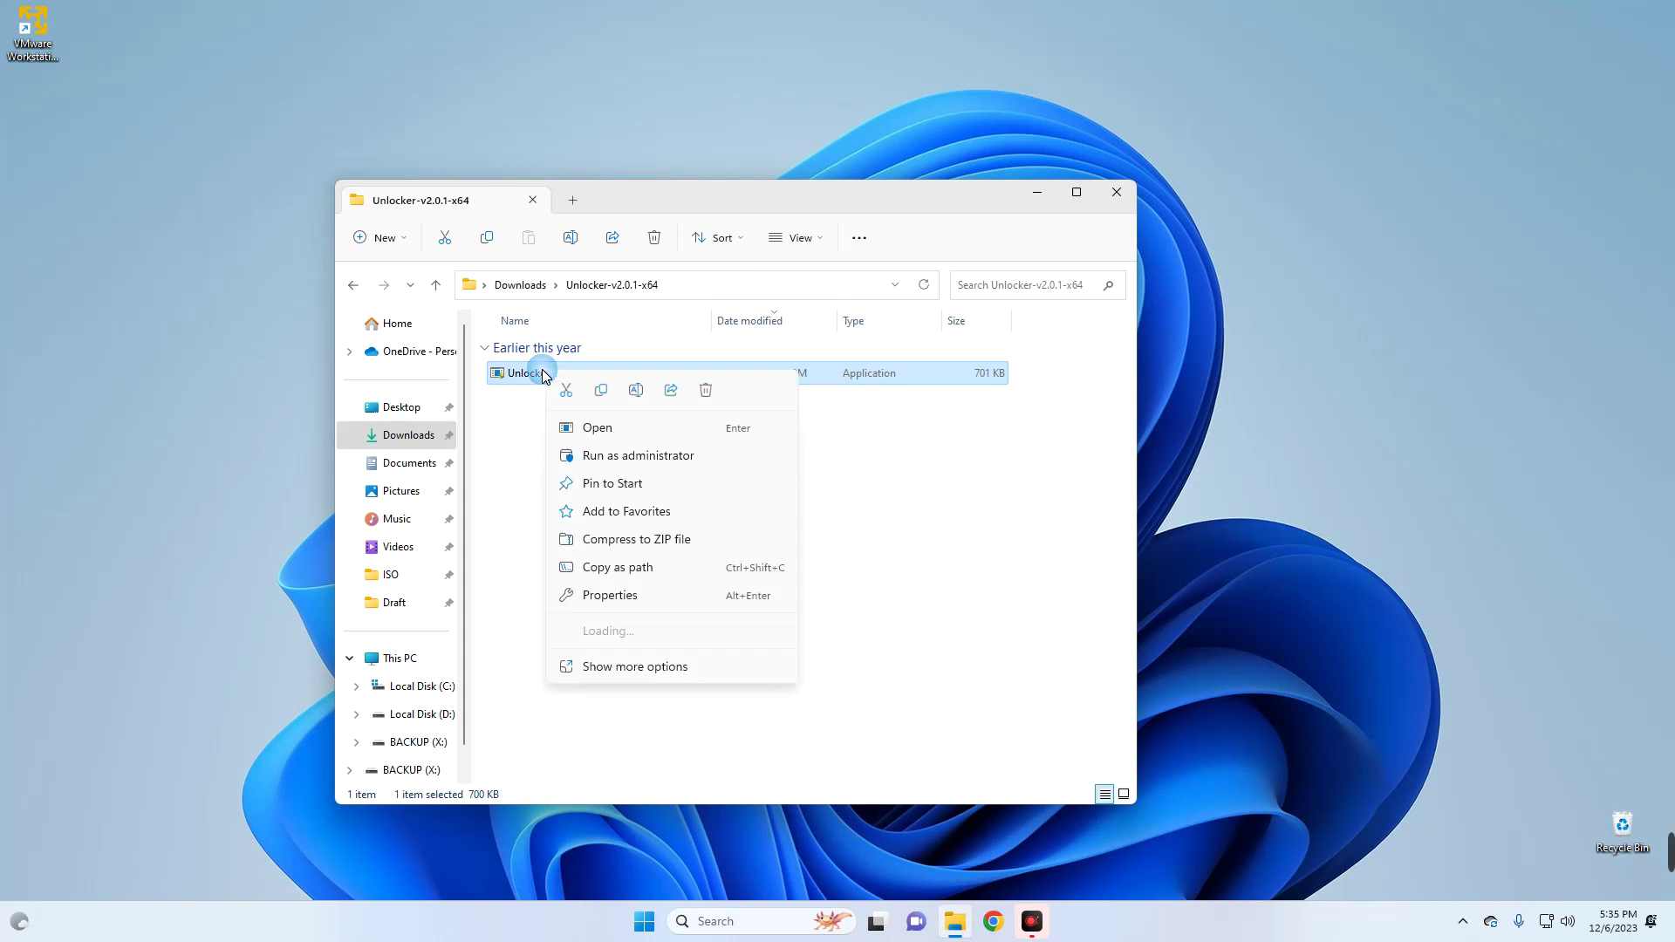
{"action": "left_click", "coordinate": [615, 455]}
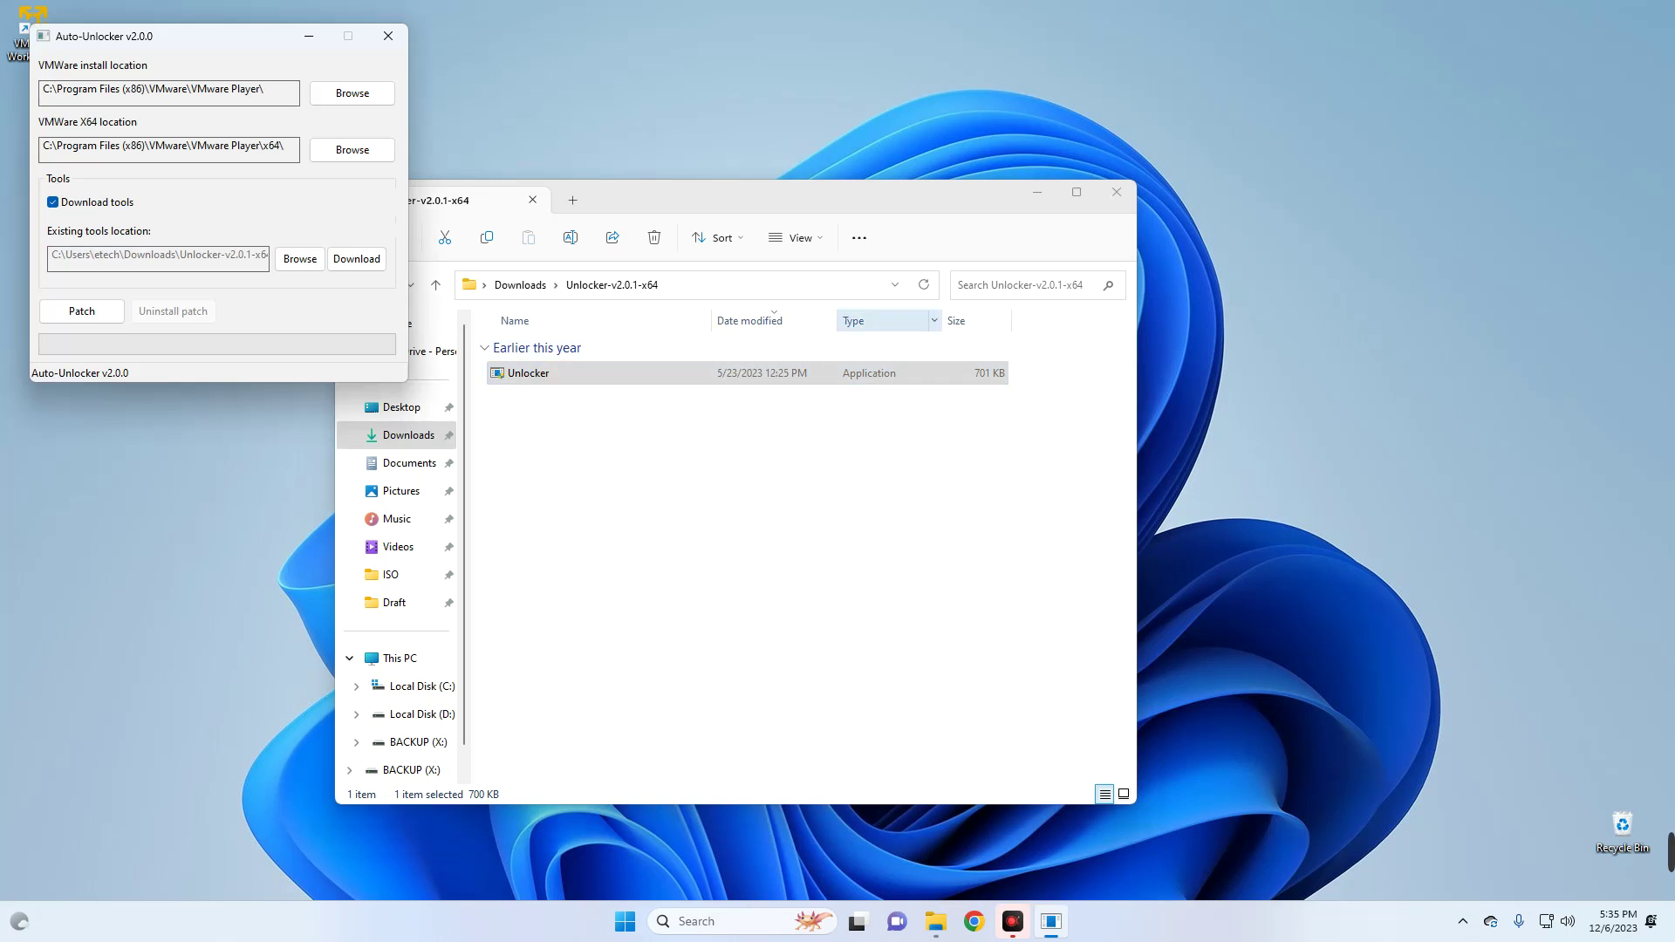
- Center the Auto-Unlocker window, apply Patch, acknowledge the success message, and close it
{"action": "left_click", "coordinate": [1036, 193]}
{"action": "left_click_drag", "start_coordinate": [198, 46], "coordinate": [624, 225]}
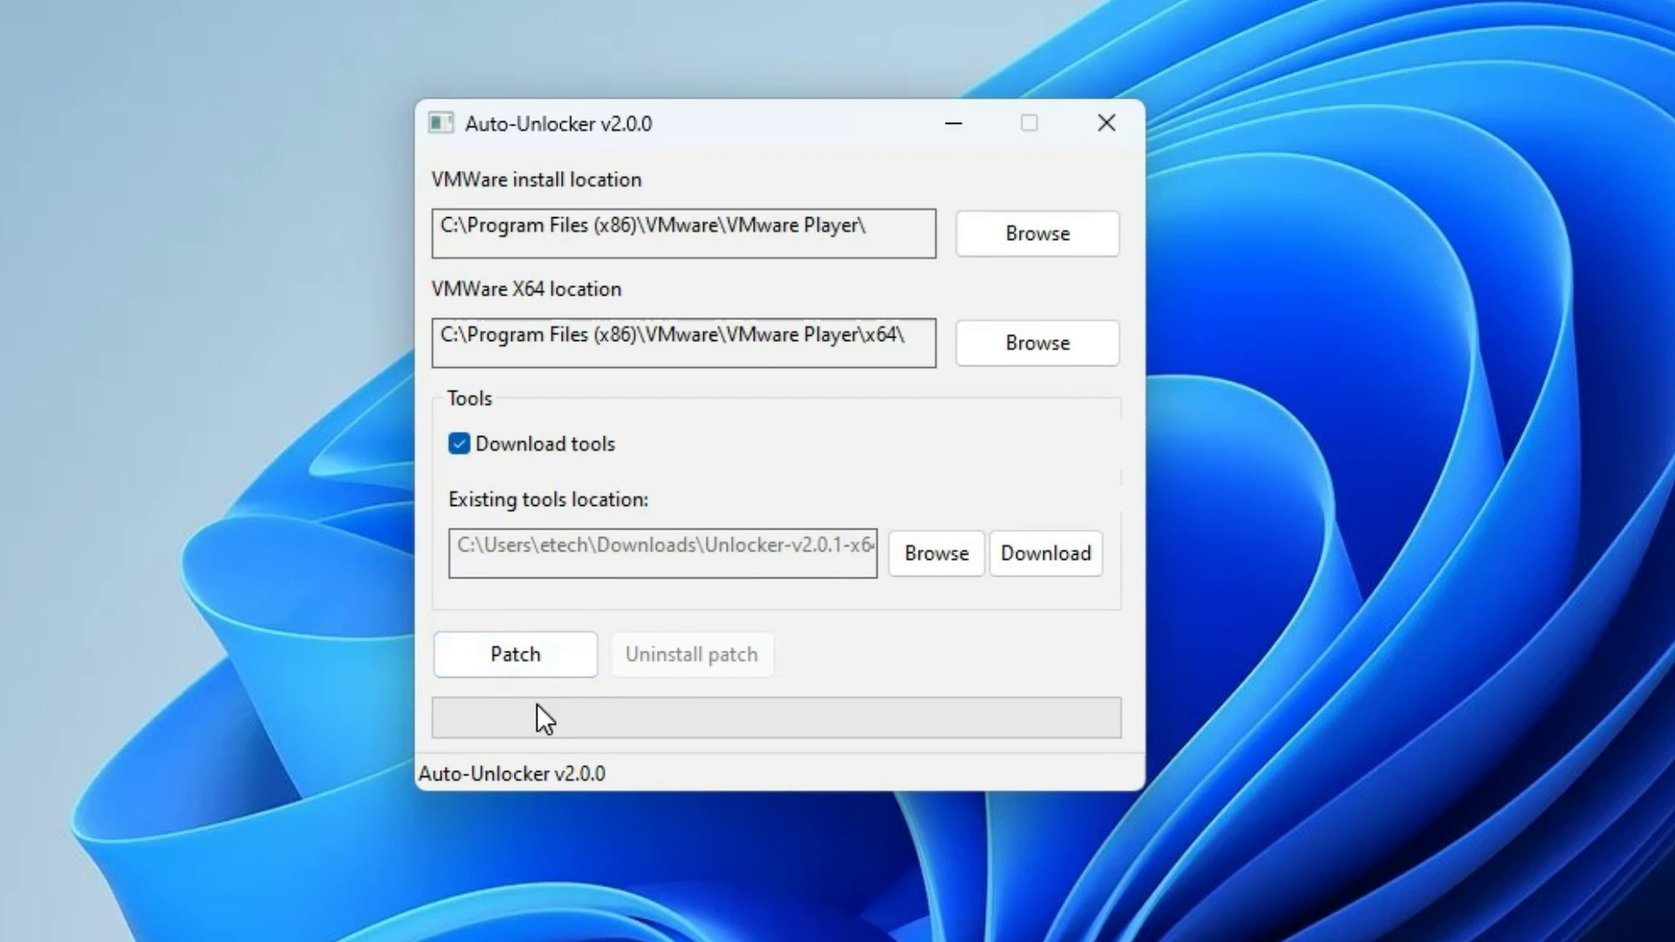
{"action": "left_click", "coordinate": [520, 653]}
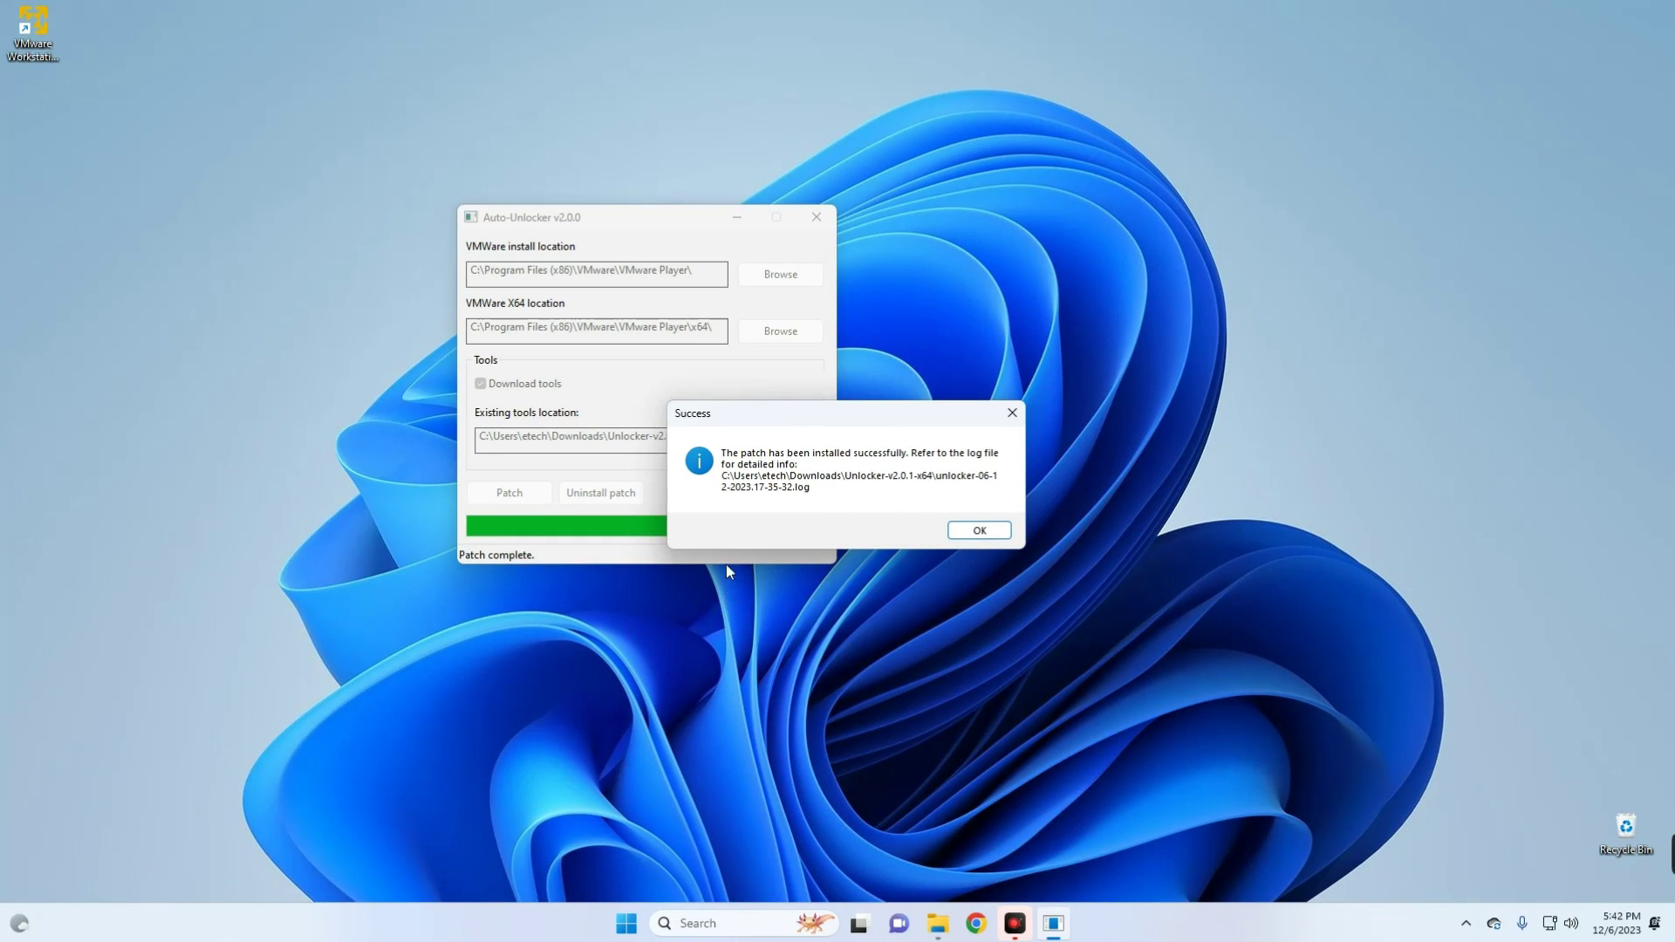
{"action": "left_click", "coordinate": [978, 530]}
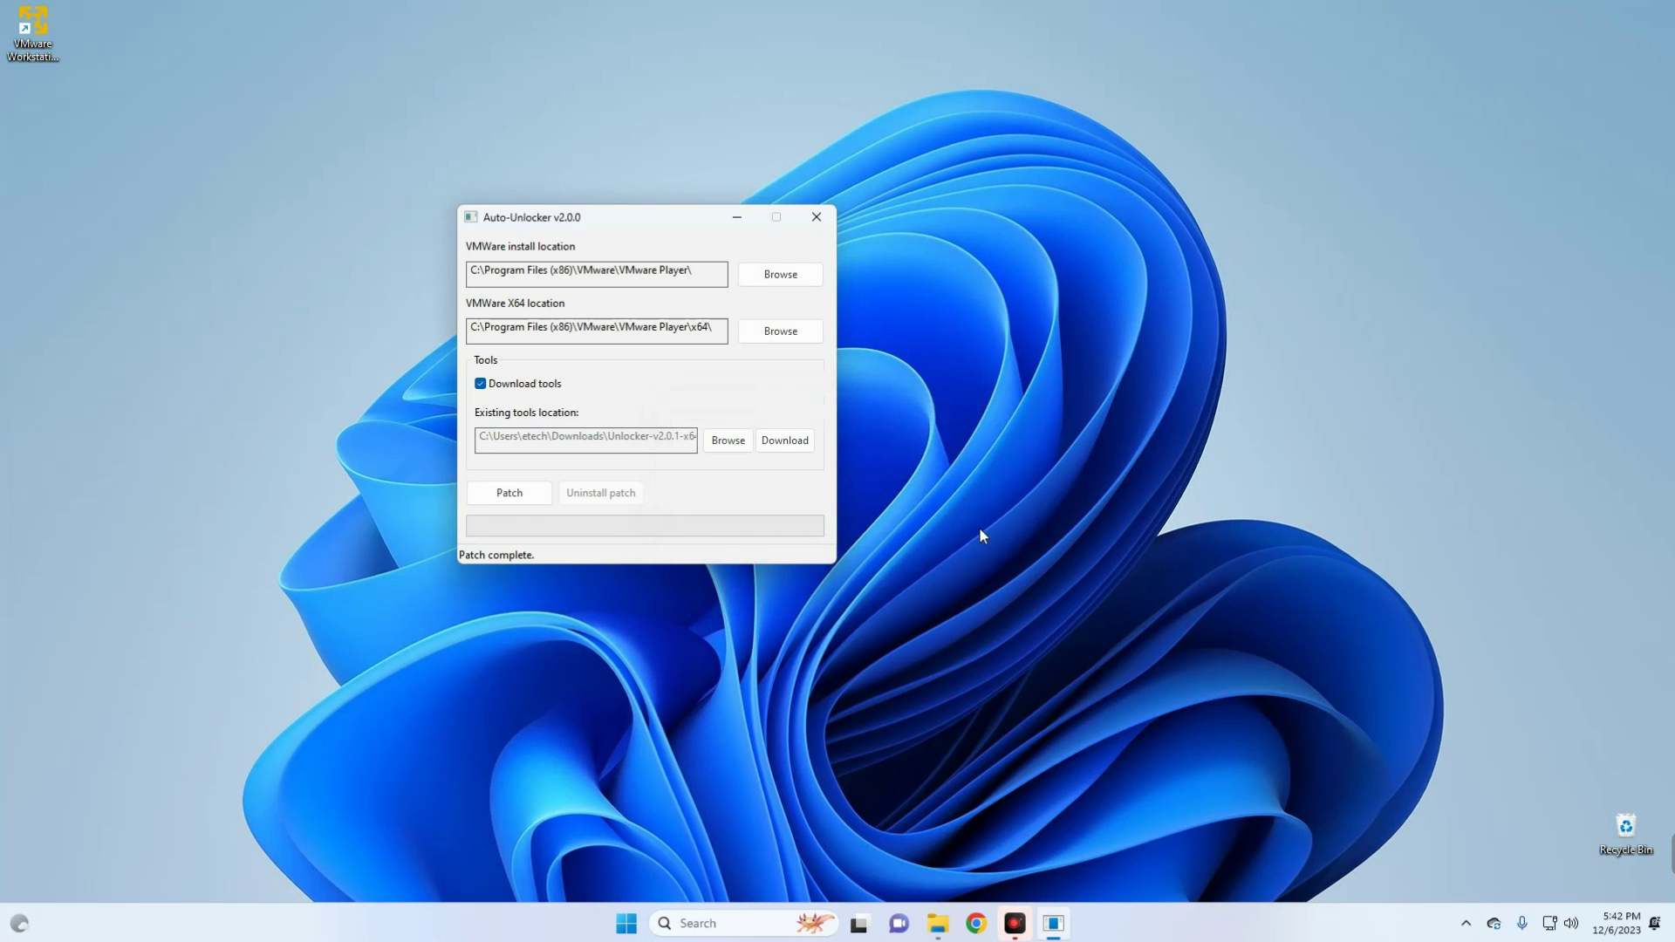
{"action": "left_click", "coordinate": [817, 217]}
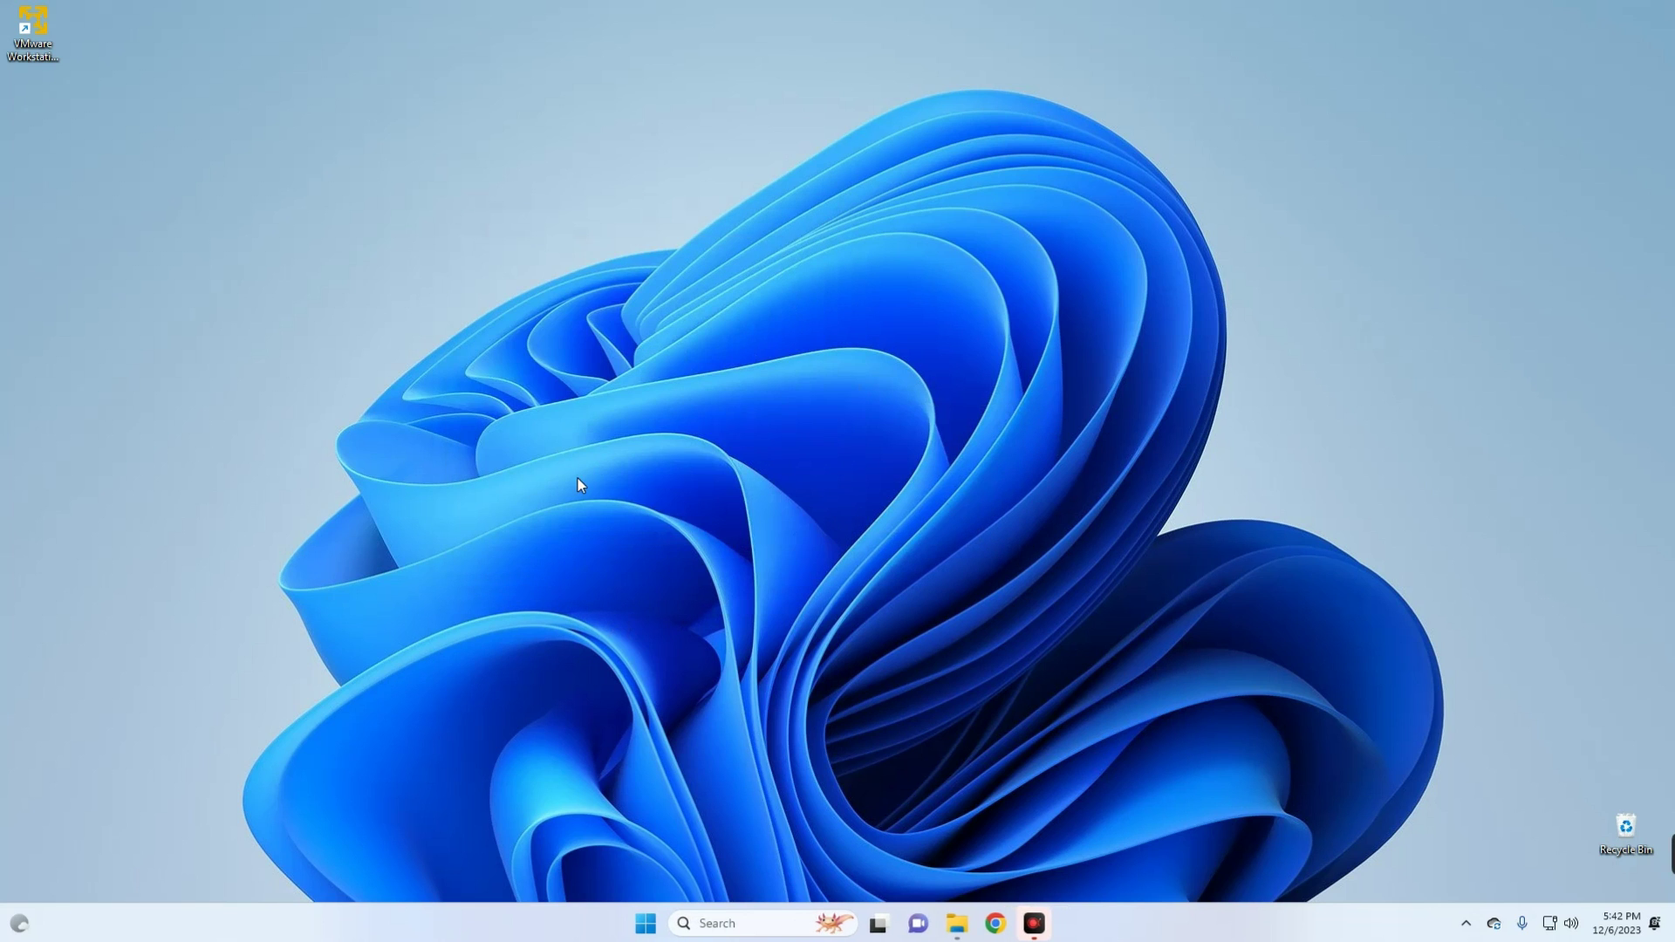
- Launch VMware Player, start a new VM, and pick the macOS Sonoma ISO as installer disc image
{"action": "double_click", "coordinate": [35, 29]}
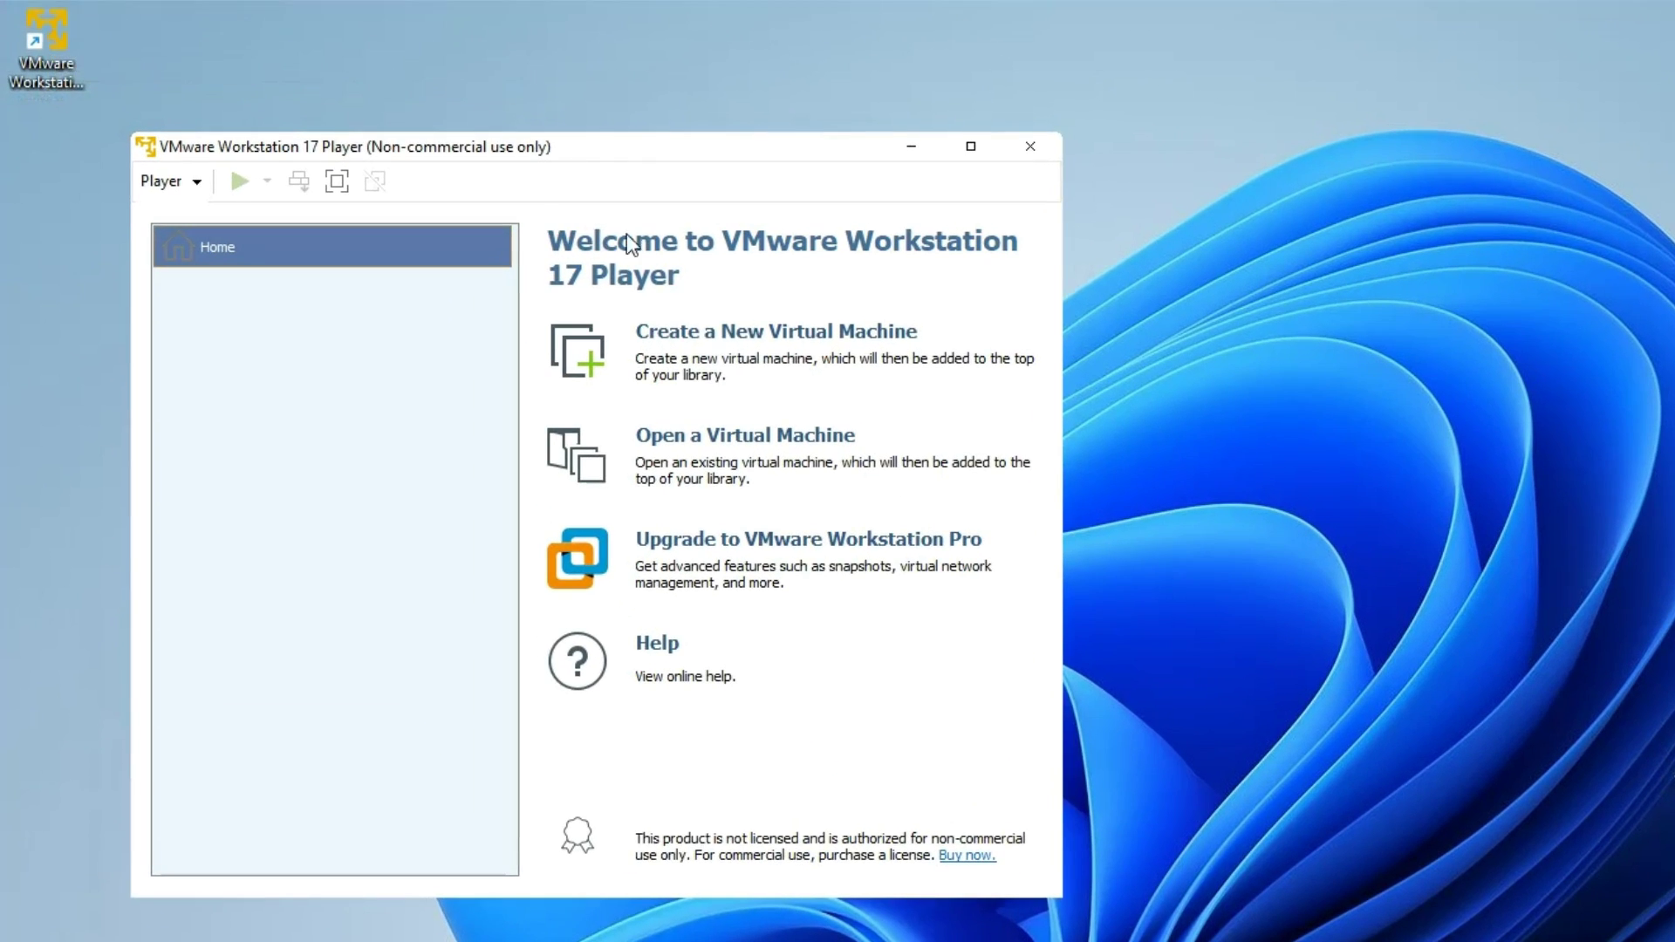
{"action": "left_click", "coordinate": [767, 331]}
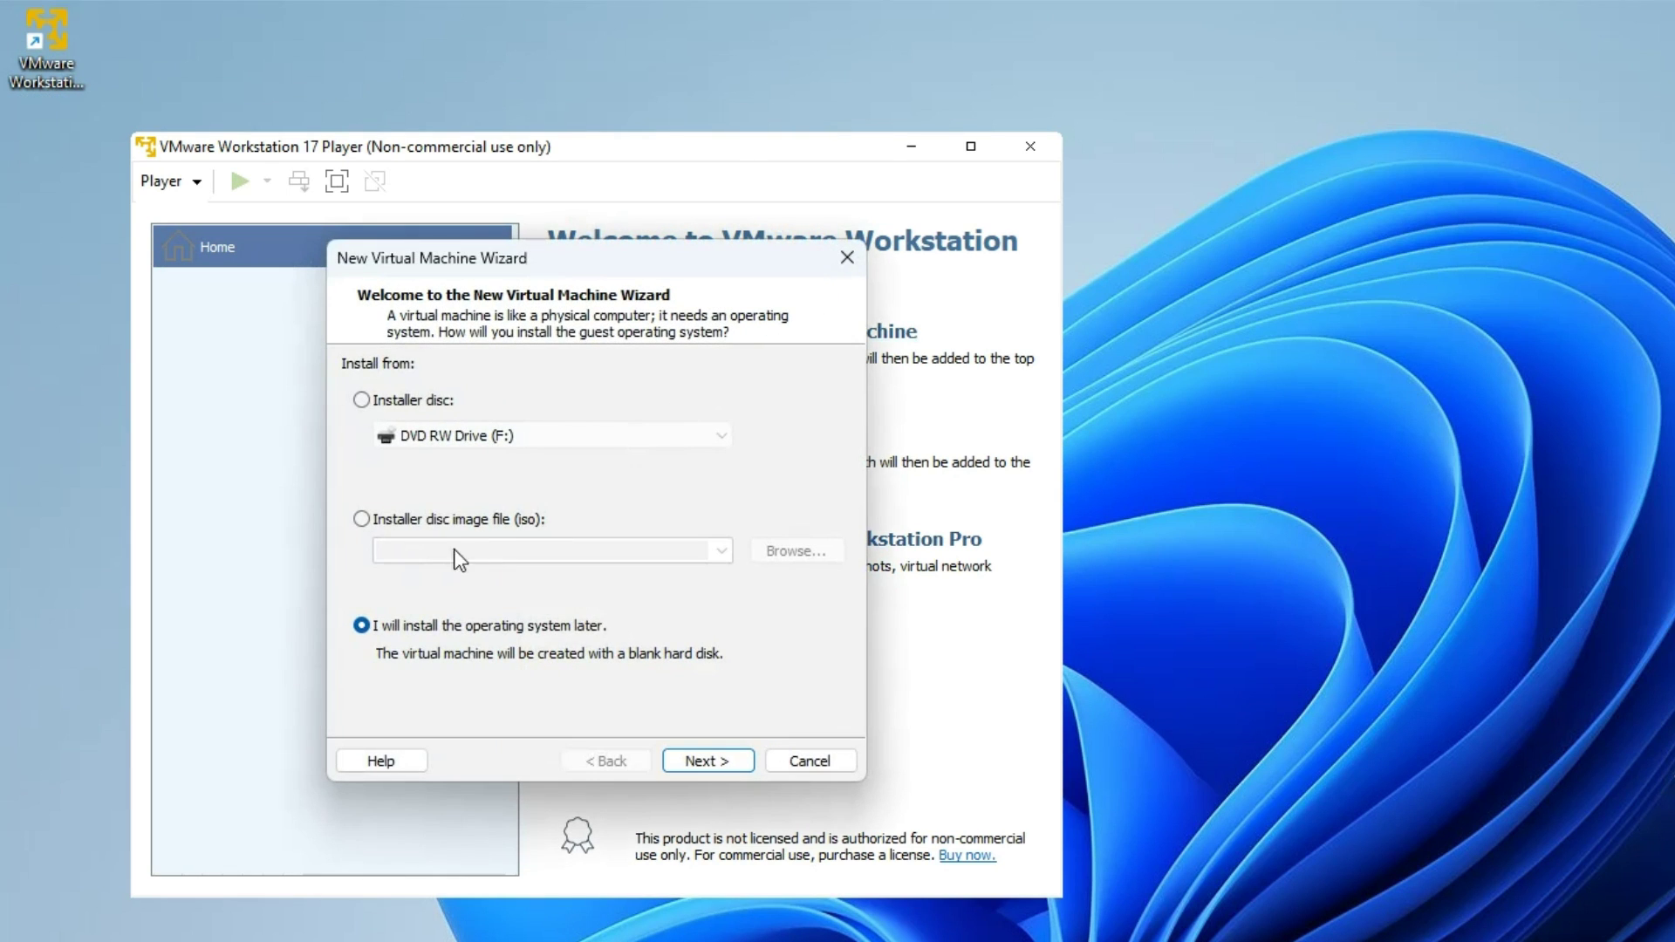
{"action": "left_click", "coordinate": [402, 522]}
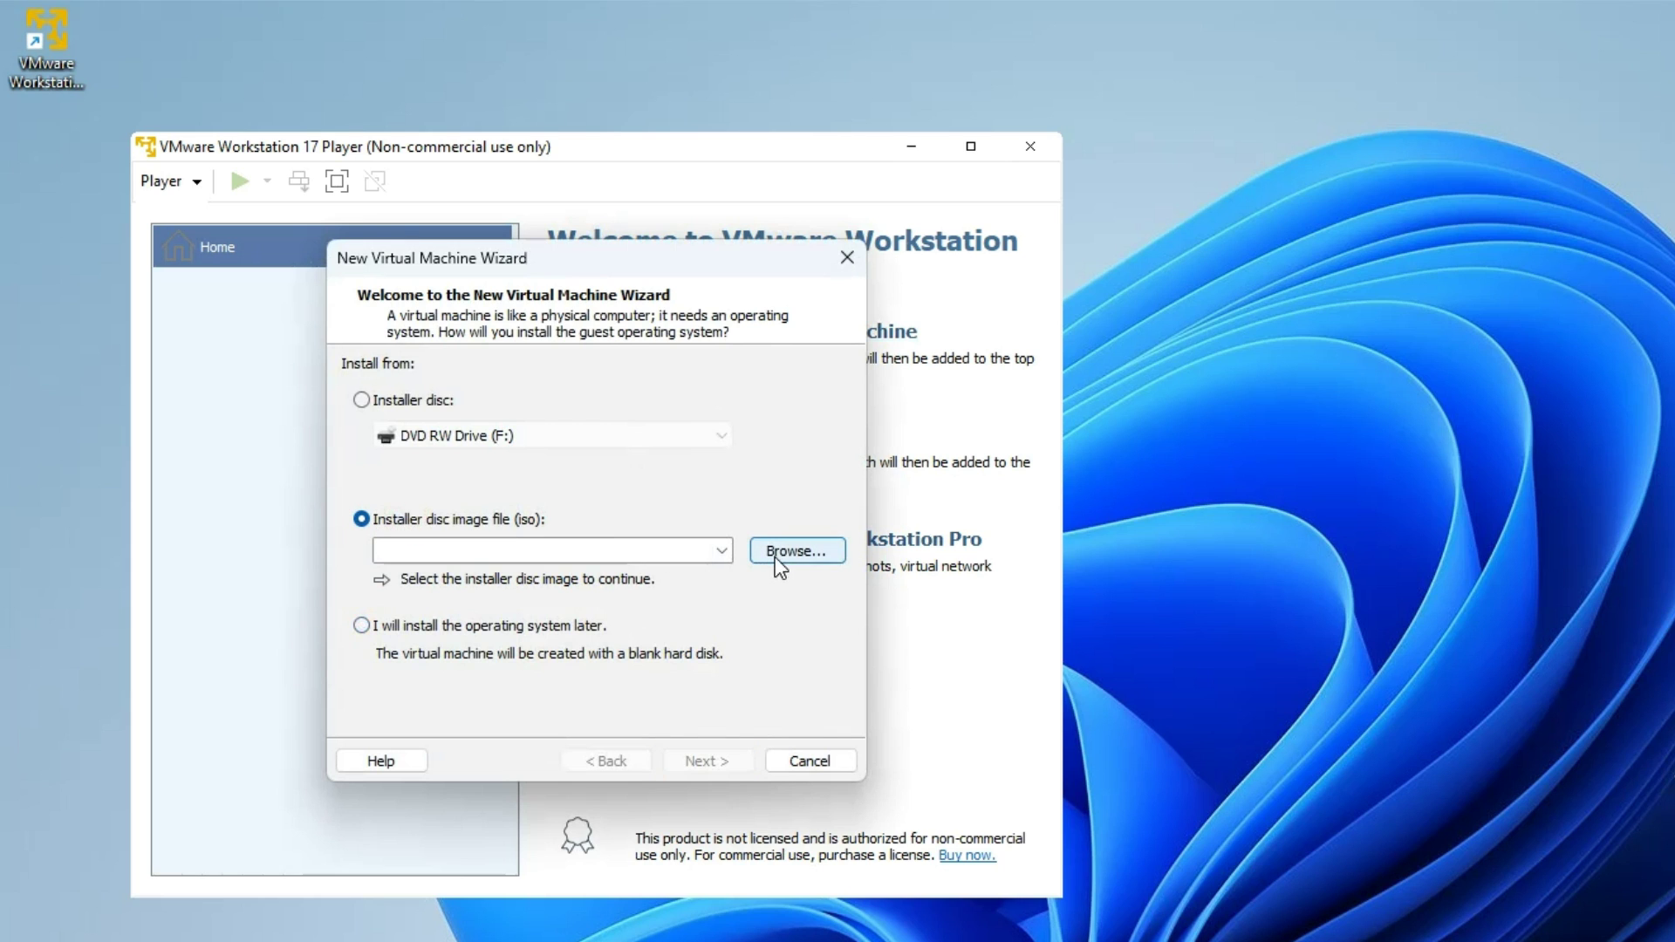
{"action": "left_click", "coordinate": [776, 559]}
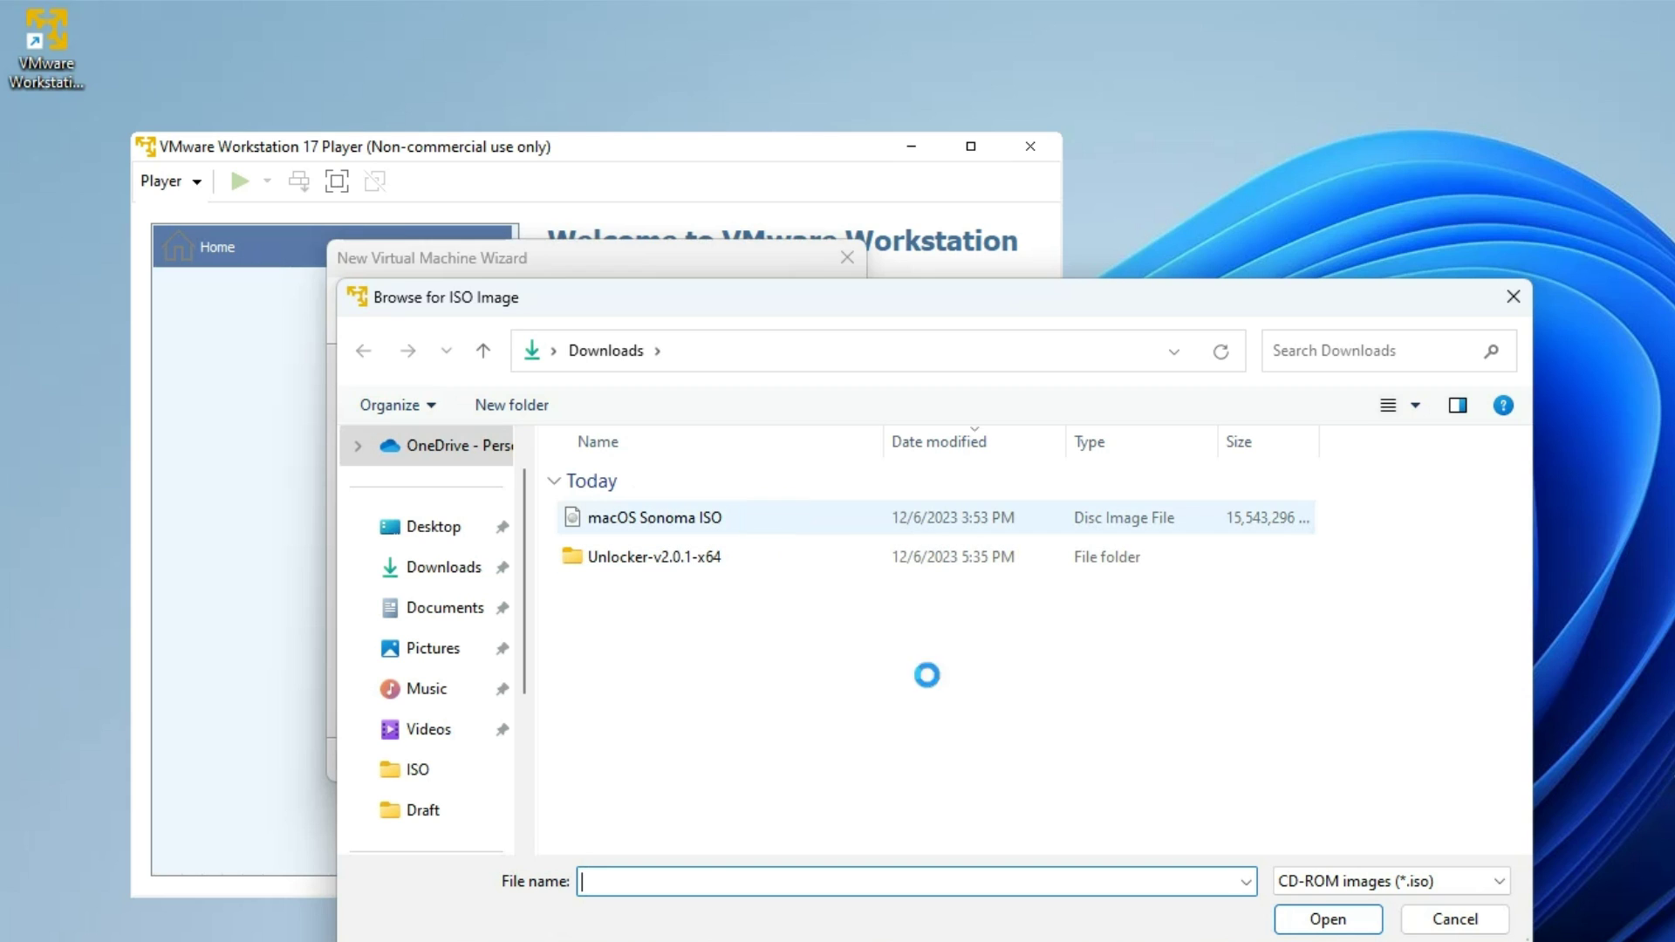
{"action": "right_click", "coordinate": [775, 520]}
{"action": "left_click", "coordinate": [1327, 918]}
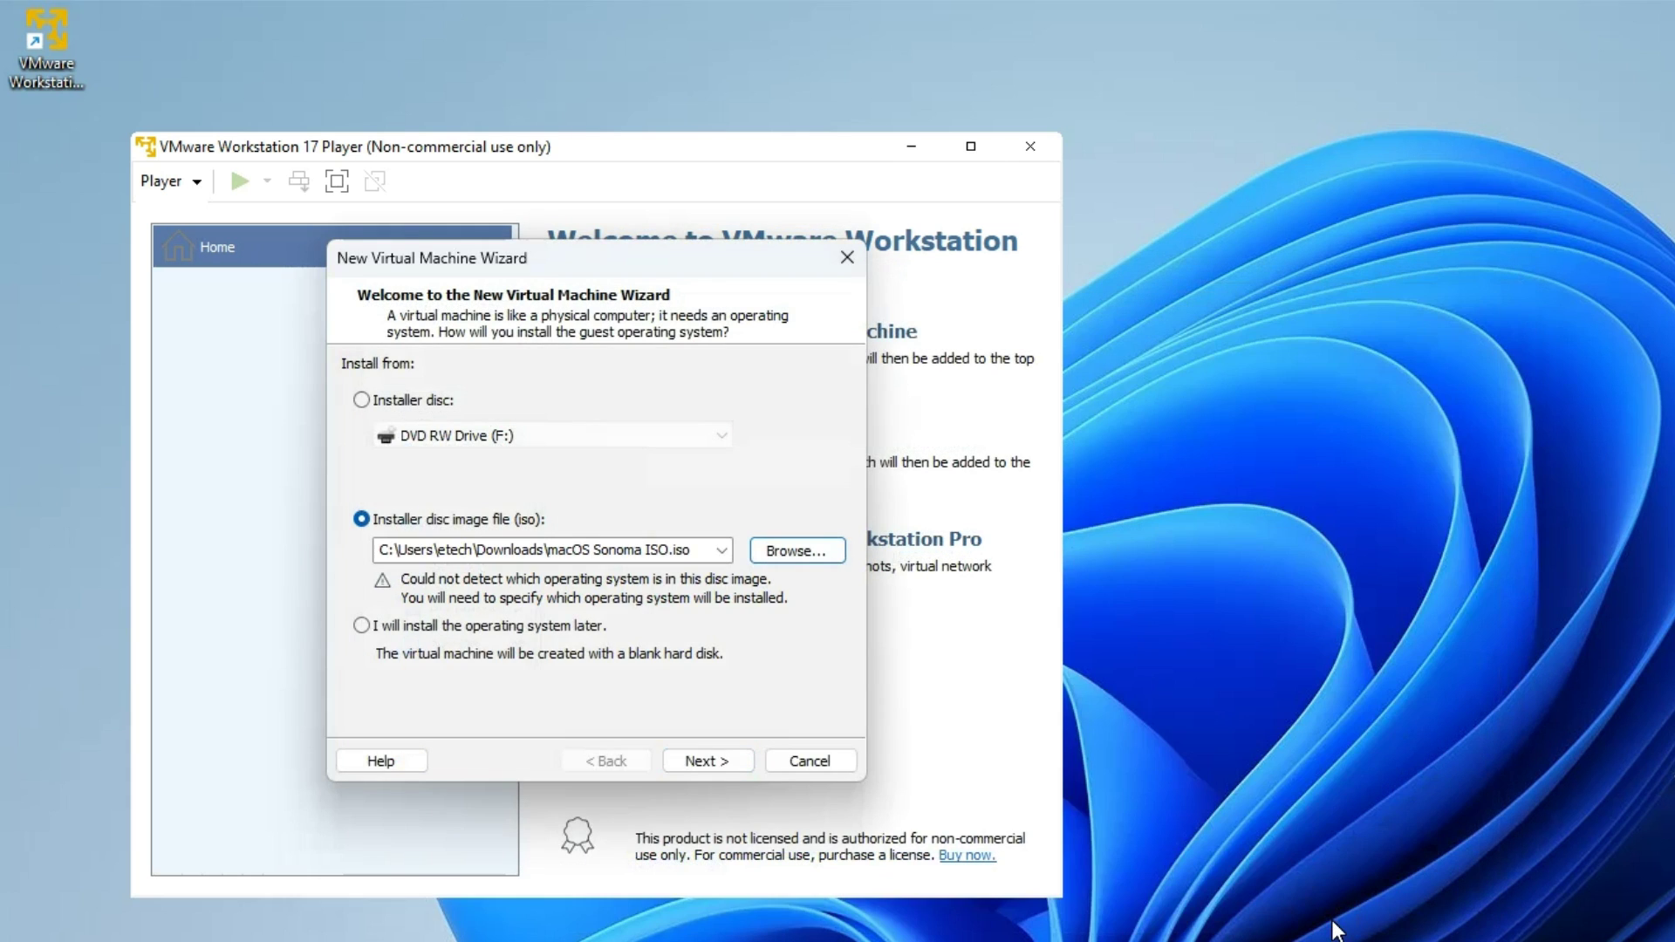
{"action": "left_click", "coordinate": [726, 761]}
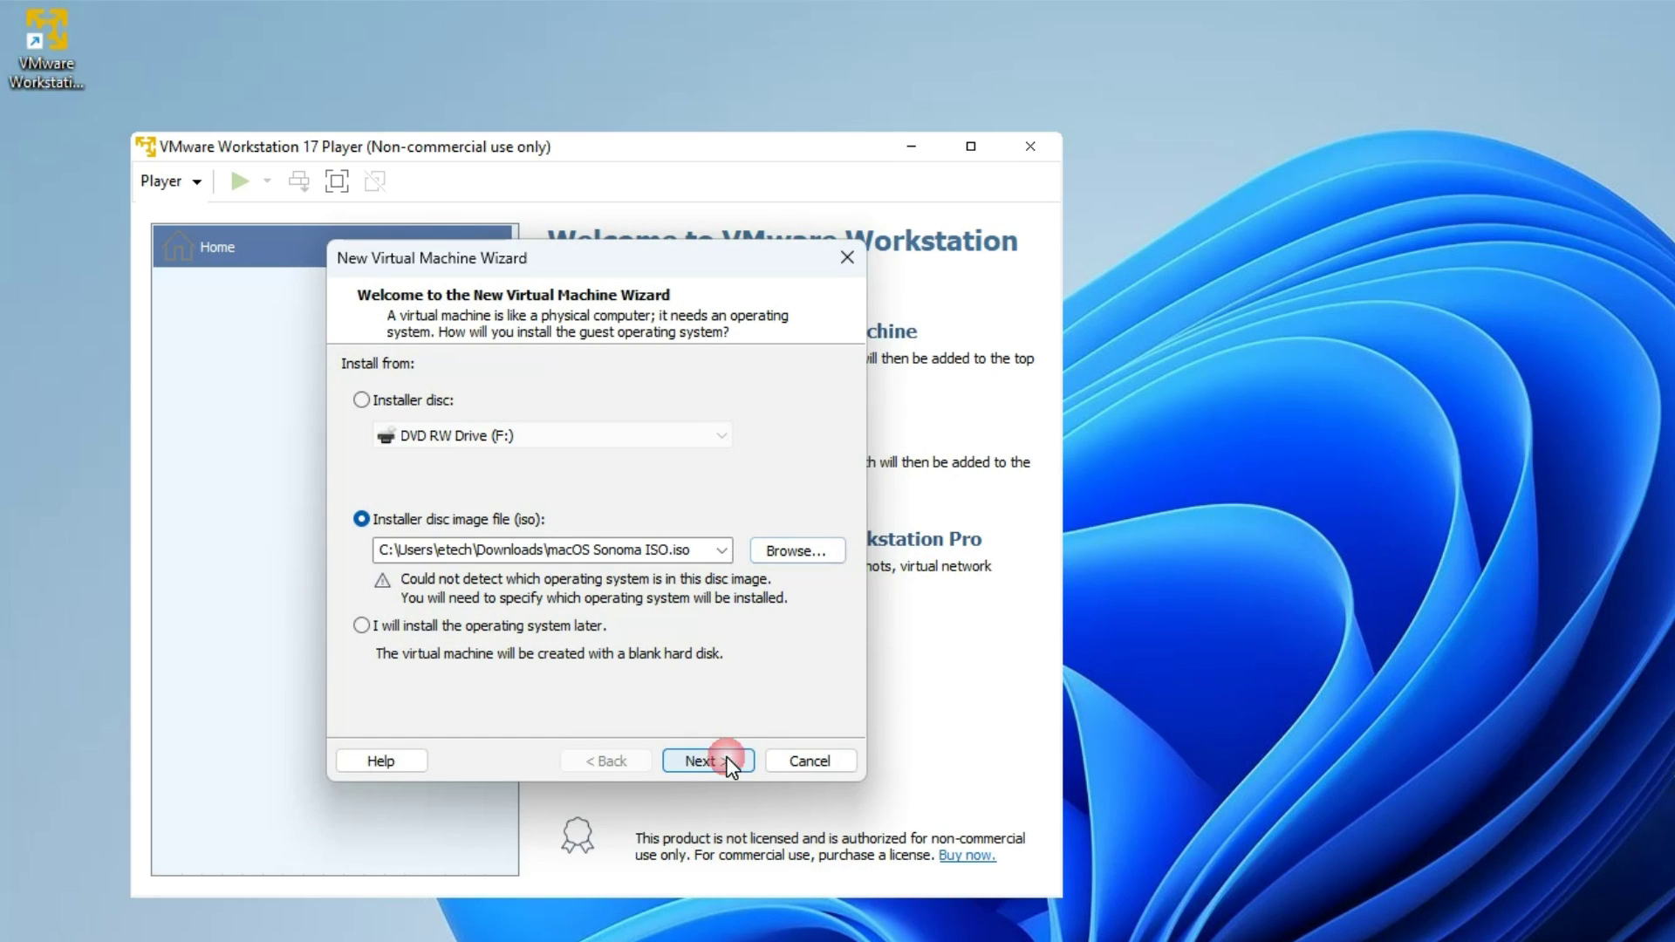
{"action": "left_click", "coordinate": [713, 760]}
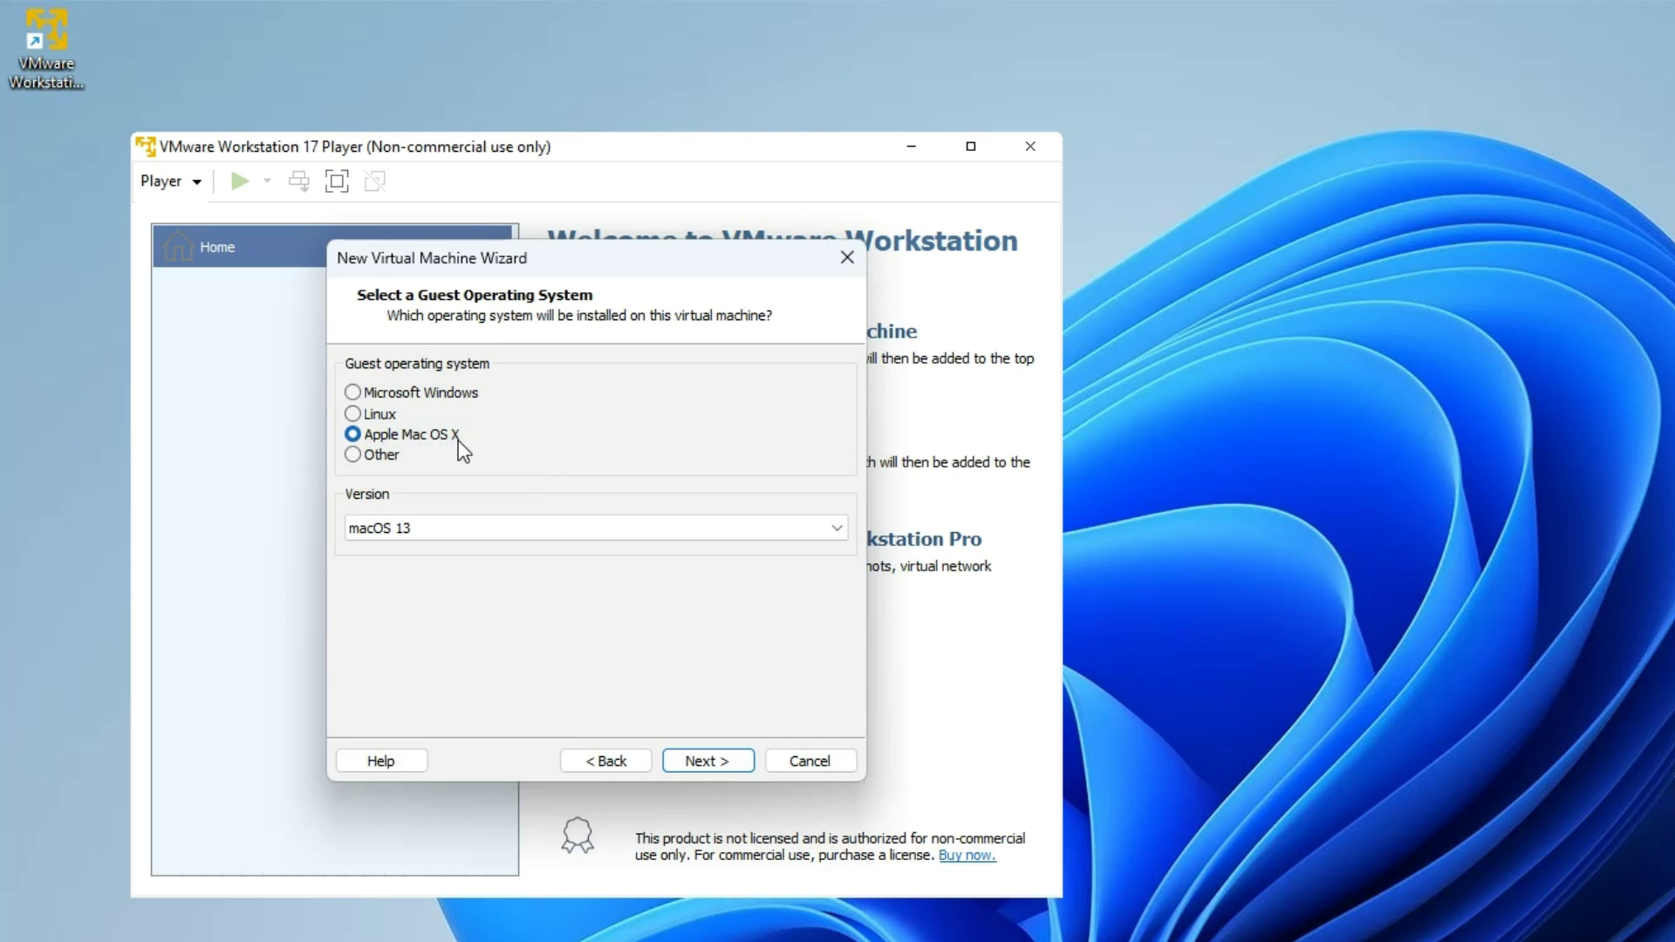
- Set the guest OS version to macOS 14
{"action": "left_click", "coordinate": [469, 527]}
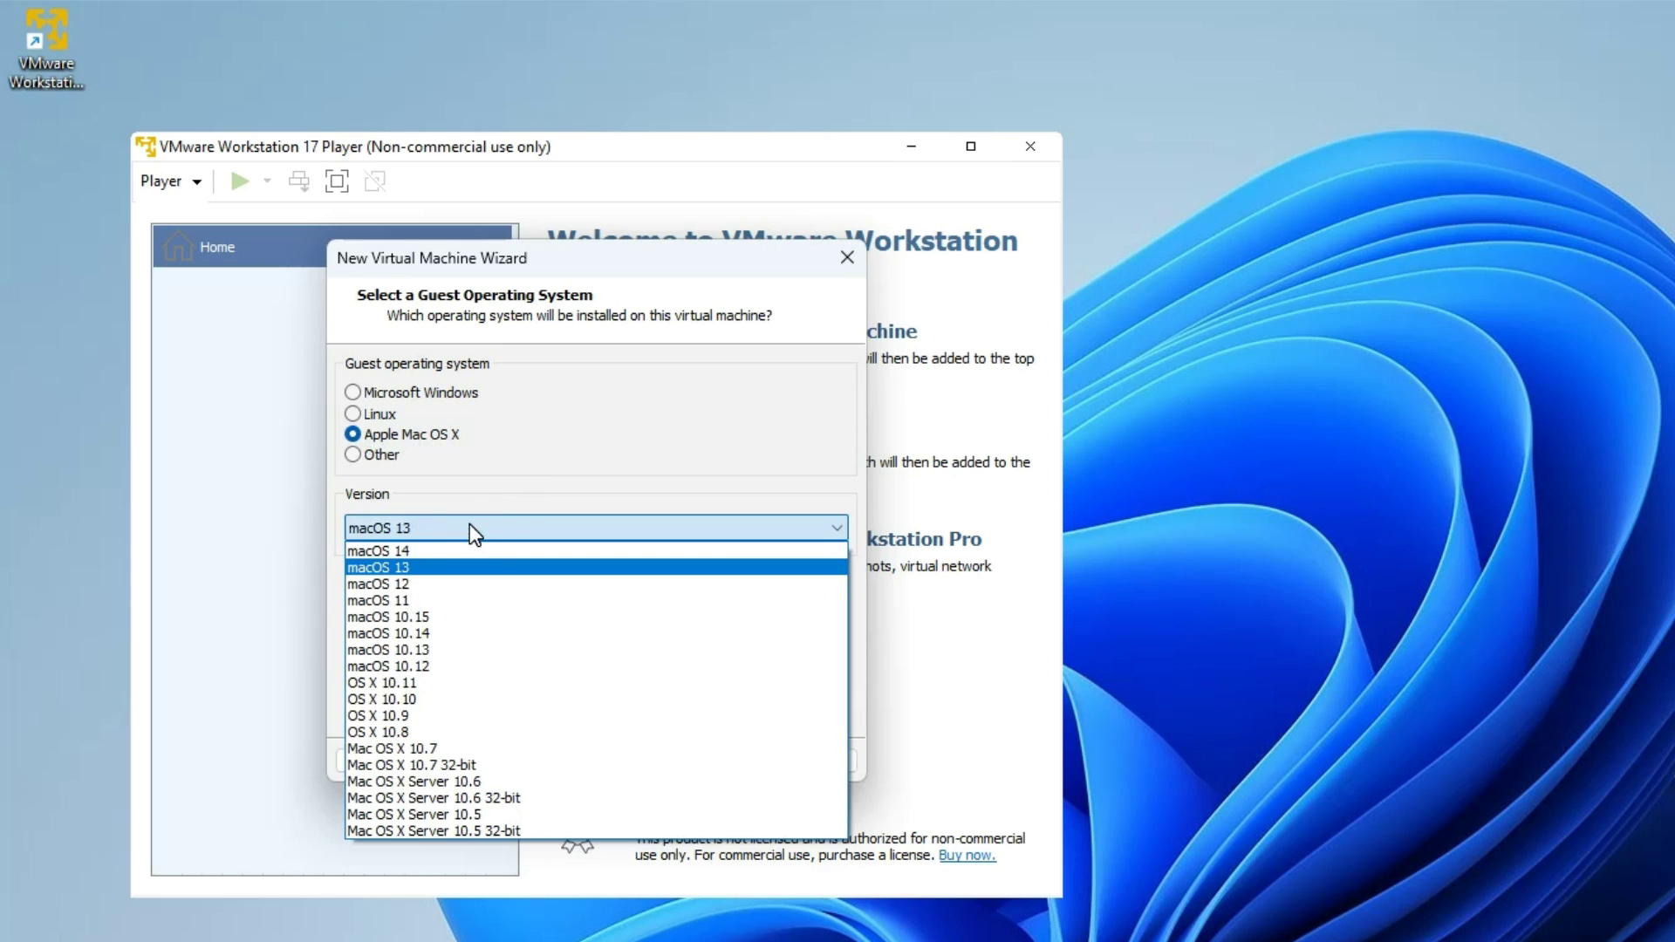
{"action": "left_click", "coordinate": [430, 552]}
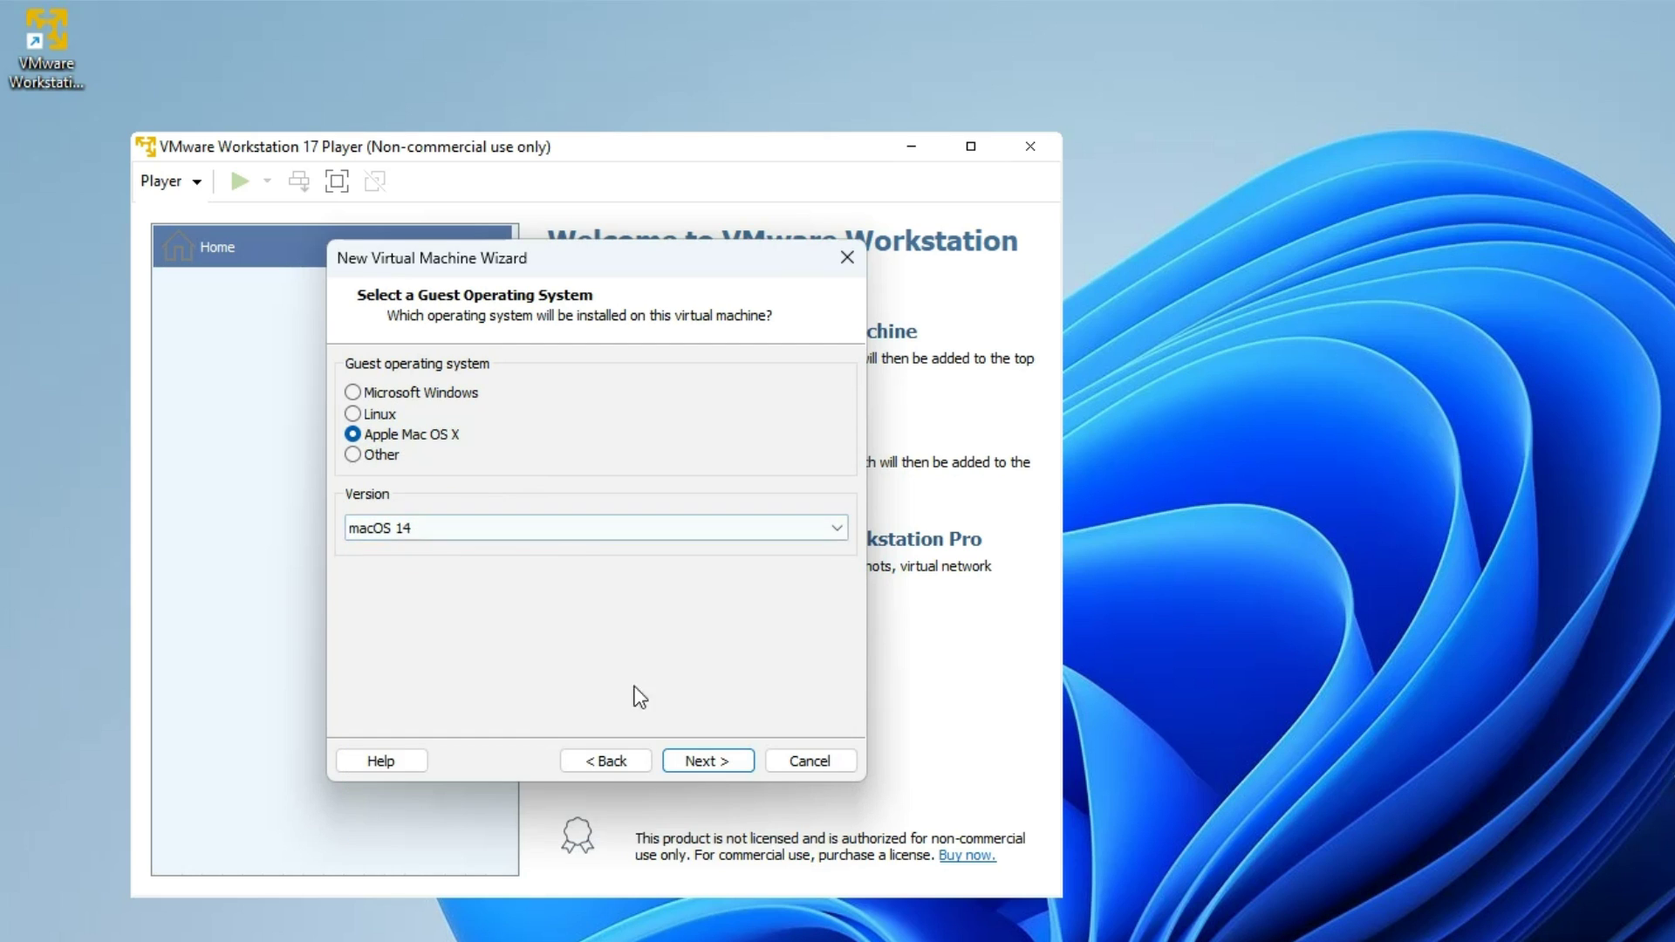
{"action": "left_click", "coordinate": [719, 764]}
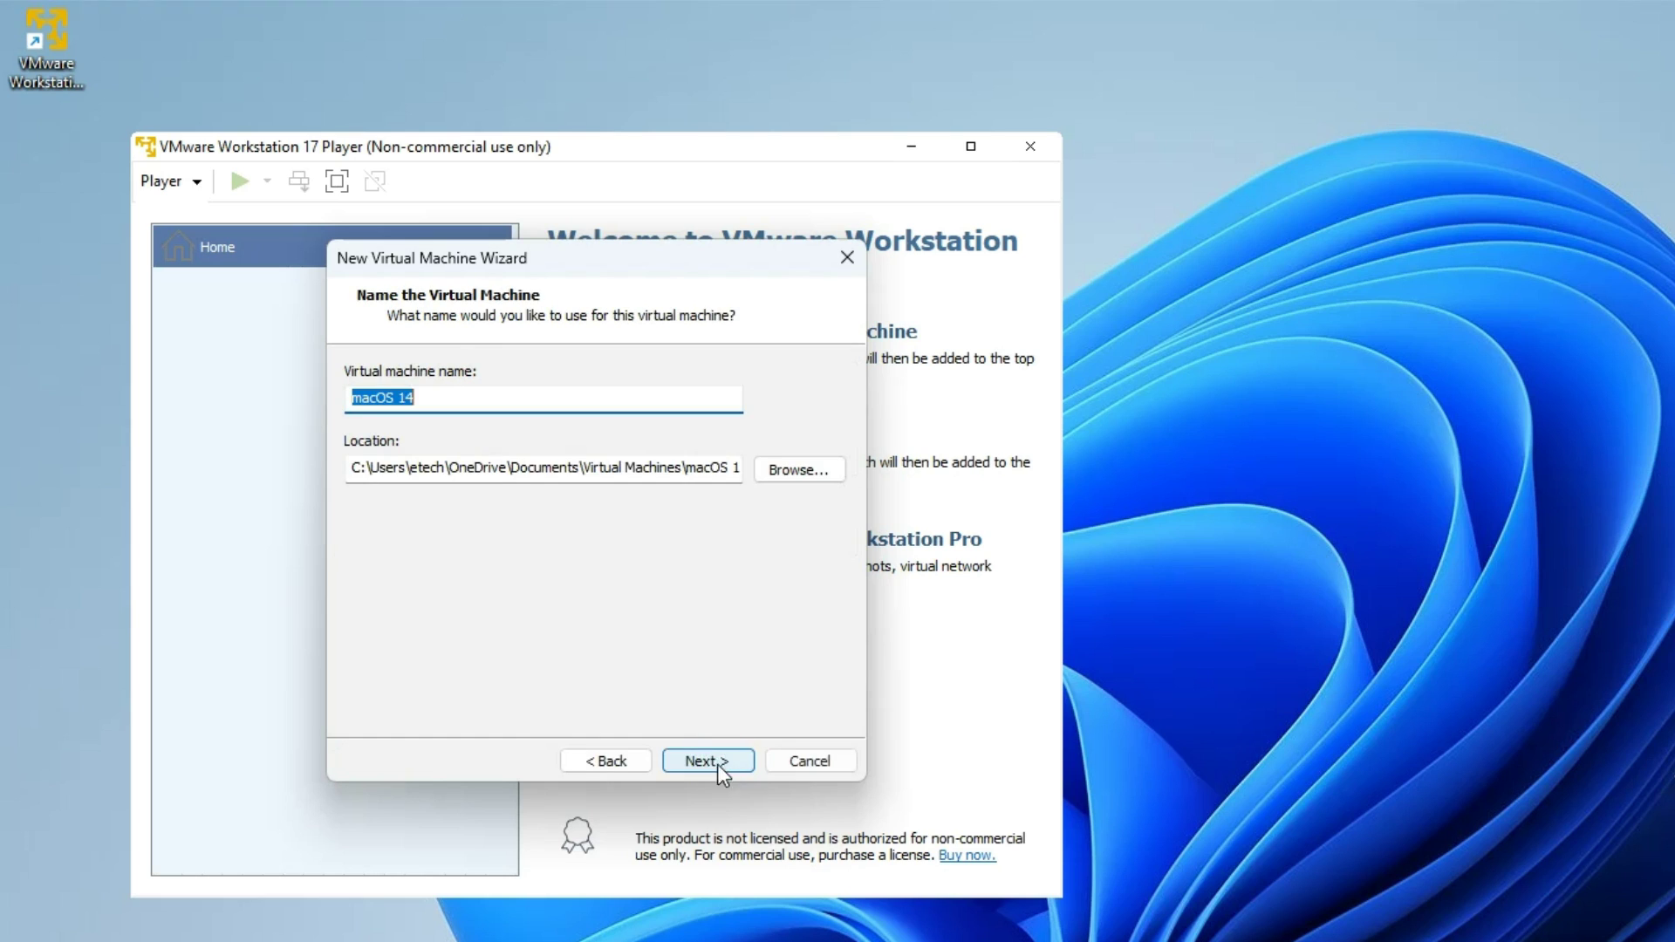
- Name the machine 'macOS Sonoma' and keep the 80 GB split disk
{"action": "double_click", "coordinate": [443, 398]}
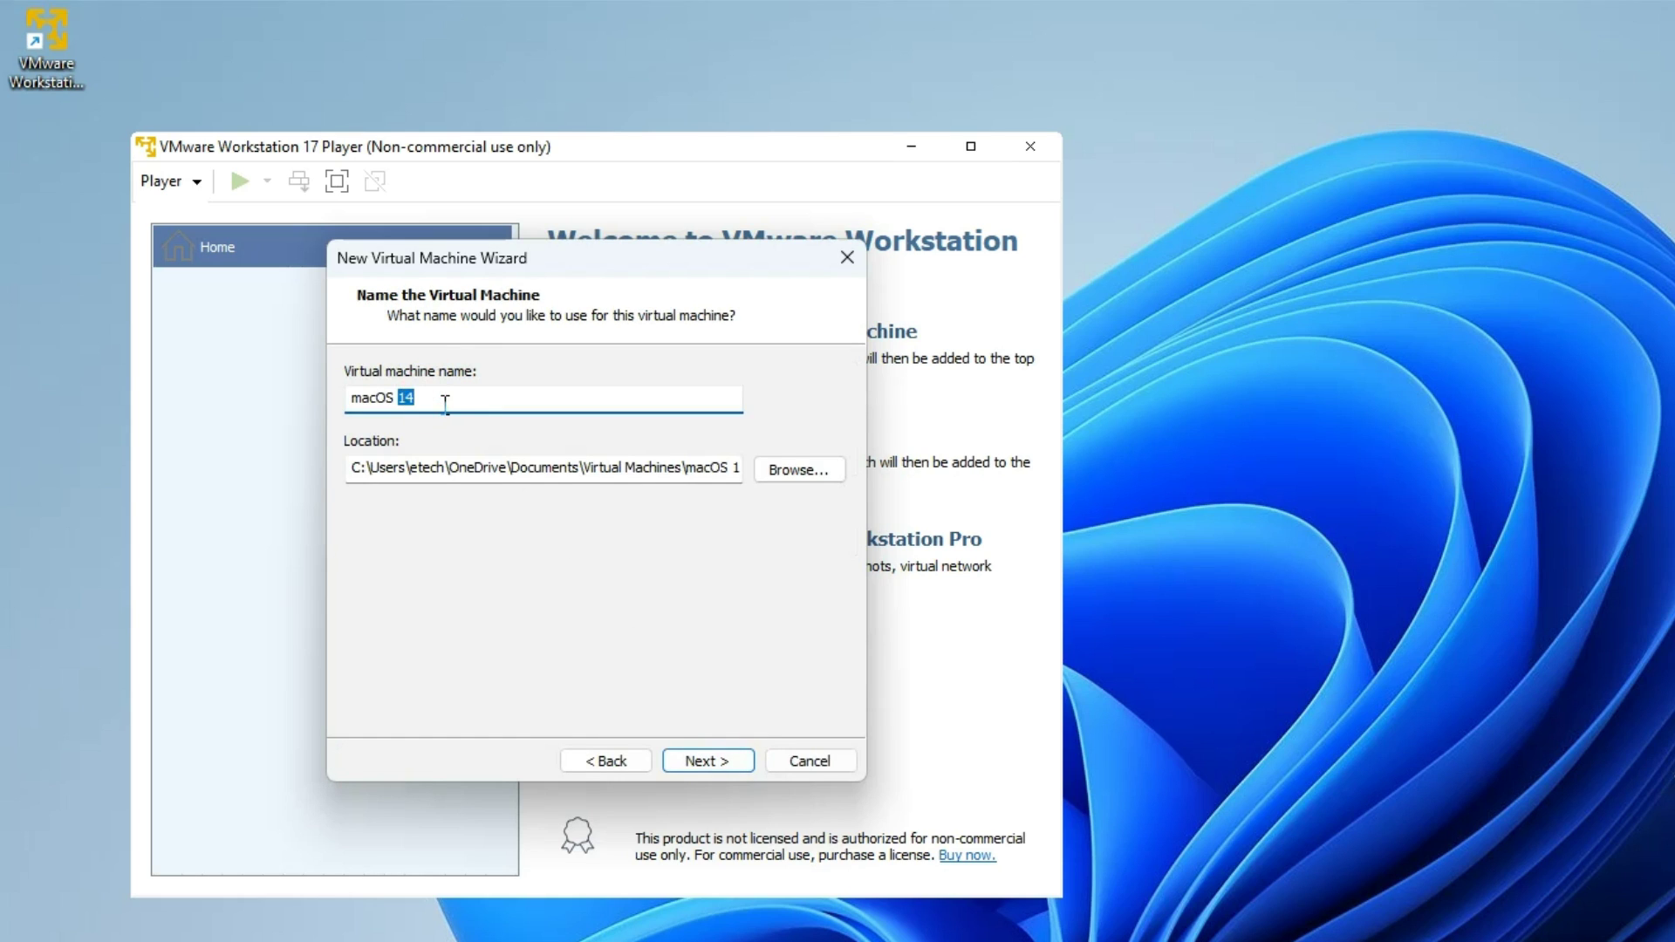
{"action": "type", "text": "Sonoma"}
{"action": "left_click_drag", "start_coordinate": [583, 471], "coordinate": [703, 545]}
{"action": "left_click", "coordinate": [727, 756]}
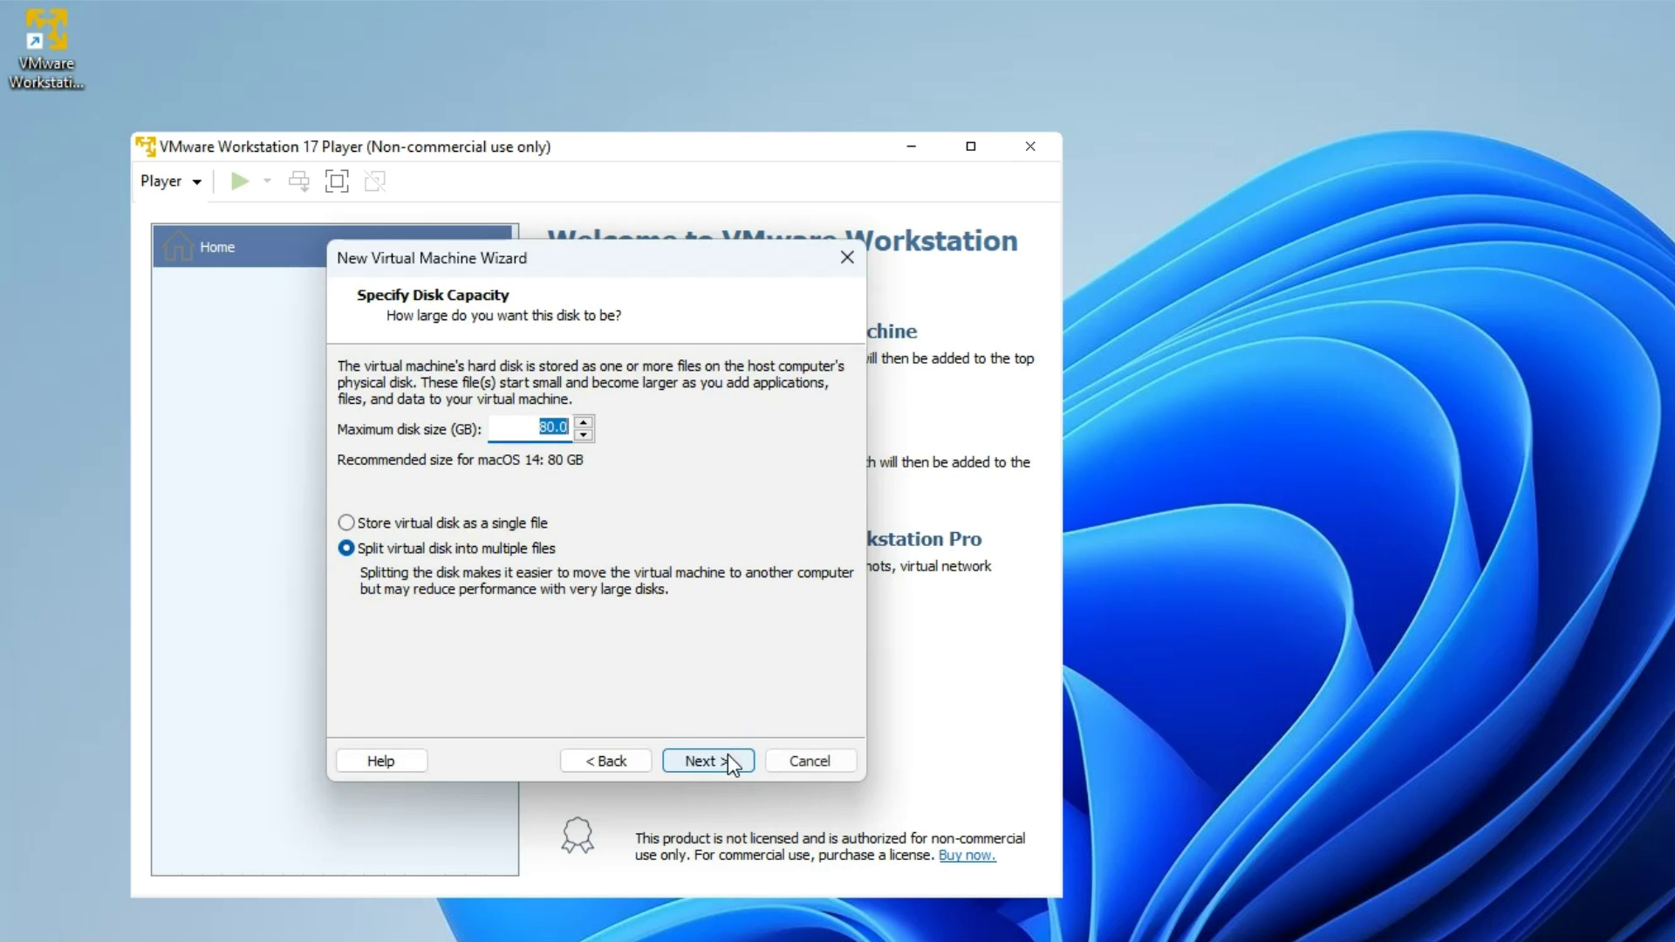
{"action": "left_click", "coordinate": [547, 436]}
{"action": "left_click", "coordinate": [708, 761]}
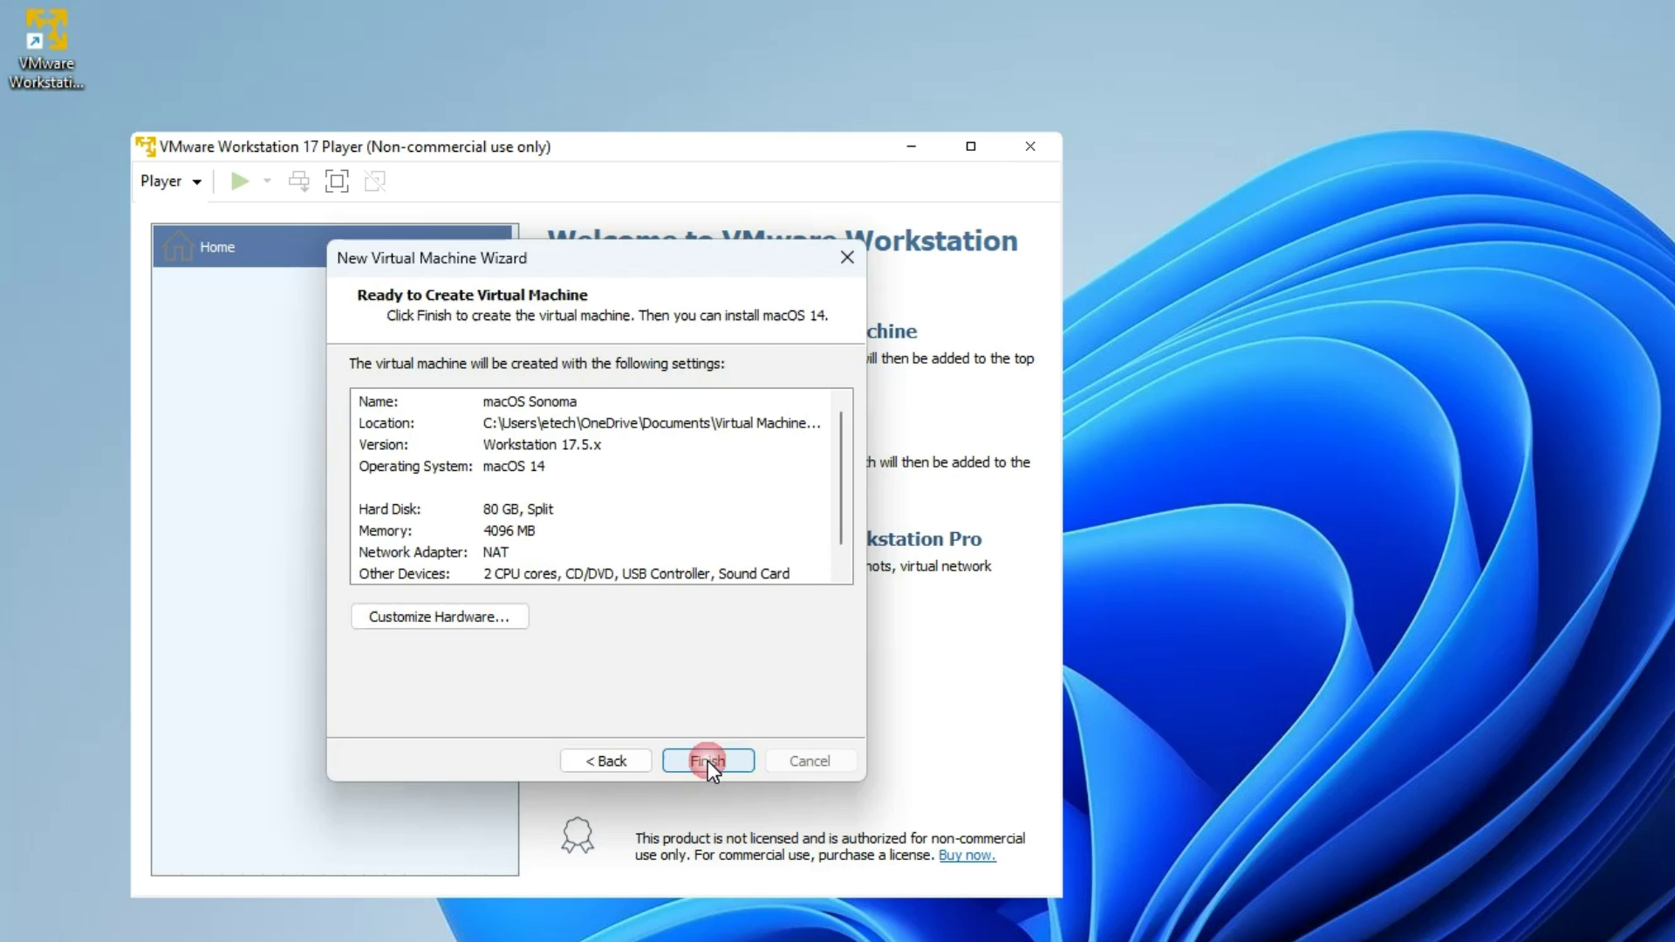
- In Customize Hardware, set the new VM's memory to 6656 MB and processors to 3 cores
{"action": "left_click", "coordinate": [463, 620]}
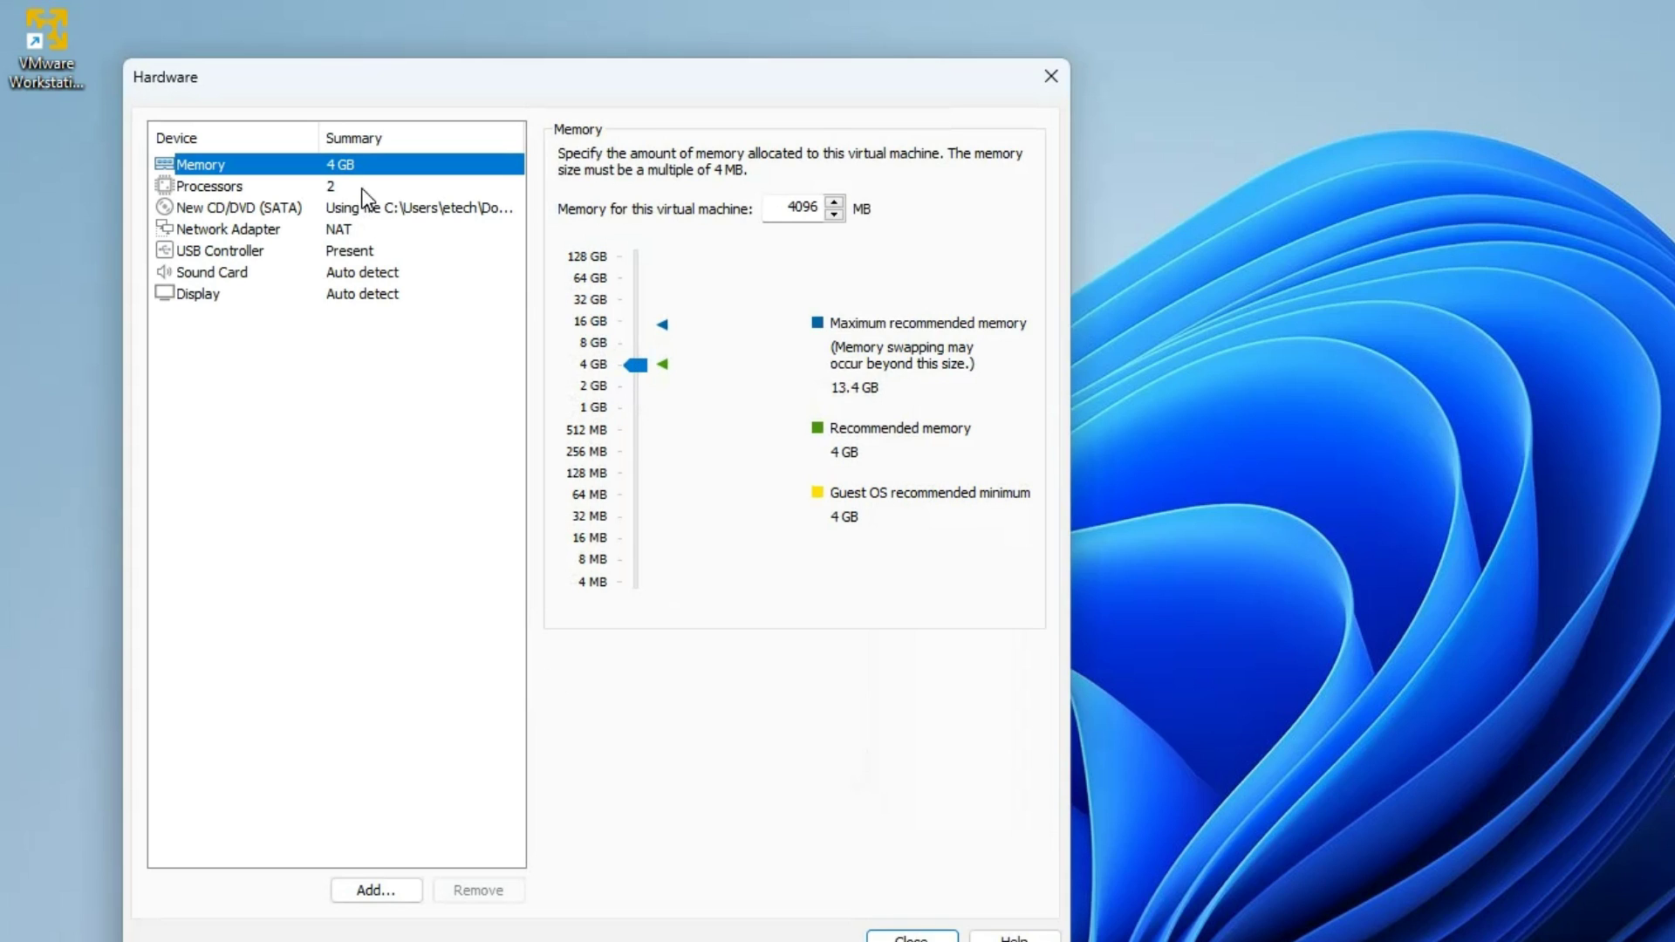
{"action": "left_click_drag", "start_coordinate": [635, 371], "coordinate": [641, 354]}
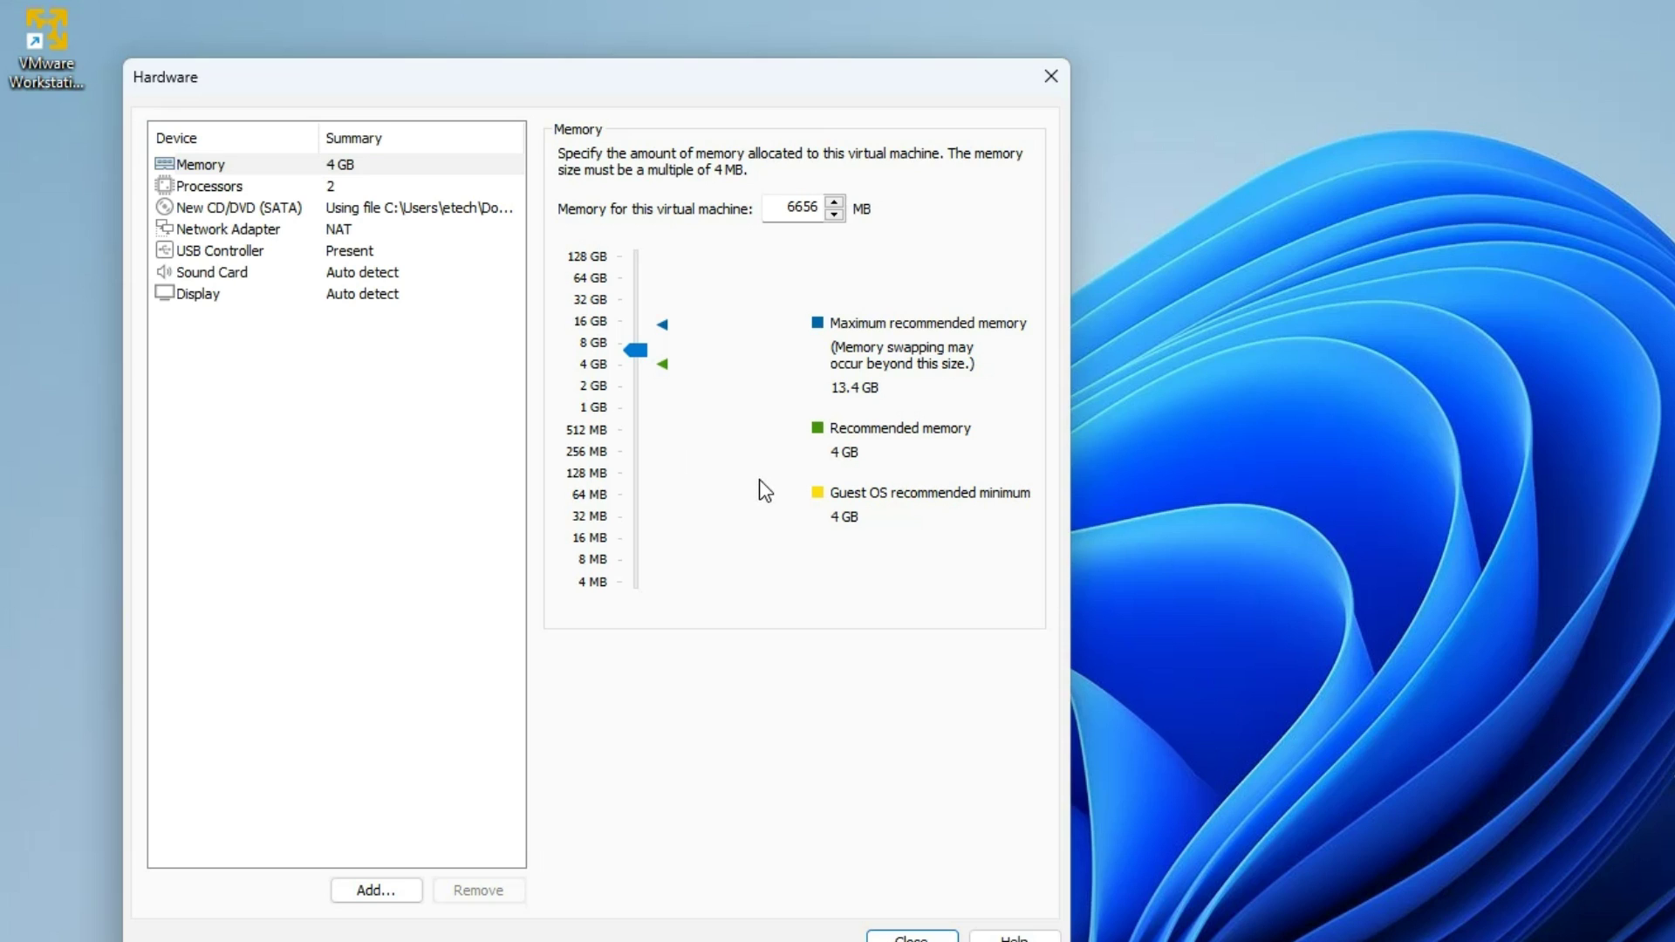
{"action": "left_click", "coordinate": [331, 187]}
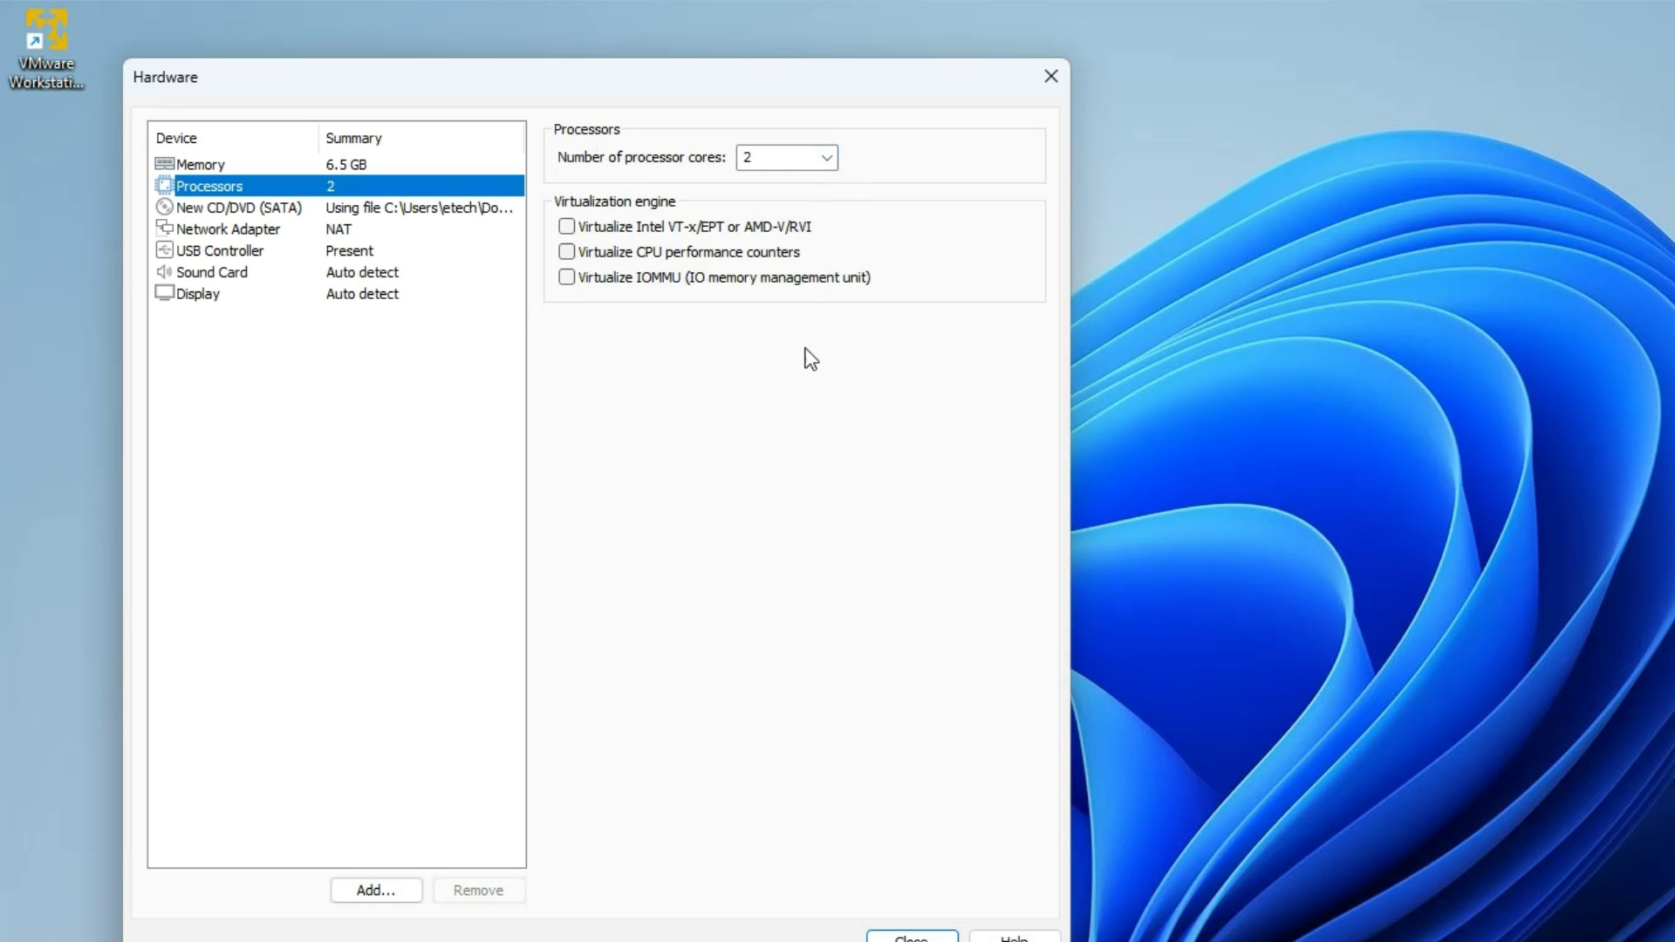
{"action": "left_click", "coordinate": [826, 162]}
{"action": "left_click", "coordinate": [827, 161]}
{"action": "left_click", "coordinate": [803, 209]}
{"action": "left_click", "coordinate": [912, 937]}
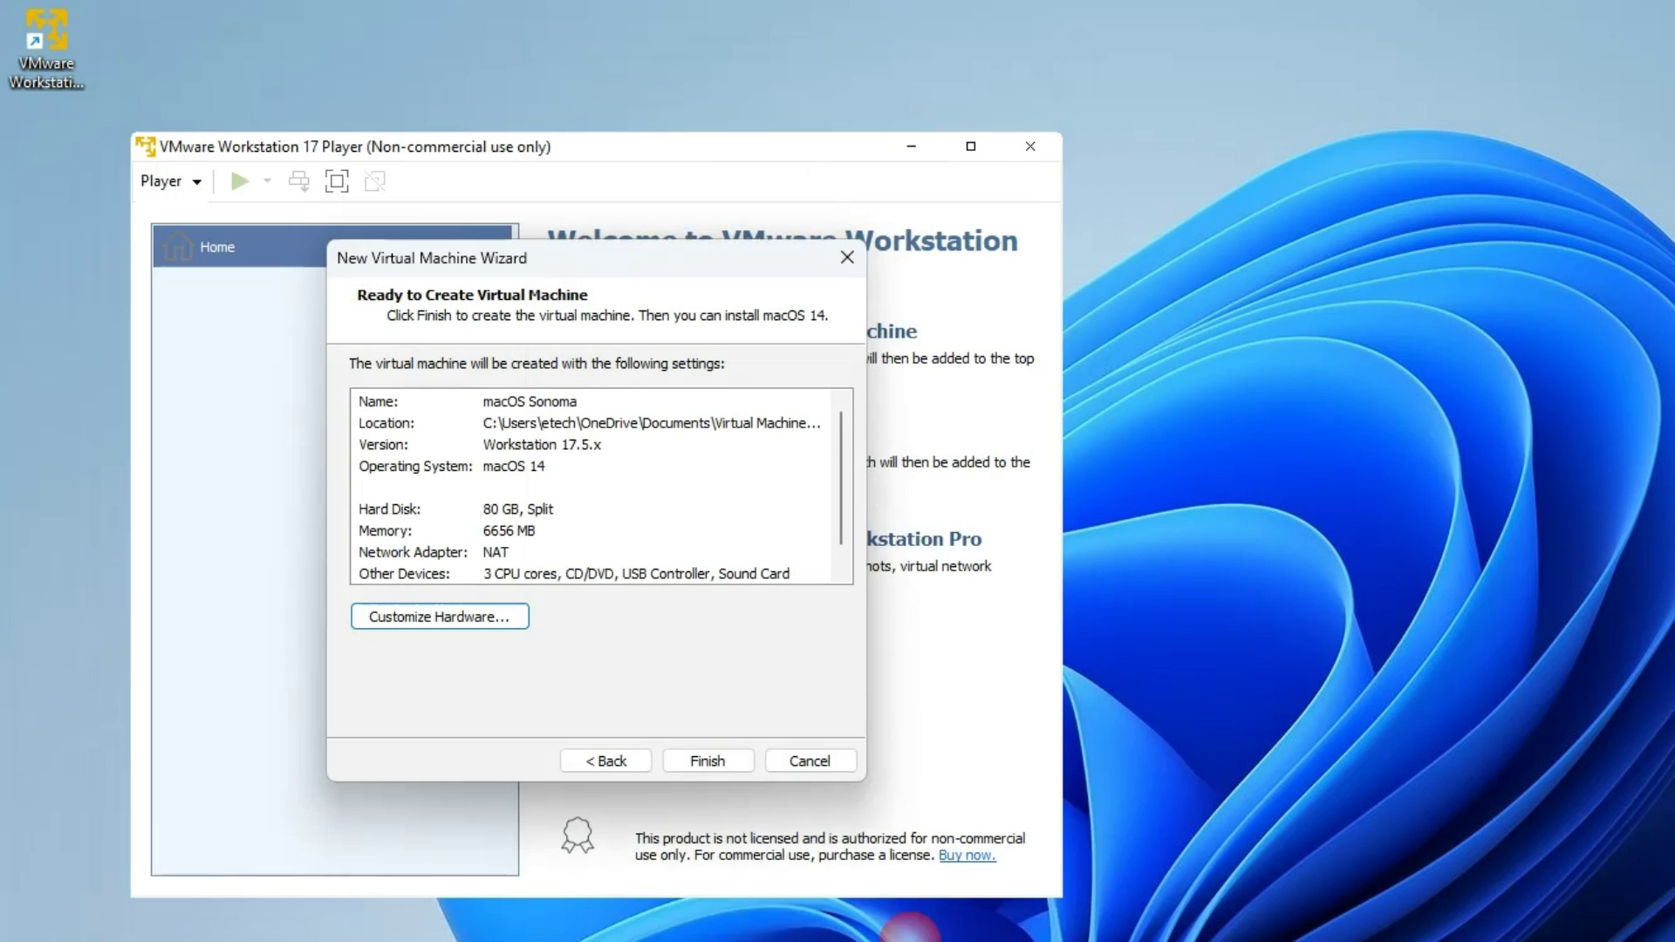
- Finish creating the macOS Sonoma VM and open its Hard Disk (SATA) settings
{"action": "left_click", "coordinate": [698, 761]}
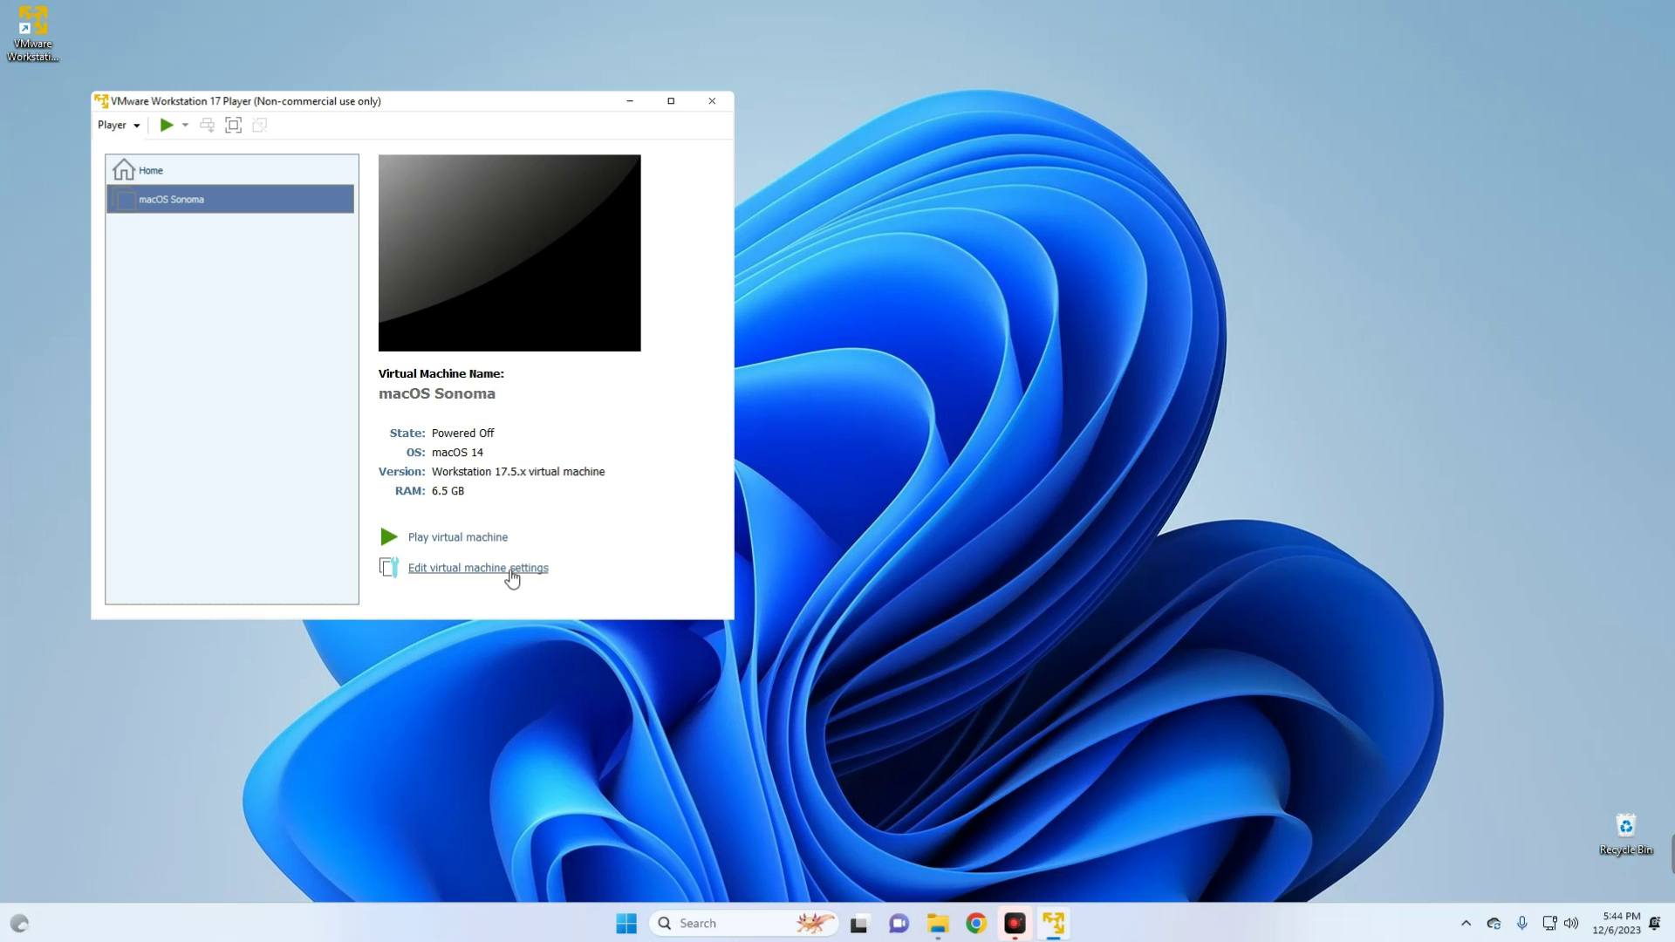
{"action": "left_click", "coordinate": [509, 573]}
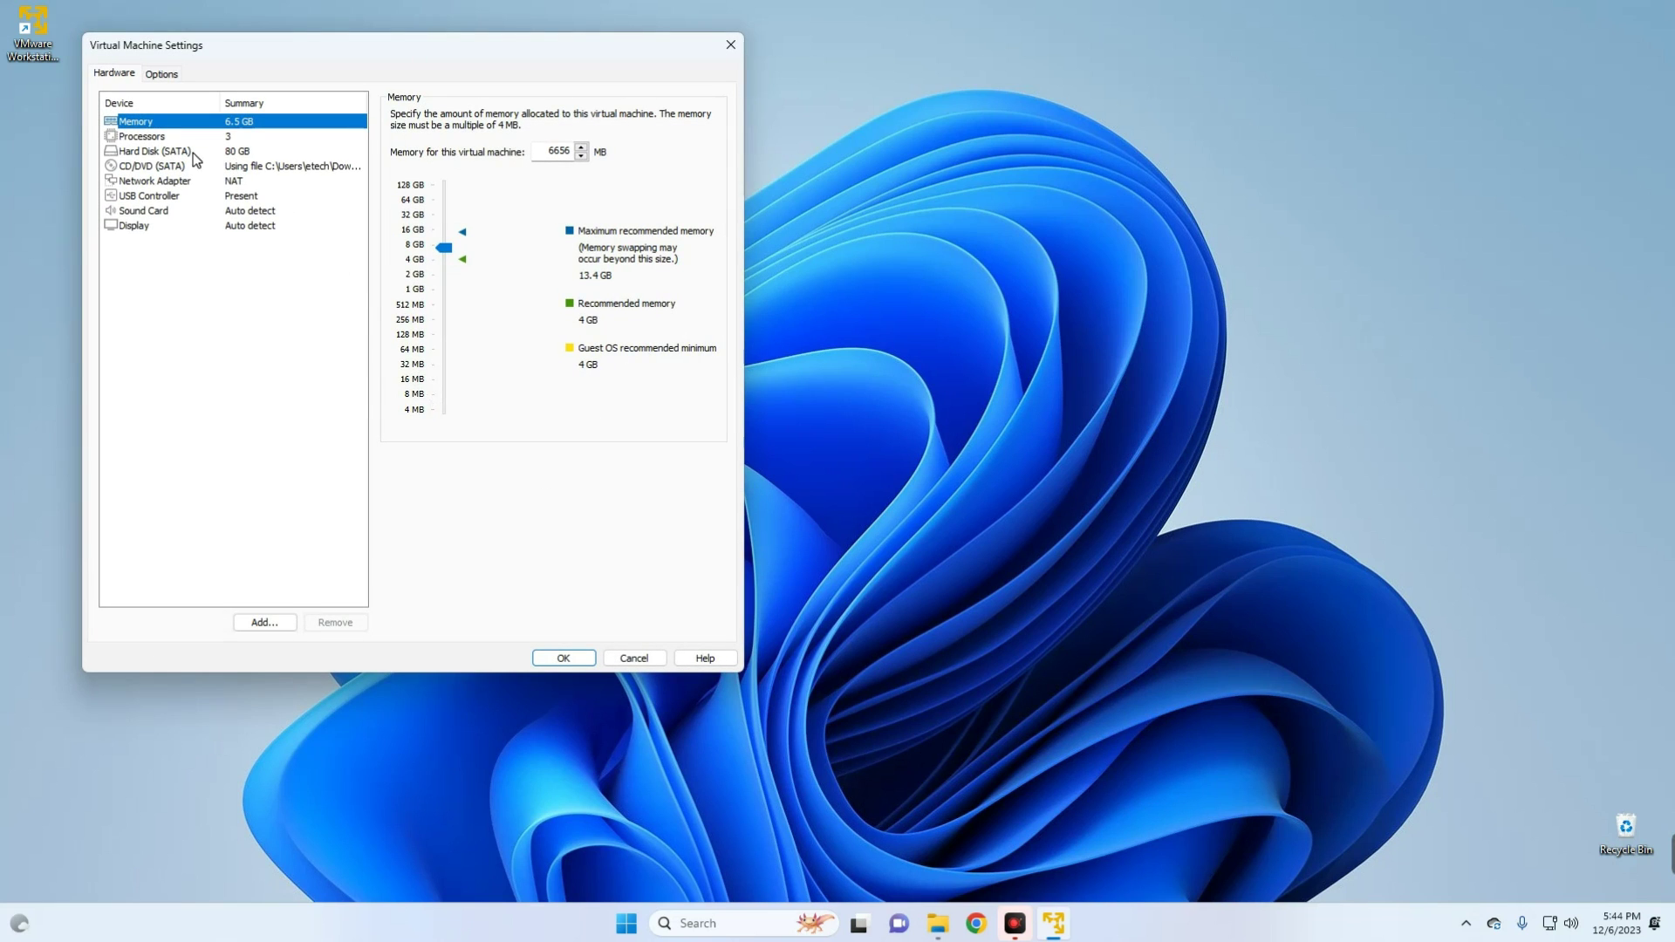
{"action": "left_click", "coordinate": [215, 152]}
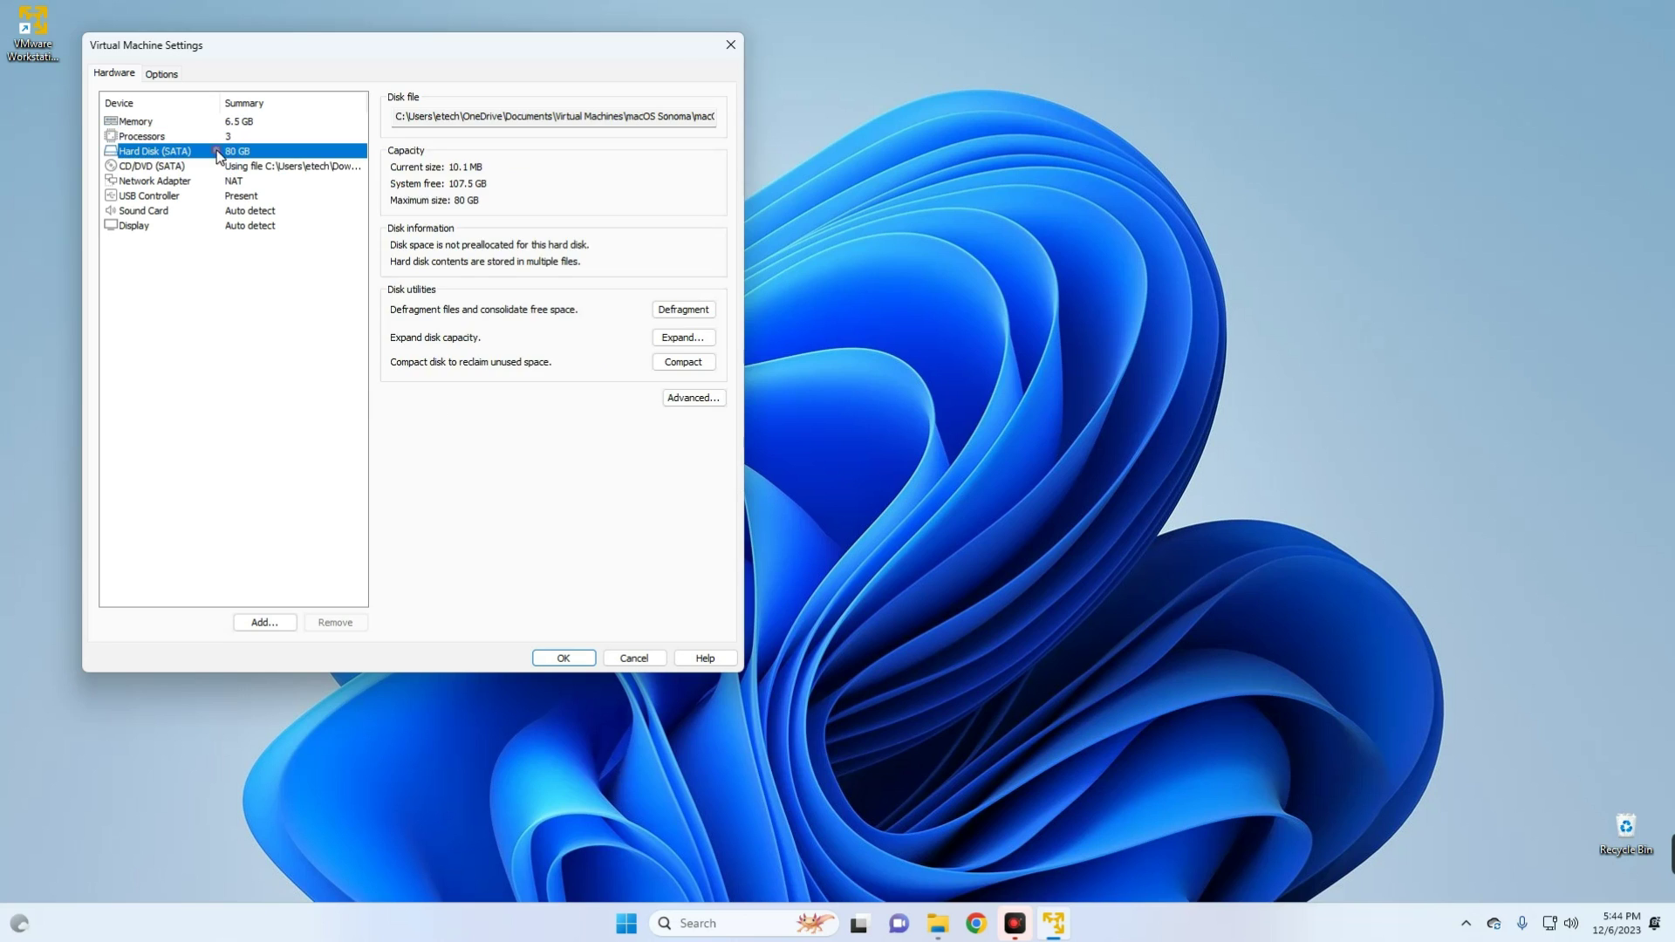
- Copy the folder portion of the hard disk file path and close the settings
{"action": "left_click", "coordinate": [402, 128]}
{"action": "left_click_drag", "start_coordinate": [402, 129], "coordinate": [627, 136]}
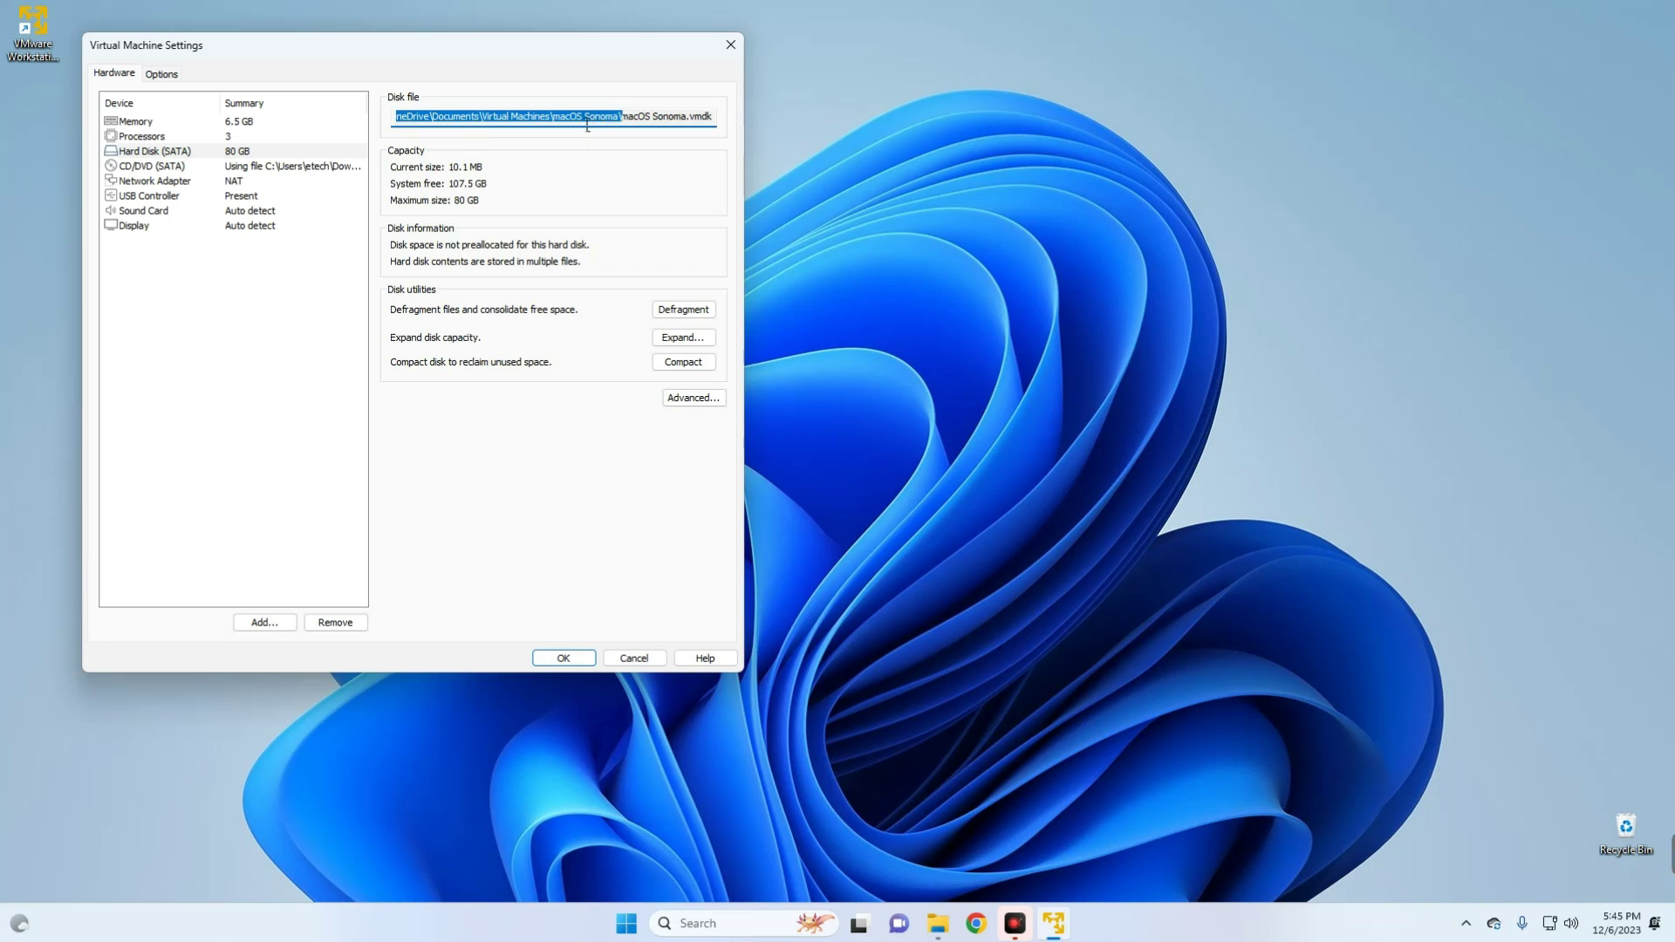
{"action": "right_click", "coordinate": [589, 130]}
{"action": "left_click", "coordinate": [610, 173]}
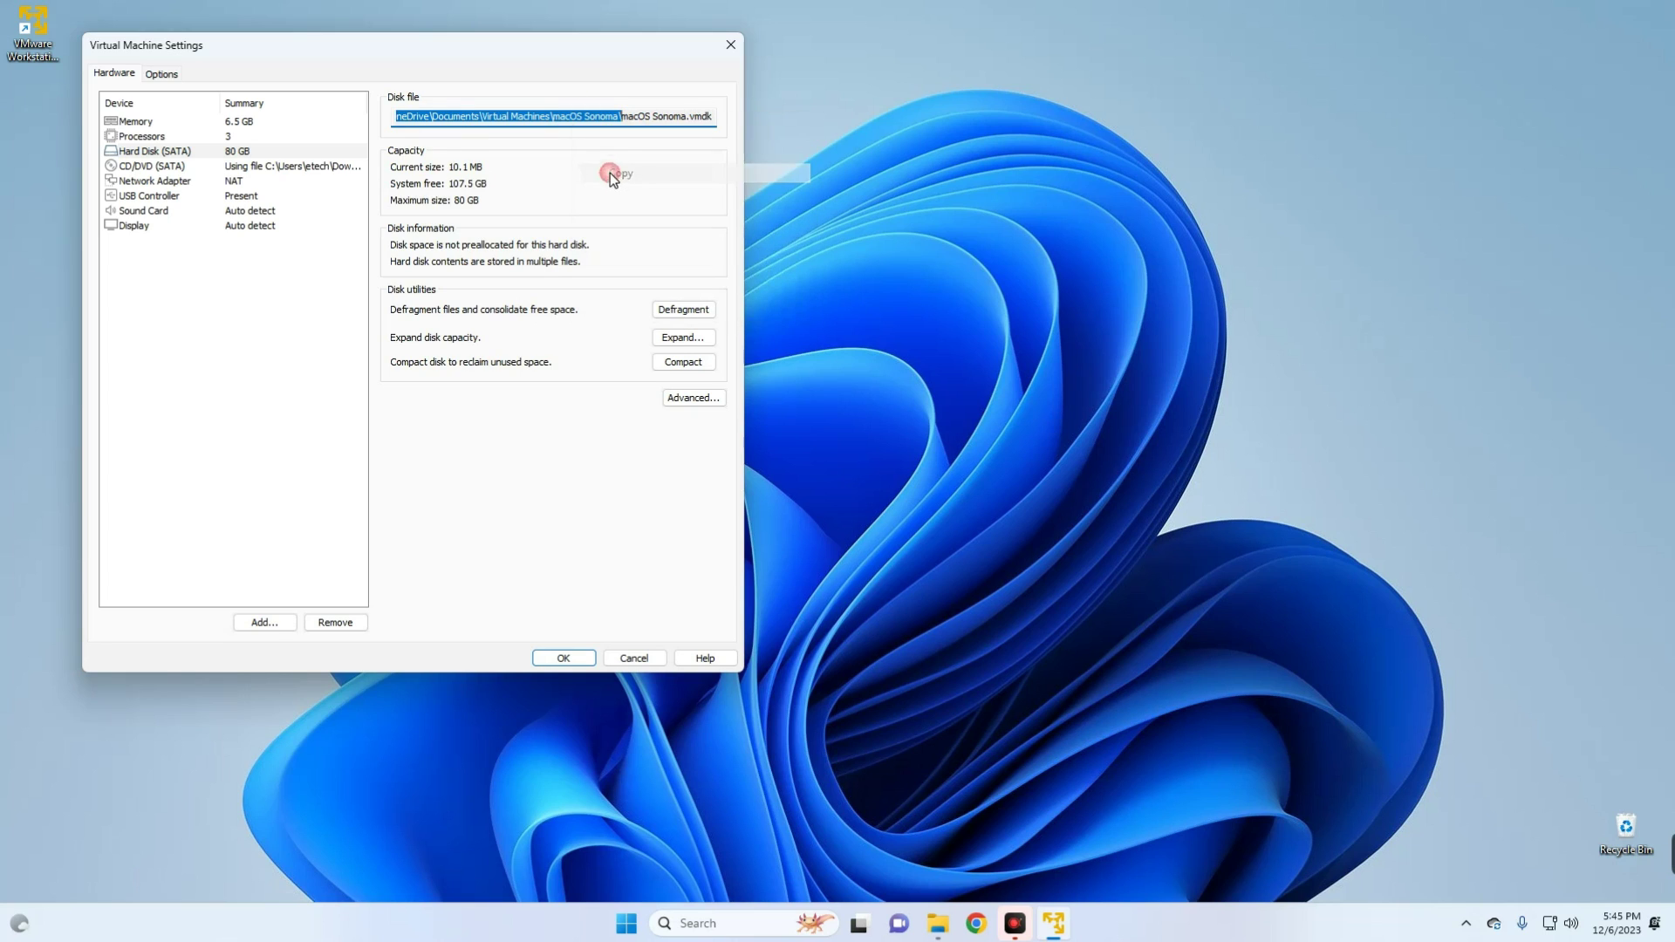
{"action": "left_click", "coordinate": [564, 658]}
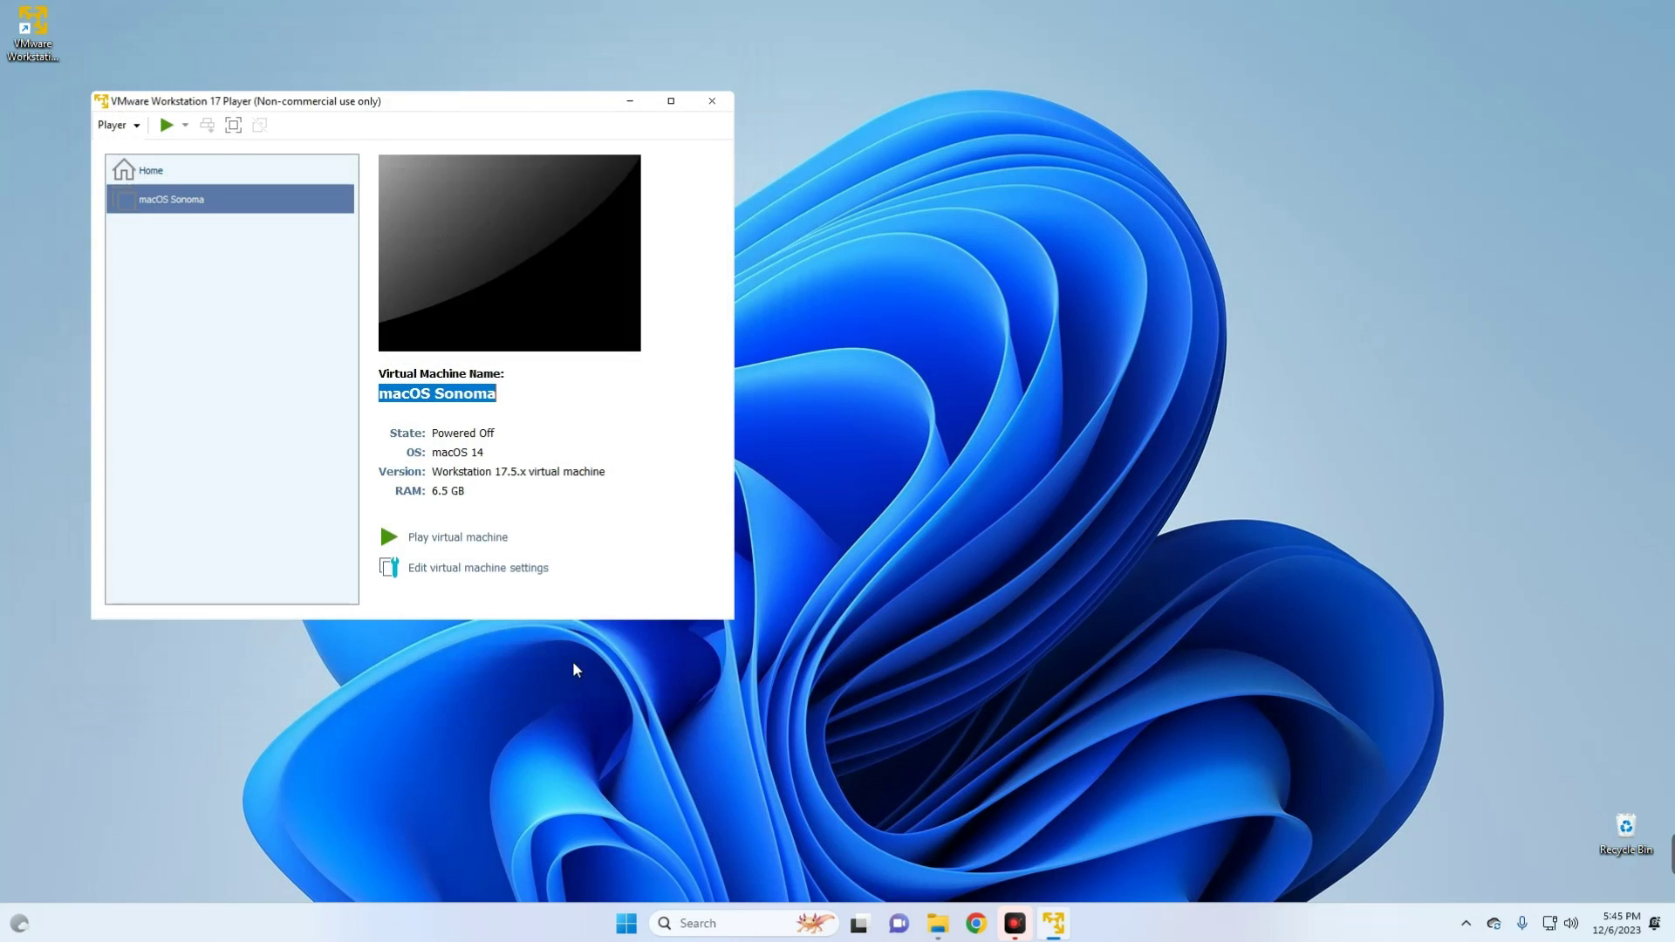
- In File Explorer, paste the copied path into the address bar to reach the VM folder
{"action": "left_click", "coordinate": [947, 925]}
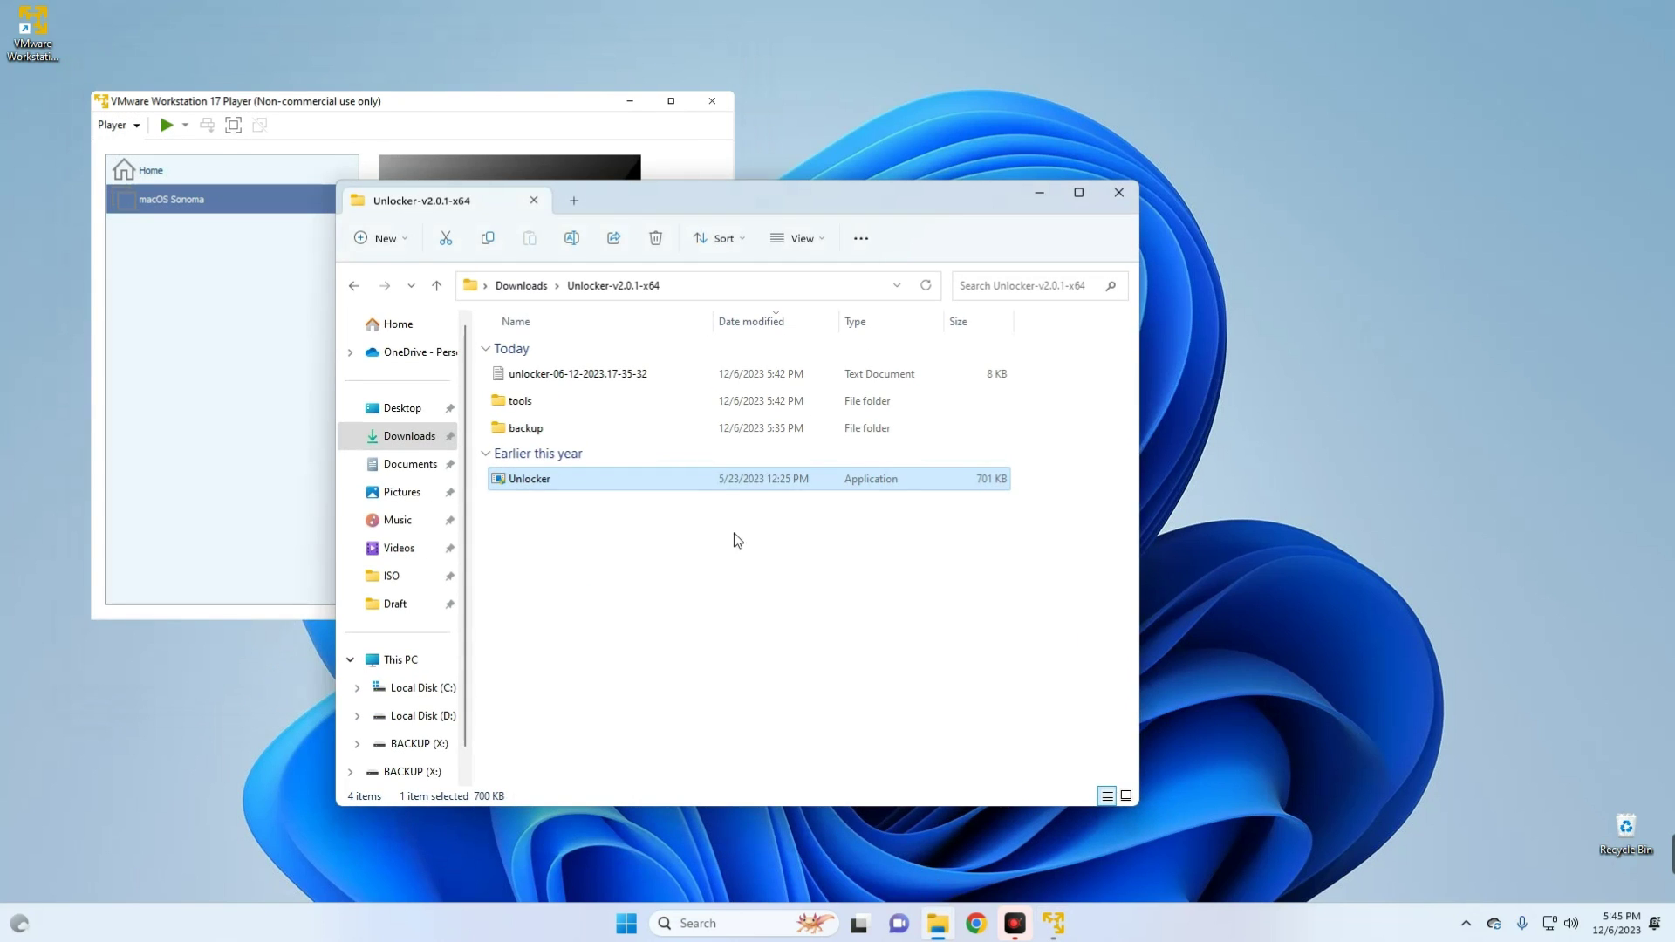
{"action": "left_click", "coordinate": [689, 285]}
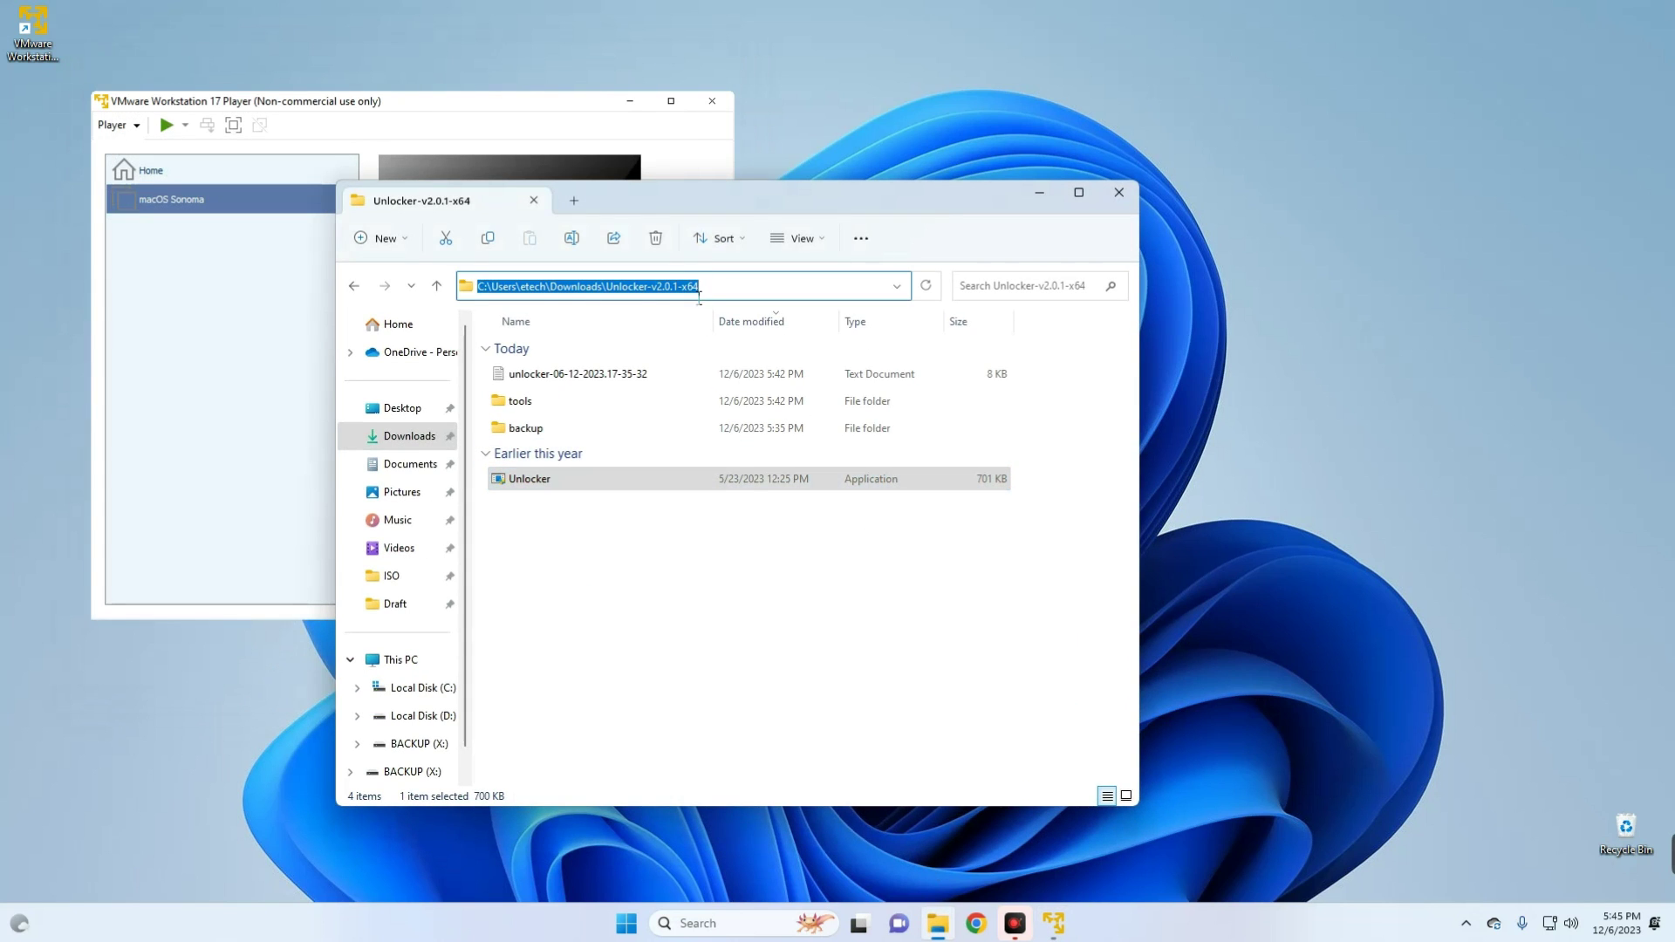
{"action": "key", "text": "ctrl+v"}
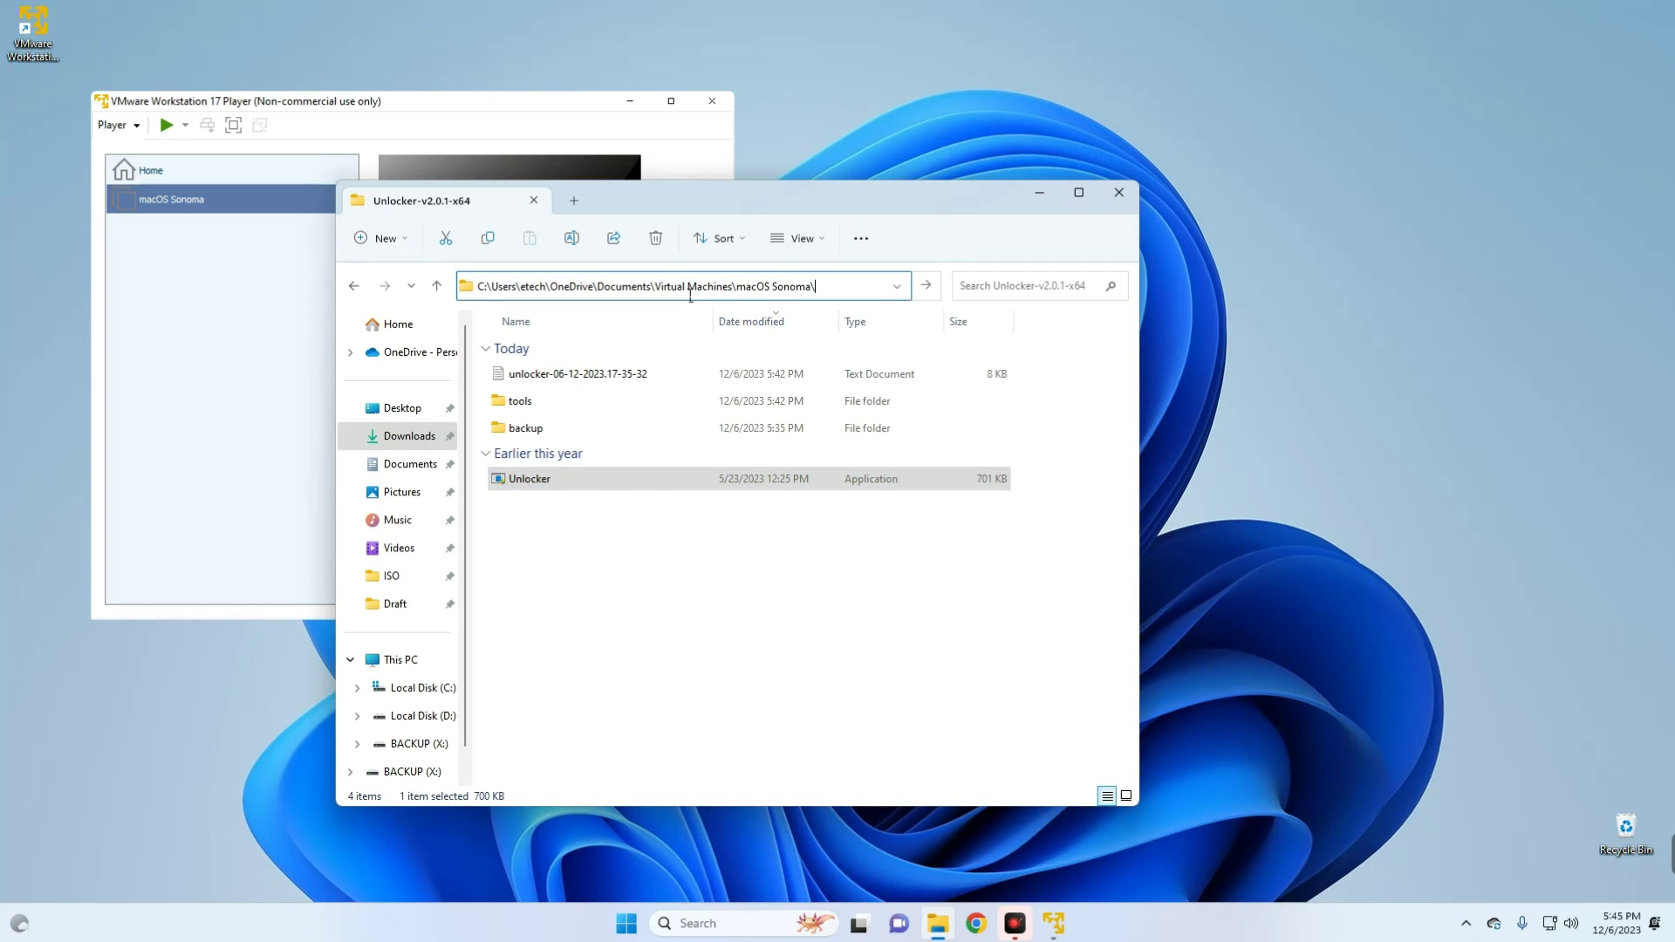
{"action": "key", "text": "Return"}
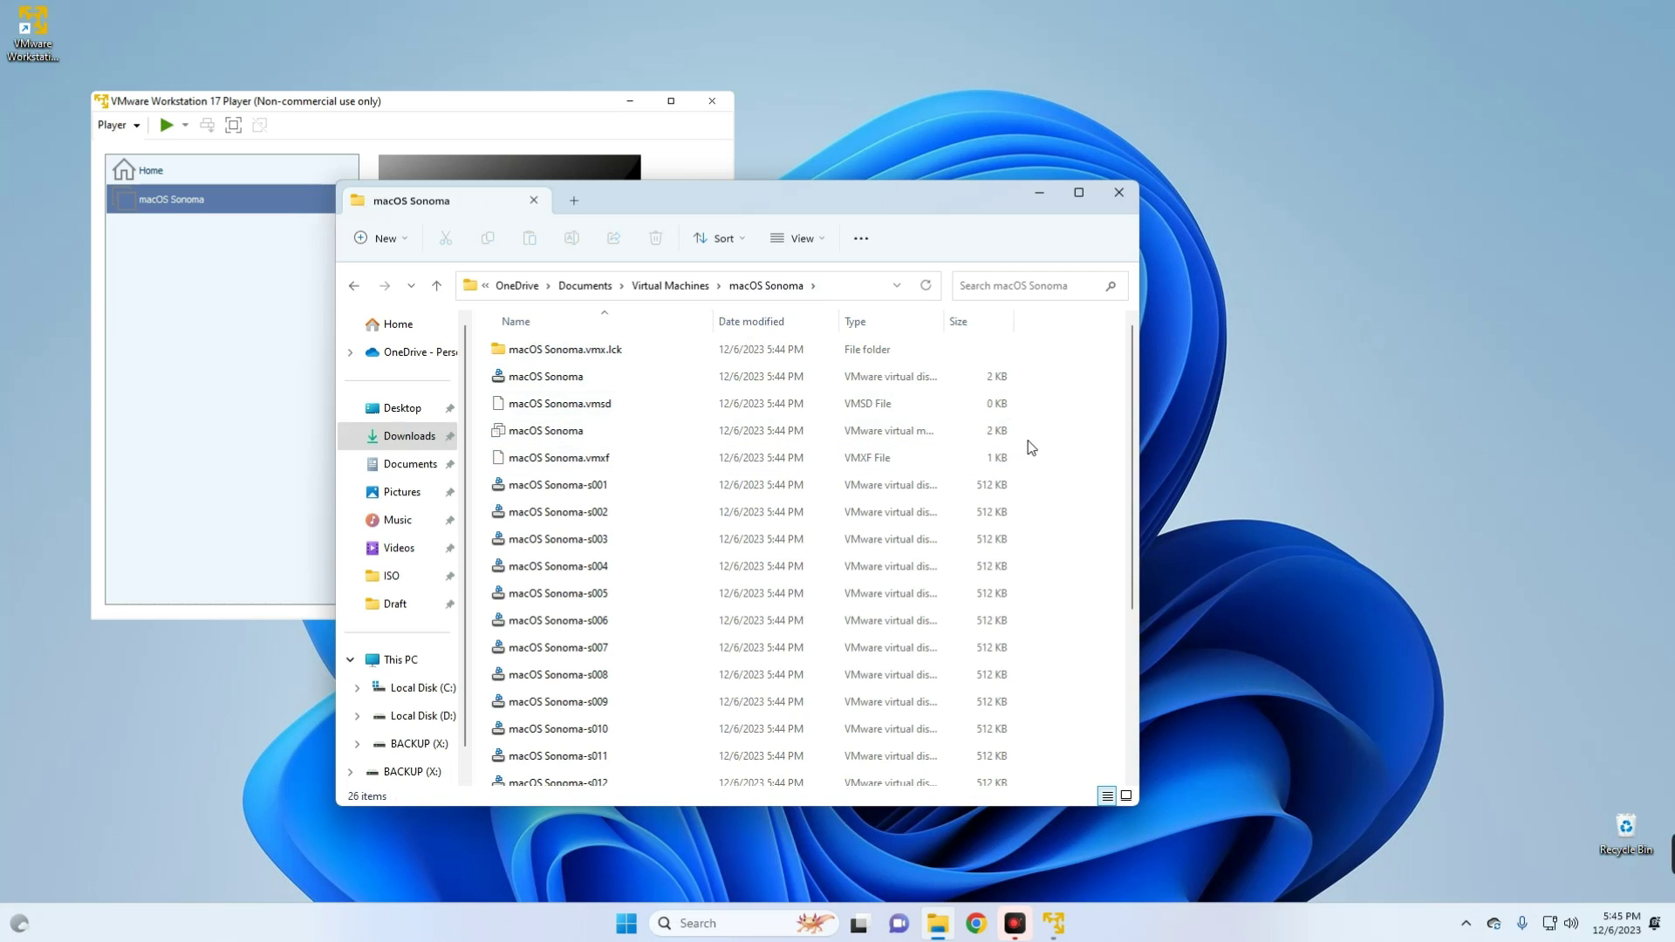
- Open the macOS Sonoma .vmx configuration file with Notepad
{"action": "left_click", "coordinate": [637, 427]}
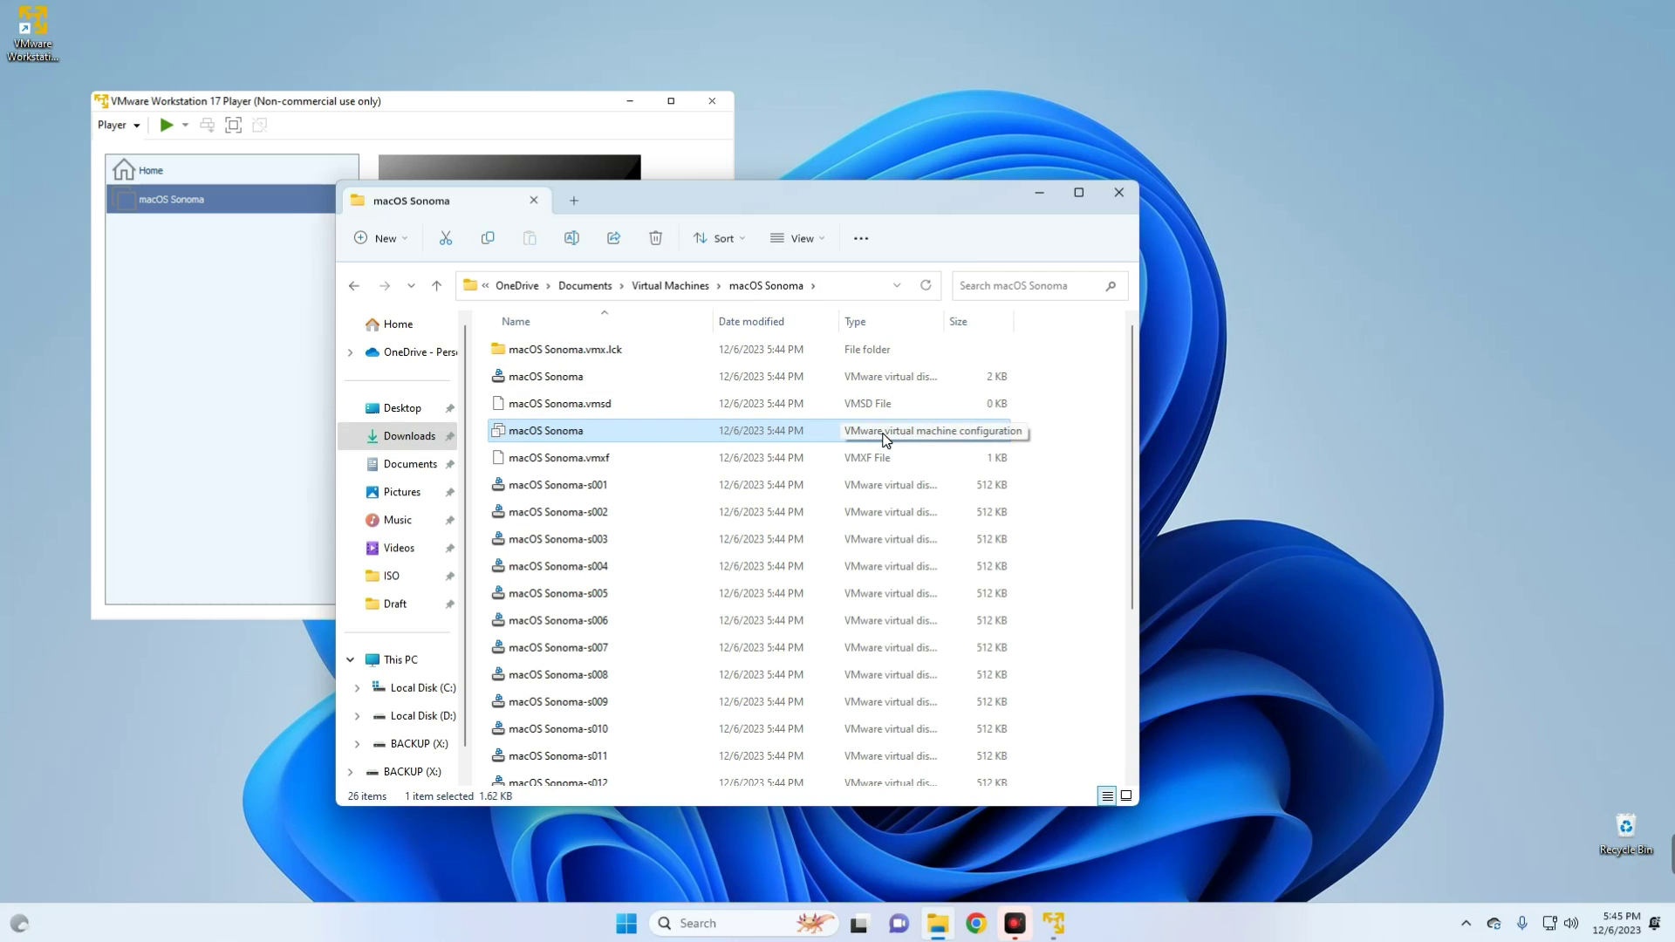
{"action": "right_click", "coordinate": [609, 434]}
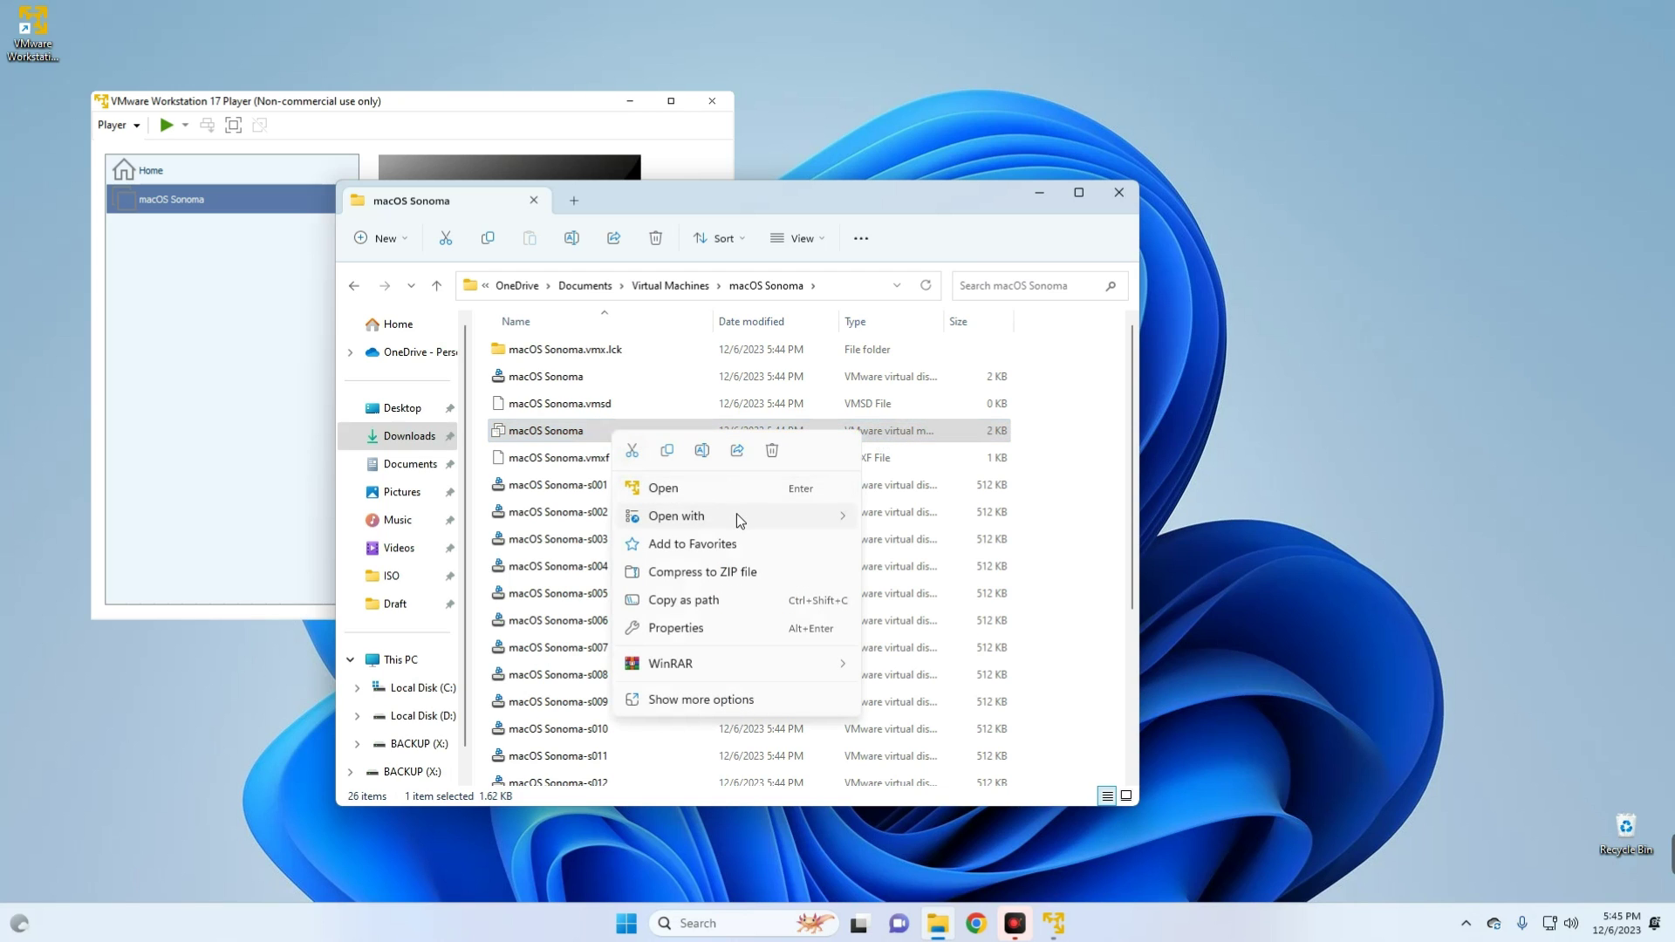
{"action": "mouse_move", "coordinate": [739, 521]}
{"action": "left_click", "coordinate": [911, 519]}
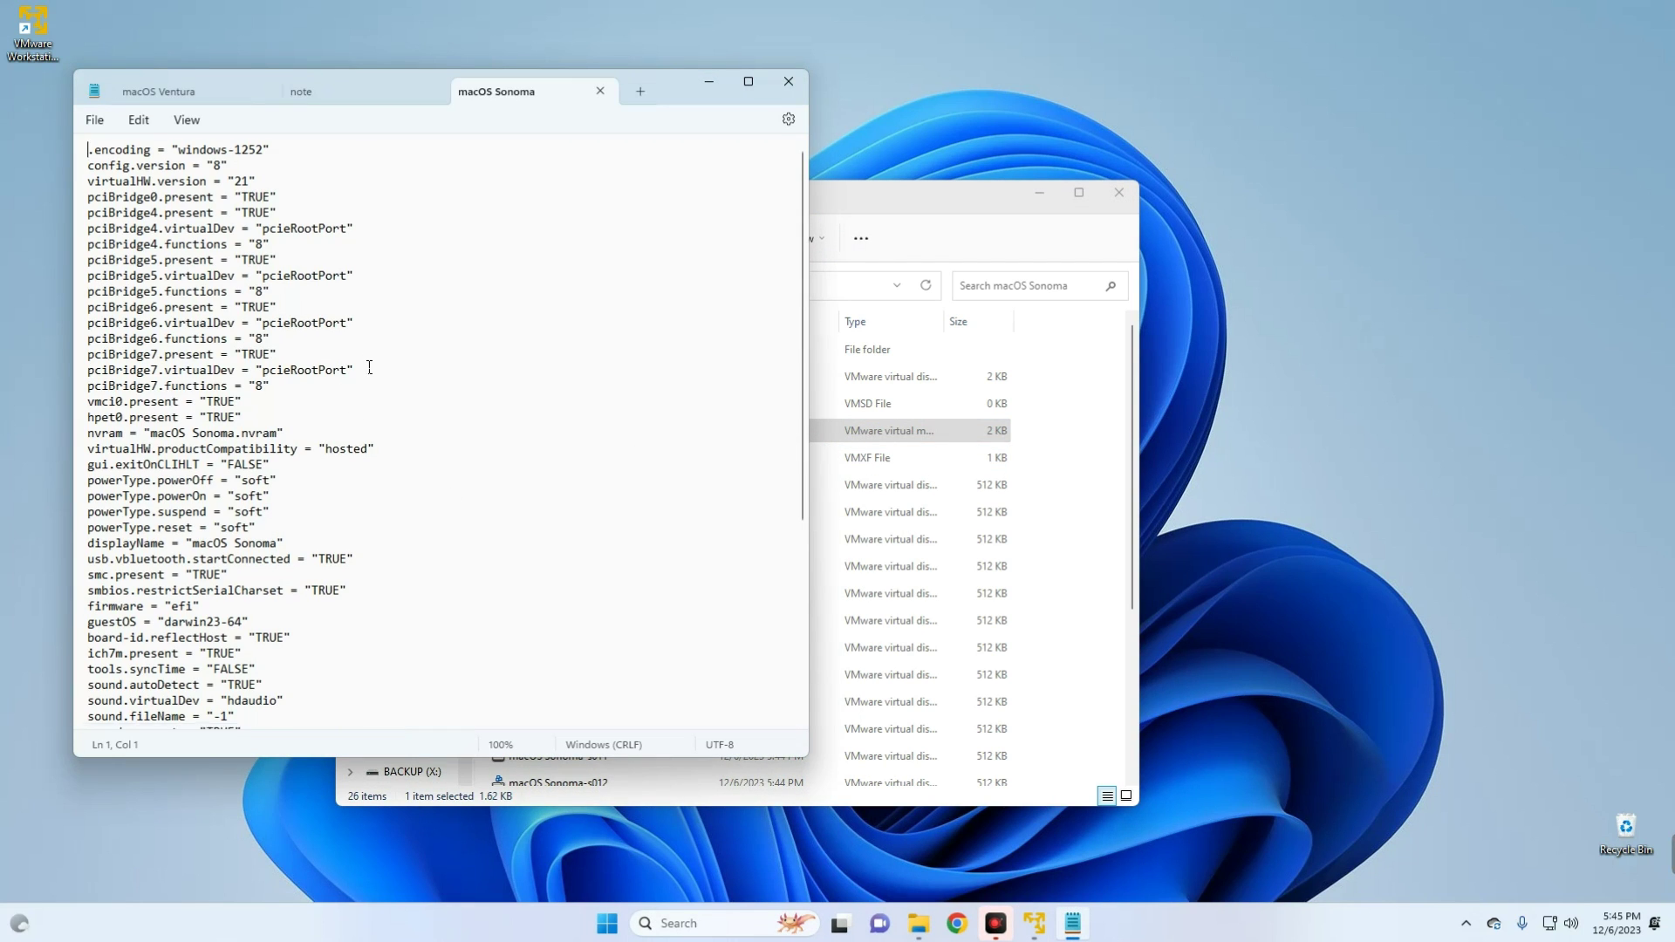
- Add smc.version = "0" after the last line of the configuration file
{"action": "scroll", "coordinate": [369, 366], "scroll_direction": "down", "scroll_amount": 7}
{"action": "left_click", "coordinate": [340, 711]}
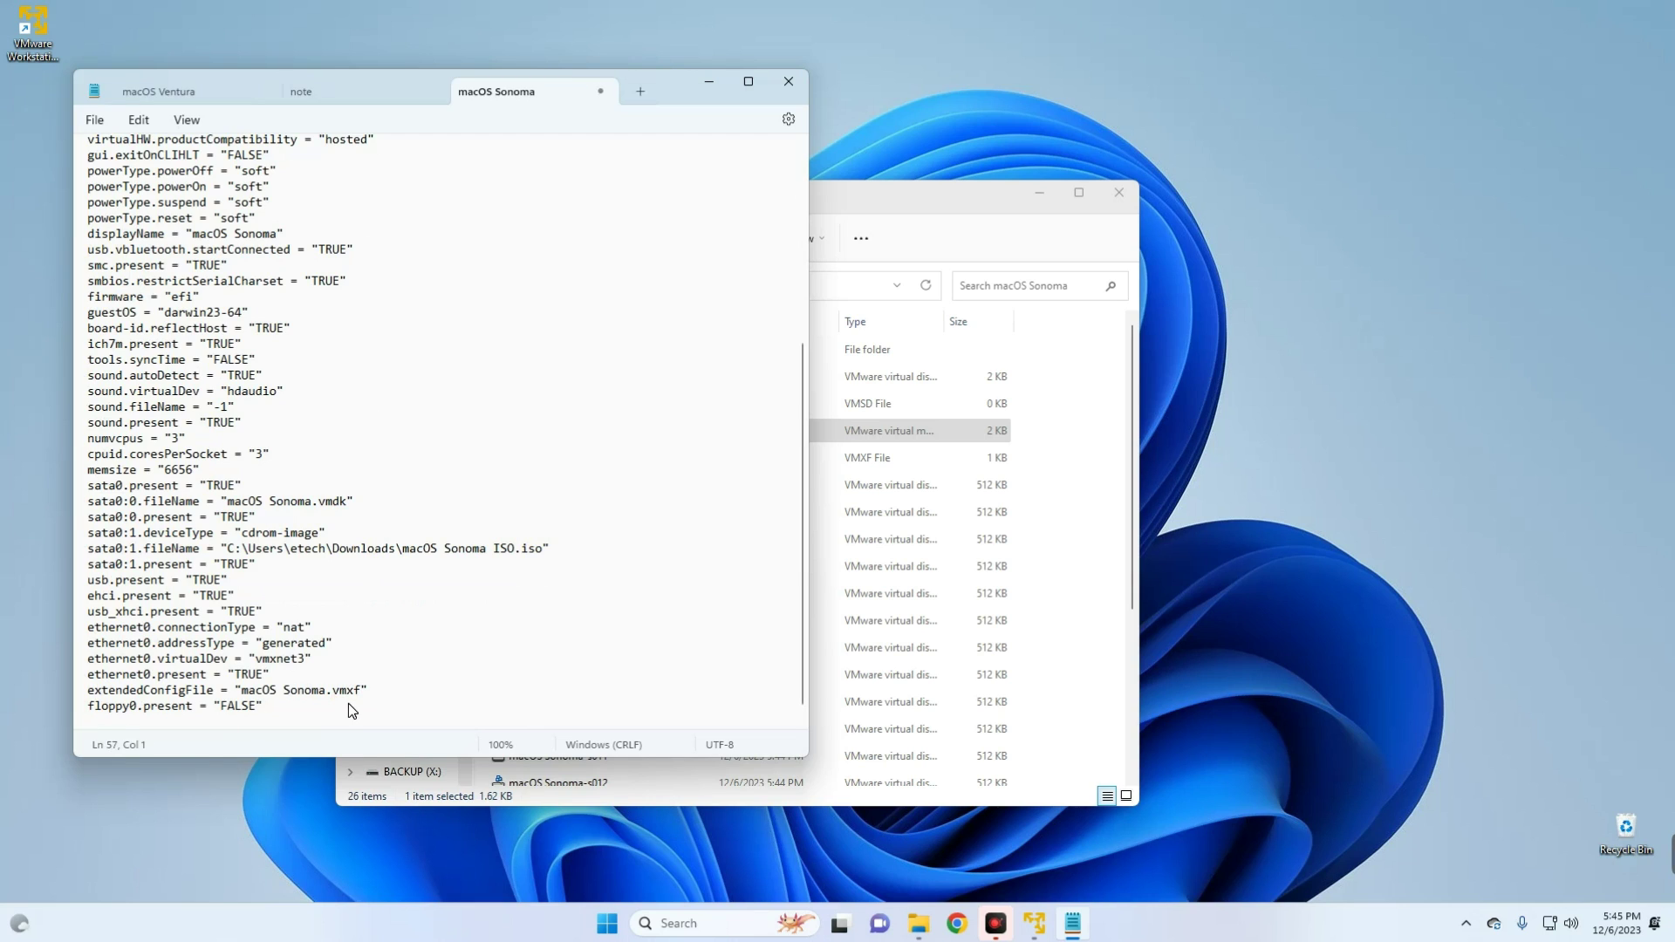
{"action": "type", "text": "sm"}
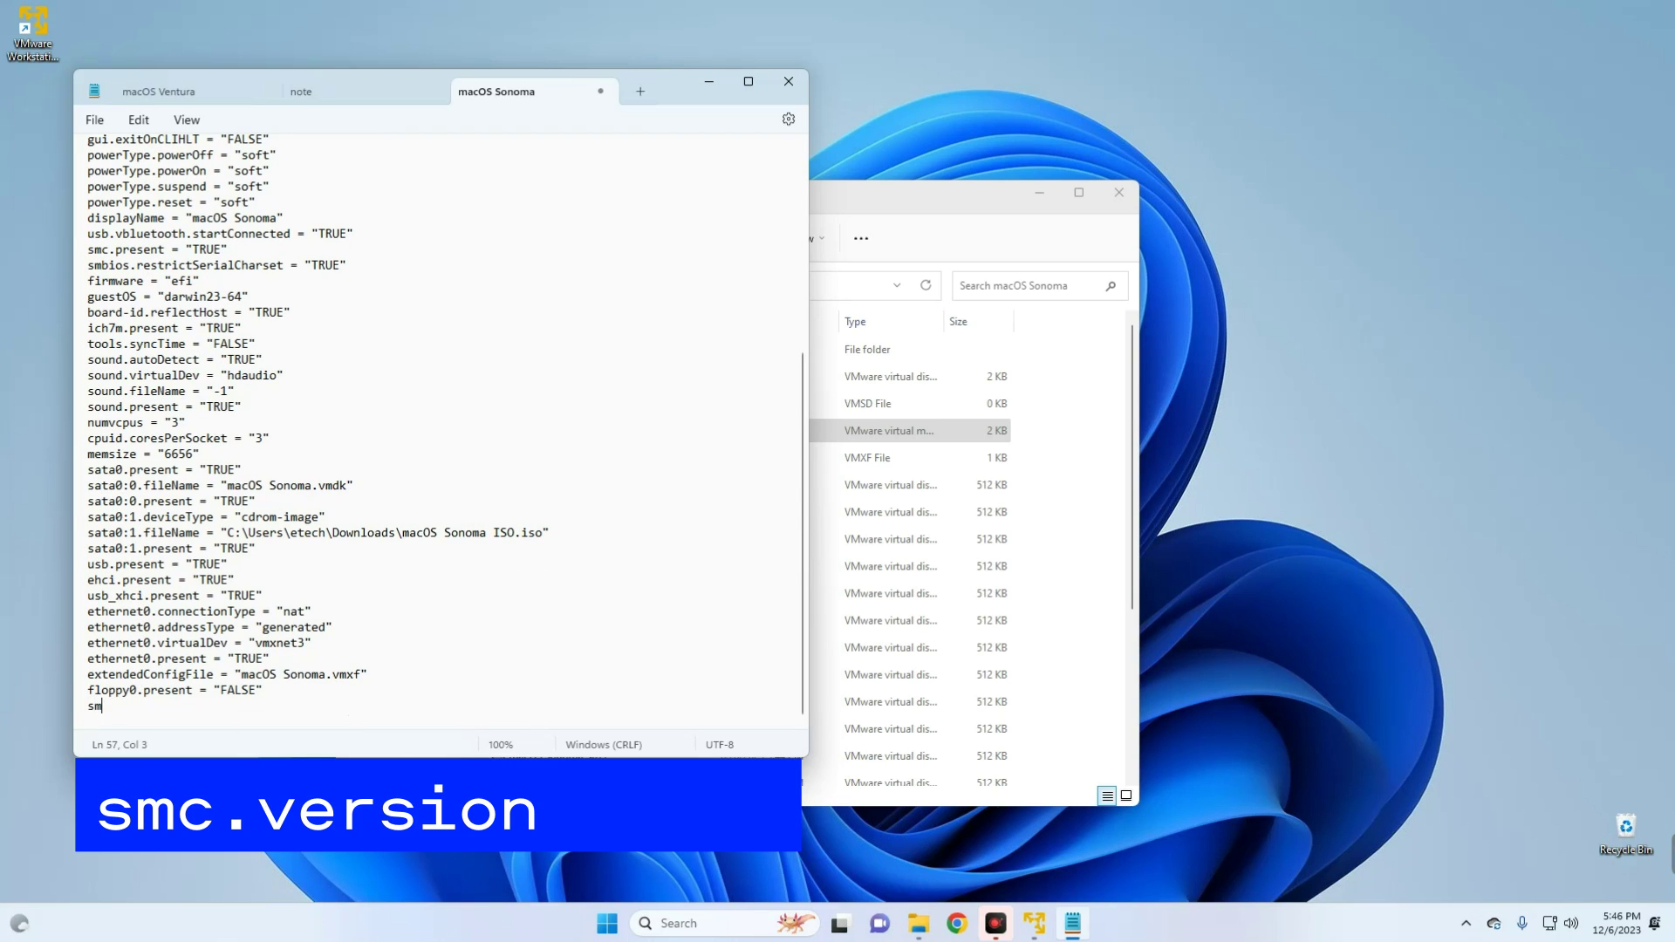
{"action": "type", "text": "c.versio"}
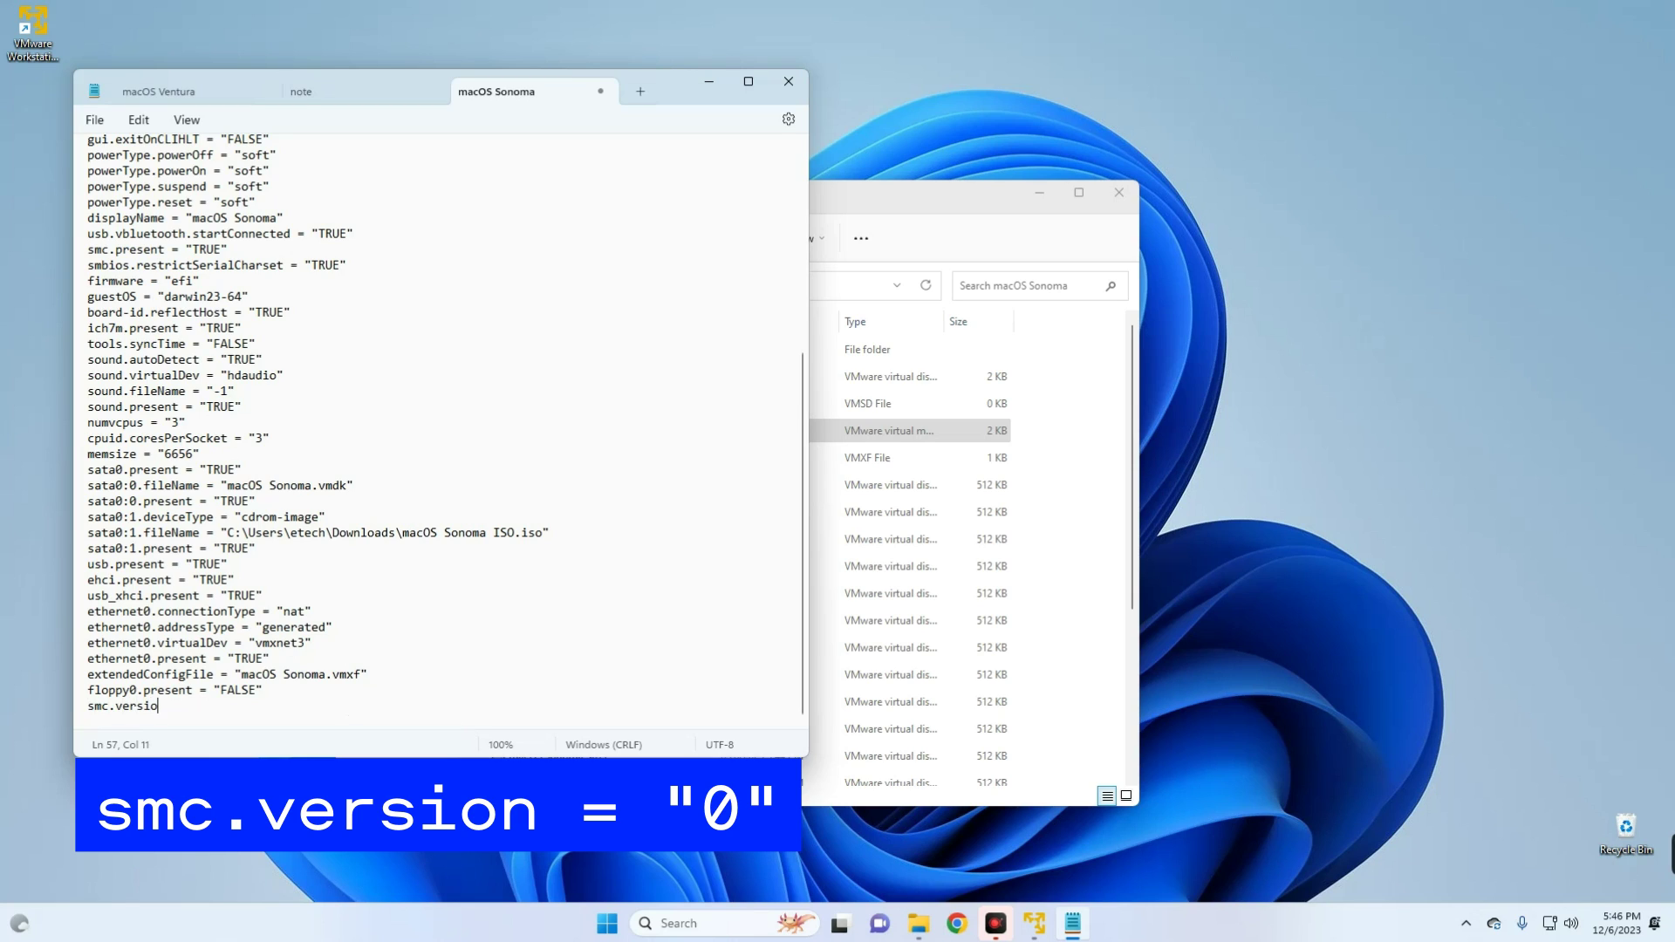
{"action": "type", "text": "n = \"0\""}
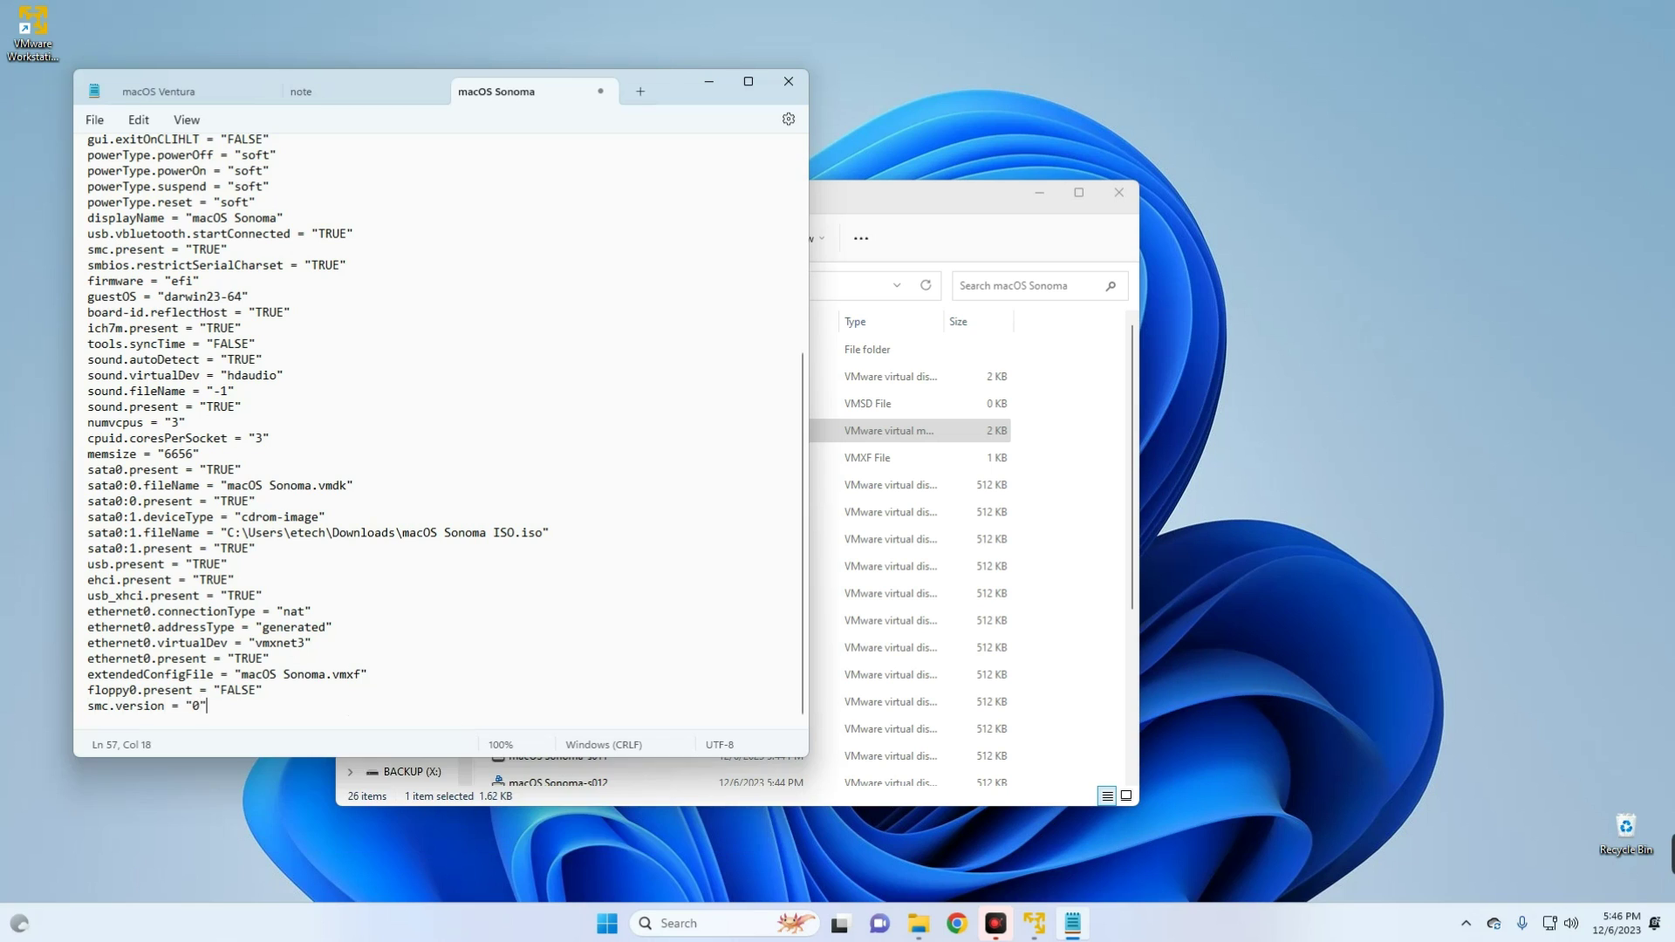
- Save the edited configuration file and close Notepad
{"action": "left_click", "coordinate": [94, 119]}
{"action": "left_click", "coordinate": [103, 237]}
{"action": "left_click", "coordinate": [786, 82]}
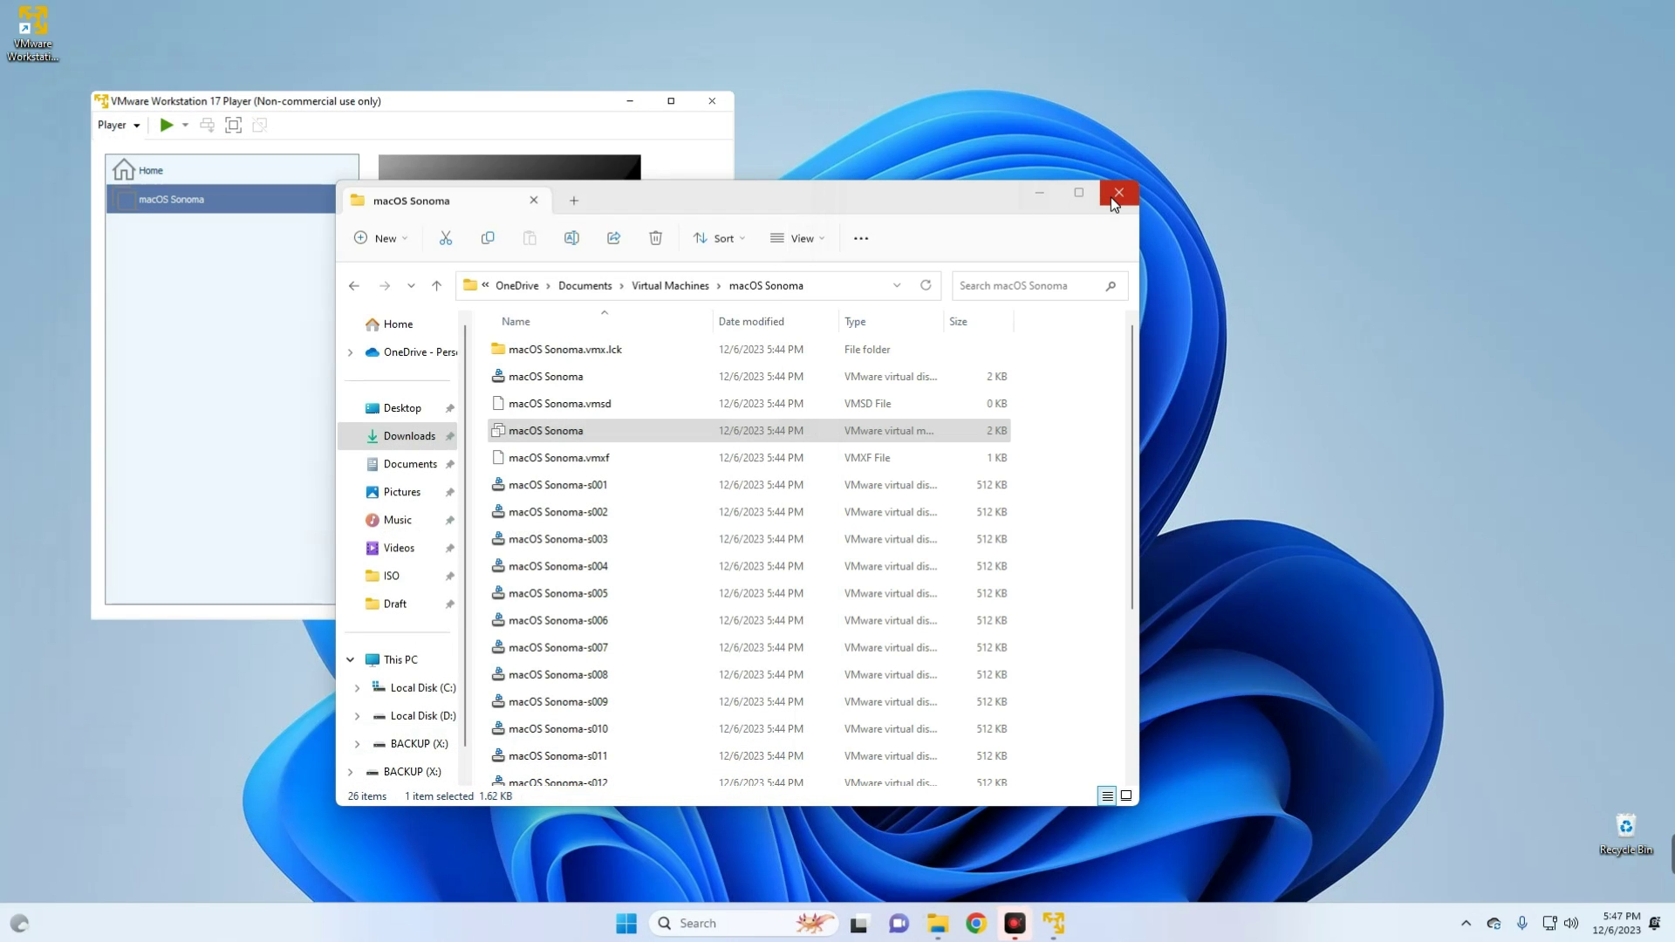
- Close File Explorer, boot the VM past the English language screen, and launch Disk Utility
{"action": "left_click", "coordinate": [1118, 192]}
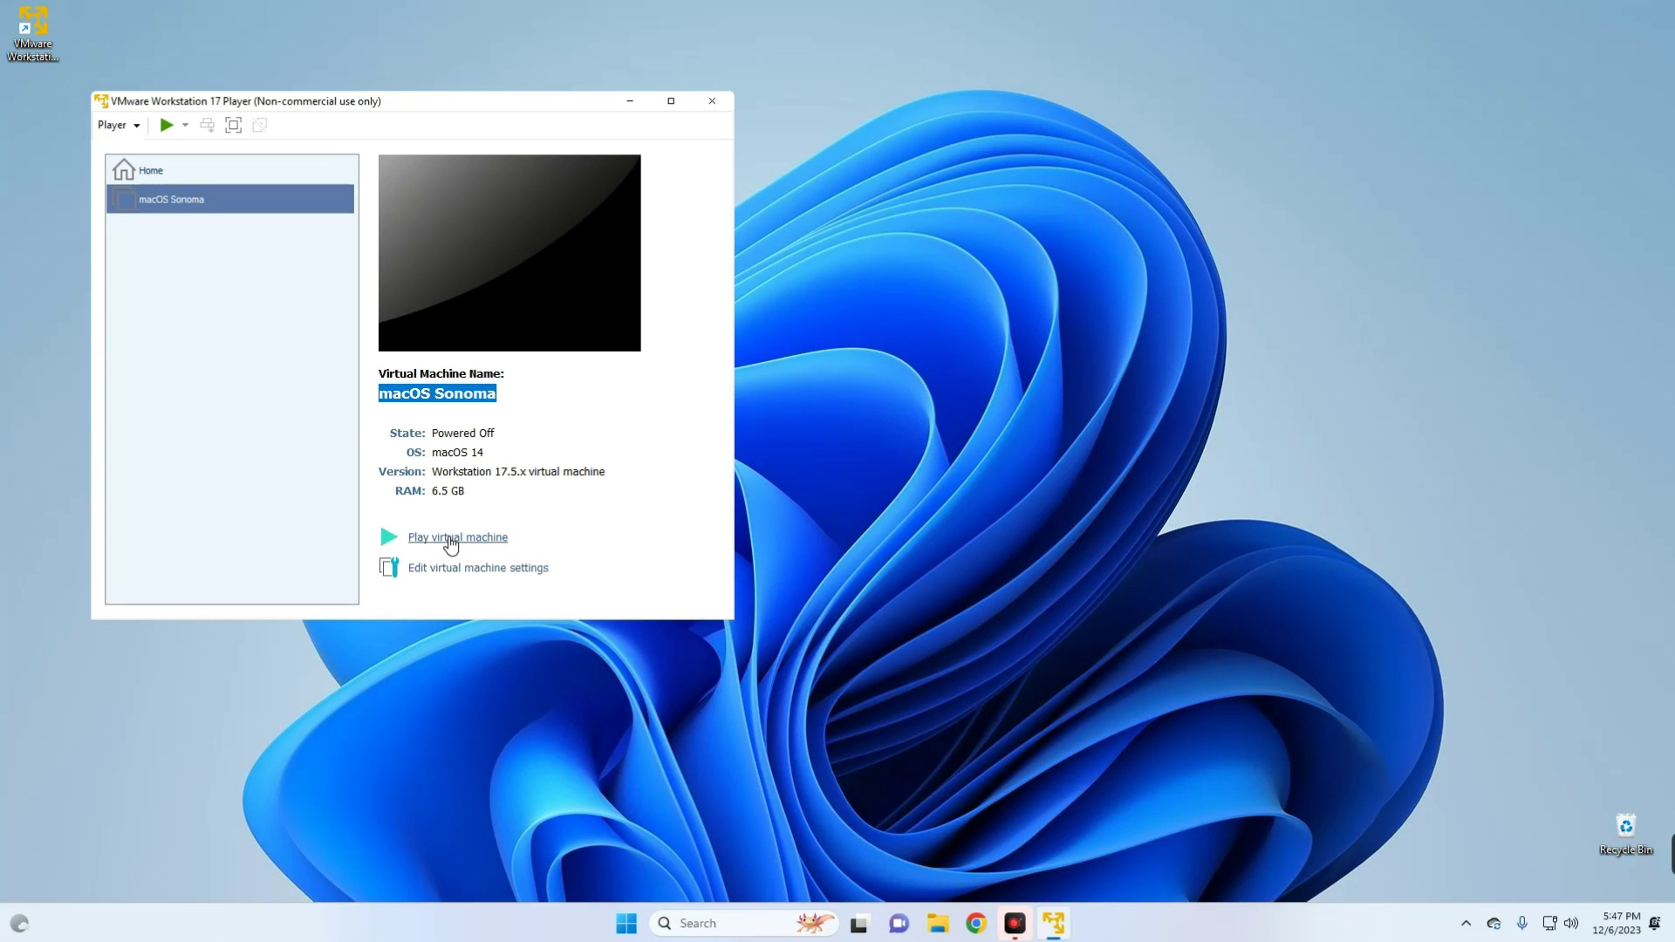
{"action": "left_click", "coordinate": [451, 543]}
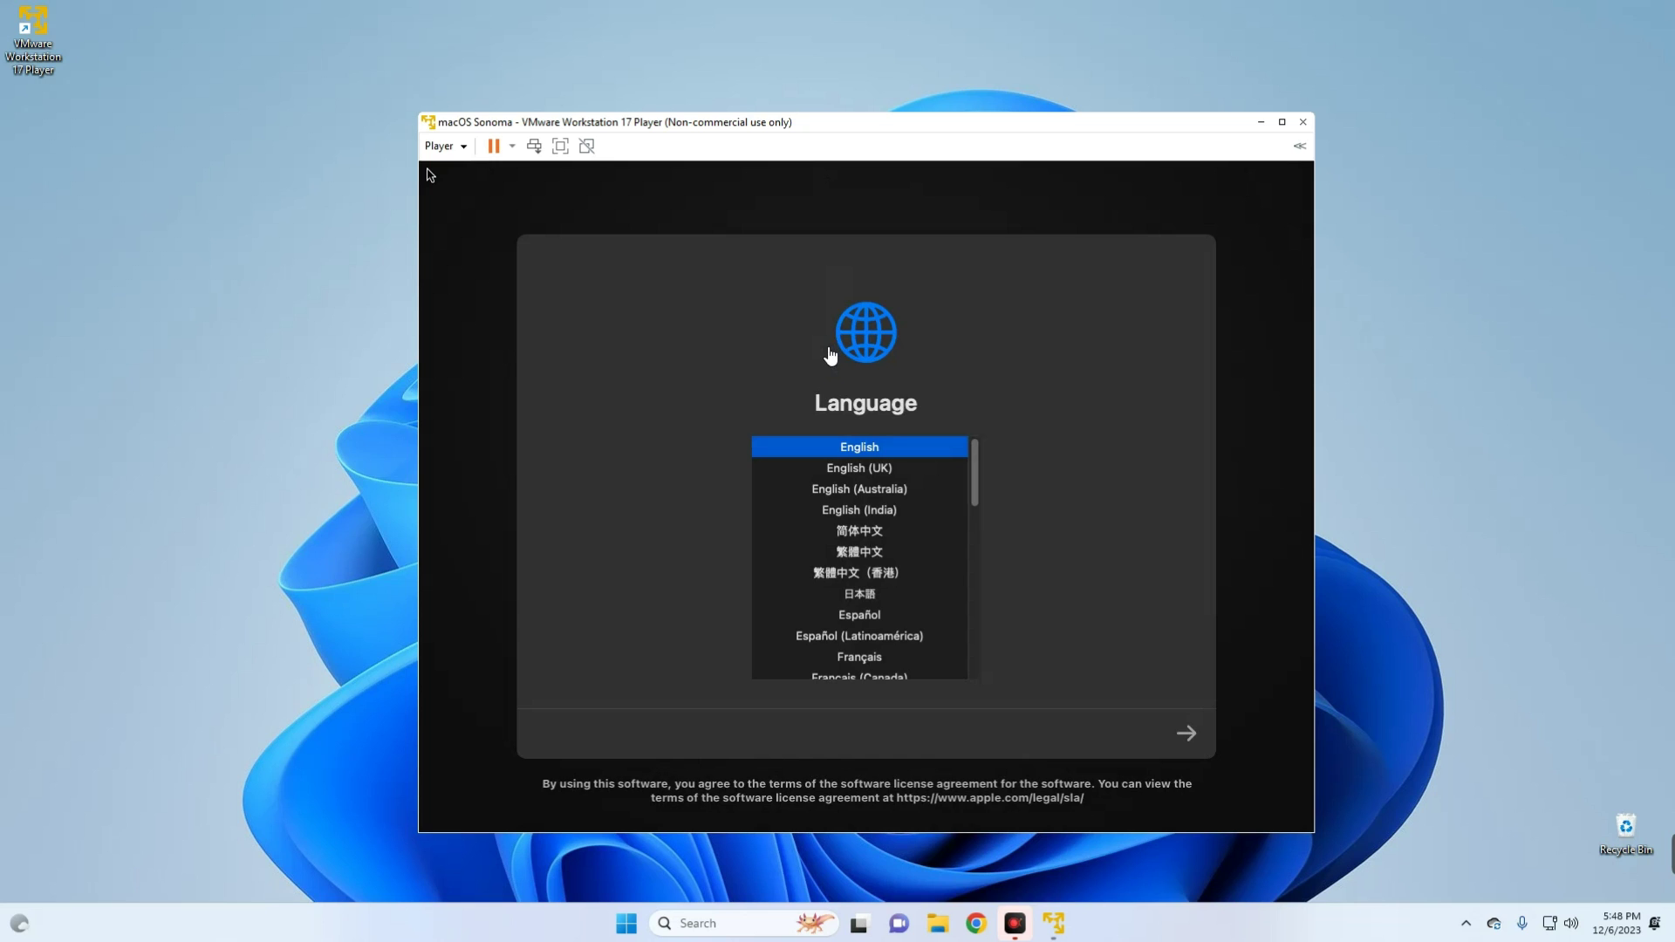
{"action": "left_click", "coordinate": [1190, 735]}
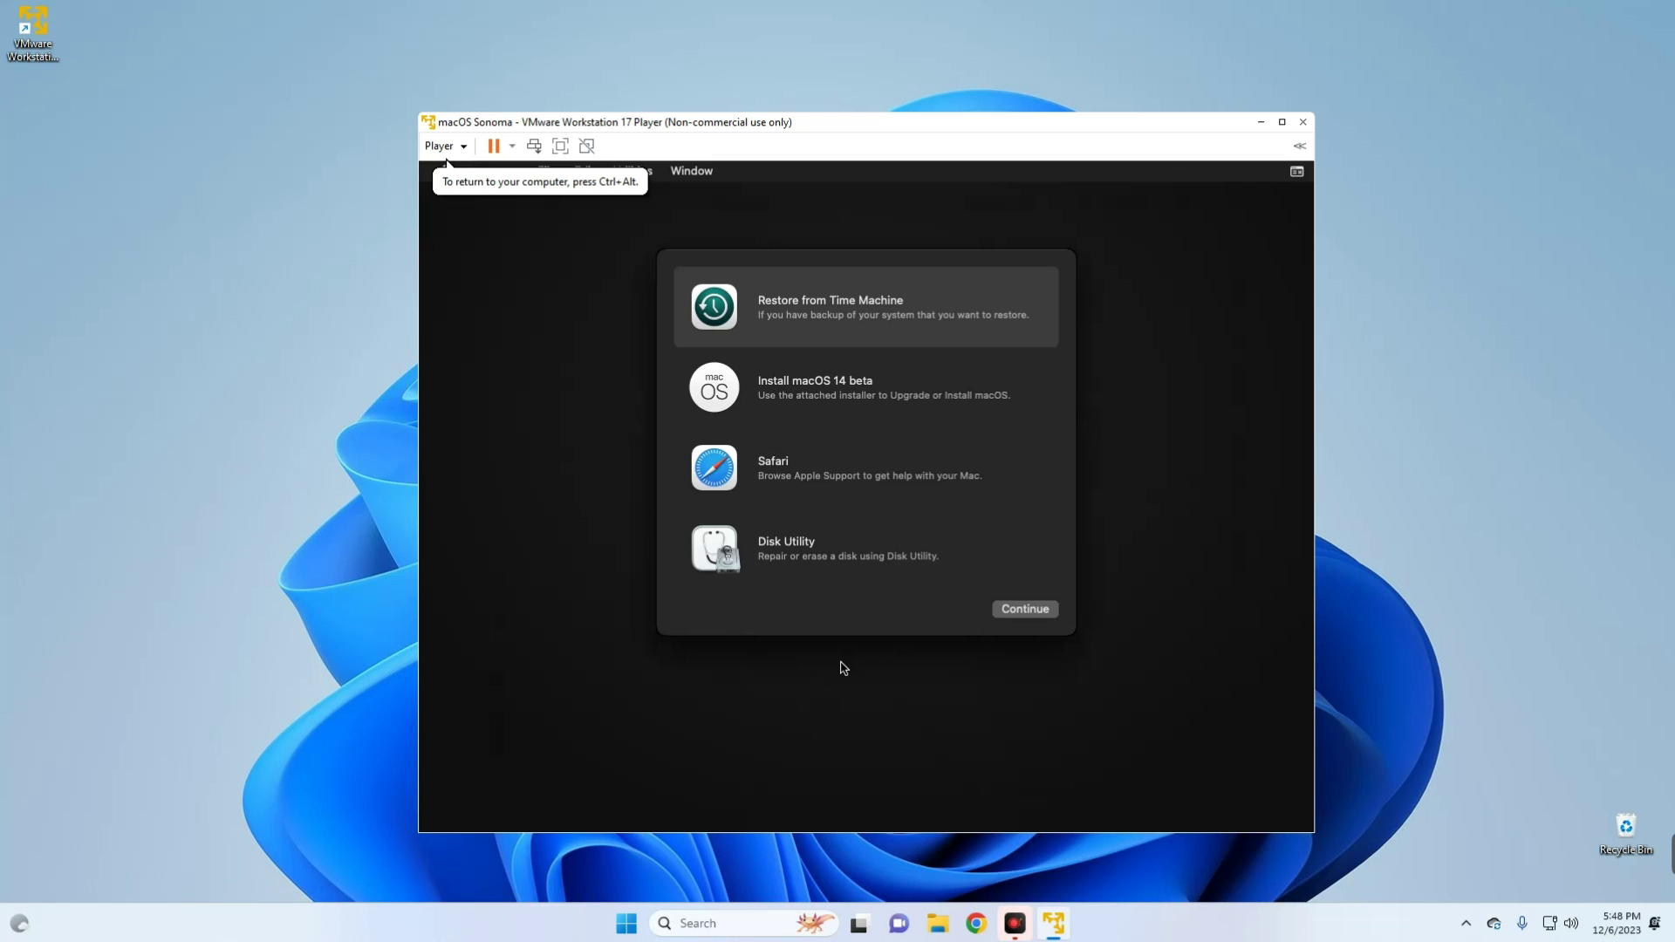
{"action": "left_click", "coordinate": [815, 554]}
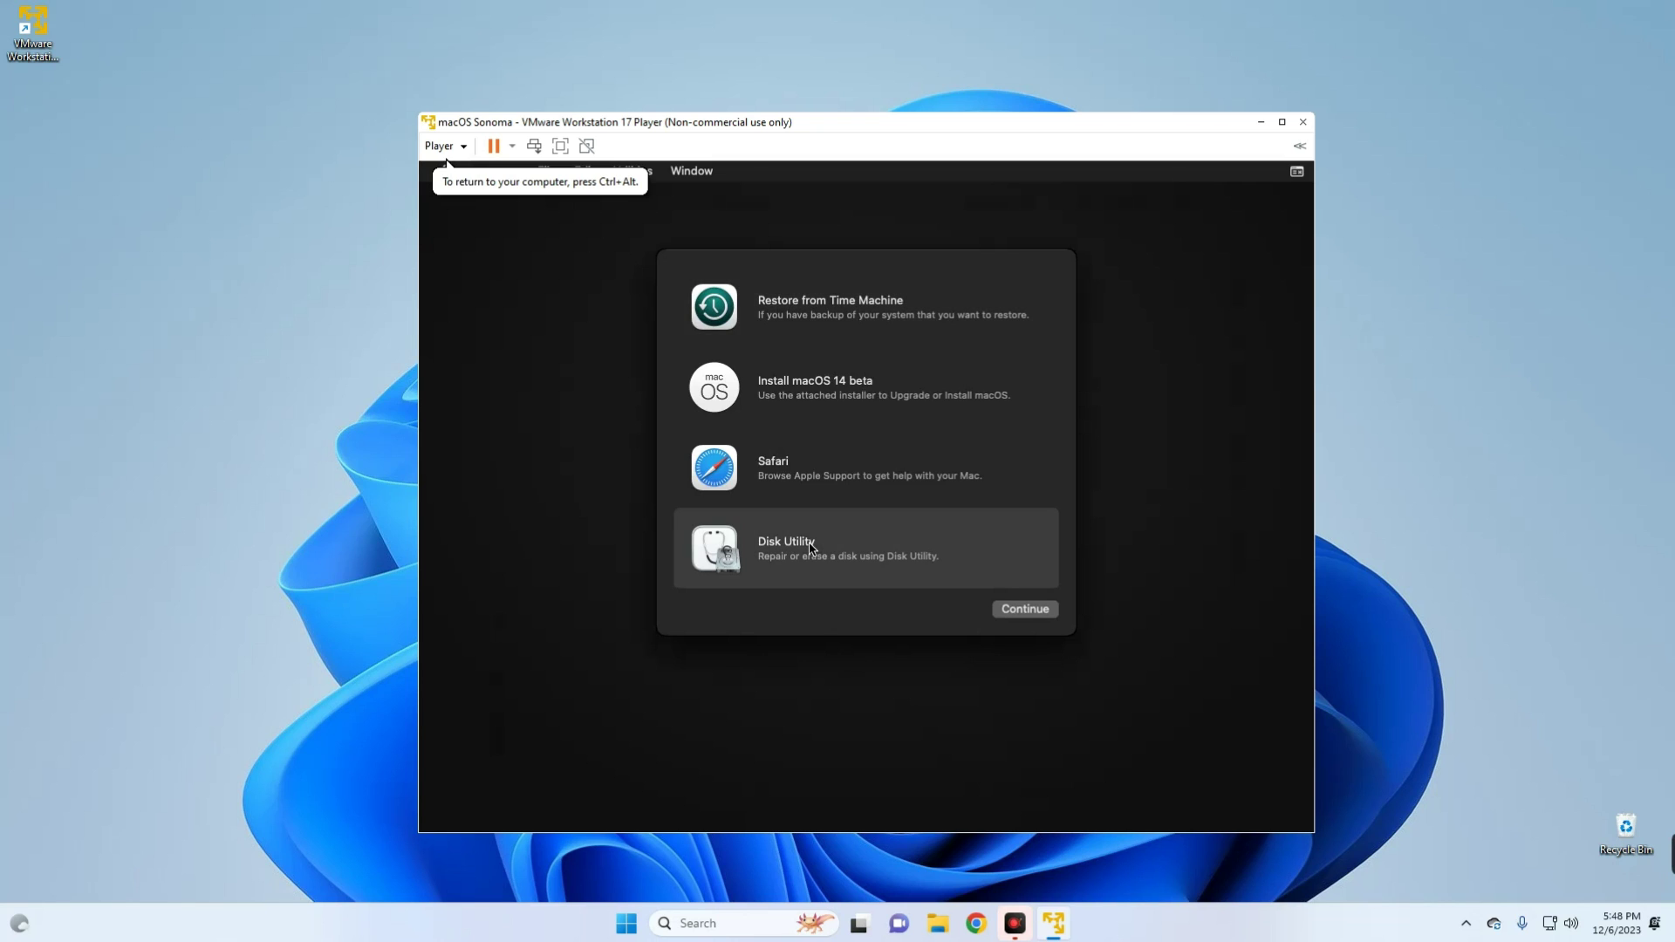
{"action": "left_click", "coordinate": [1024, 611]}
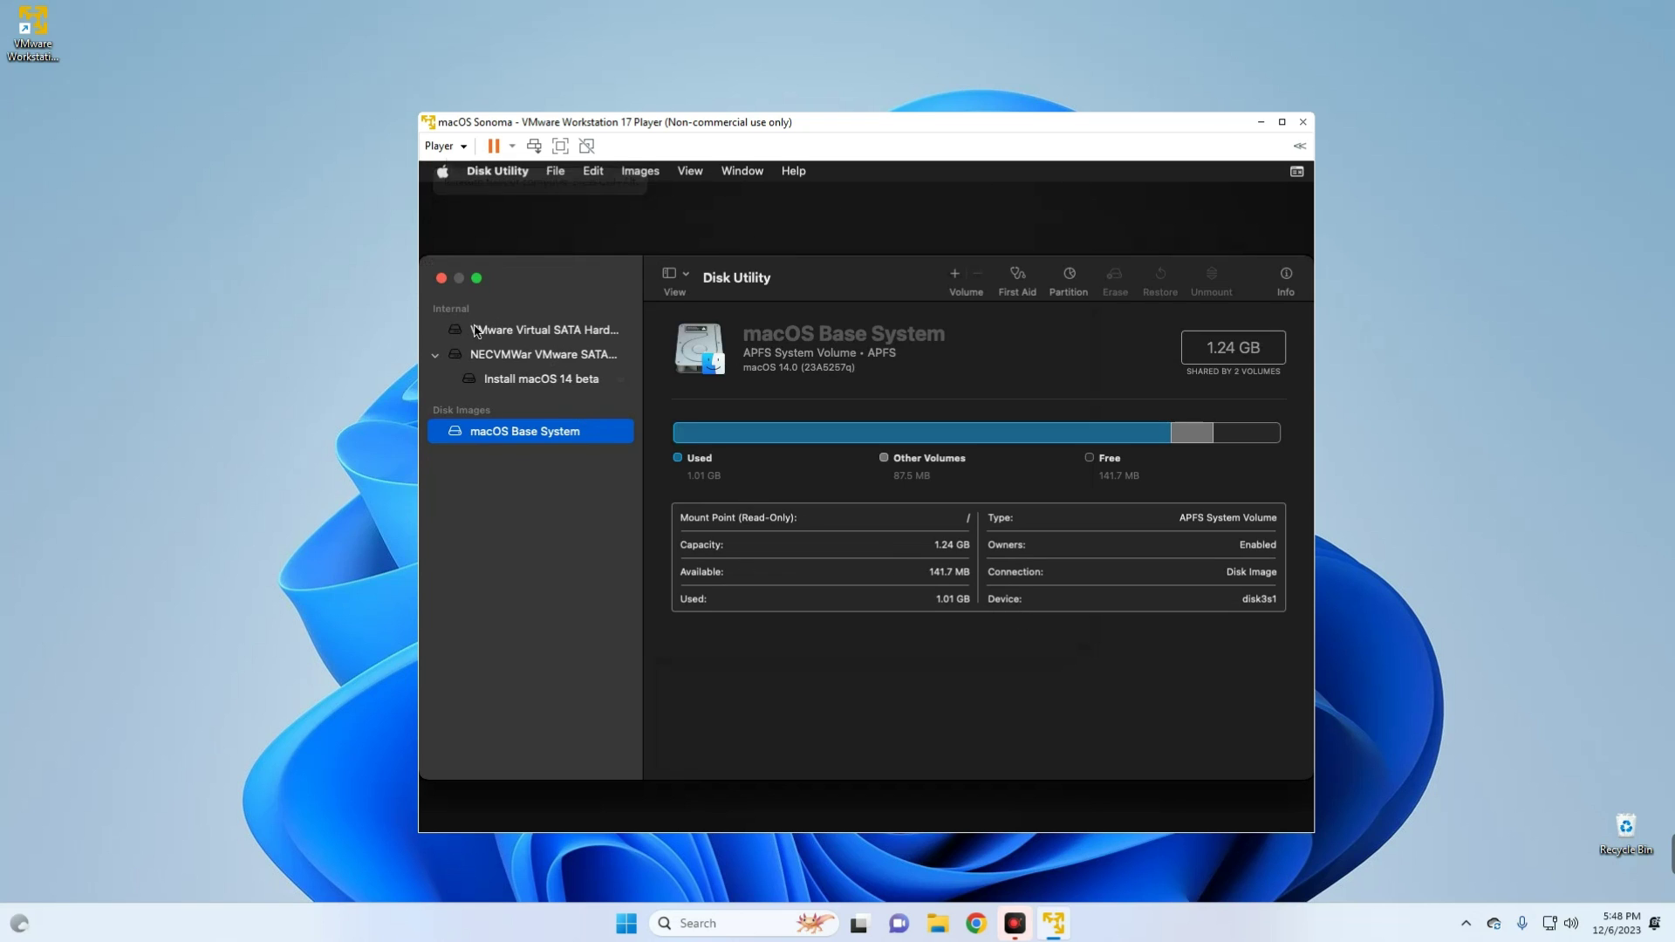
- Select the 85.9 GB VMware Virtual SATA Hard Drive and check its capacity
{"action": "left_click", "coordinate": [521, 331]}
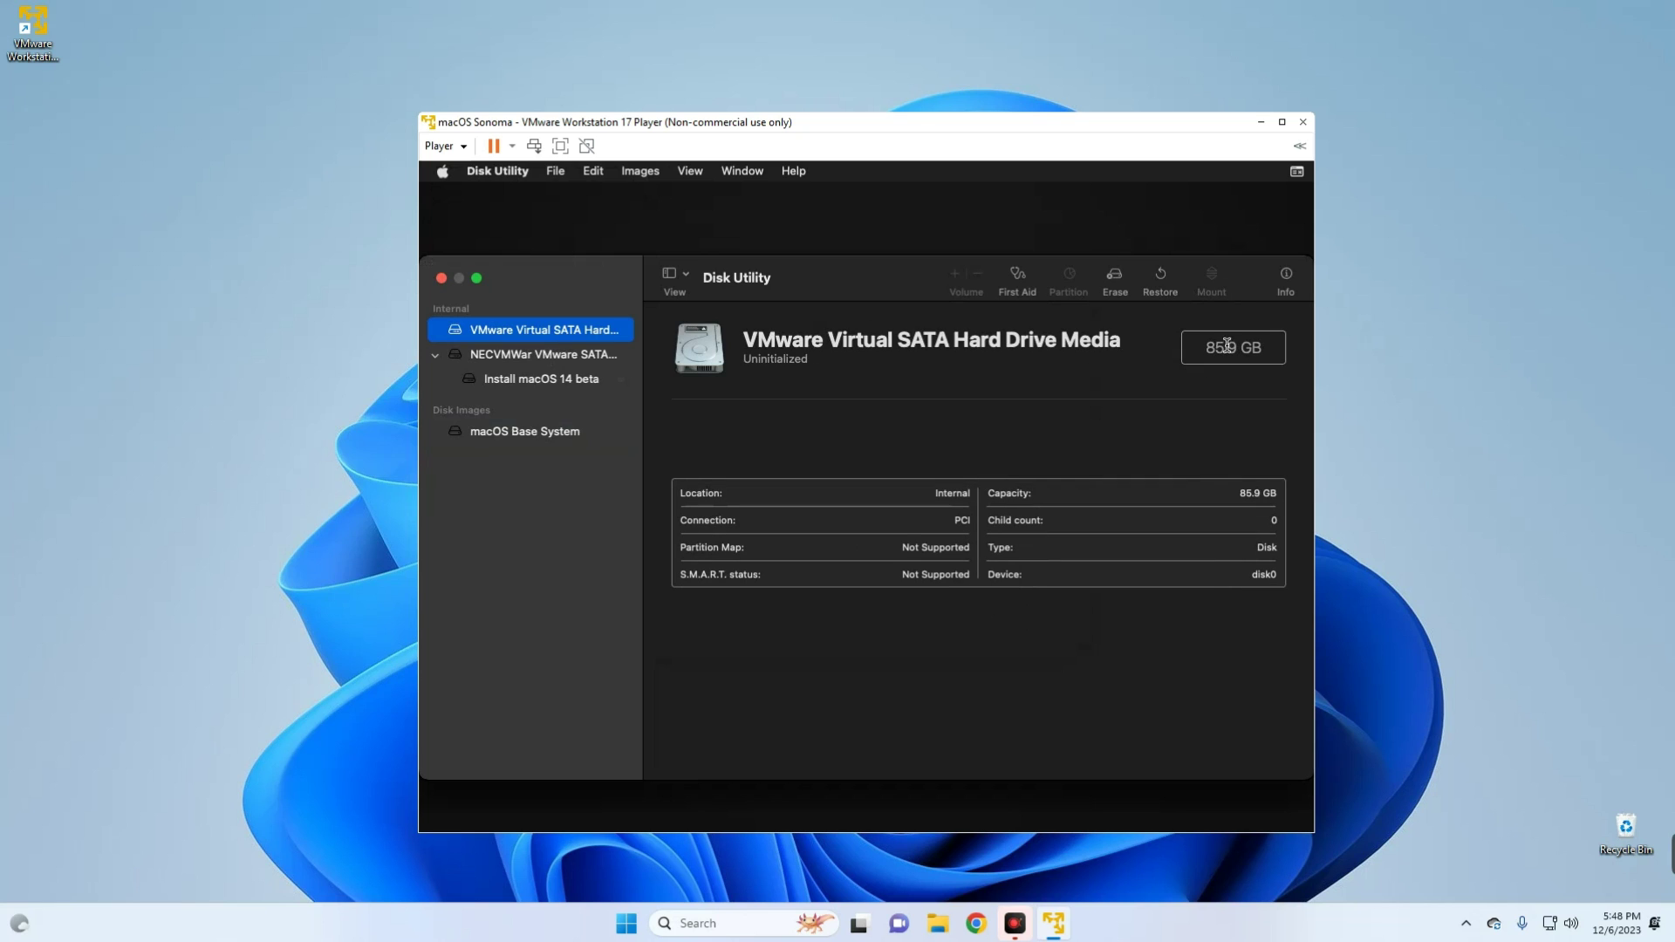
{"action": "left_click_drag", "start_coordinate": [1207, 349], "coordinate": [1264, 347]}
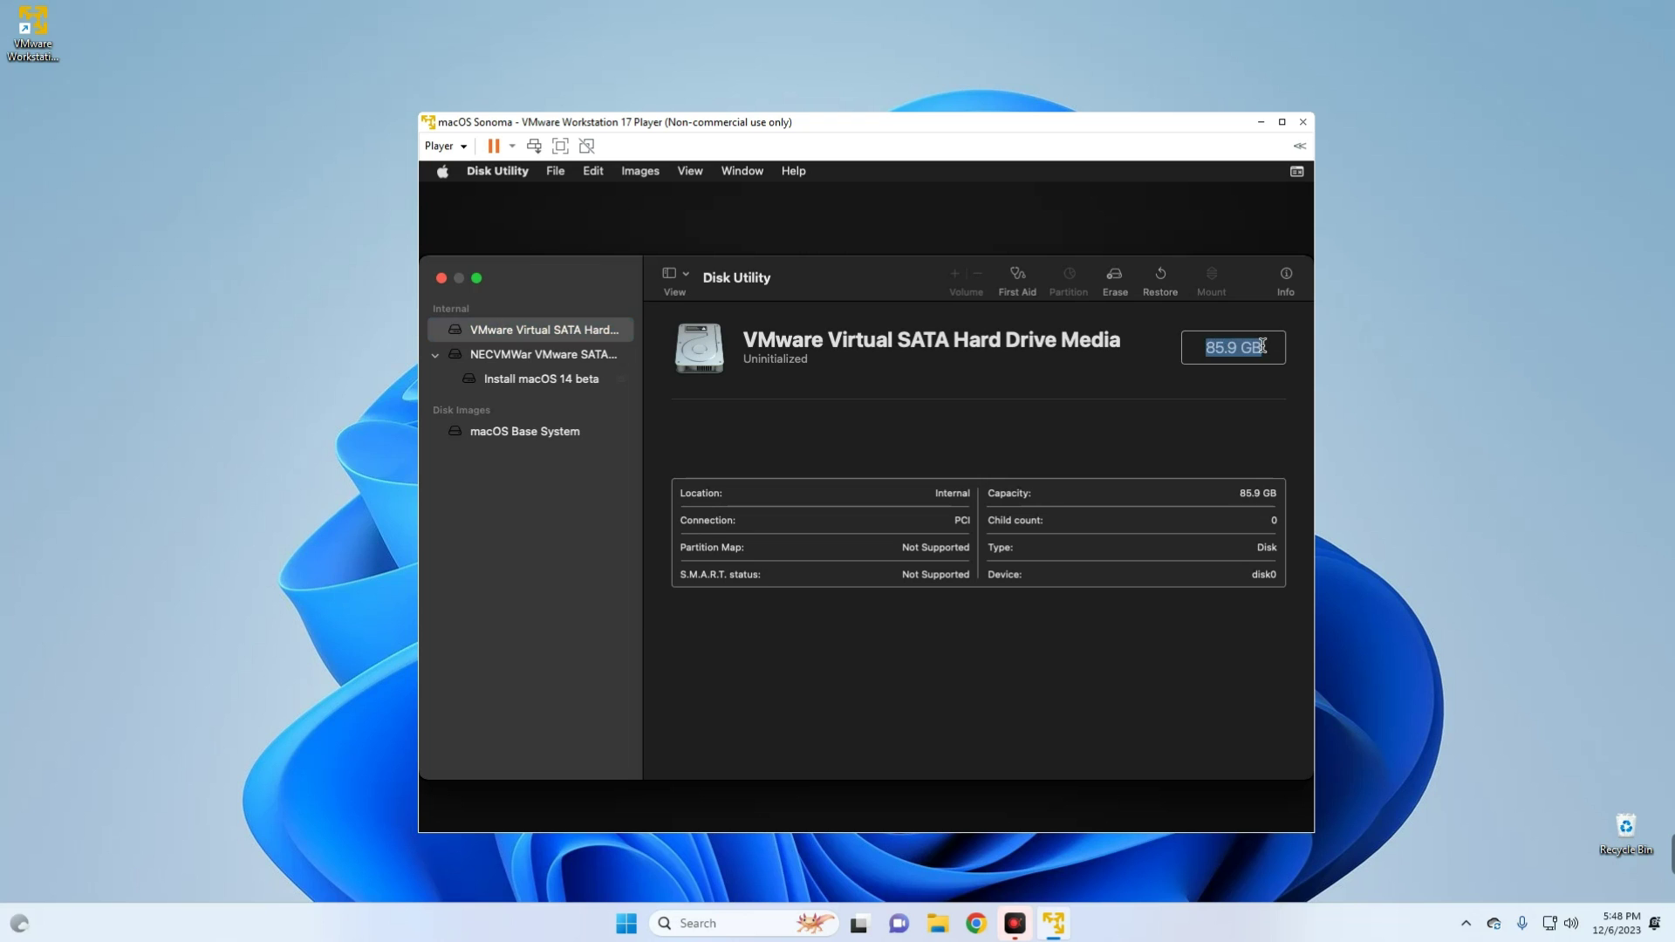
{"action": "left_click", "coordinate": [1082, 345]}
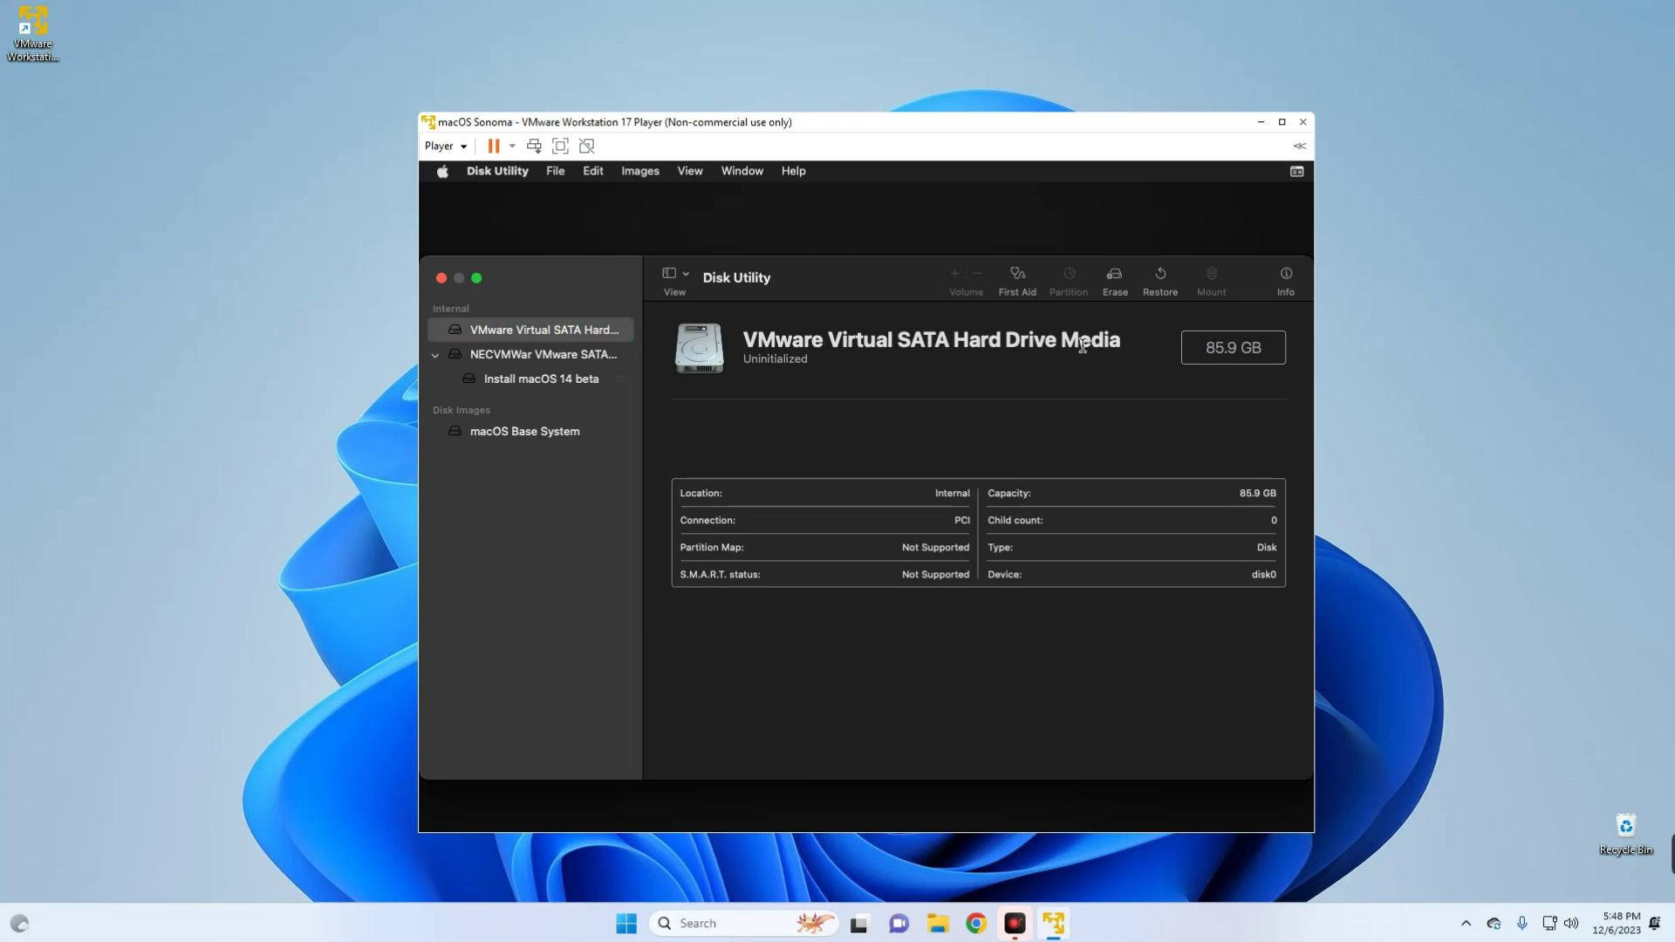
- Erase the drive as APFS volume 'macOS 14', then close Disk Utility
{"action": "left_click", "coordinate": [1115, 279]}
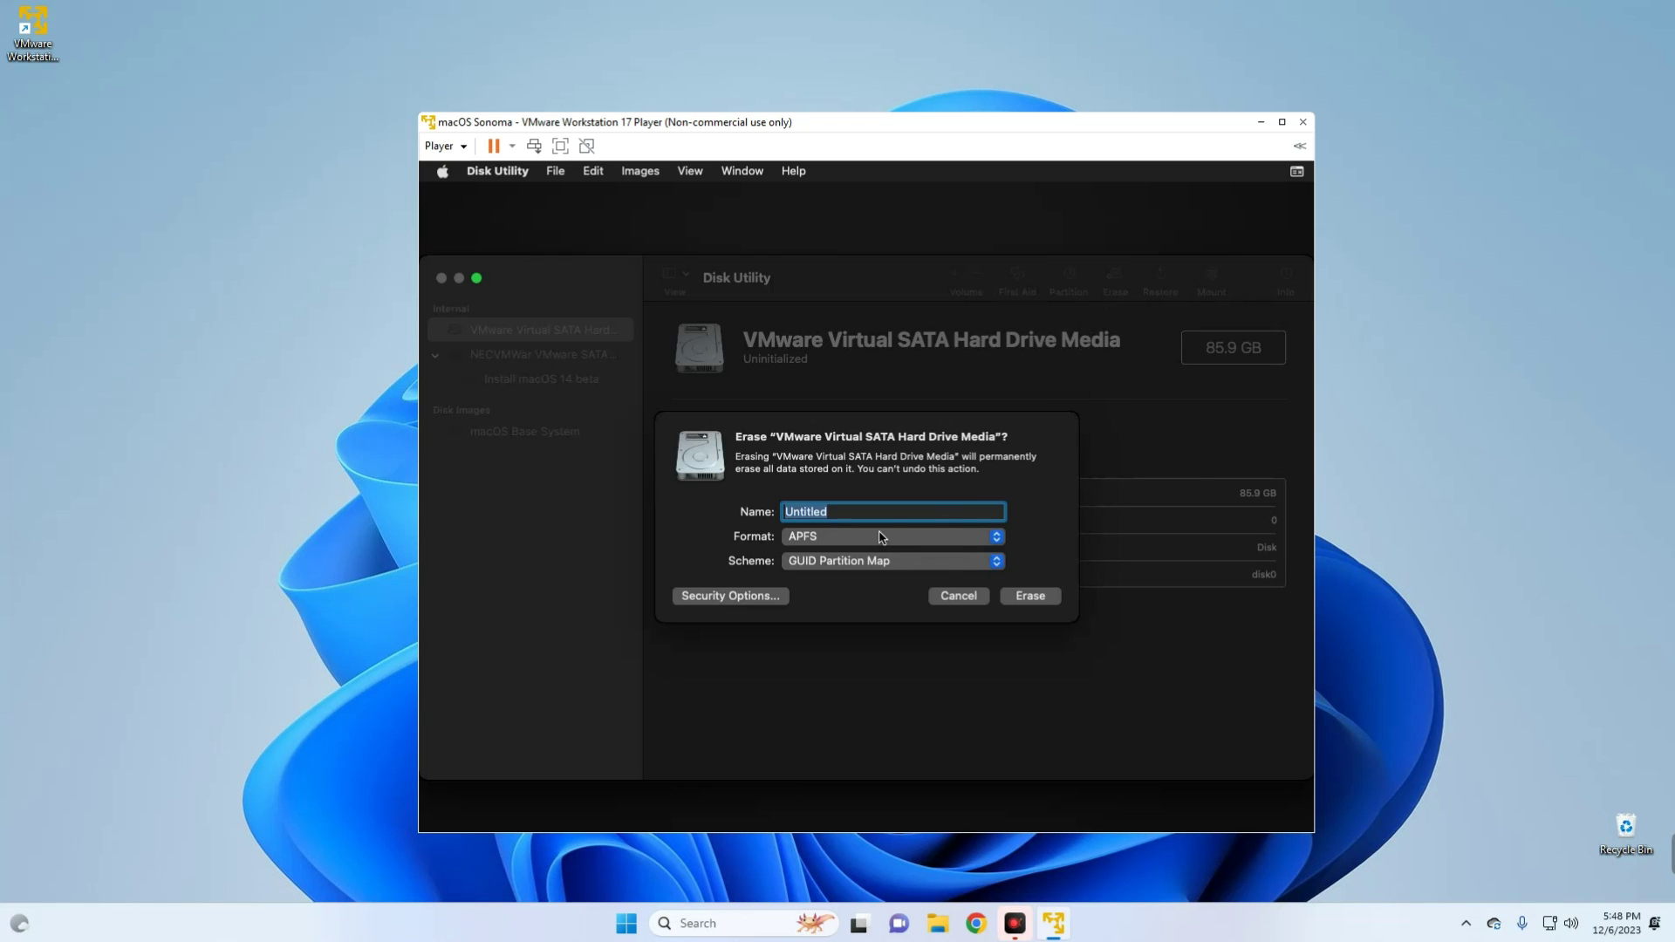
{"action": "type", "text": "macOS 14"}
{"action": "left_click", "coordinate": [1034, 601]}
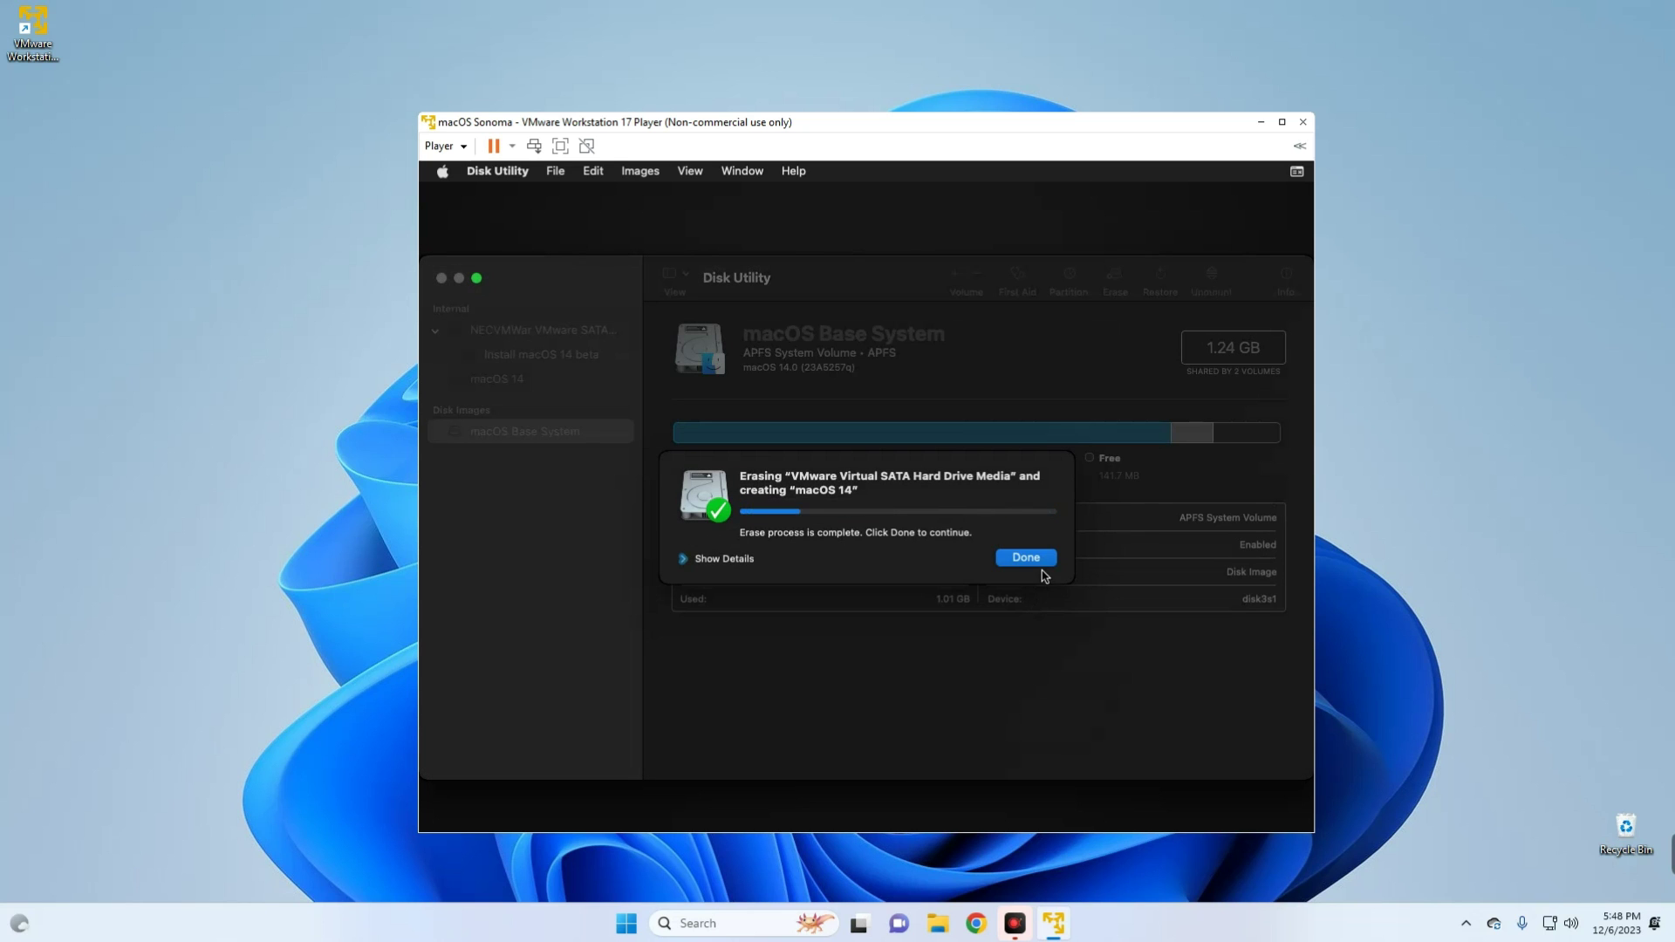
{"action": "left_click", "coordinate": [1025, 558]}
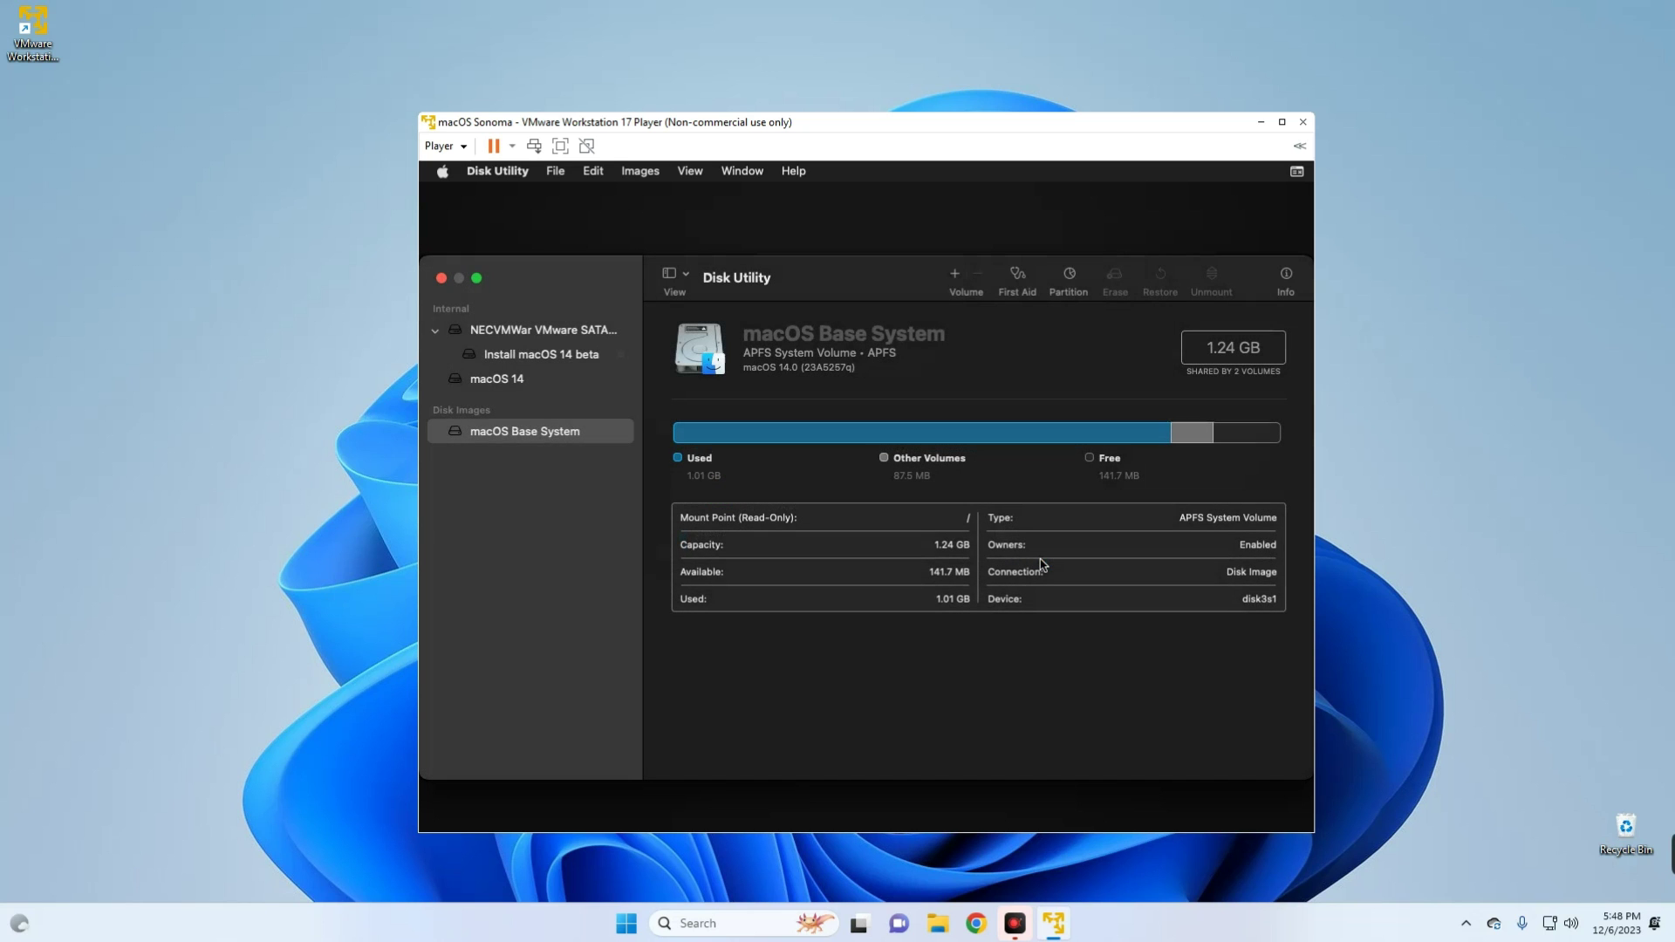
{"action": "left_click", "coordinate": [442, 278]}
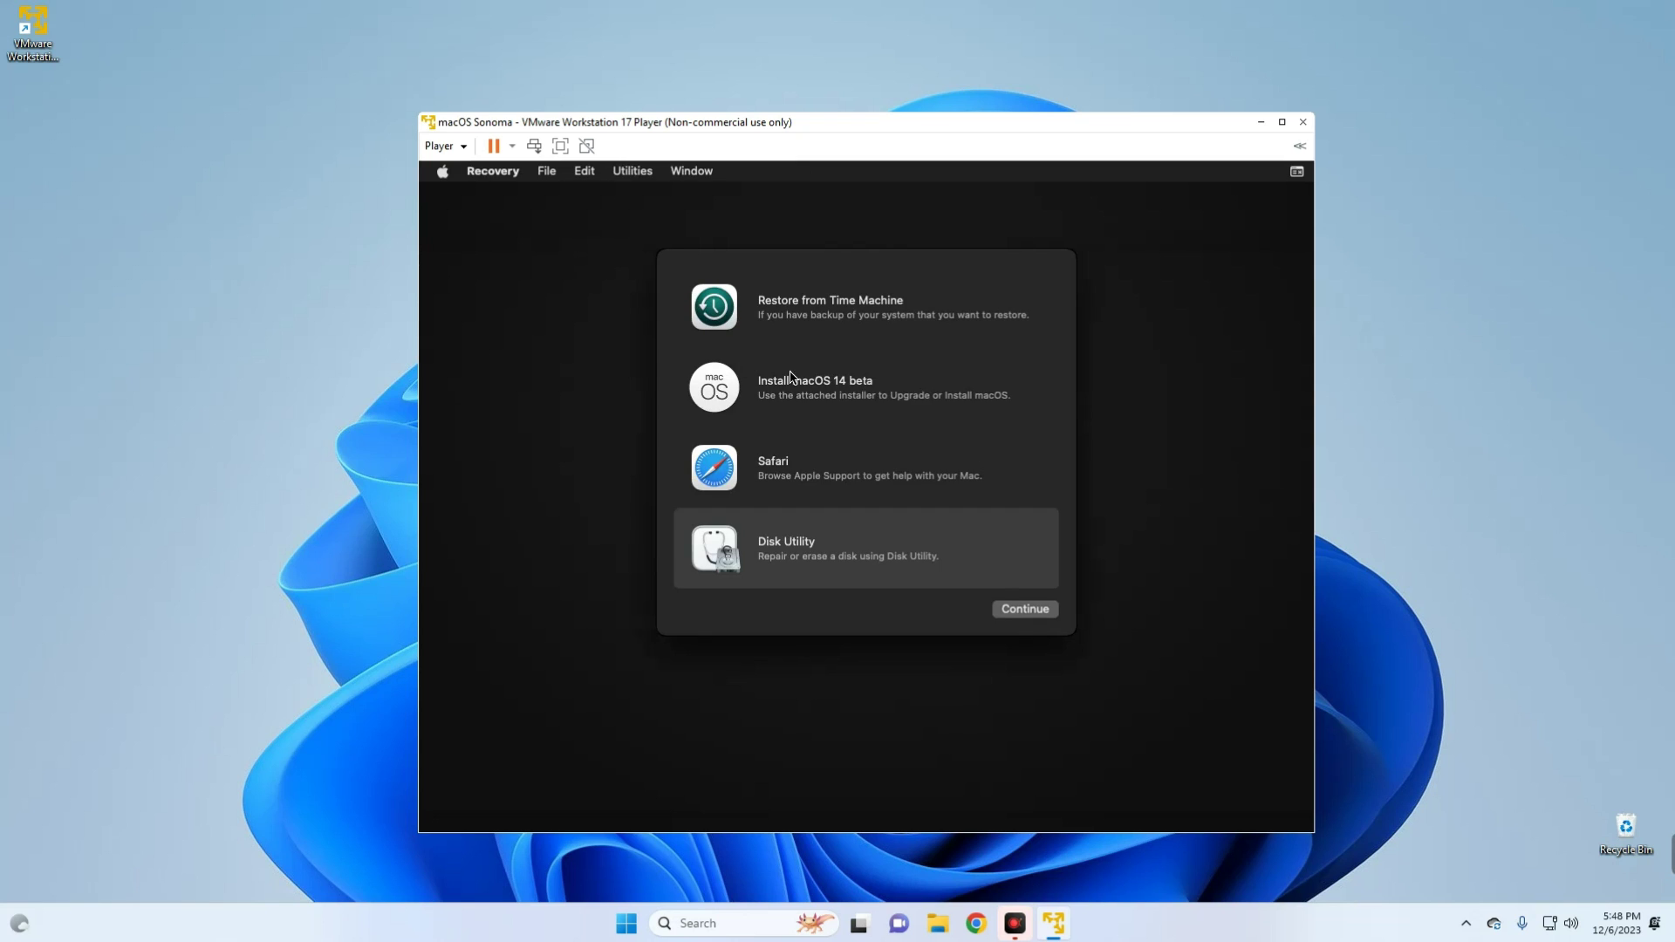
- Run the macOS 14 beta installer, accept the license, and install onto the macOS 14 disk
{"action": "left_click", "coordinate": [861, 397]}
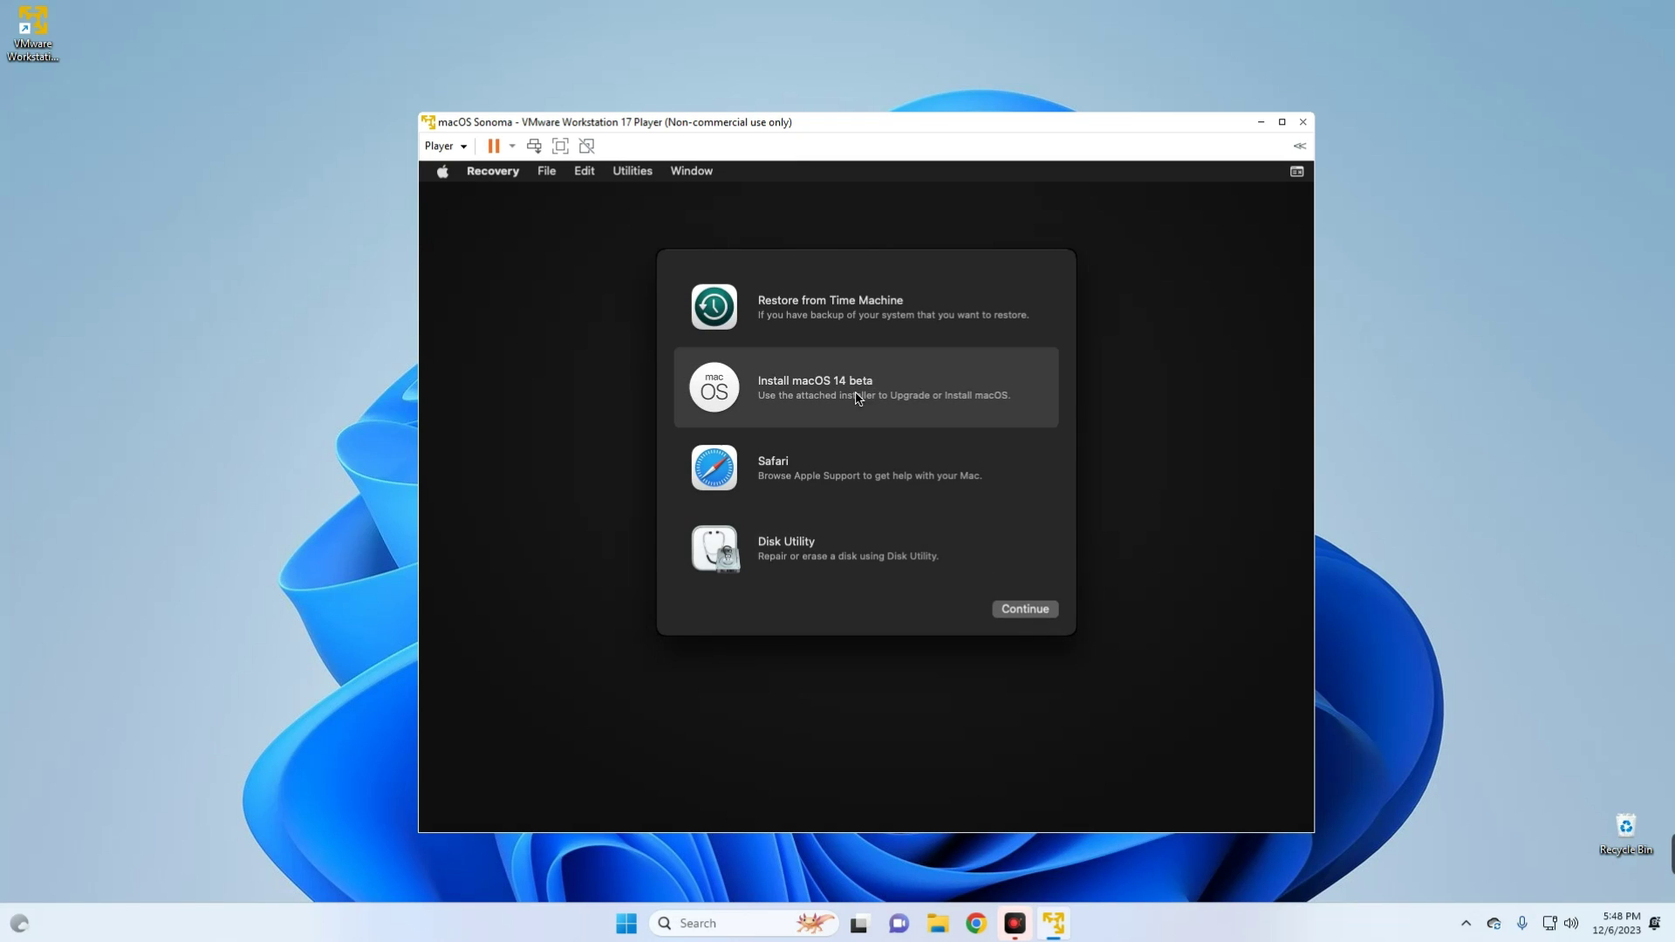
{"action": "left_click", "coordinate": [1022, 610]}
{"action": "left_click", "coordinate": [889, 725]}
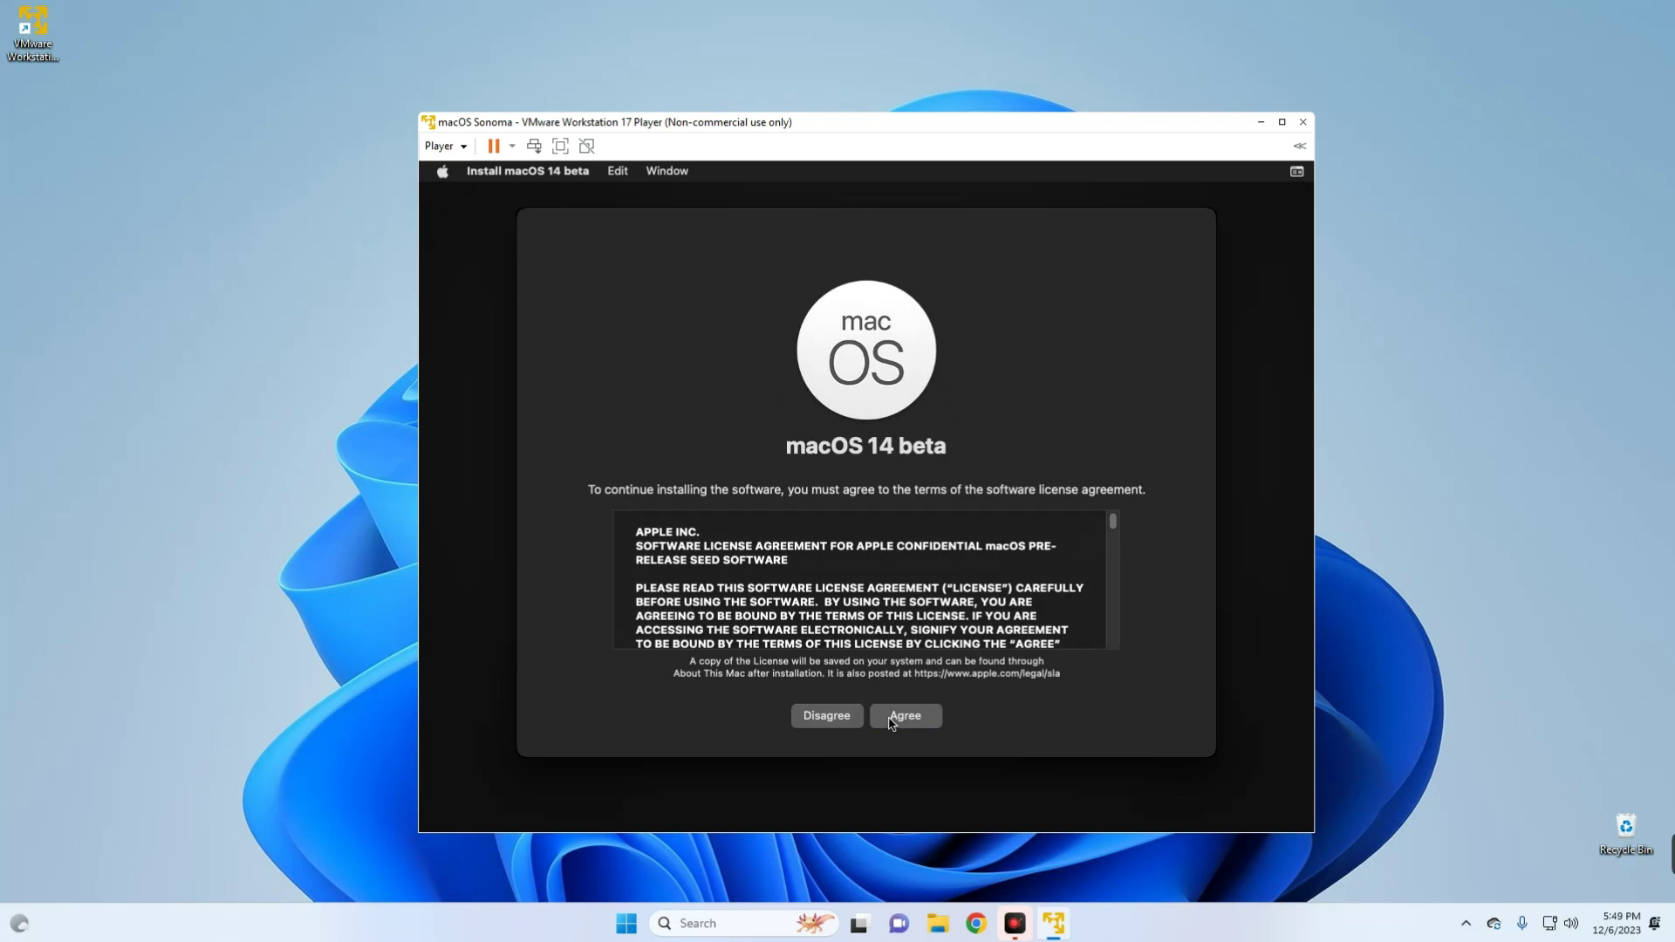
{"action": "left_click", "coordinate": [911, 726]}
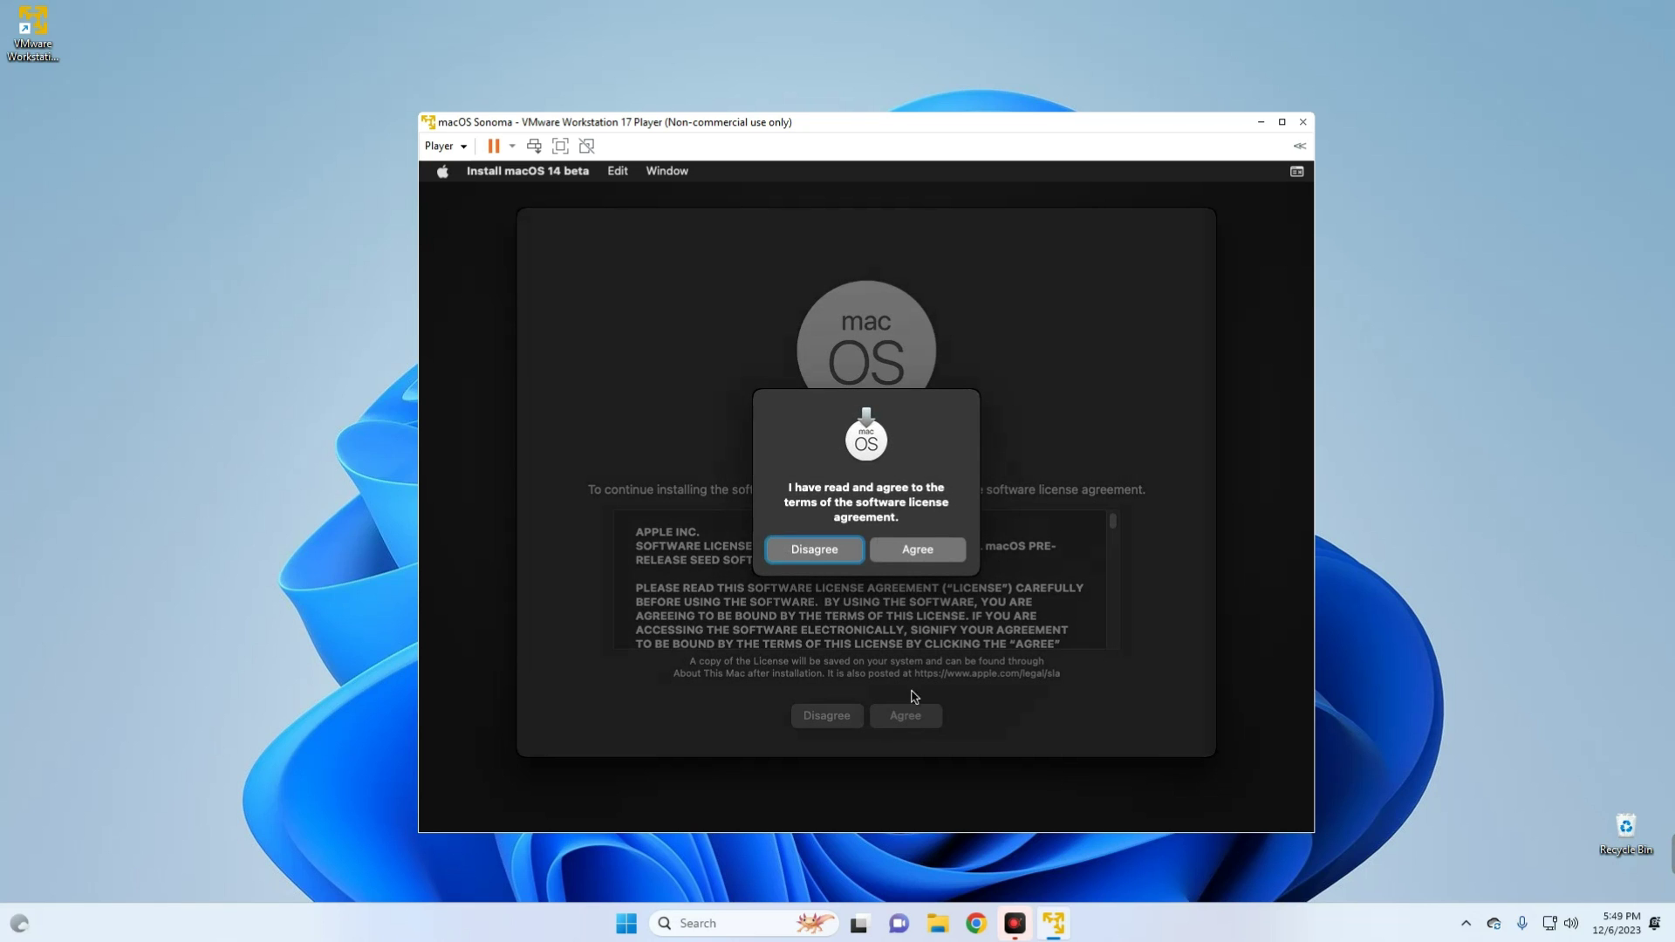
{"action": "left_click", "coordinate": [908, 550]}
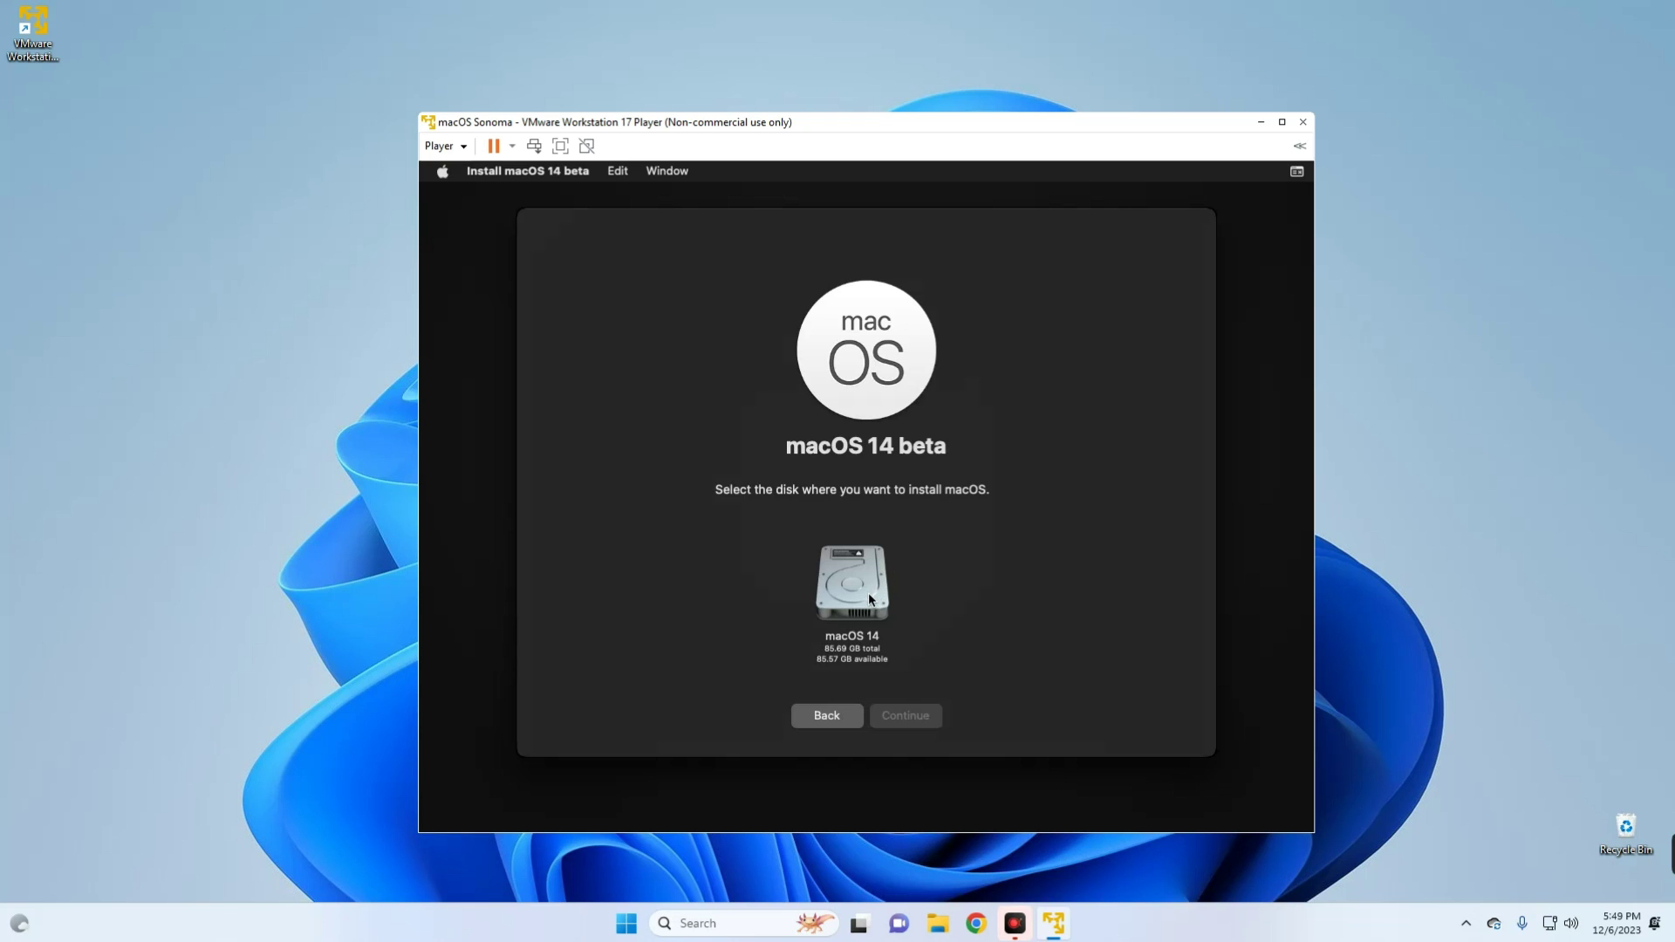
{"action": "left_click", "coordinate": [869, 598]}
{"action": "left_click", "coordinate": [905, 717]}
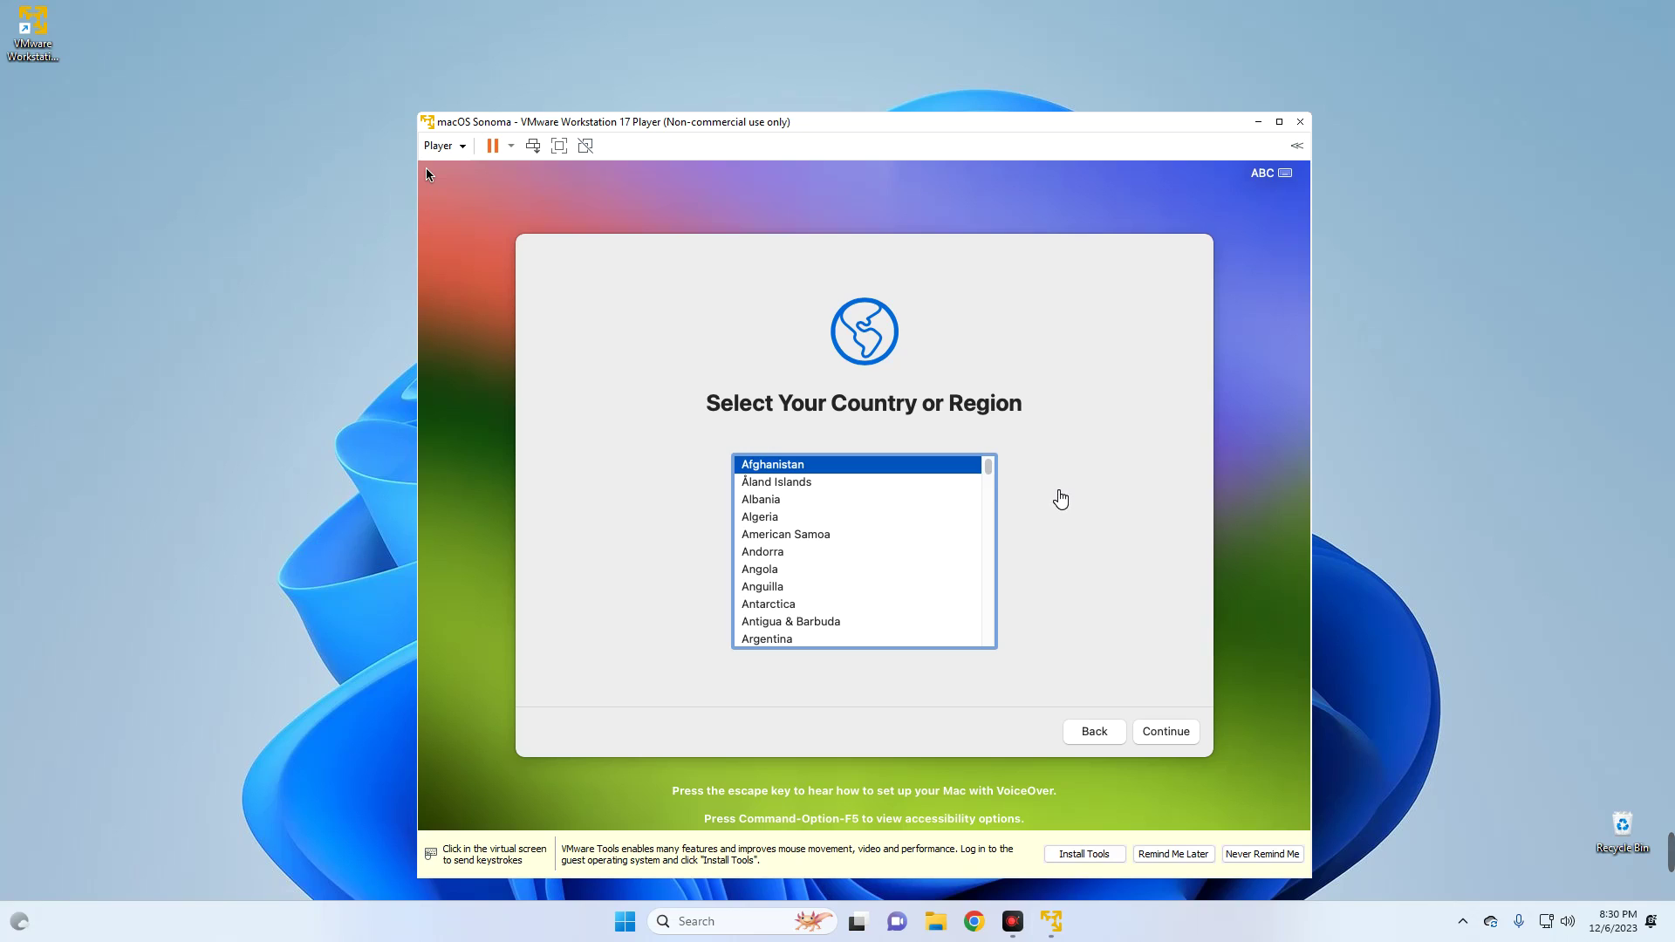
- Enter the user's full name, account name and password twice, then complete setup to the desktop
{"action": "left_click", "coordinate": [1167, 733]}
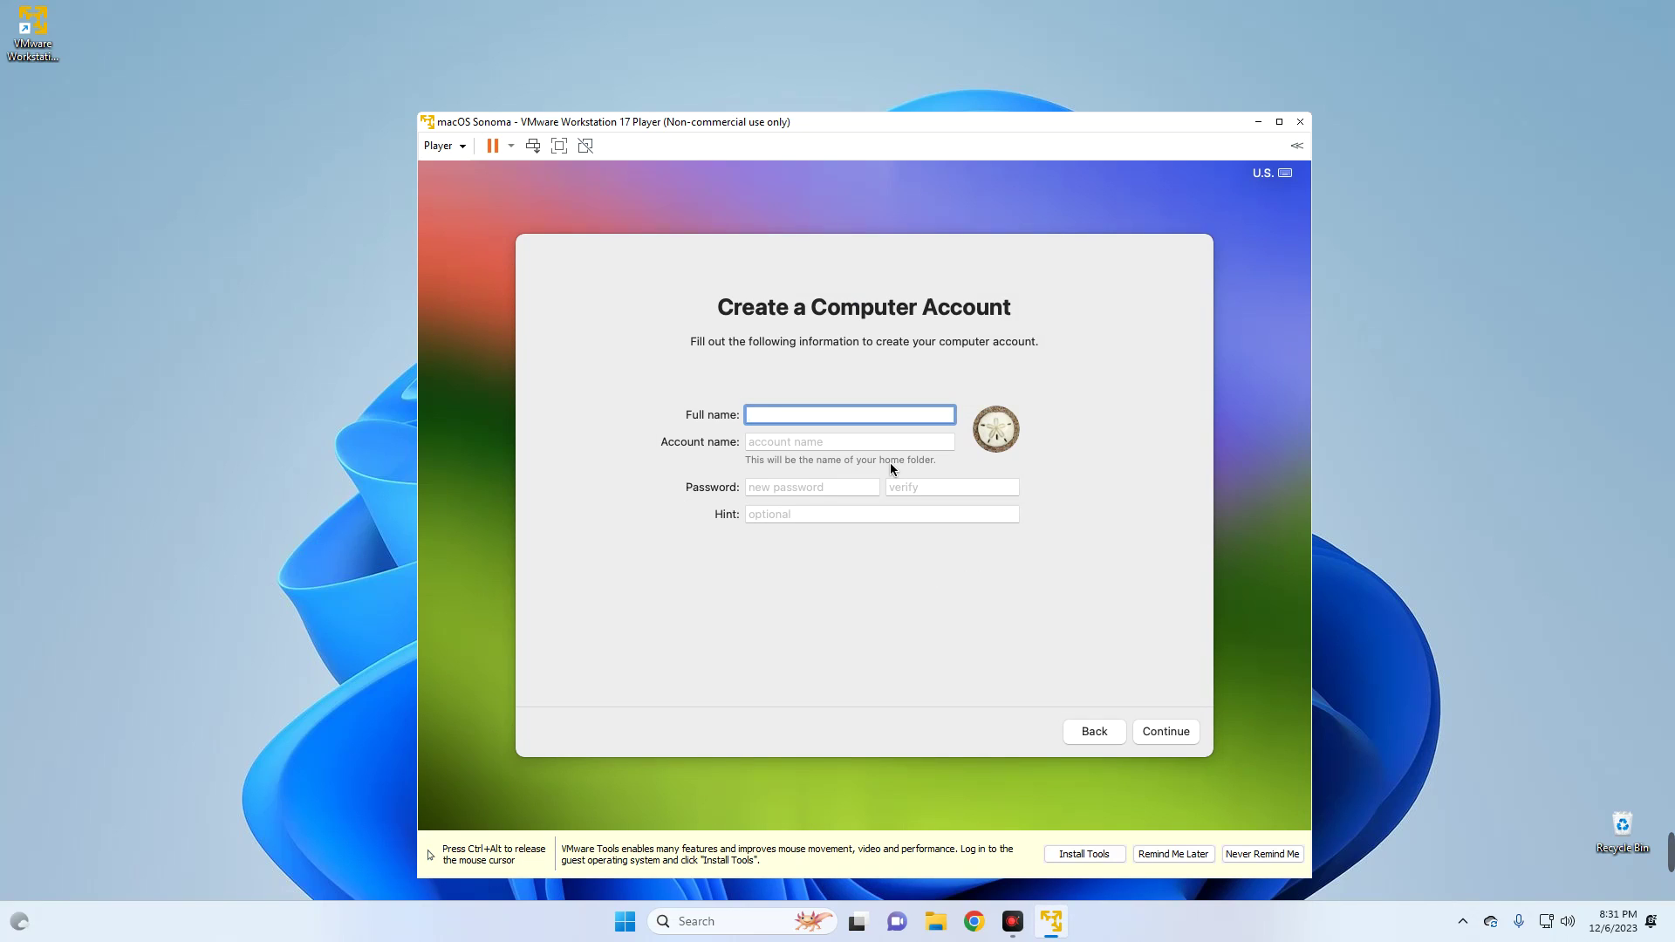
{"action": "type", "text": "Everything Tech"}
{"action": "key", "text": "Tab"}
{"action": "type", "text": "teema"}
{"action": "key", "text": "Tab"}
{"action": "type", "text": "1234"}
{"action": "key", "text": "Tab"}
{"action": "type", "text": "1234"}
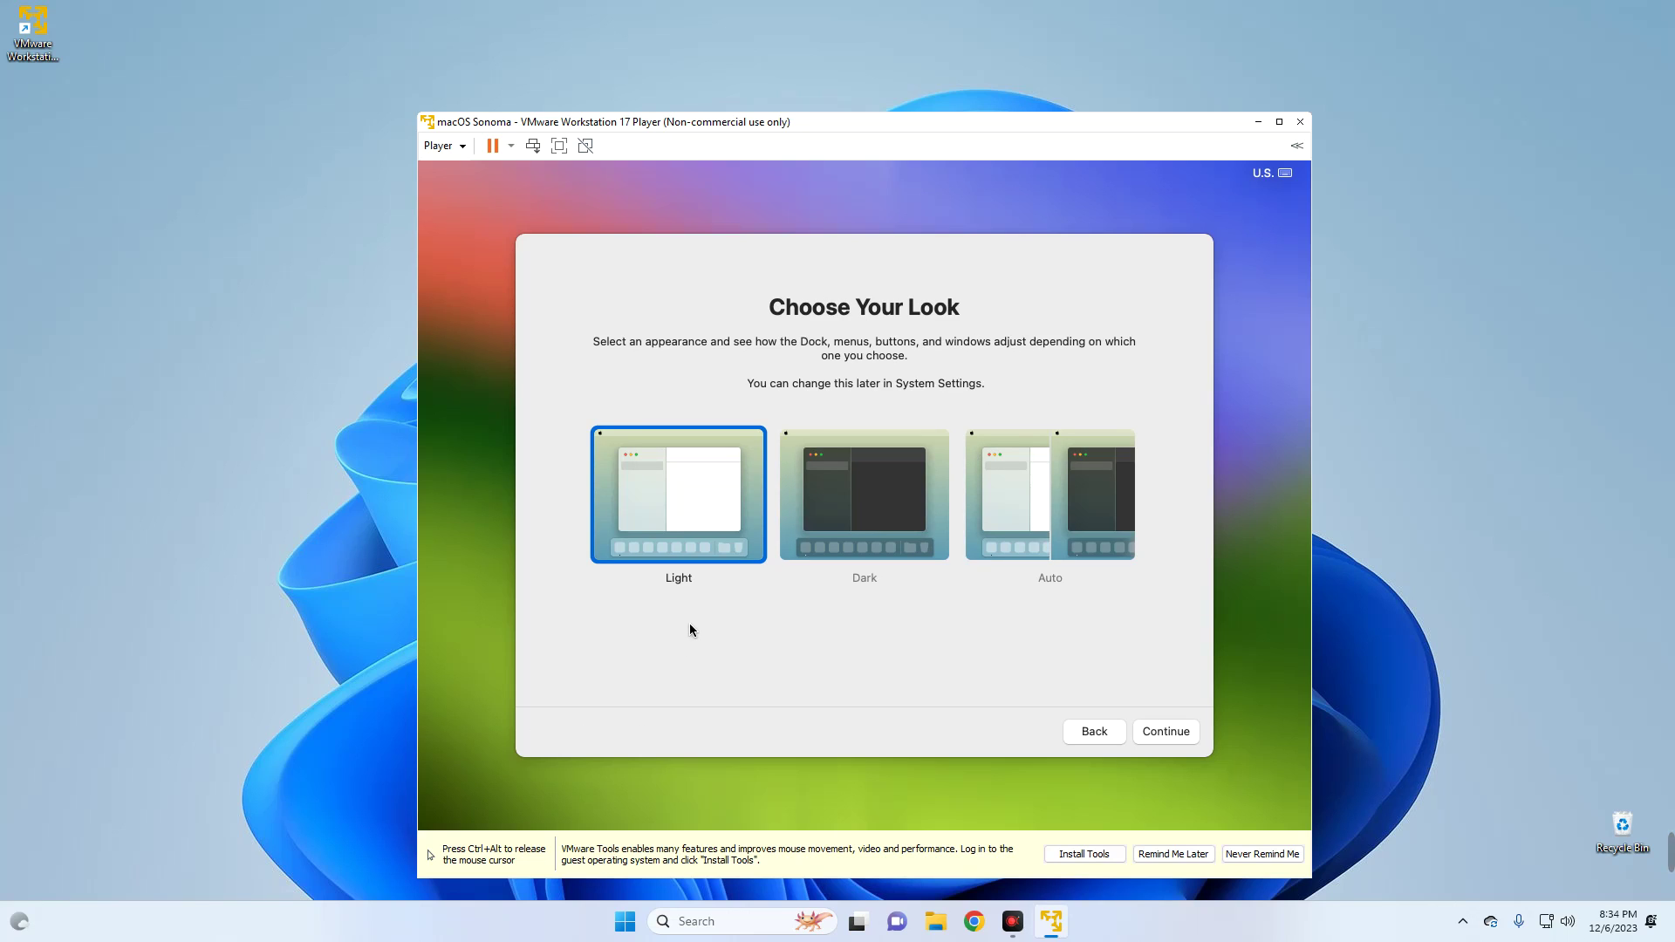
{"action": "left_click", "coordinate": [1166, 731]}
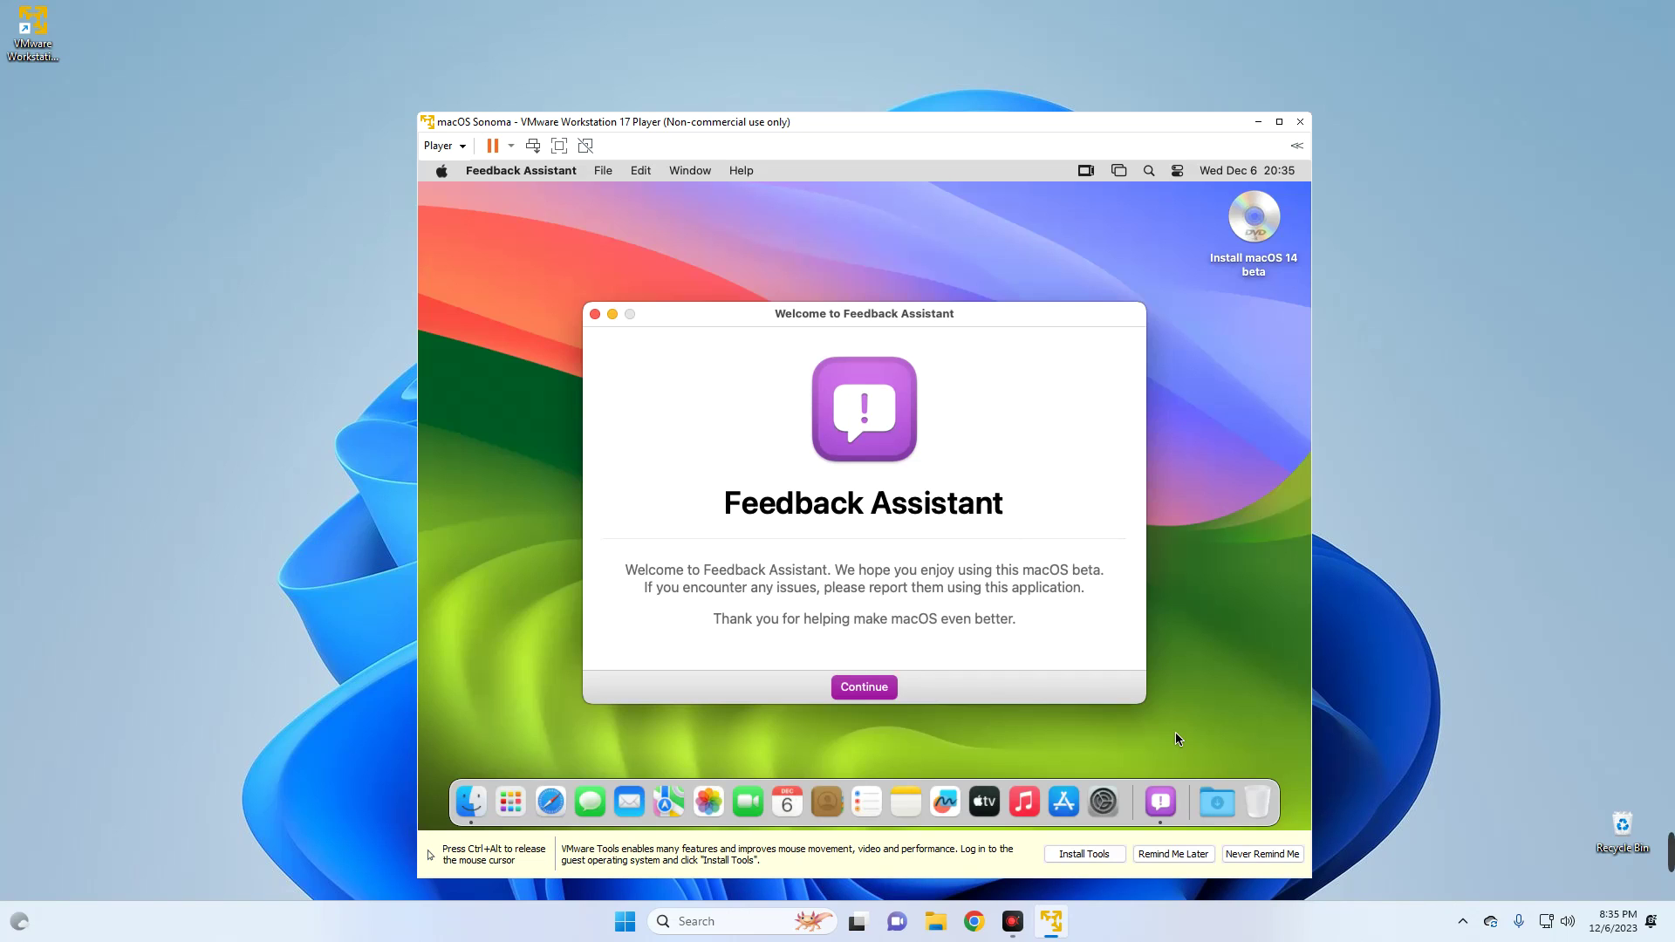
{"action": "left_click", "coordinate": [850, 689]}
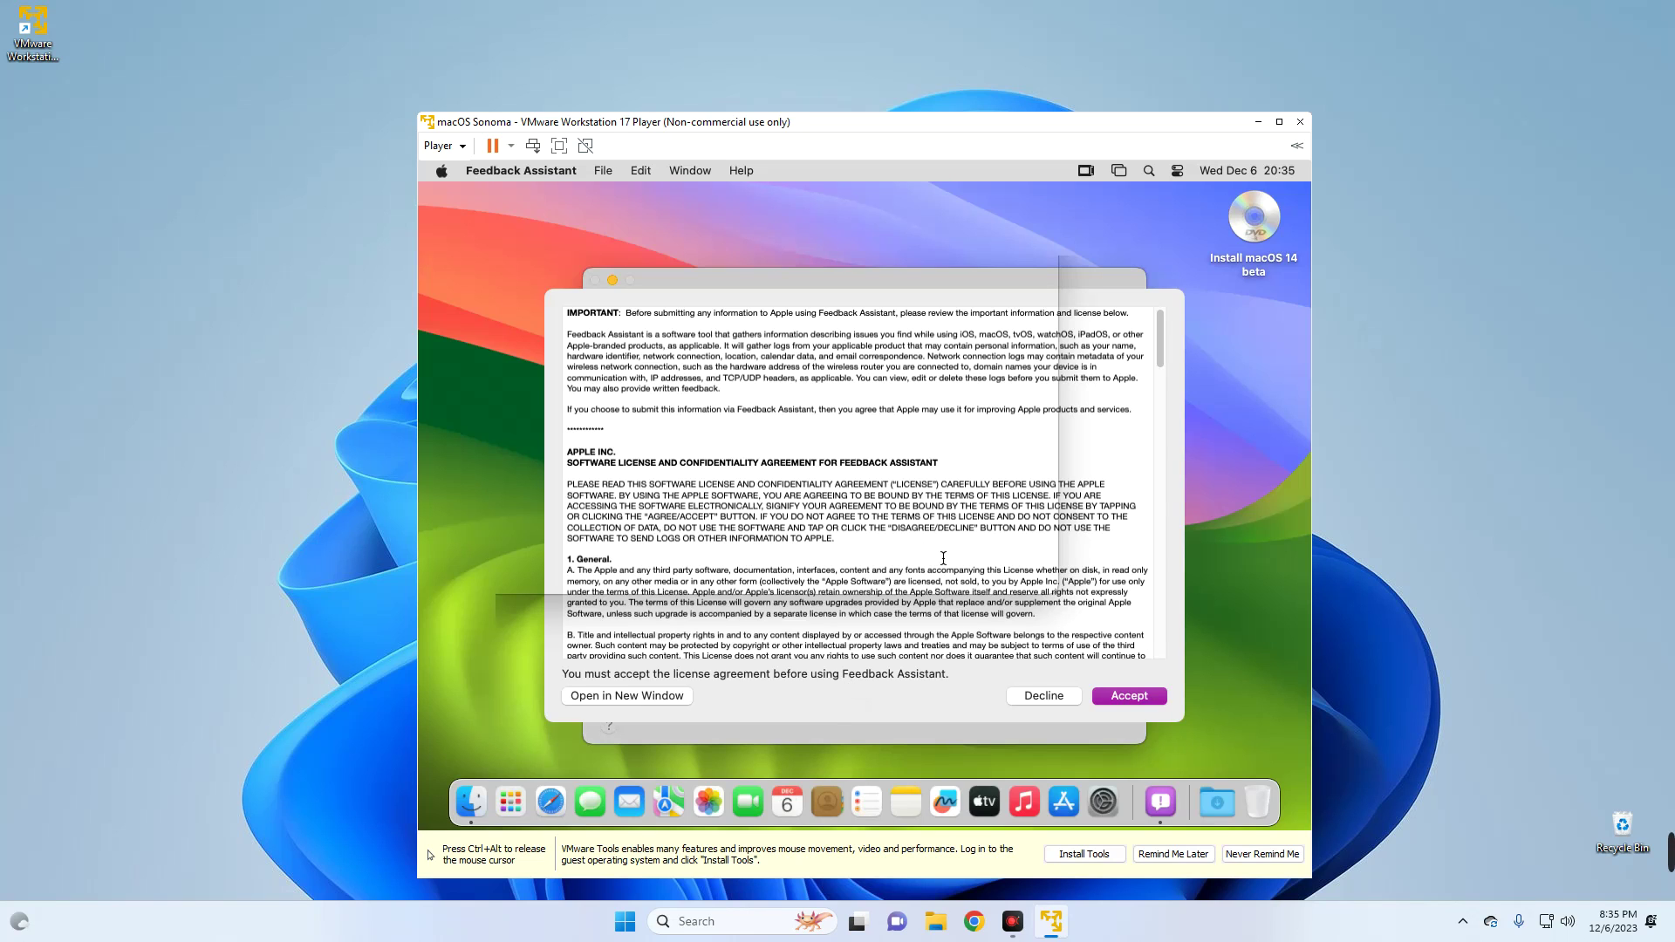
- Accept the Feedback Assistant license and close its Apple ID sign-in window
{"action": "left_click", "coordinate": [1126, 695]}
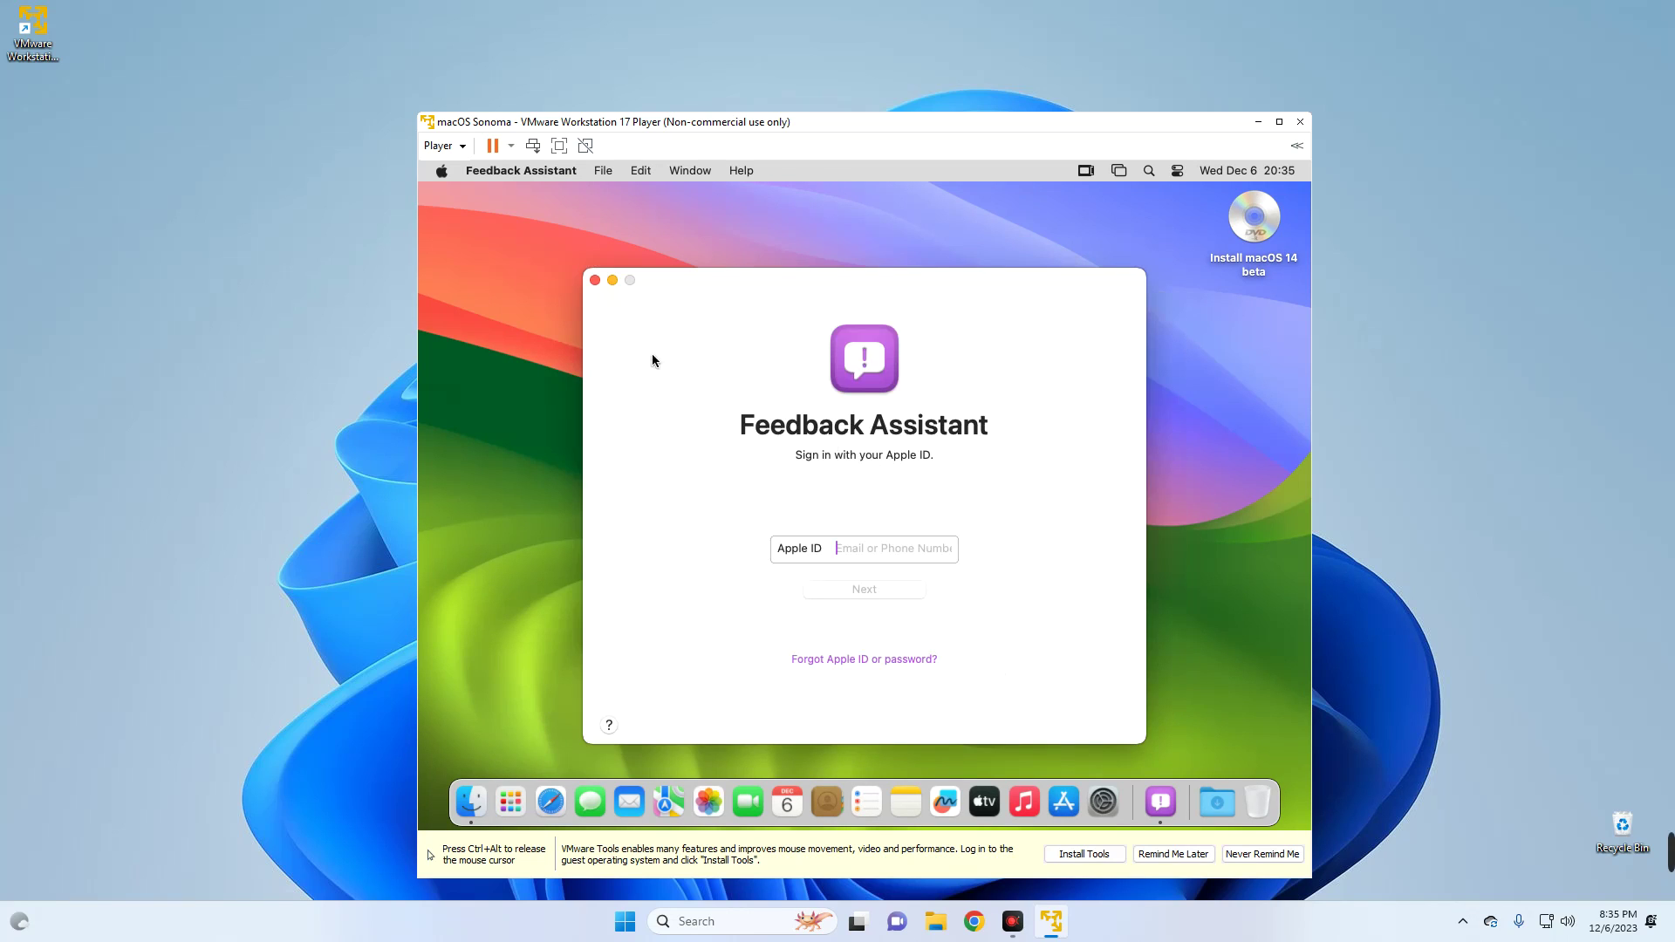
{"action": "left_click", "coordinate": [596, 280]}
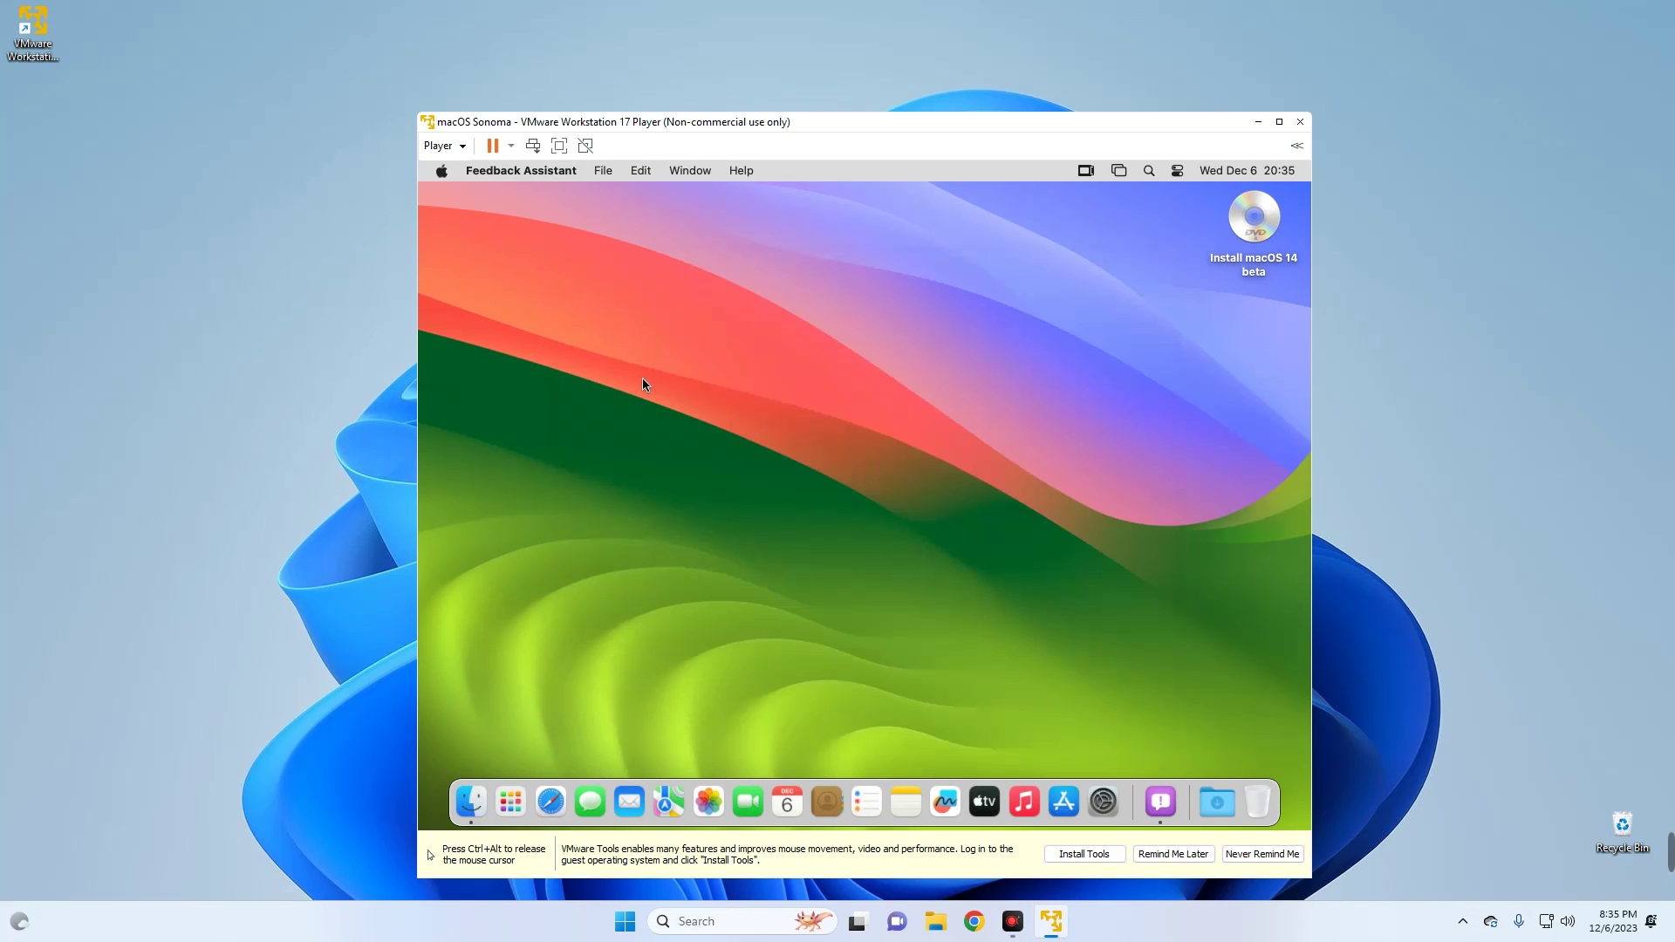
{"action": "left_click", "coordinate": [444, 172]}
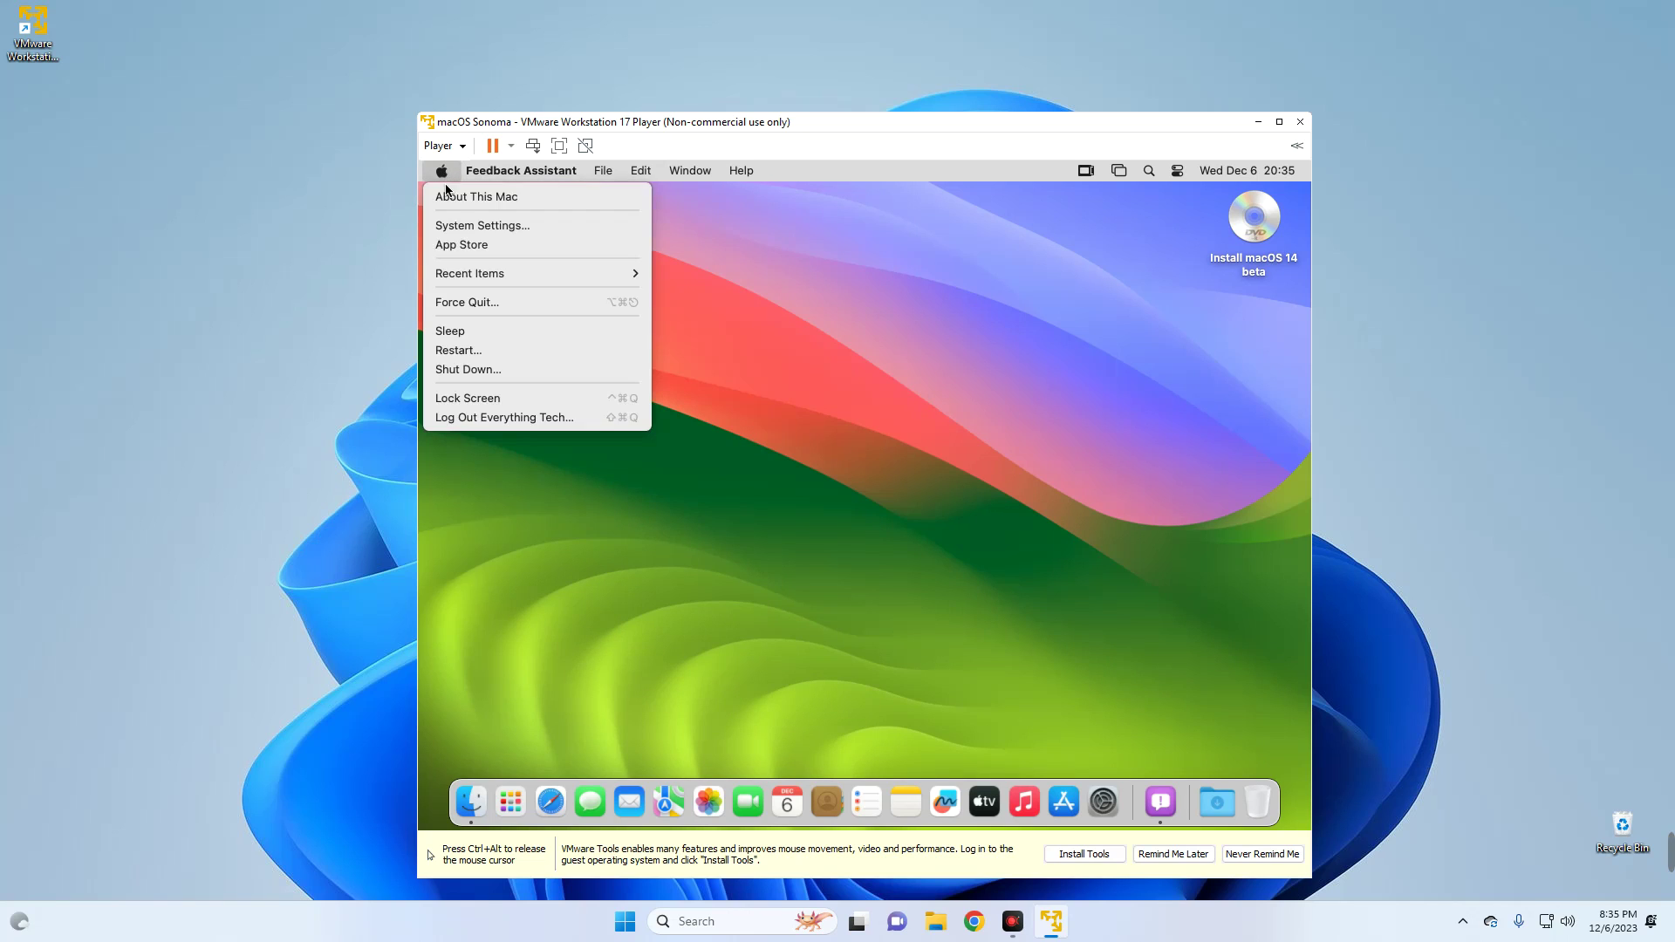
{"action": "left_click", "coordinate": [487, 206]}
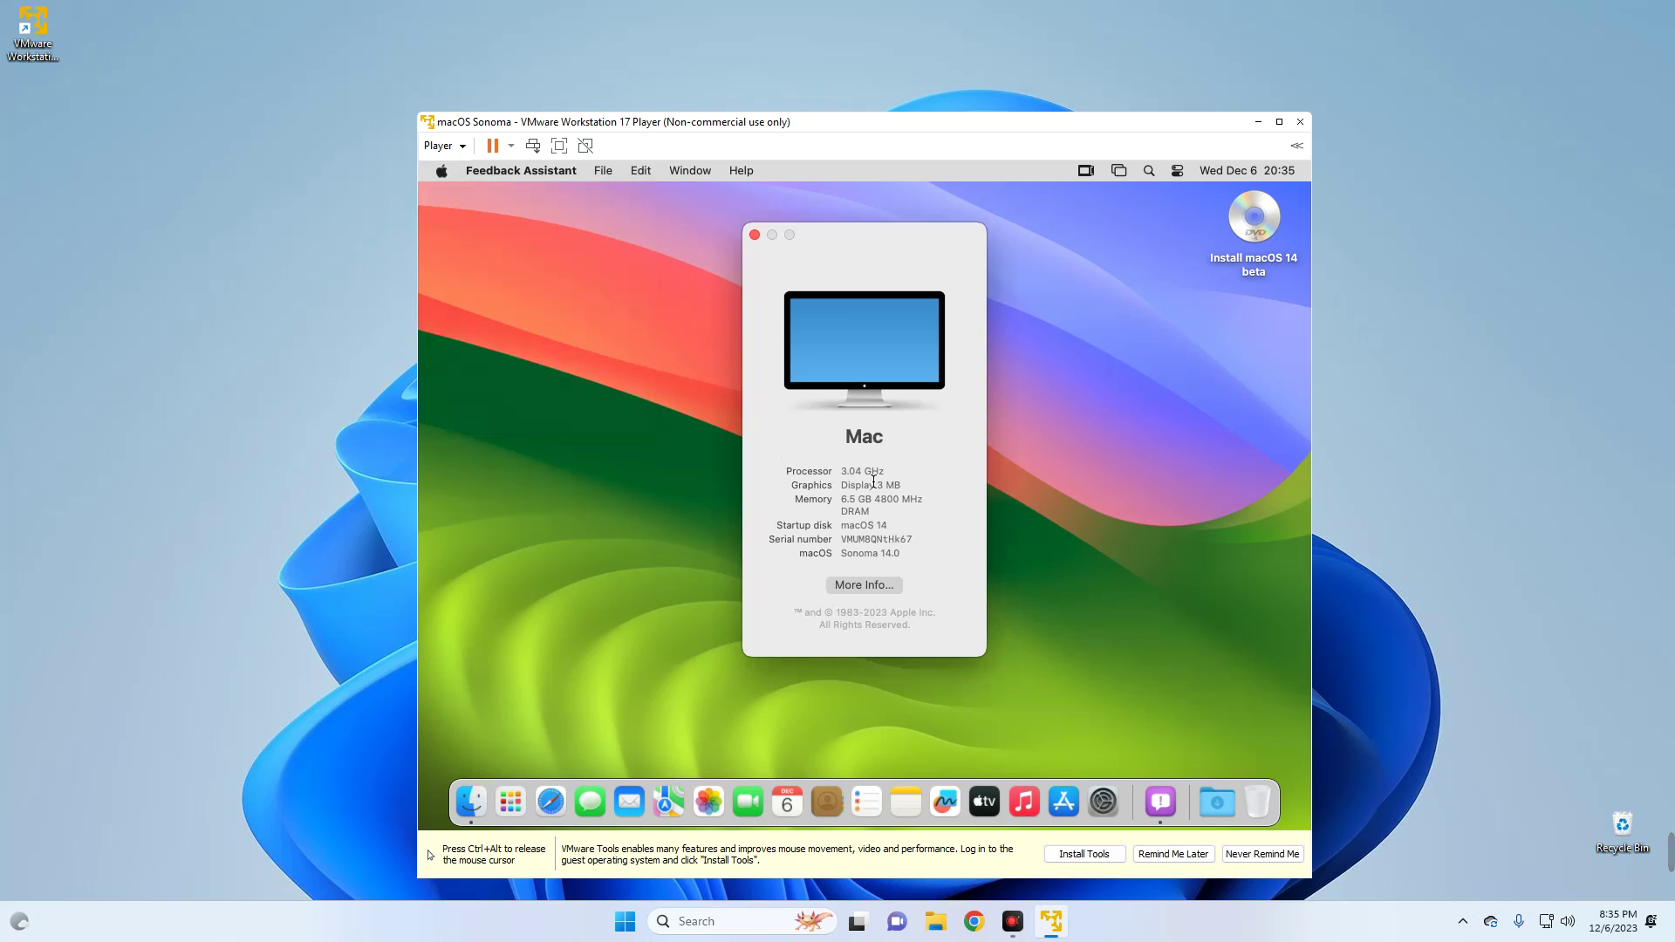
{"action": "left_click_drag", "start_coordinate": [903, 489], "coordinate": [842, 486]}
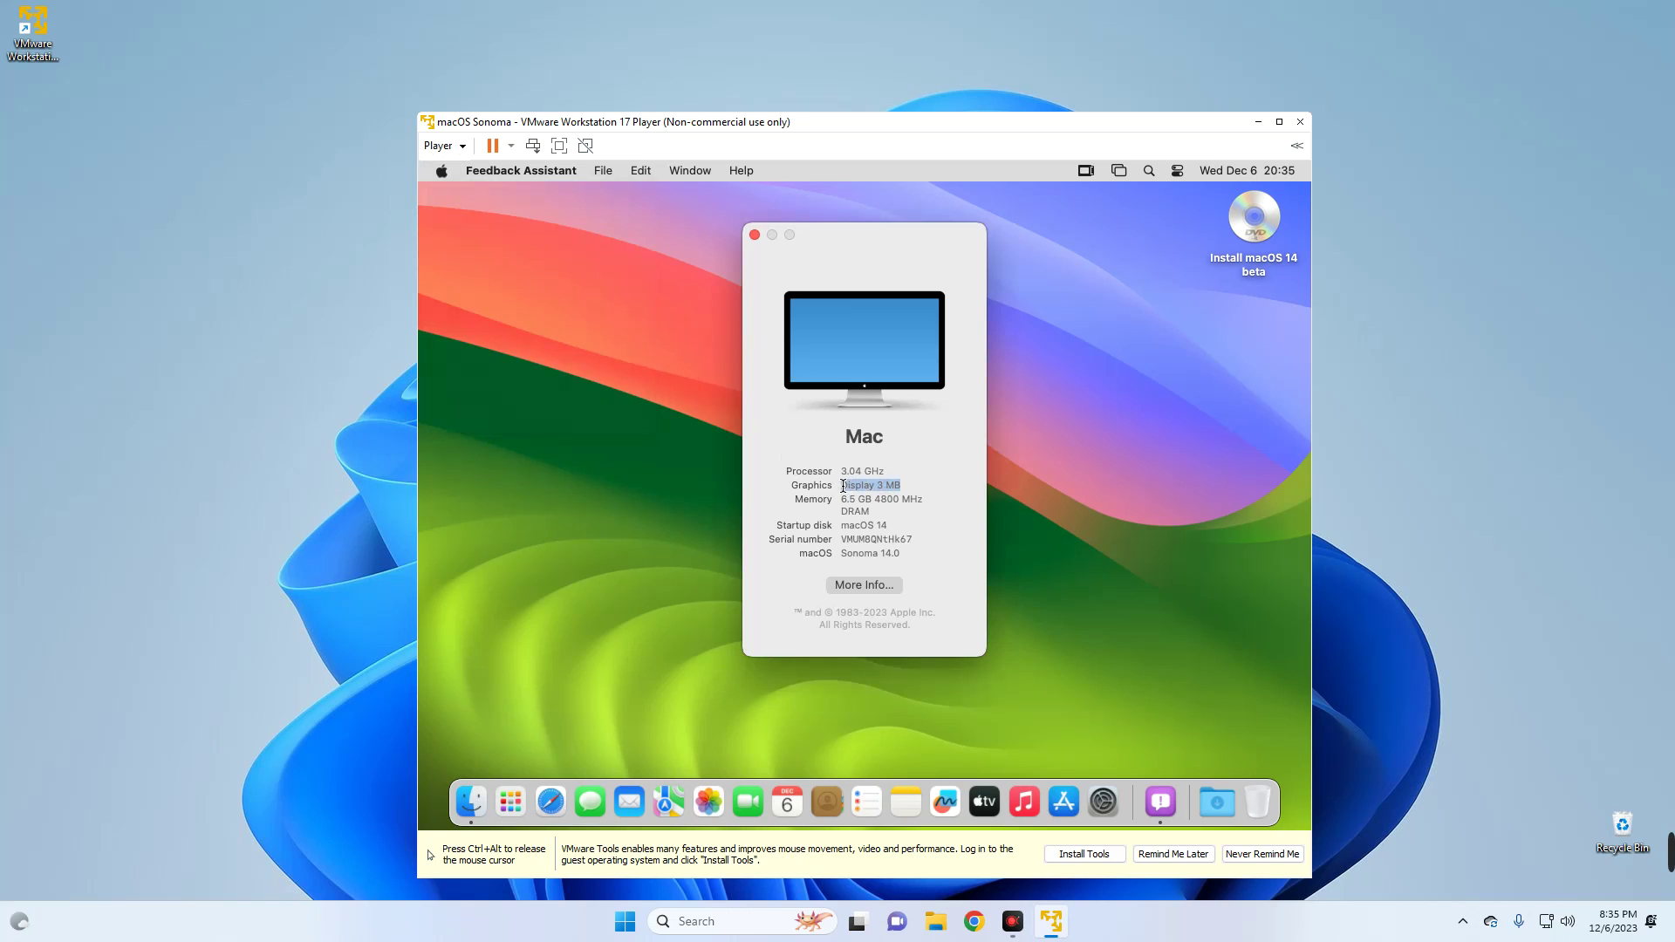
{"action": "left_click", "coordinate": [891, 486]}
{"action": "left_click", "coordinate": [755, 234]}
{"action": "key", "text": "ctrl+alt"}
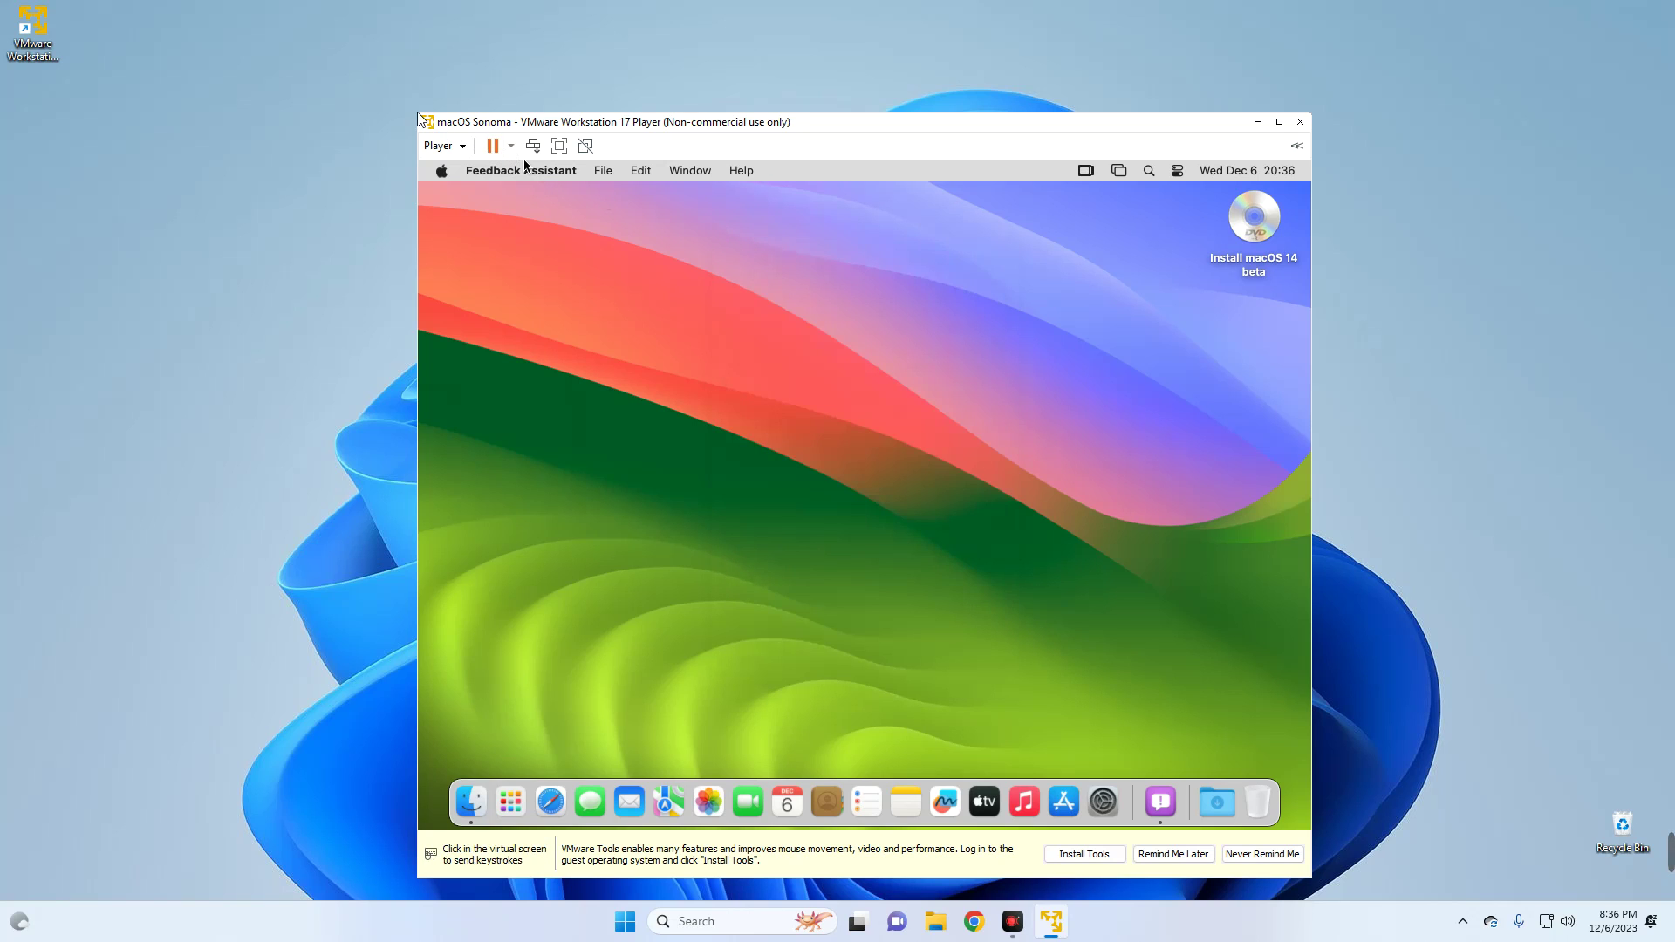
- Release the mouse with Ctrl+Alt and move the windowed VM toward the screen centre
{"action": "left_click_drag", "start_coordinate": [427, 117], "coordinate": [222, 66]}
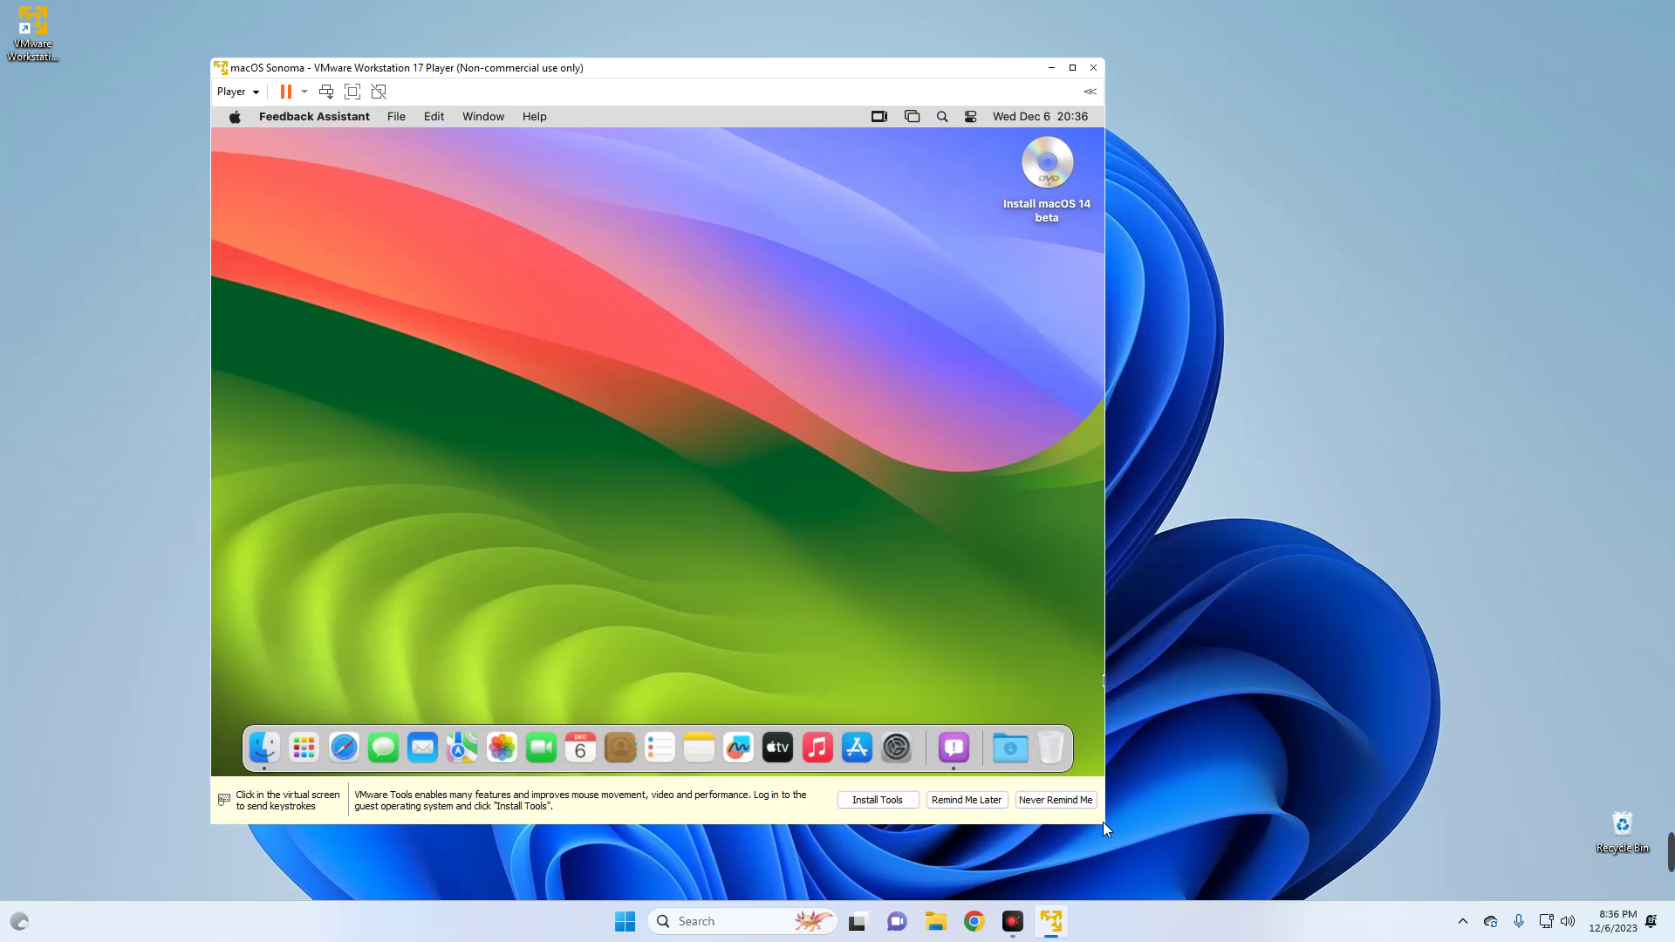
{"action": "left_click_drag", "start_coordinate": [1102, 821], "coordinate": [1346, 890]}
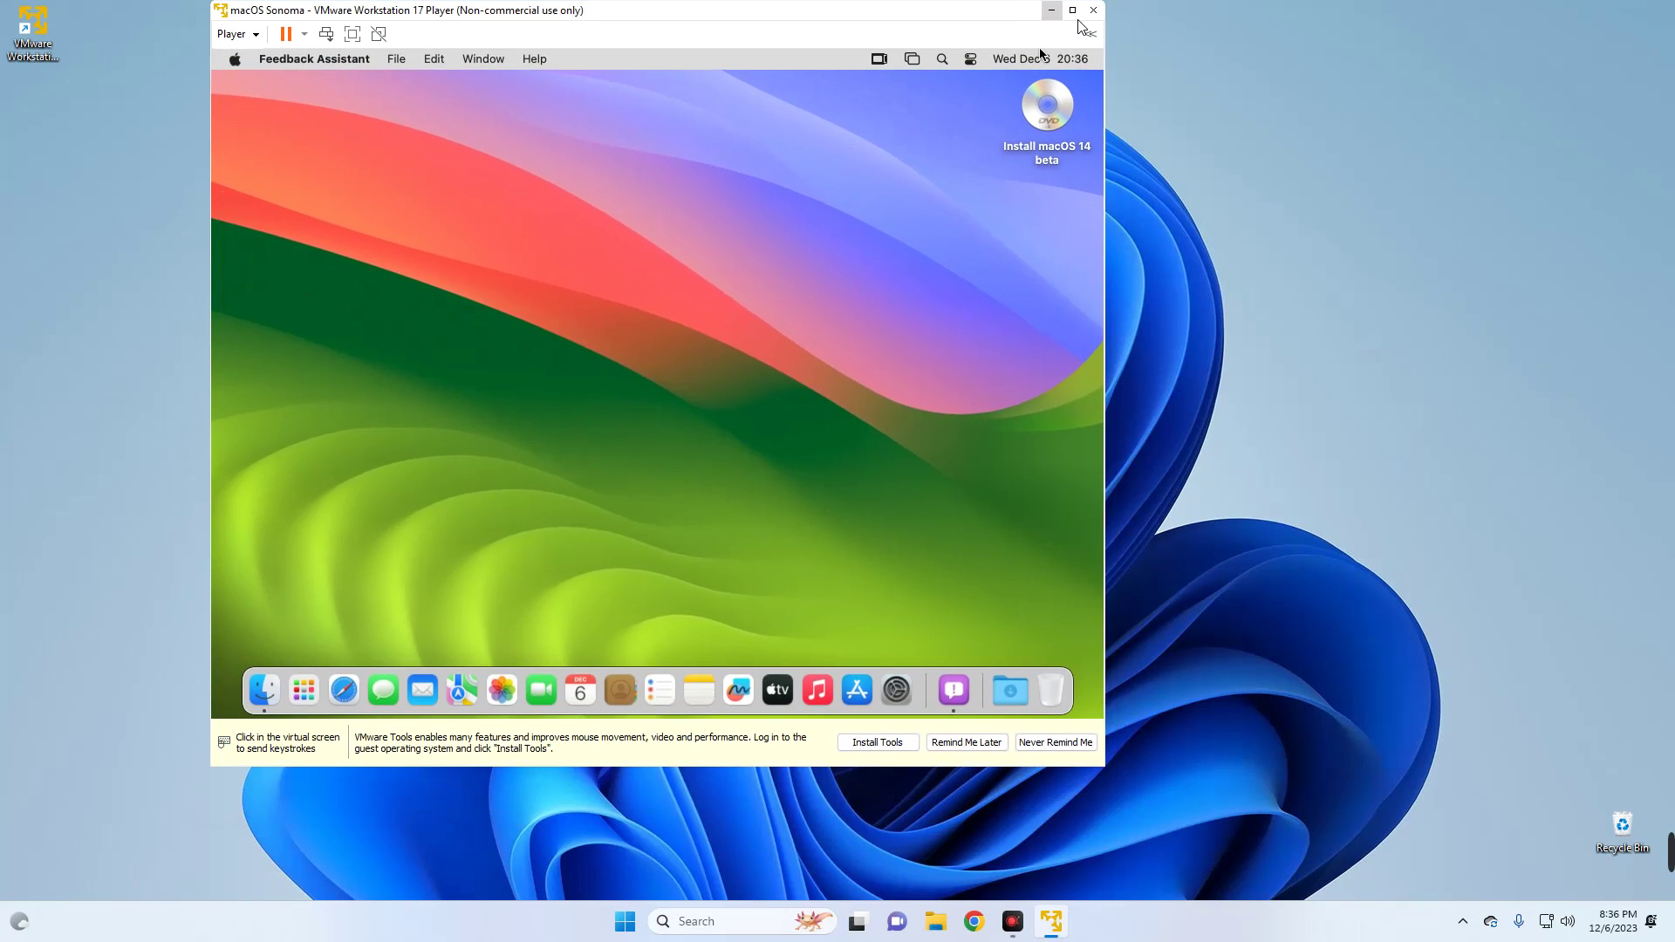
{"action": "left_click", "coordinate": [1072, 10]}
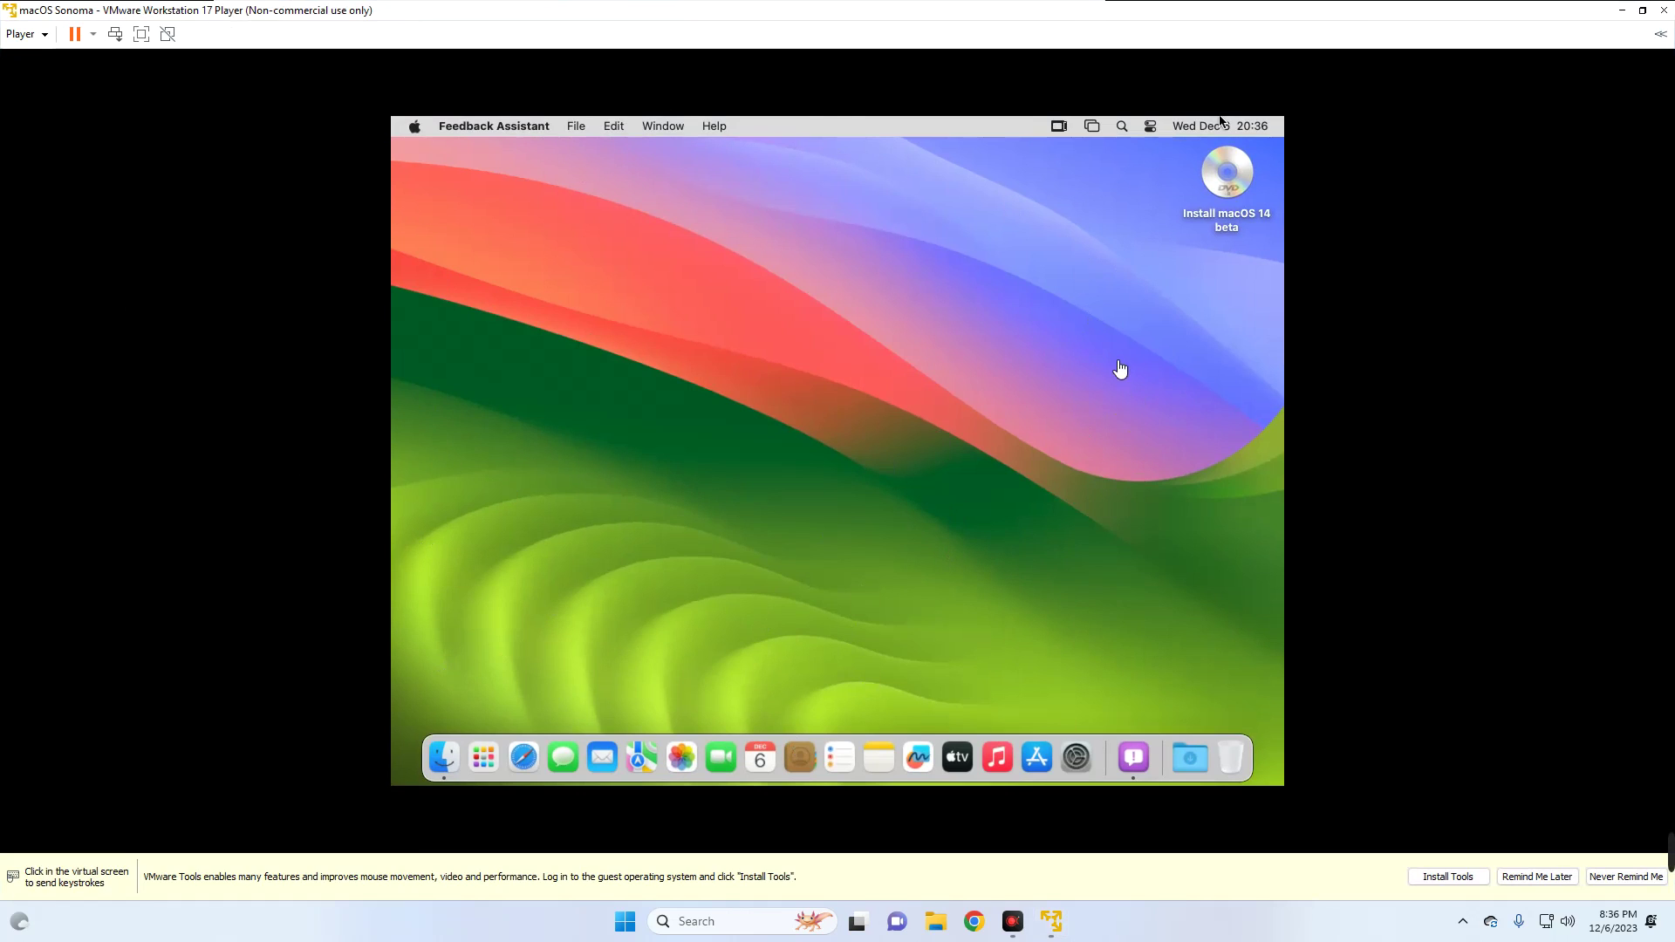
{"action": "left_click", "coordinate": [1643, 9]}
{"action": "key", "text": "ctrl+alt"}
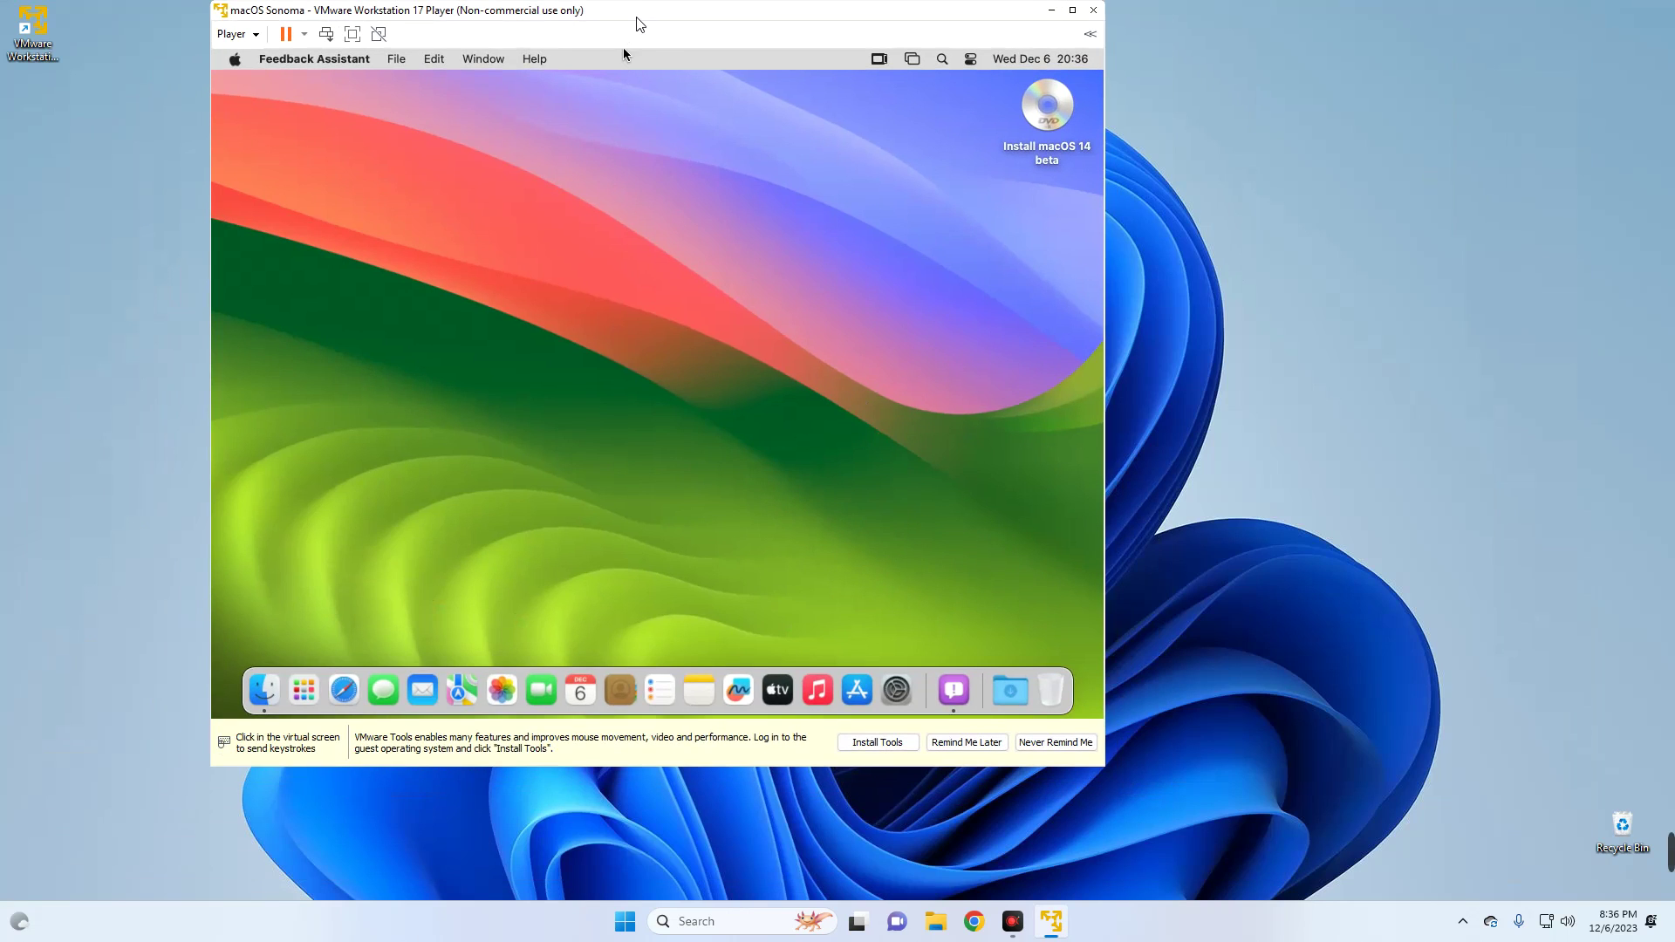
{"action": "left_click_drag", "start_coordinate": [636, 10], "coordinate": [796, 86]}
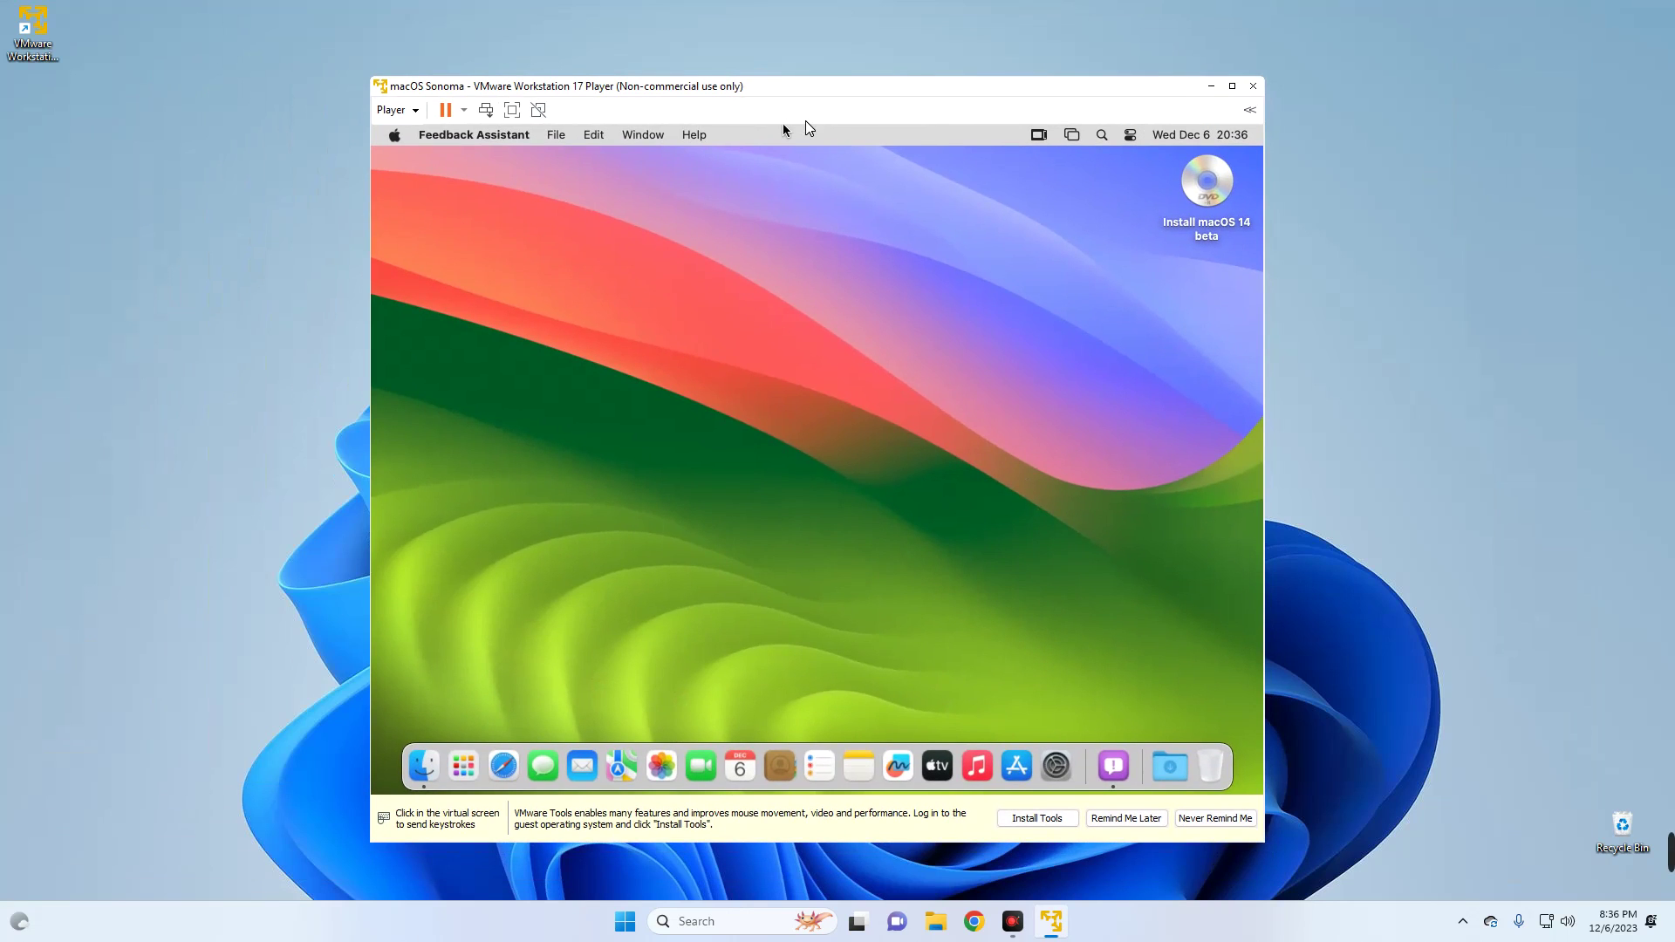
- After the Install VMware Tools attempt errors, dismiss it and eject the Install macOS 14 beta disc
{"action": "left_click", "coordinate": [412, 111]}
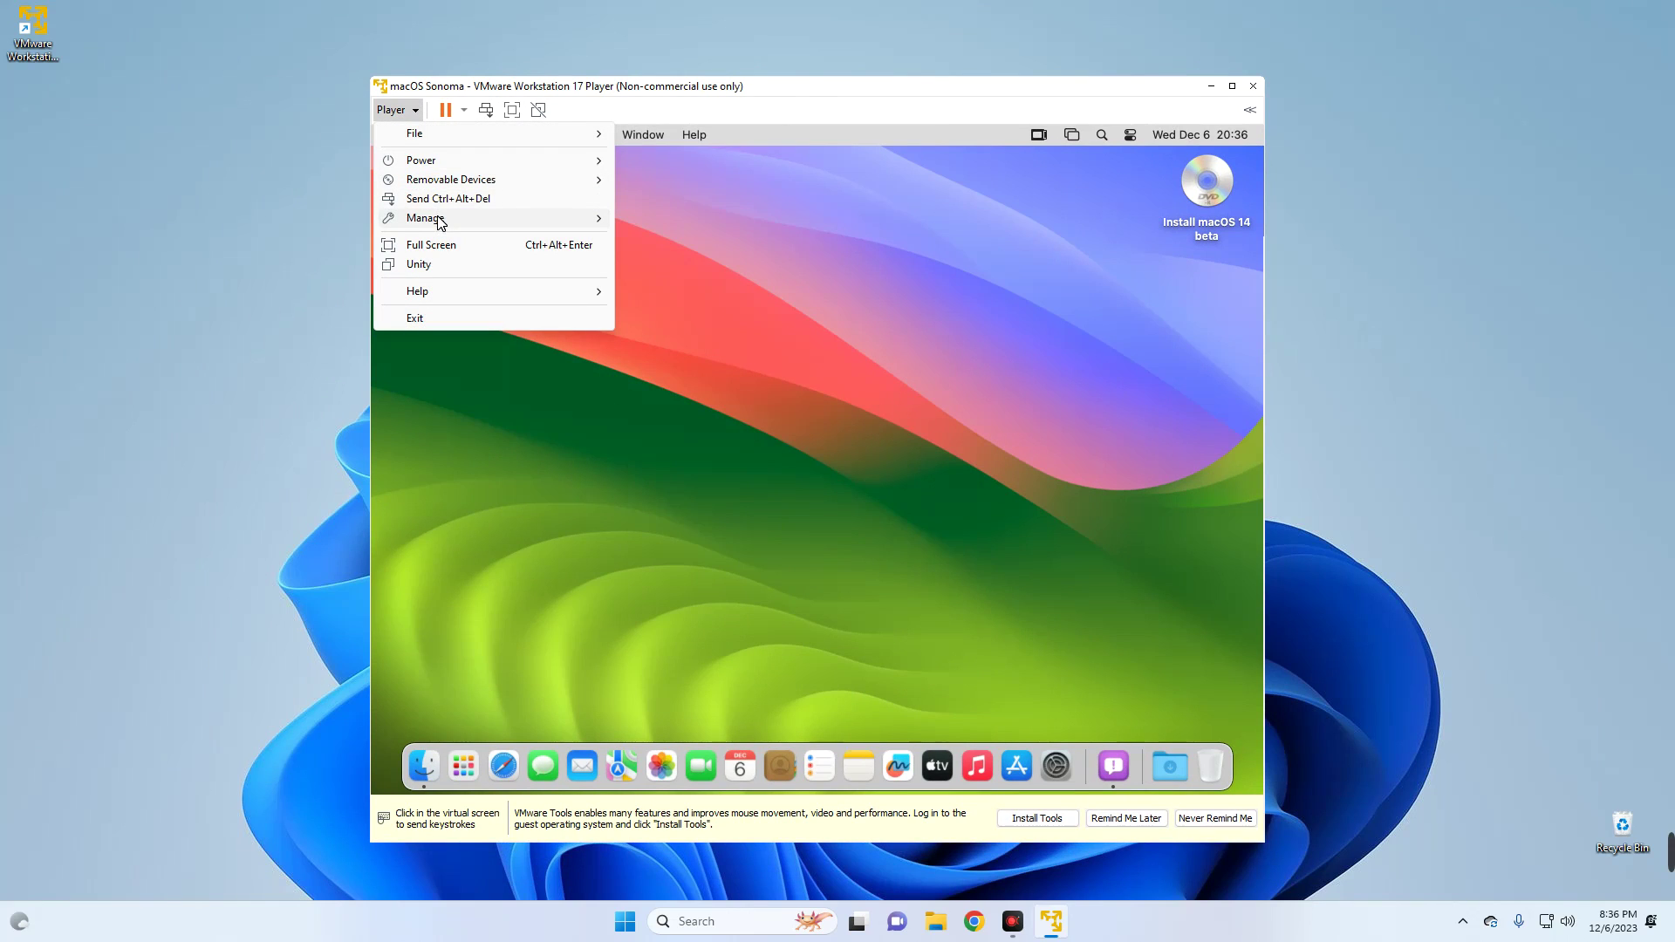
{"action": "mouse_move", "coordinate": [440, 223]}
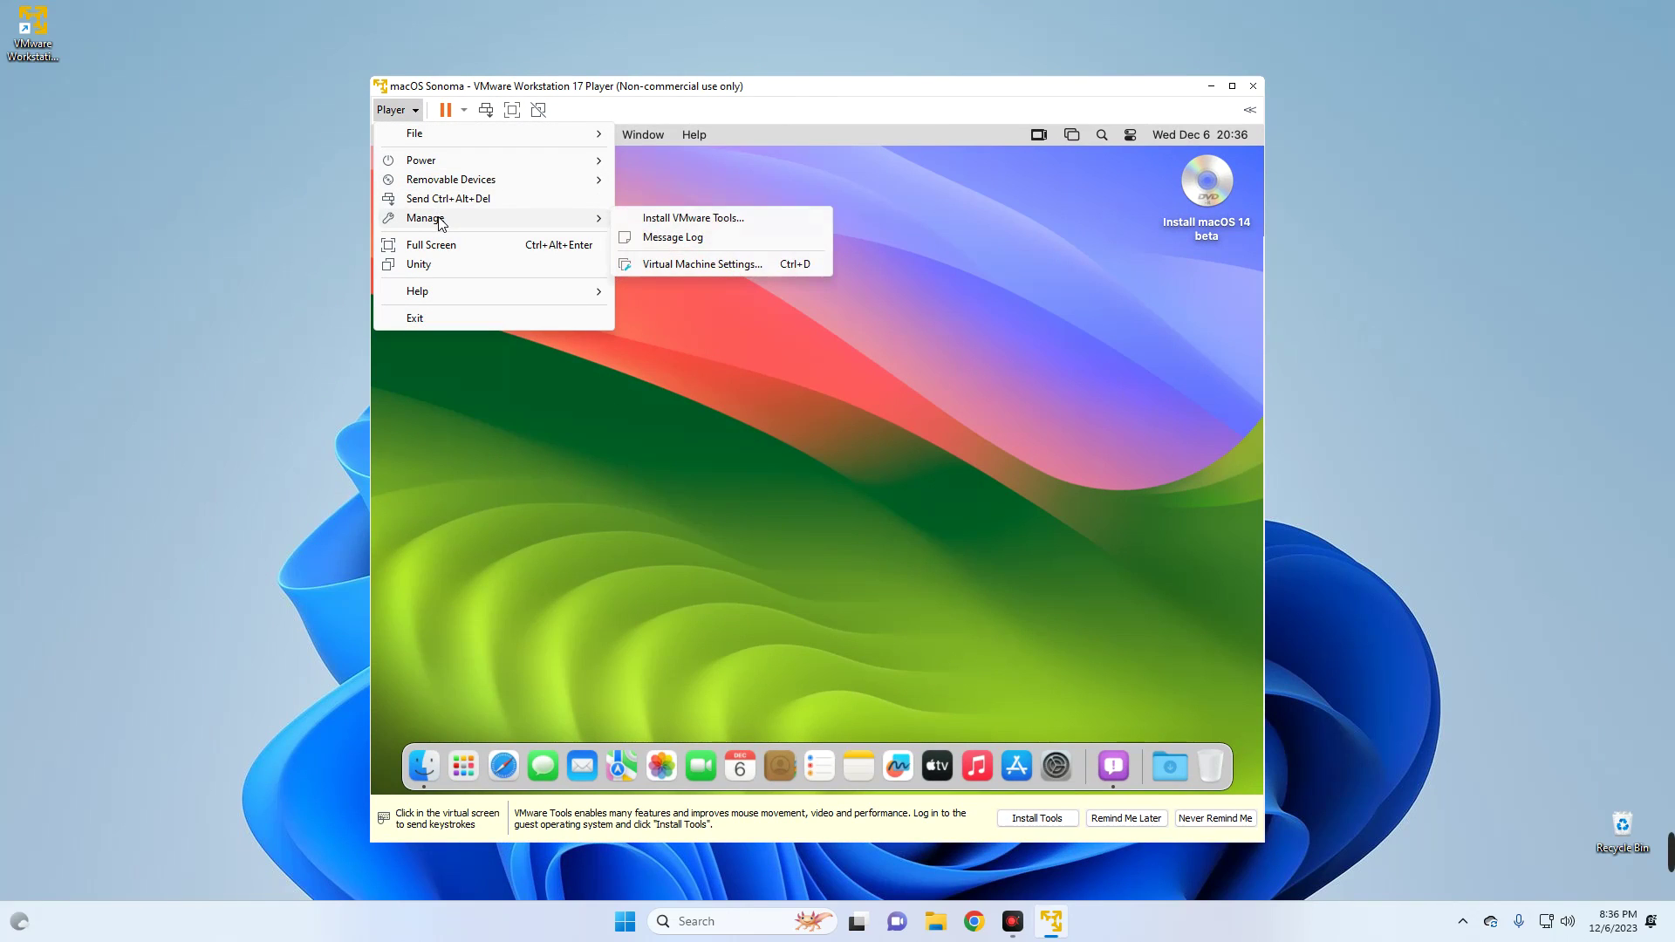
{"action": "left_click", "coordinate": [708, 225]}
{"action": "left_click", "coordinate": [908, 505]}
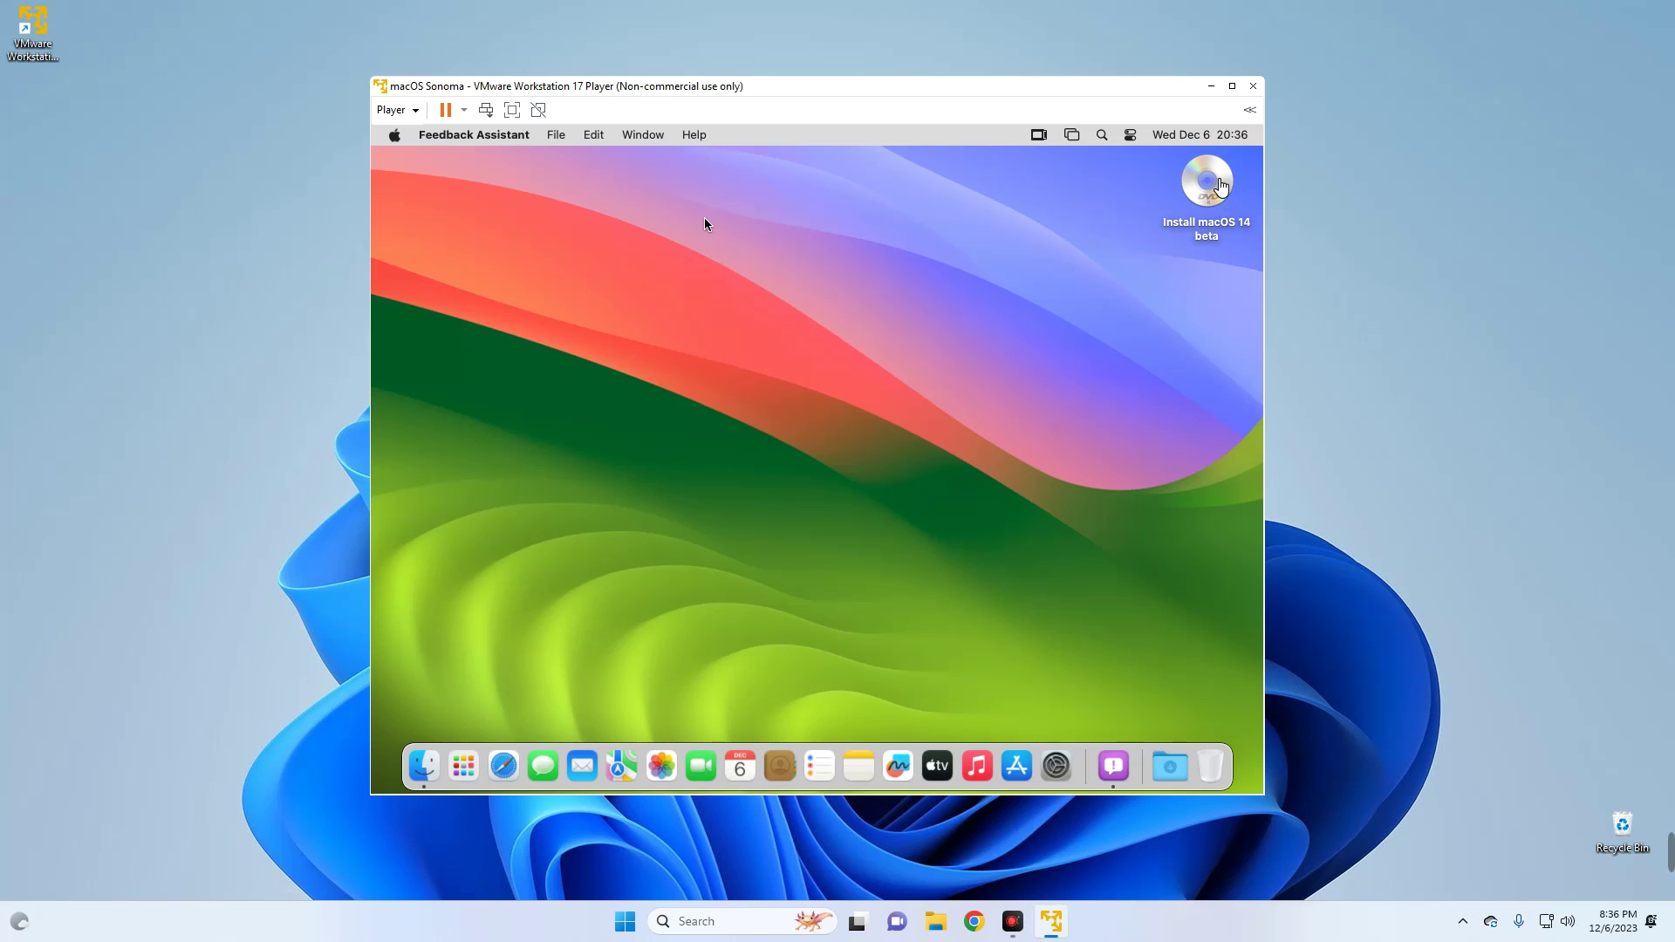
{"action": "left_click", "coordinate": [1206, 193]}
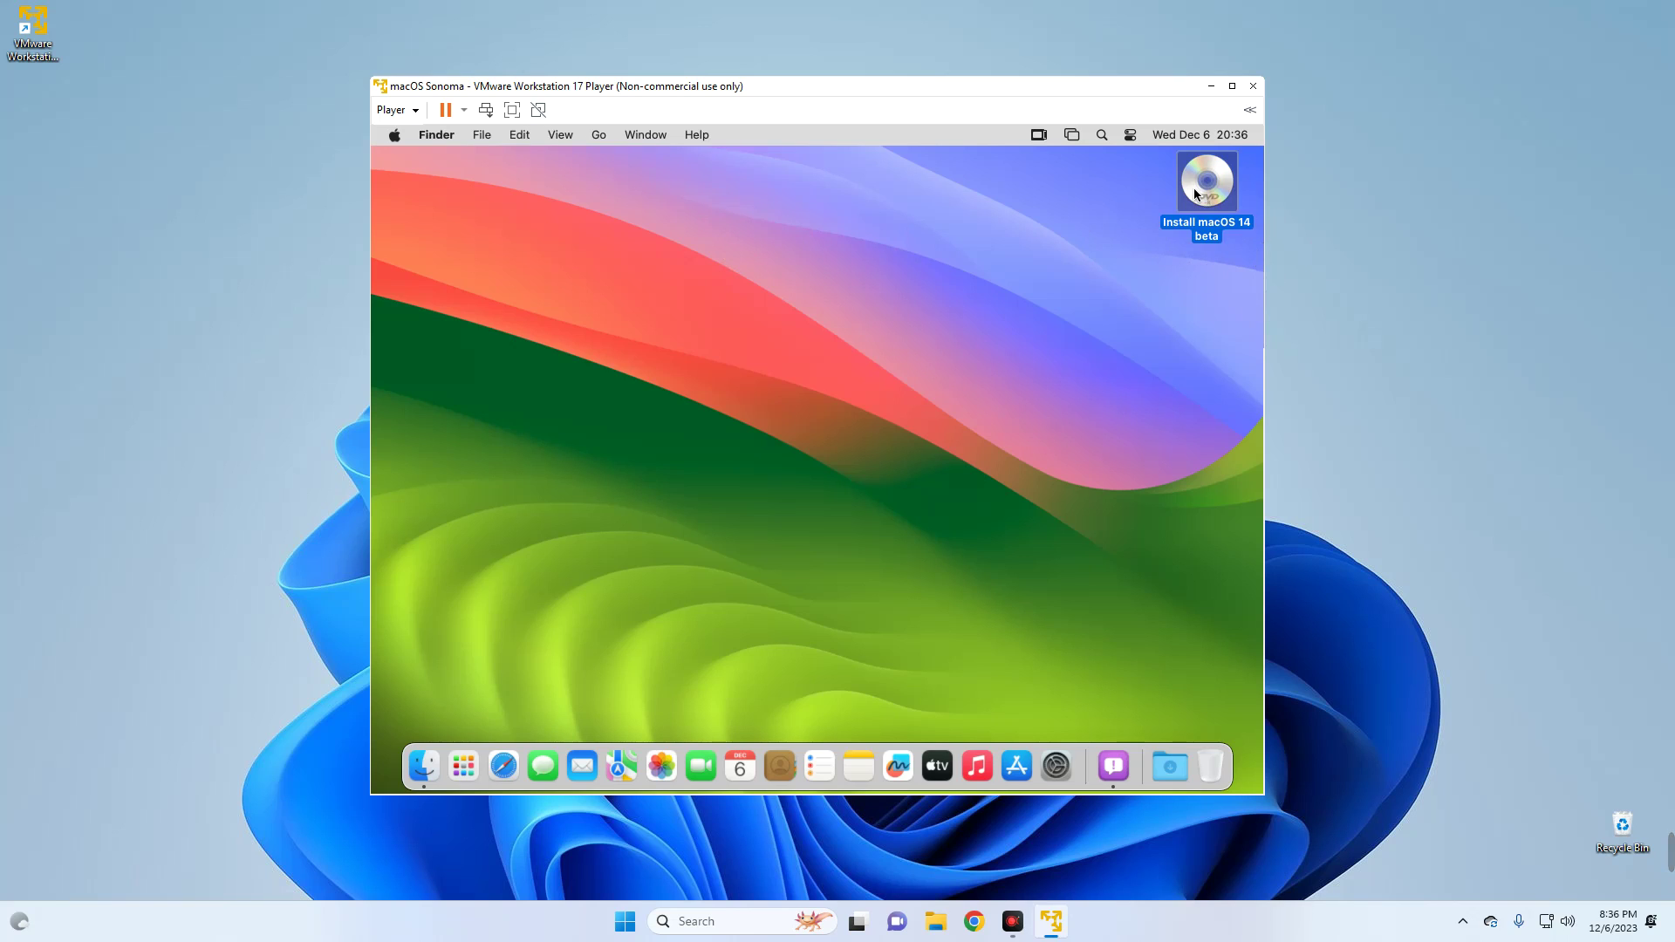
{"action": "right_click", "coordinate": [1195, 192]}
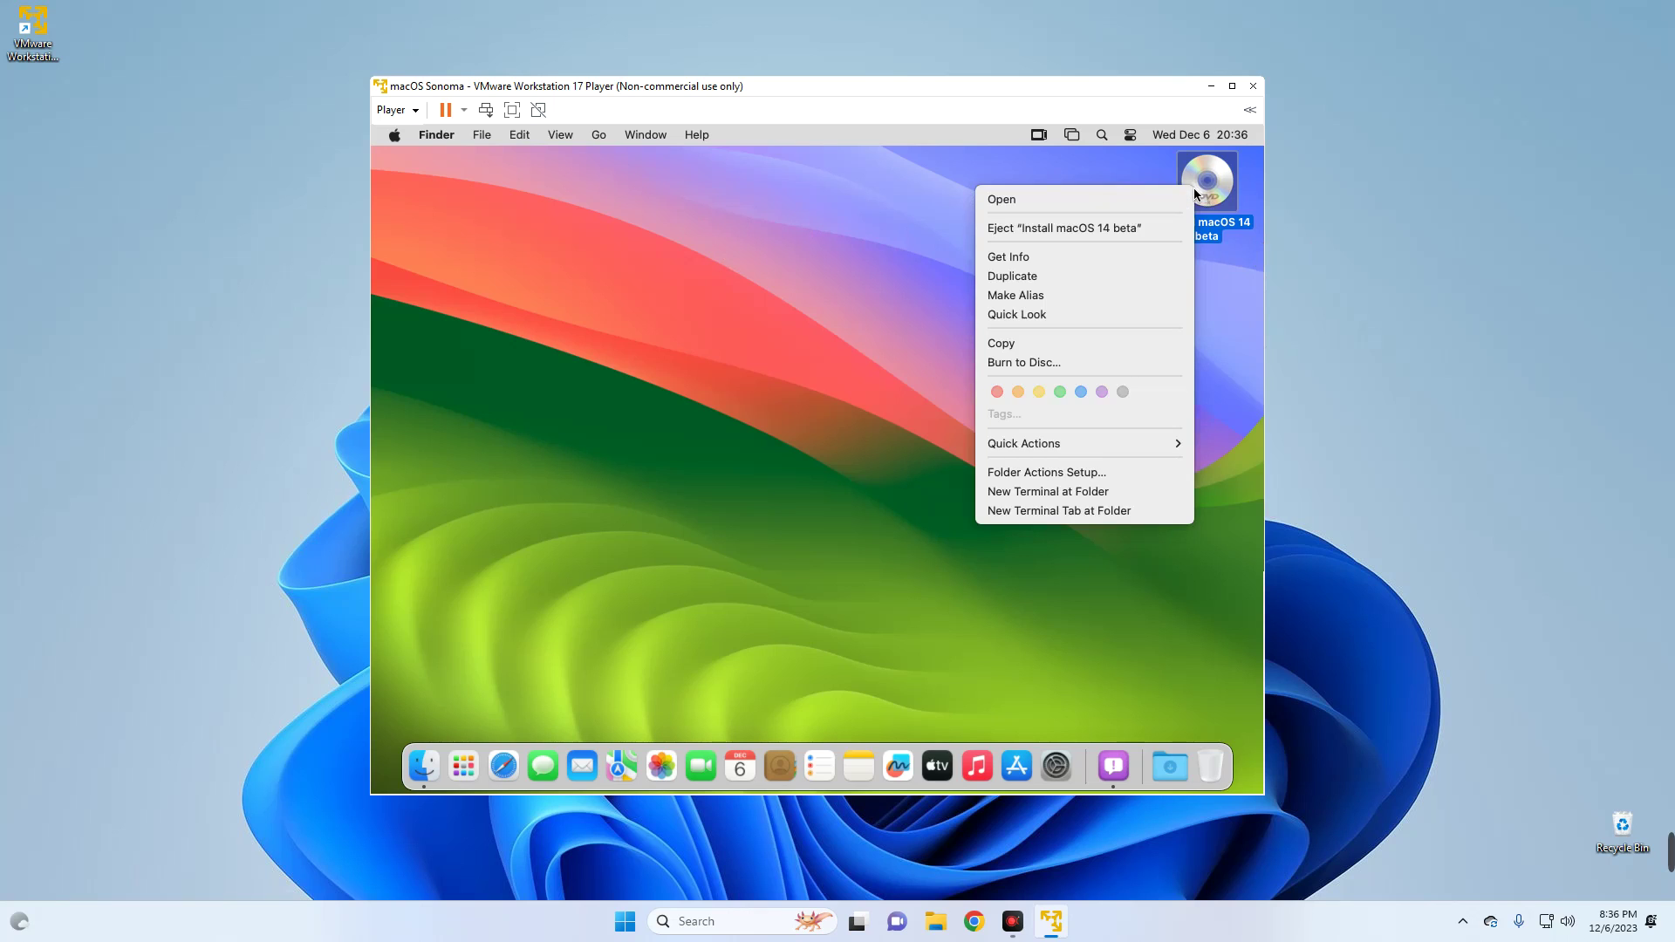
{"action": "left_click", "coordinate": [1032, 228]}
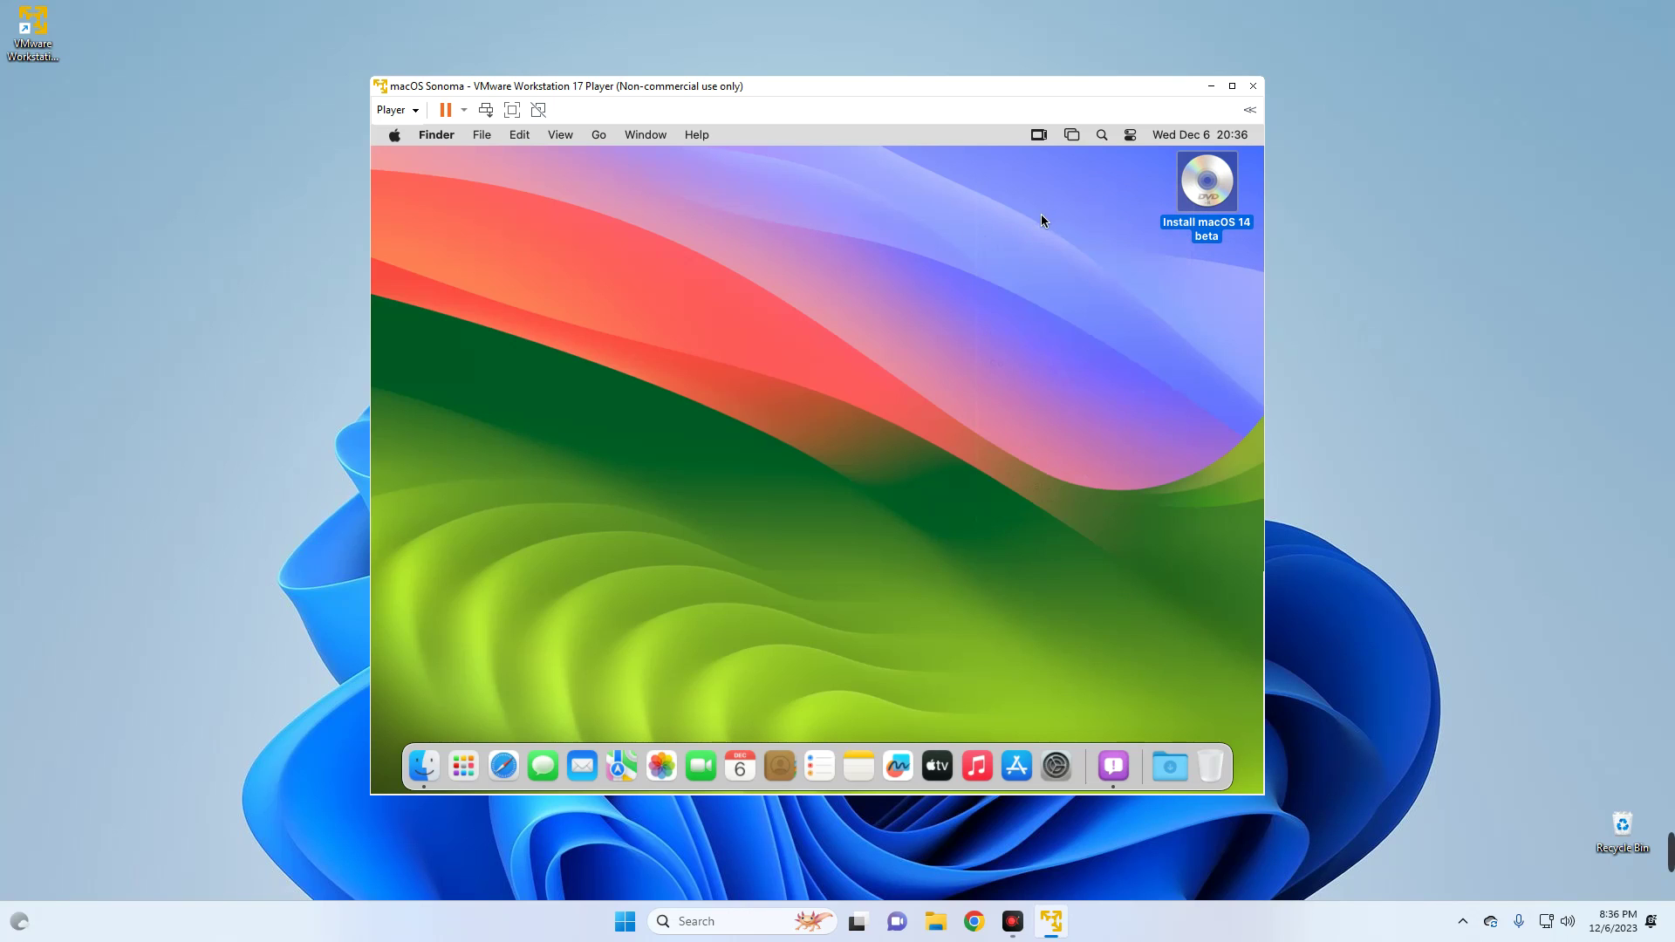
- Run Install VMware Tools again to mount the Tools disc and select its installer package
{"action": "left_click", "coordinate": [409, 109]}
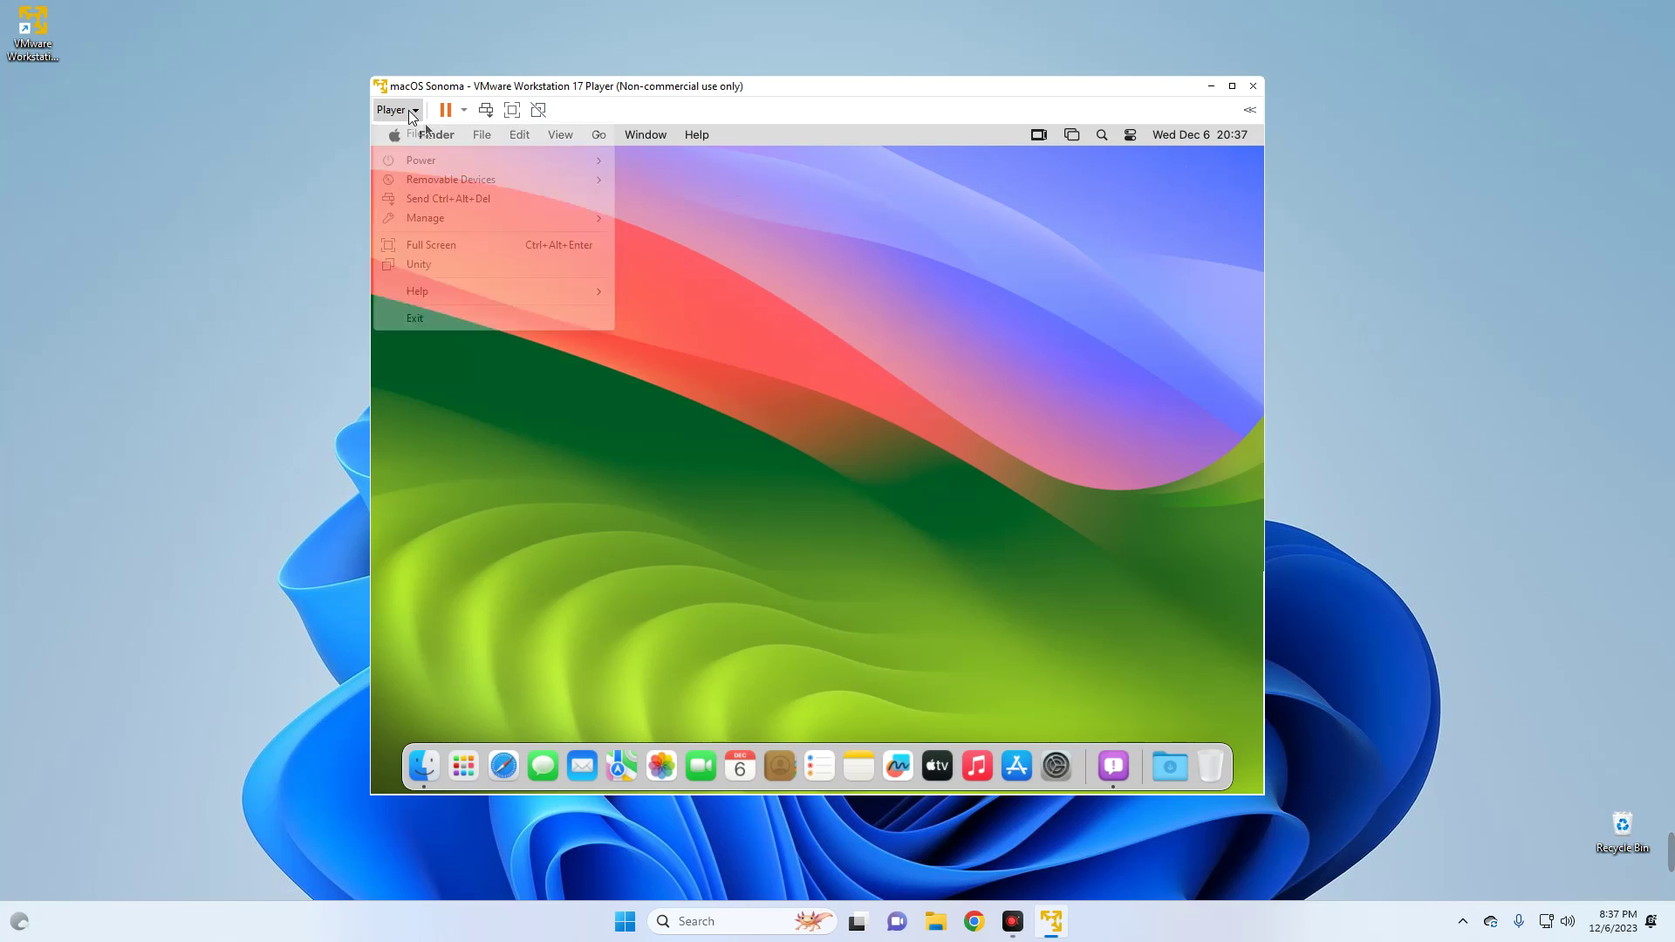
{"action": "mouse_move", "coordinate": [497, 218]}
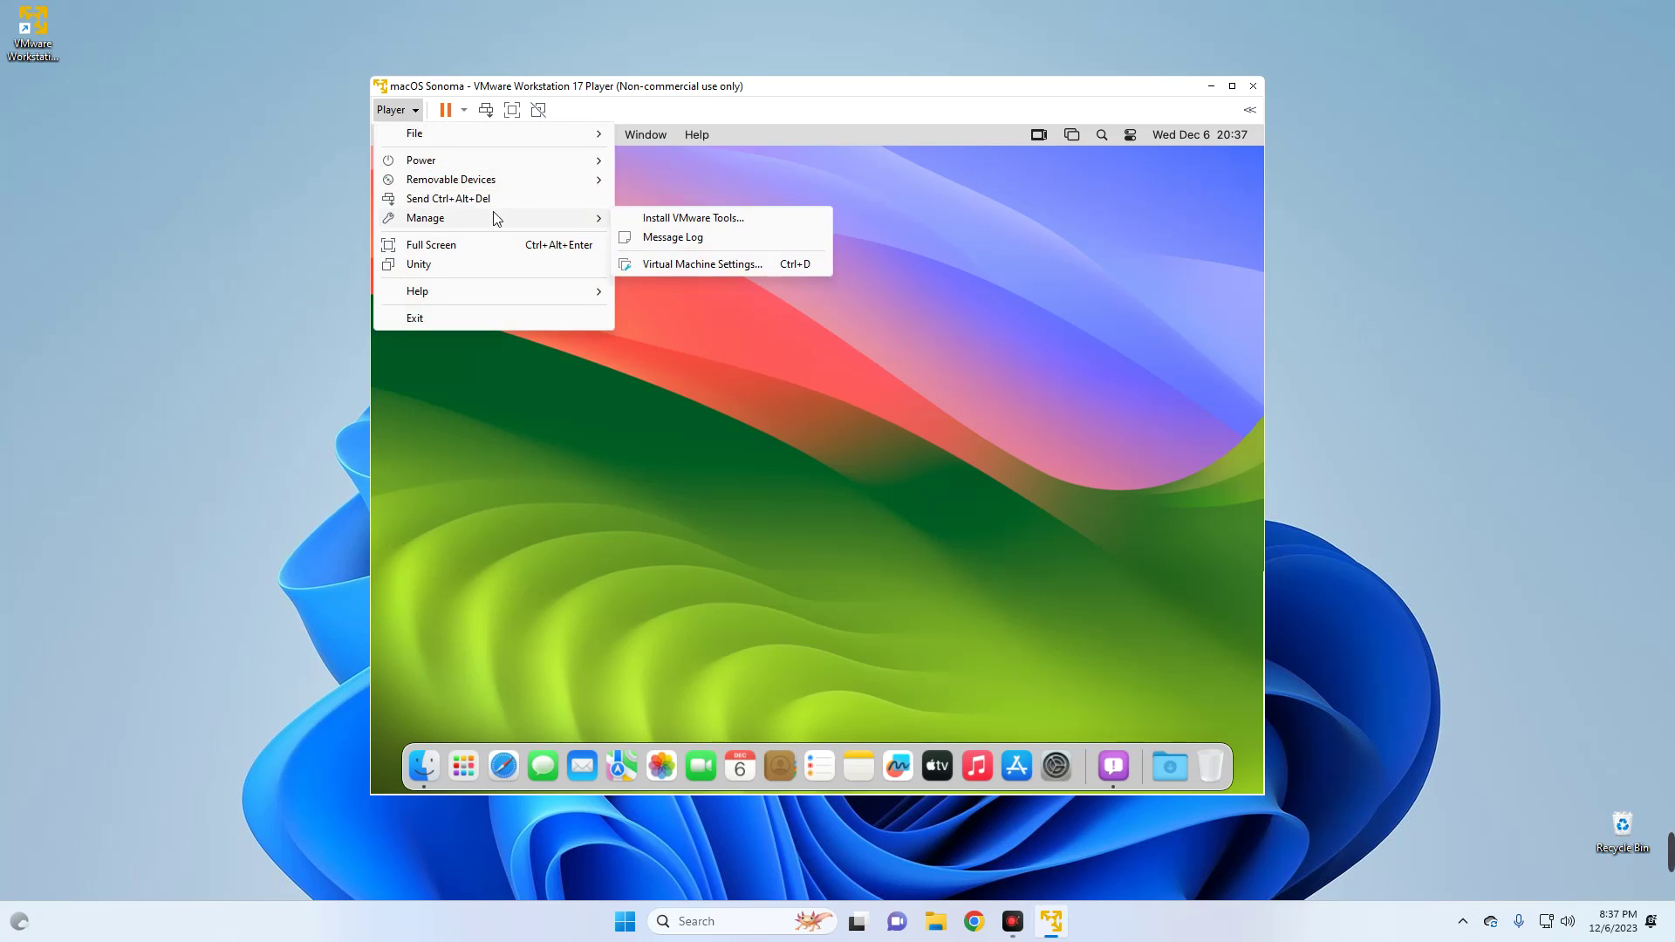
{"action": "left_click", "coordinate": [703, 219]}
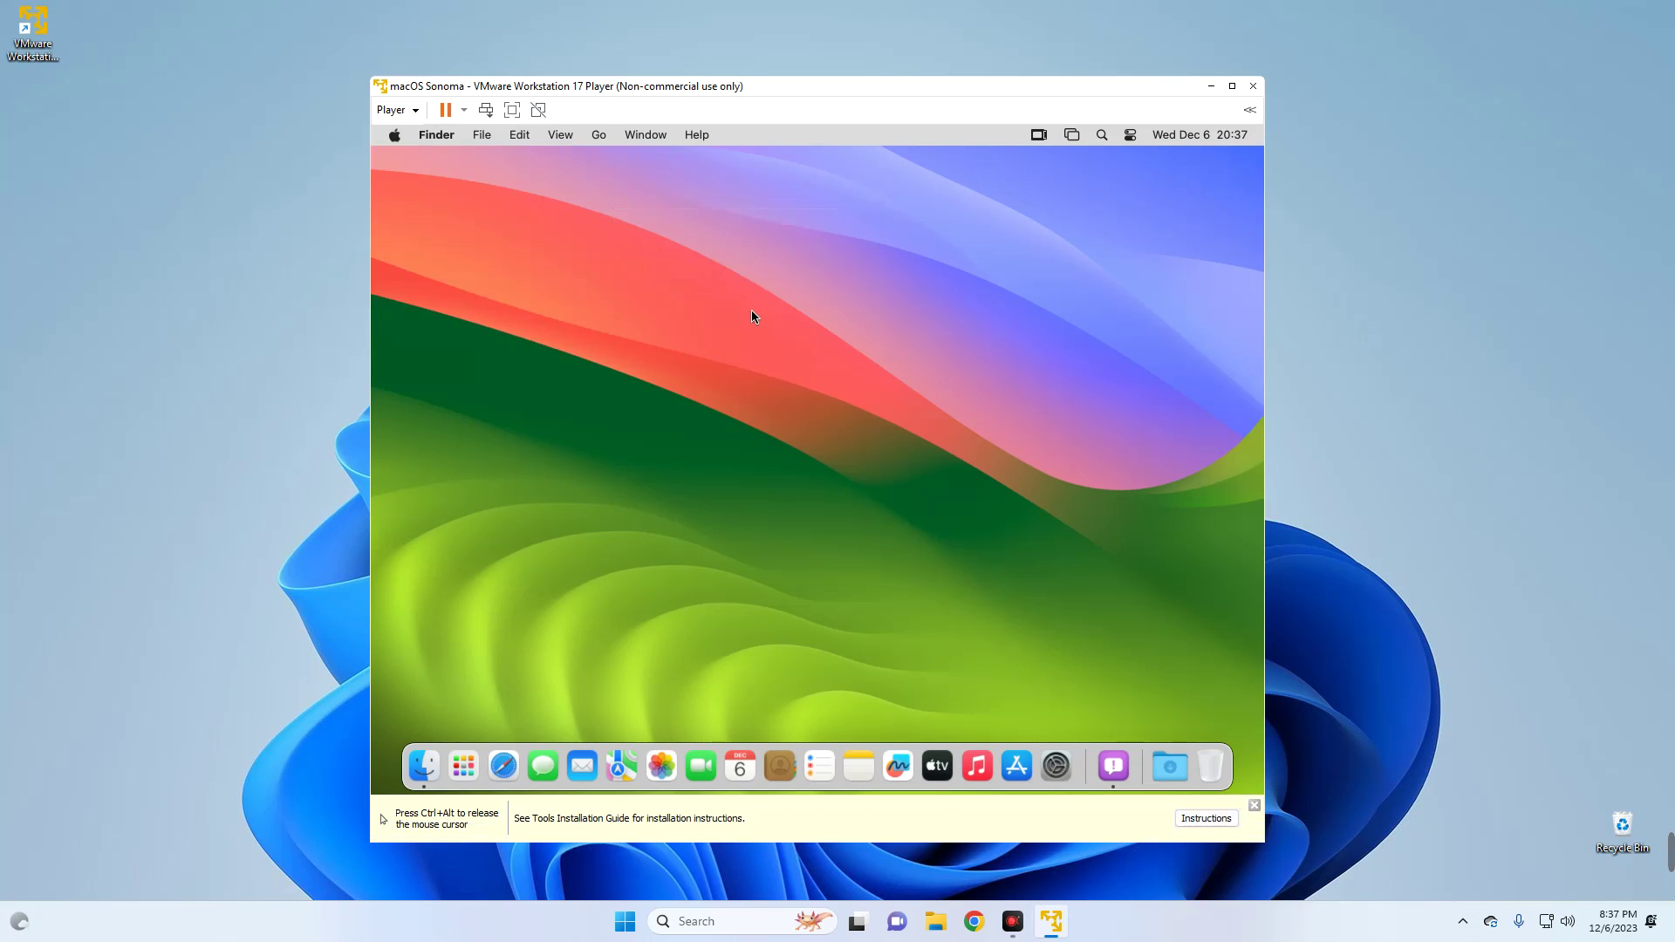
{"action": "left_click", "coordinate": [588, 305]}
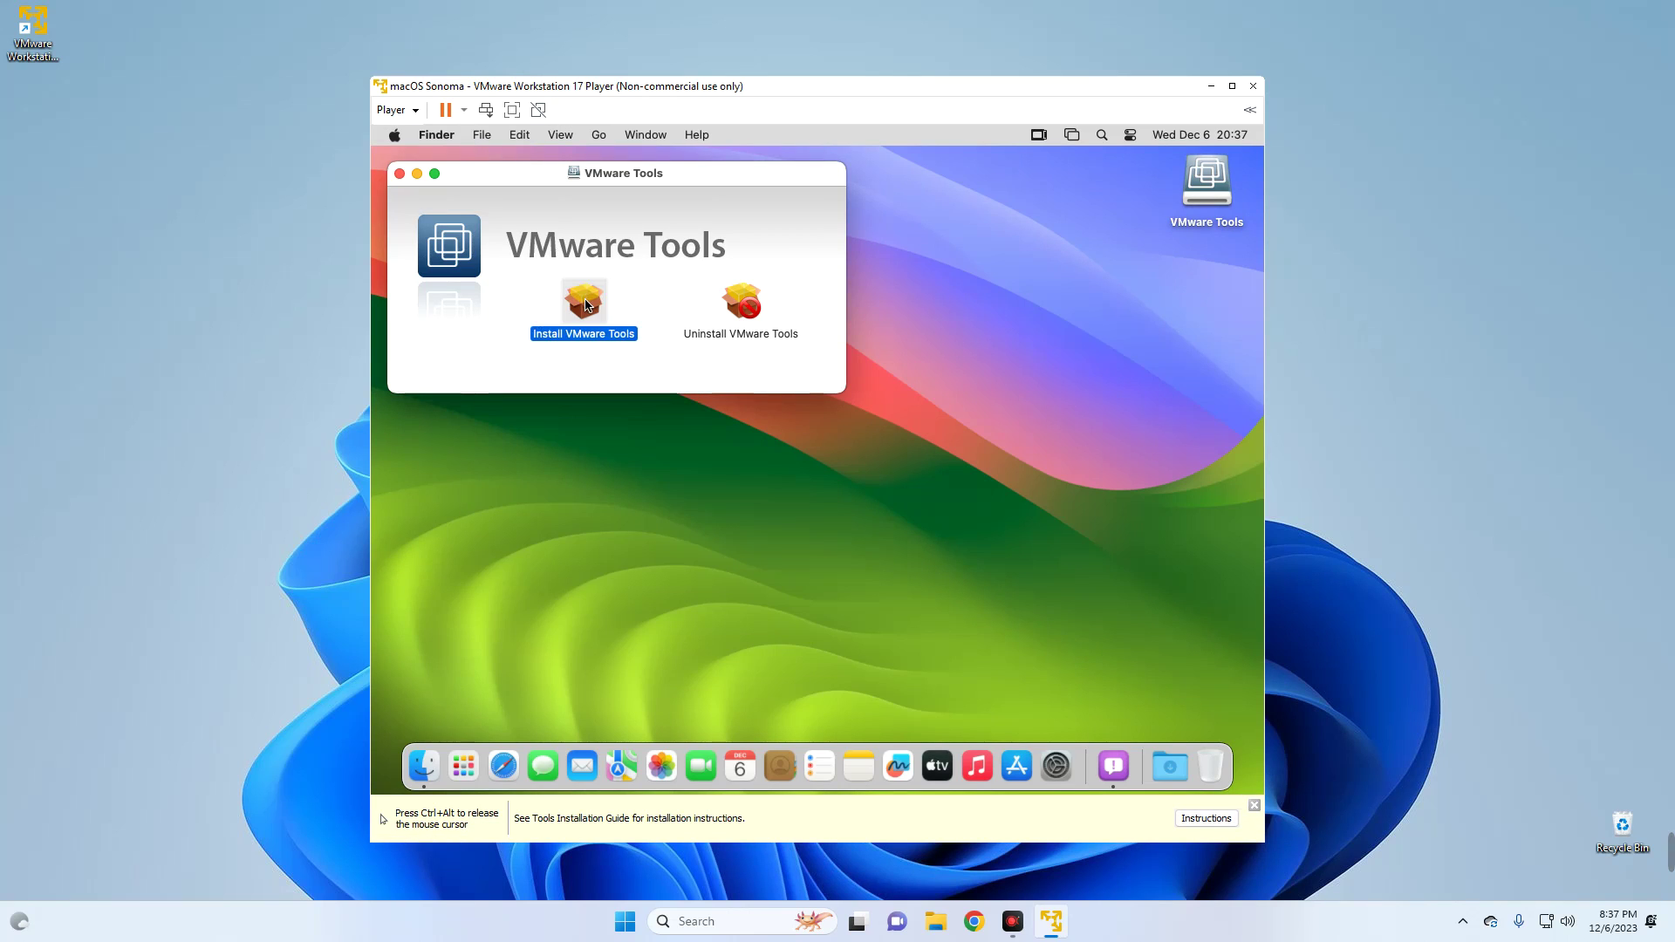
- Start the VMware Tools standard install, authorize with the admin password, and open System Settings for the blocked extension
{"action": "double_click", "coordinate": [594, 345]}
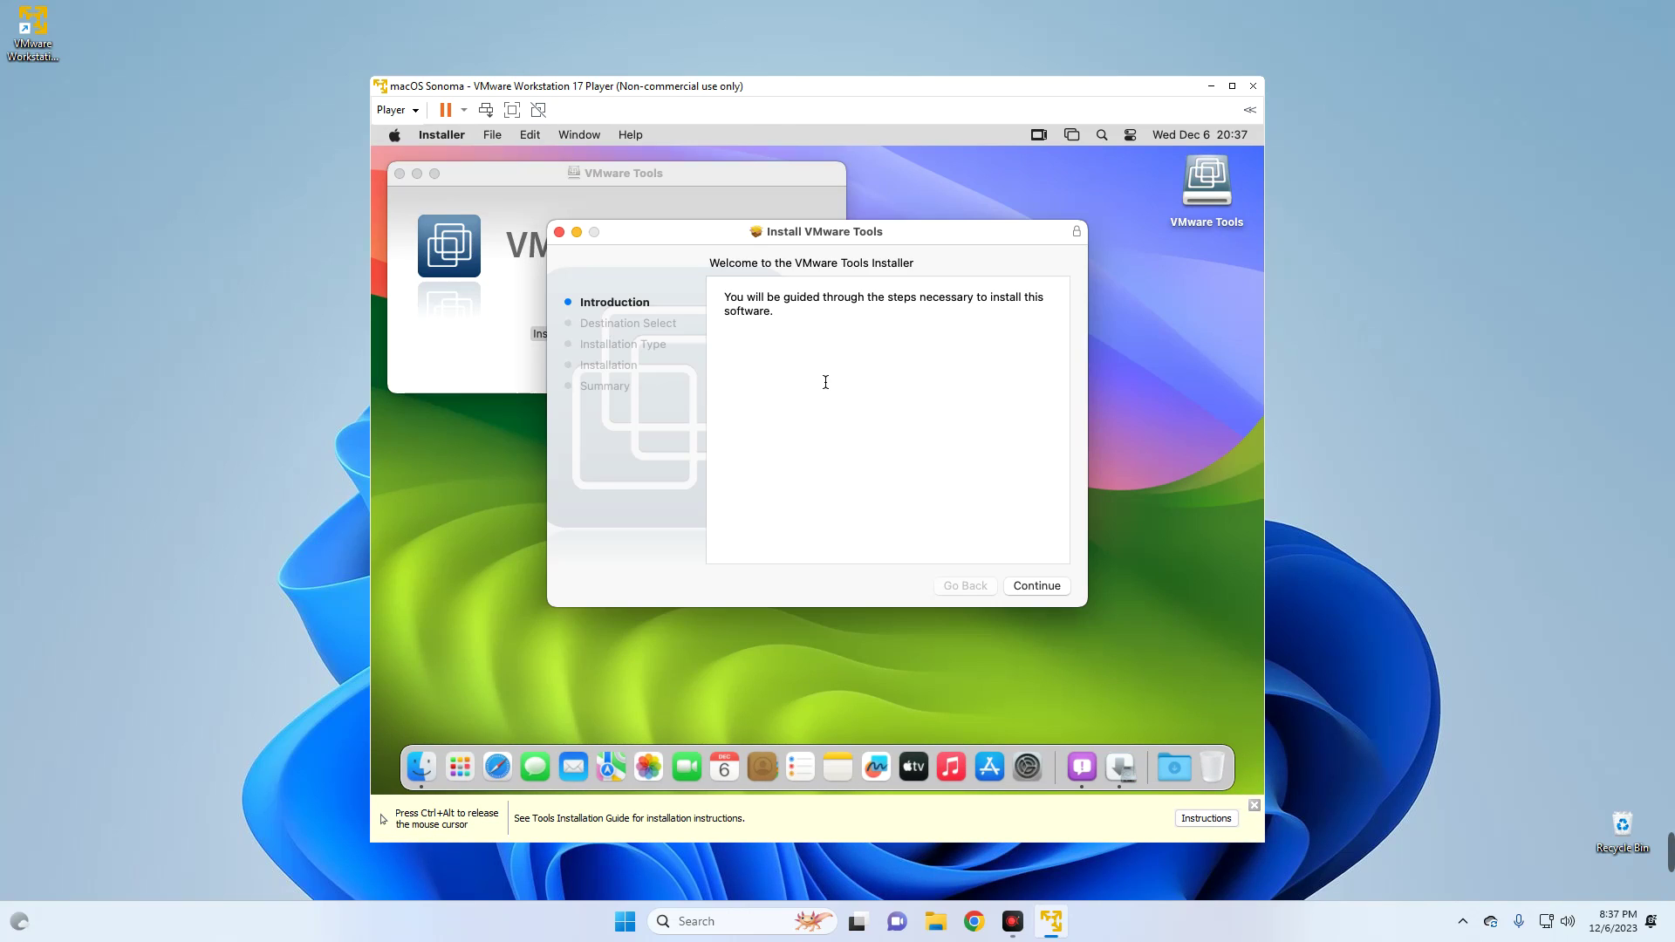
{"action": "left_click", "coordinate": [1044, 588]}
{"action": "left_click", "coordinate": [1045, 588]}
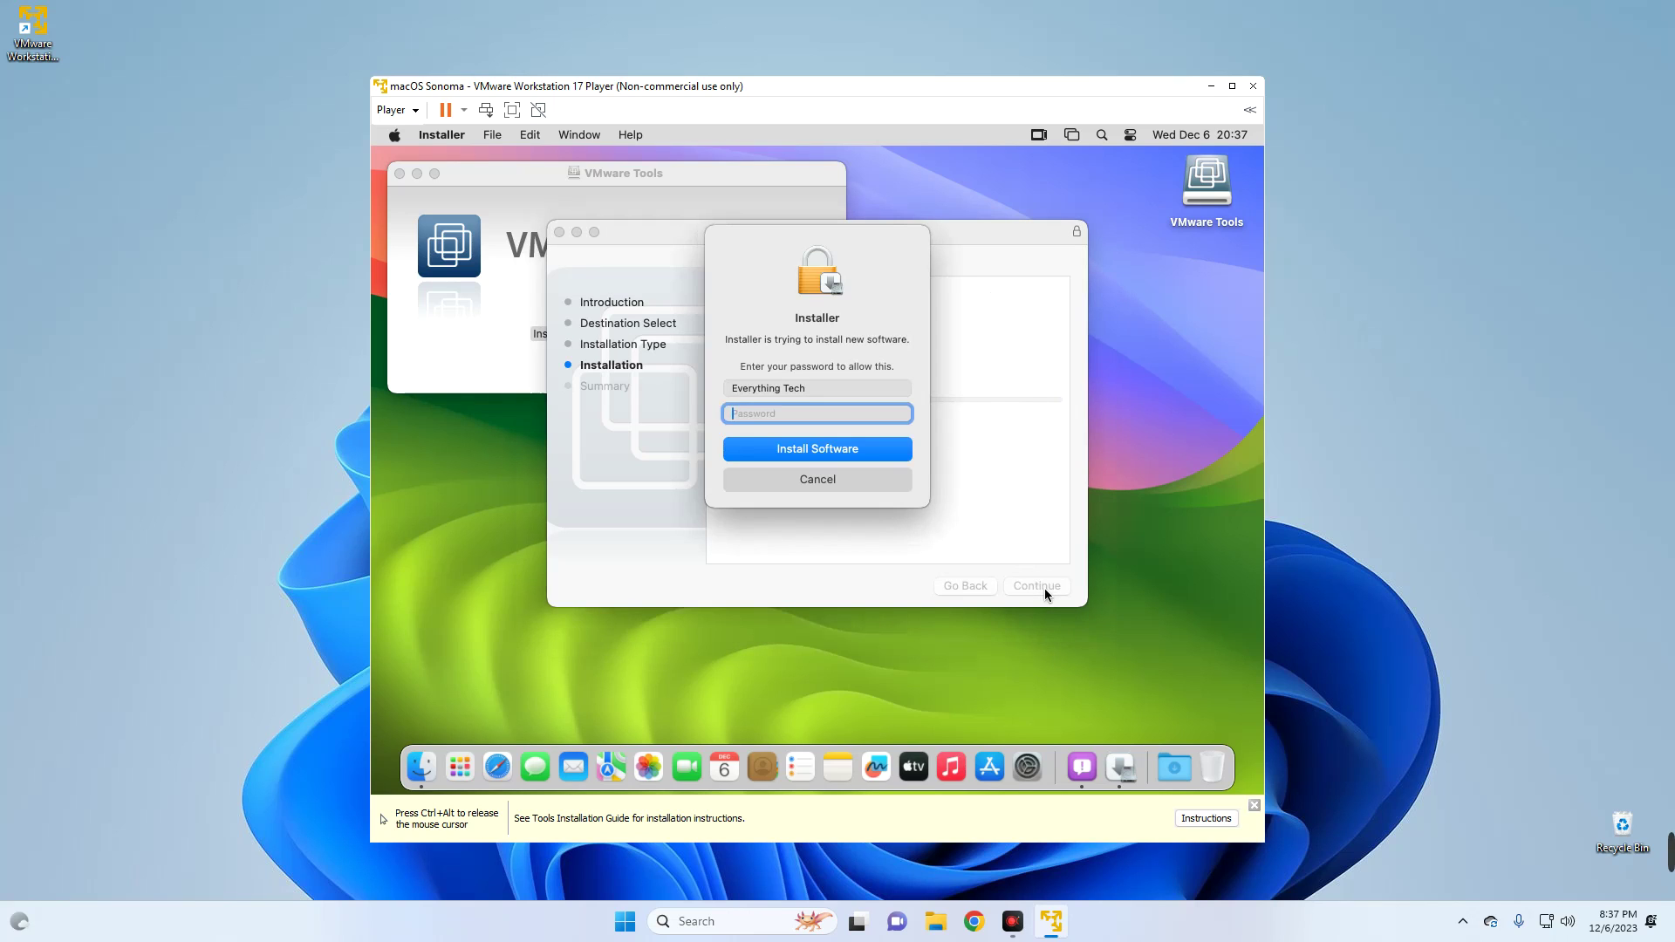
{"action": "type", "text": "1234"}
{"action": "key", "text": "Return"}
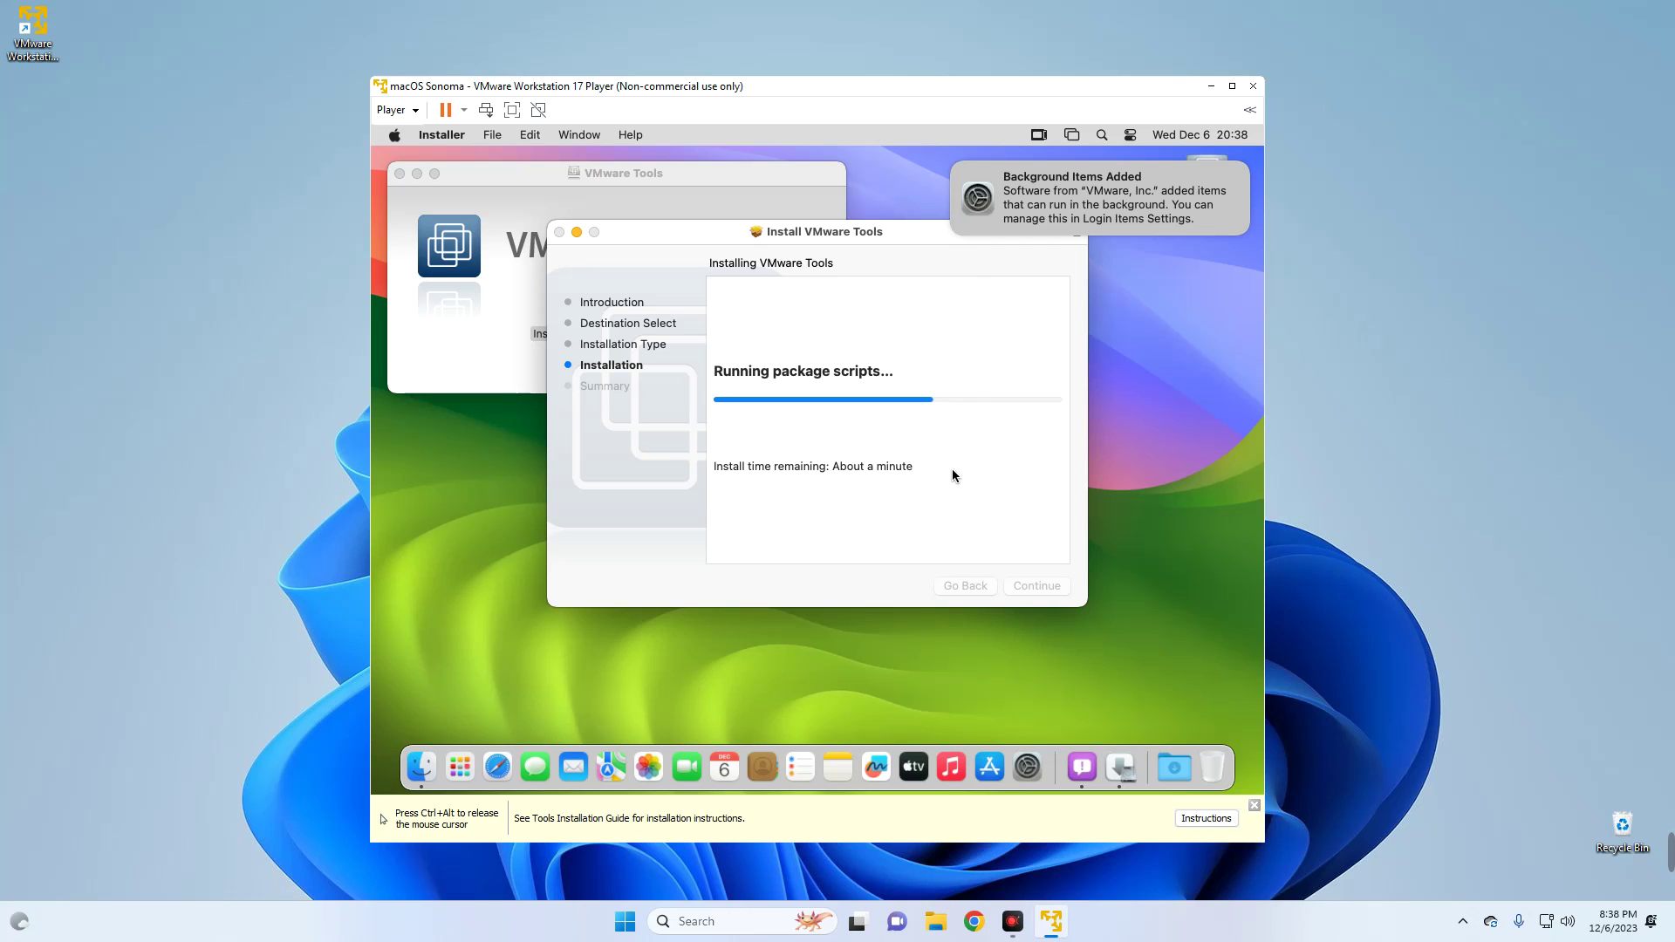
{"action": "left_click", "coordinate": [819, 447]}
- Allow the blocked VMware system software in Privacy & Security, approving with the admin password
{"action": "left_click_drag", "start_coordinate": [1123, 334], "coordinate": [1146, 637]}
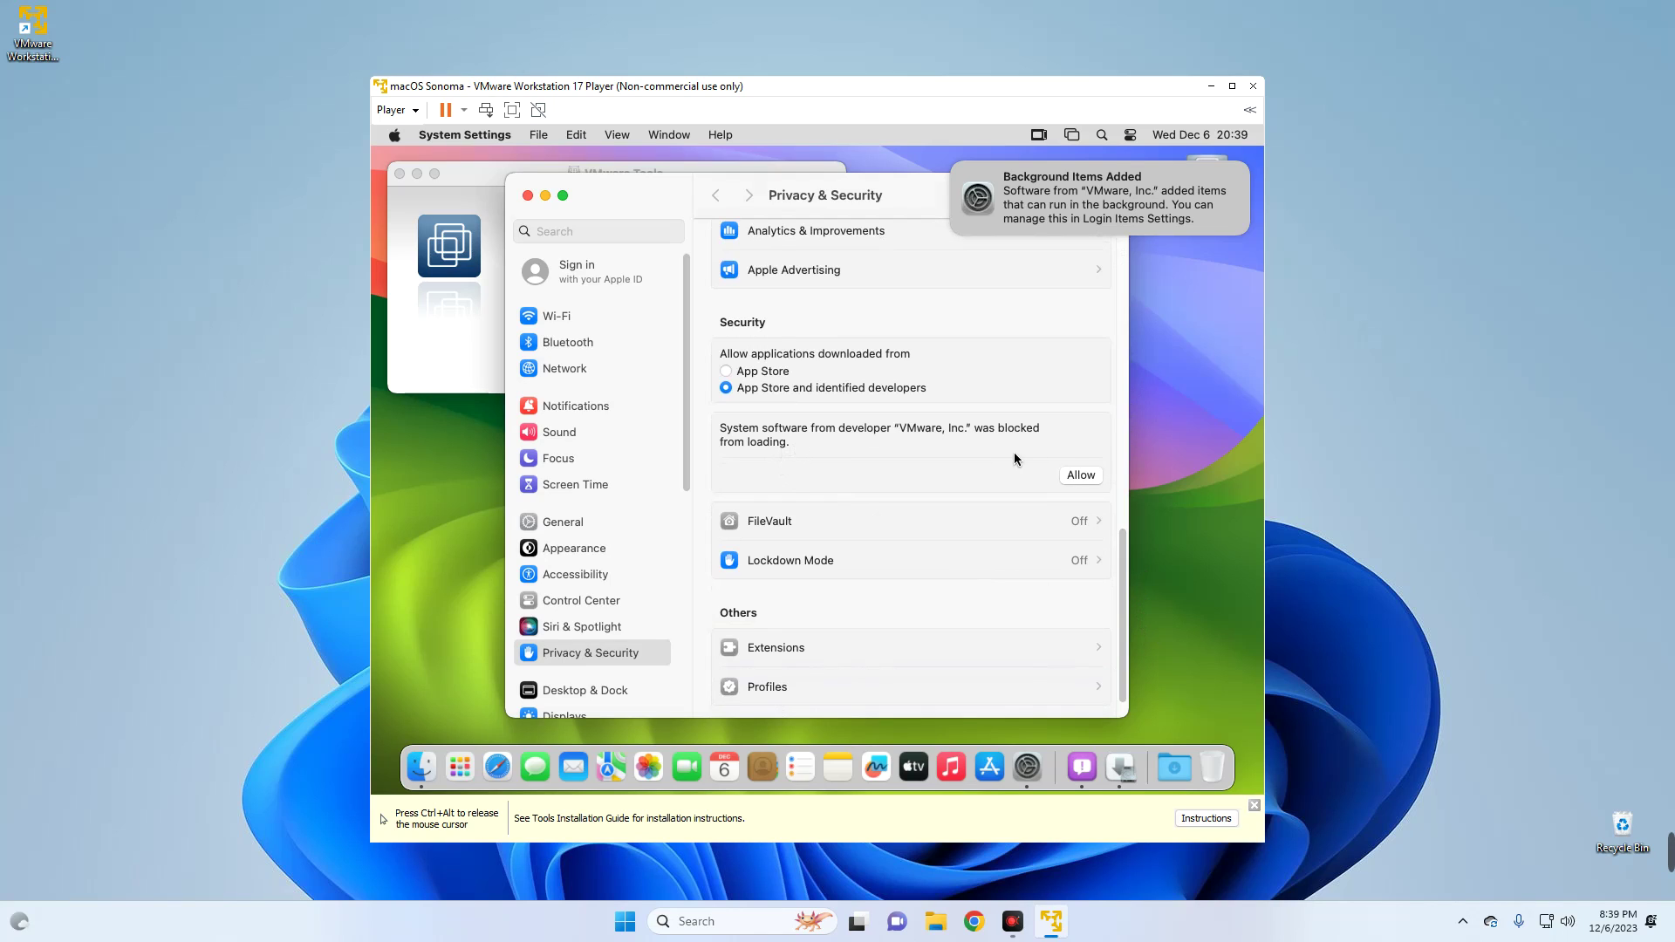
{"action": "left_click", "coordinate": [1085, 477]}
{"action": "type", "text": "1234"}
{"action": "key", "text": "Return"}
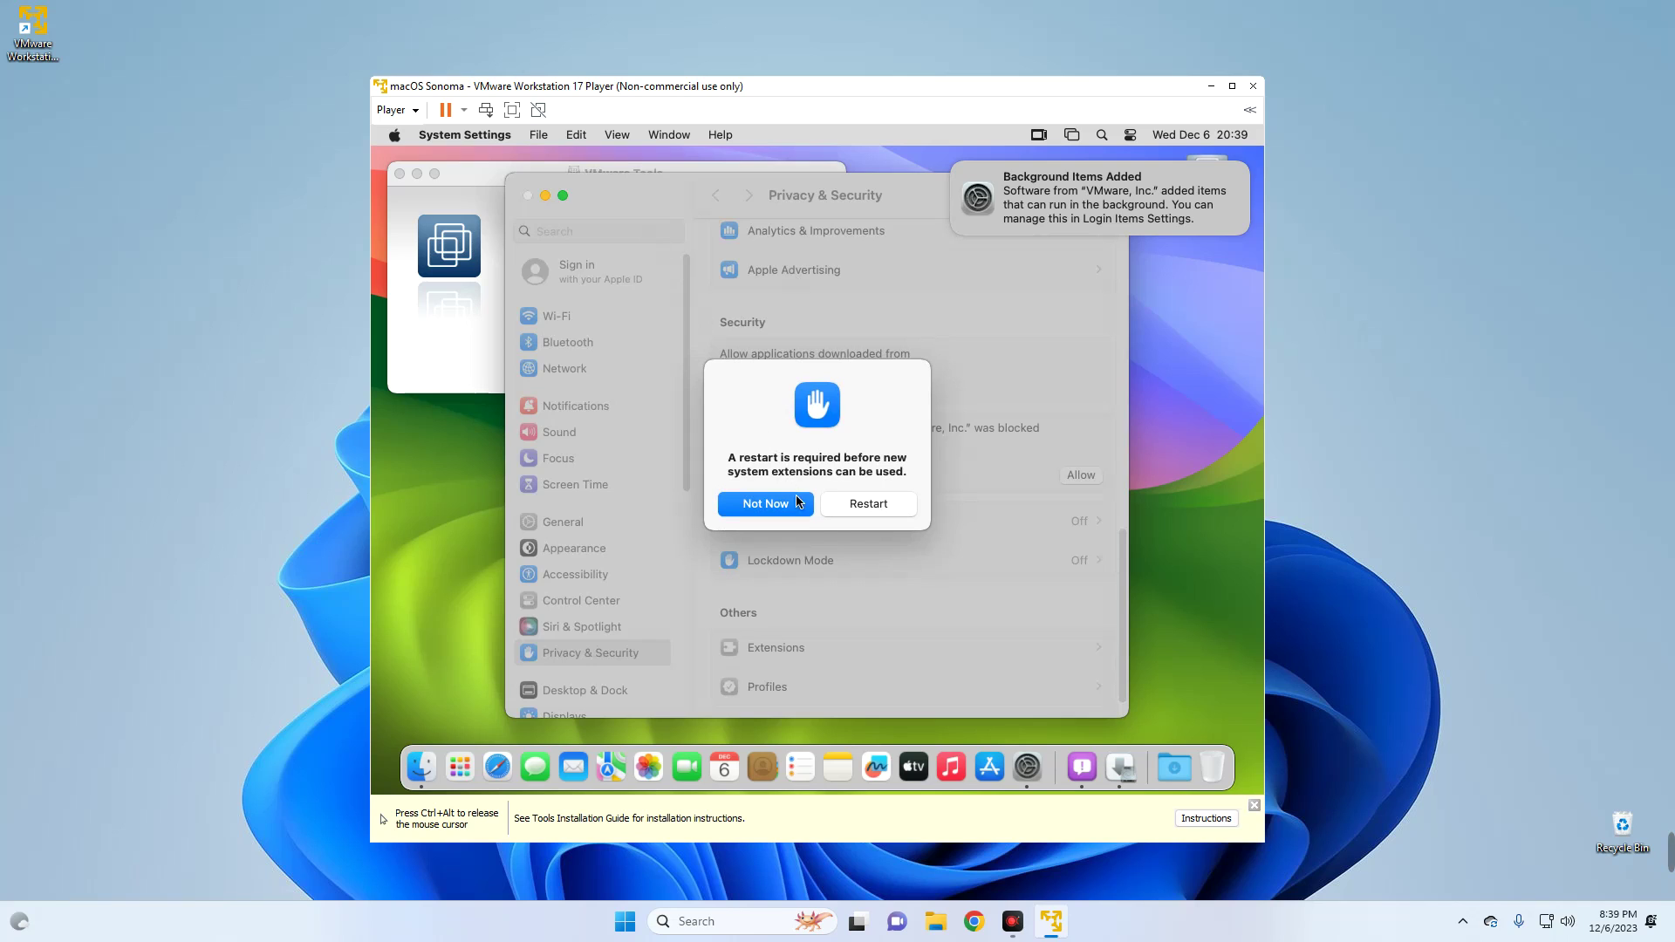
- Postpone the extension restart prompt and restart macOS from the VMware Tools installer
{"action": "left_click", "coordinate": [562, 197]}
{"action": "key", "text": "Escape"}
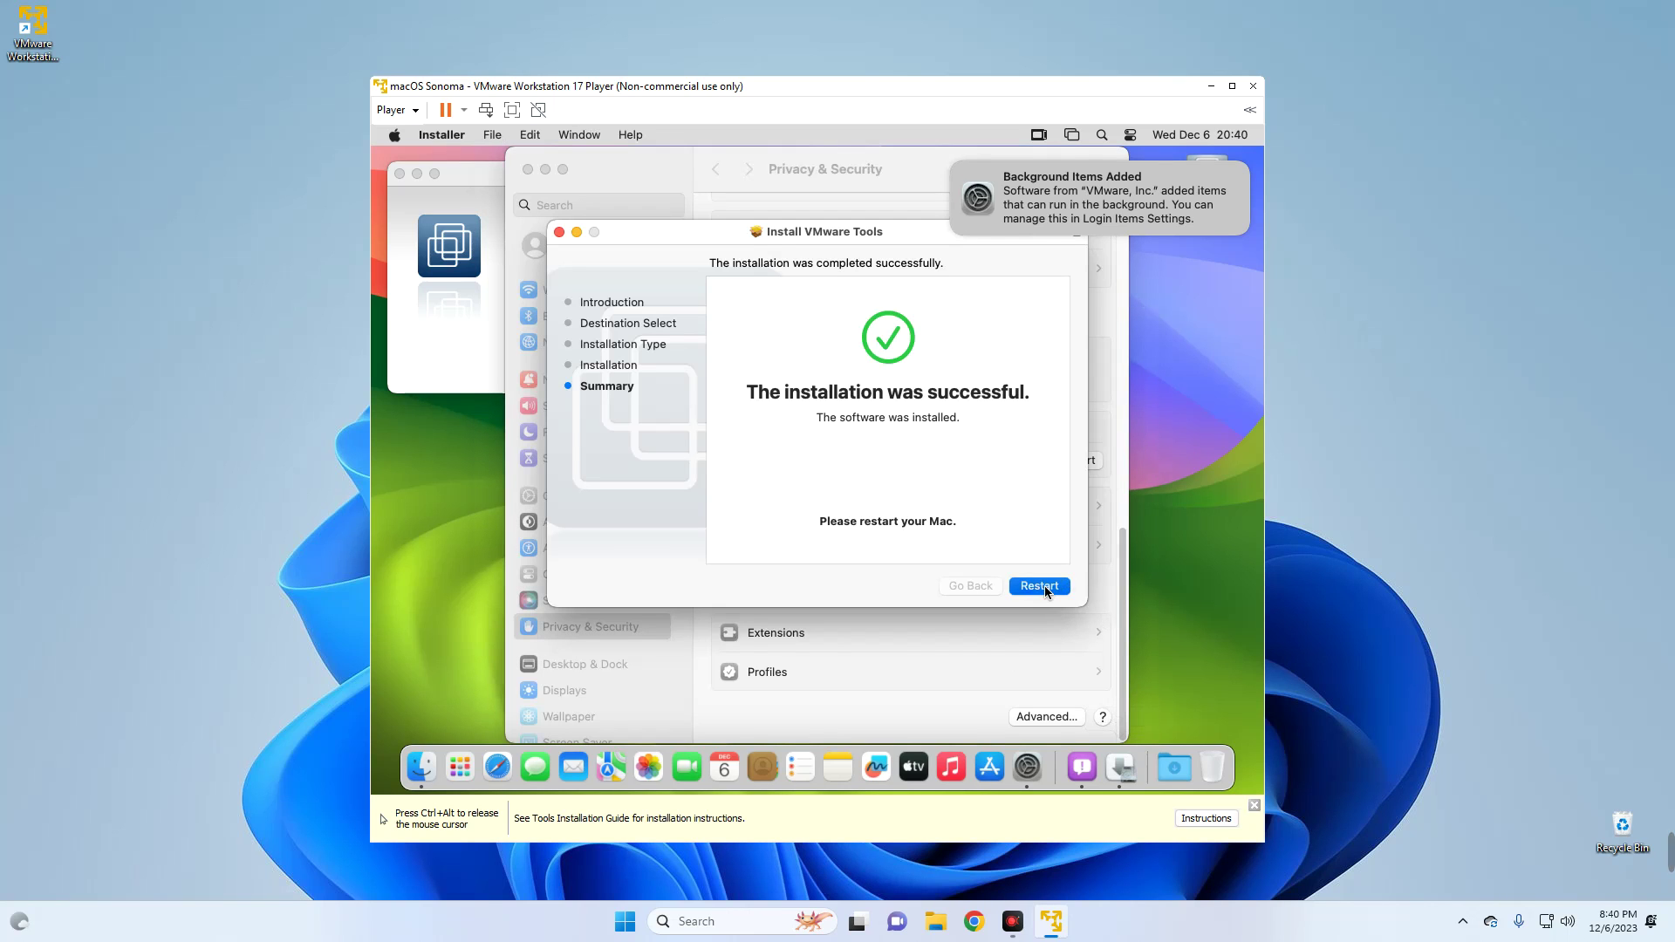
{"action": "left_click", "coordinate": [1044, 585]}
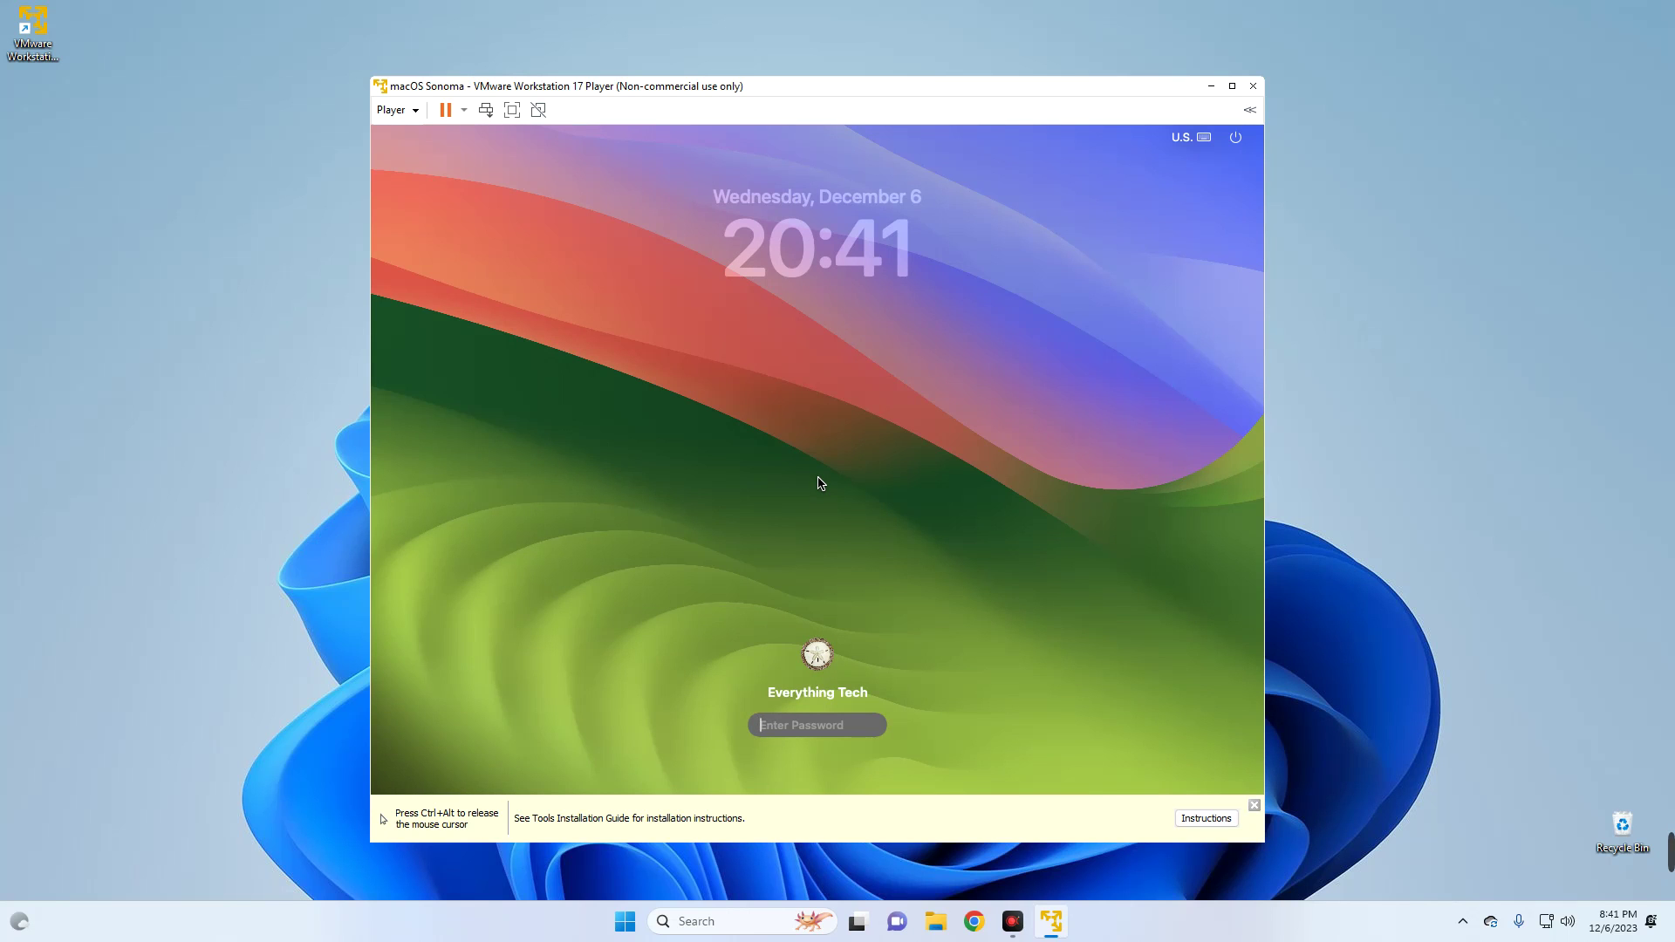
- Log back into macOS and confirm About This Mac shows Display 128 MB graphics, then close it
{"action": "type", "text": "123456"}
{"action": "key", "text": "Return"}
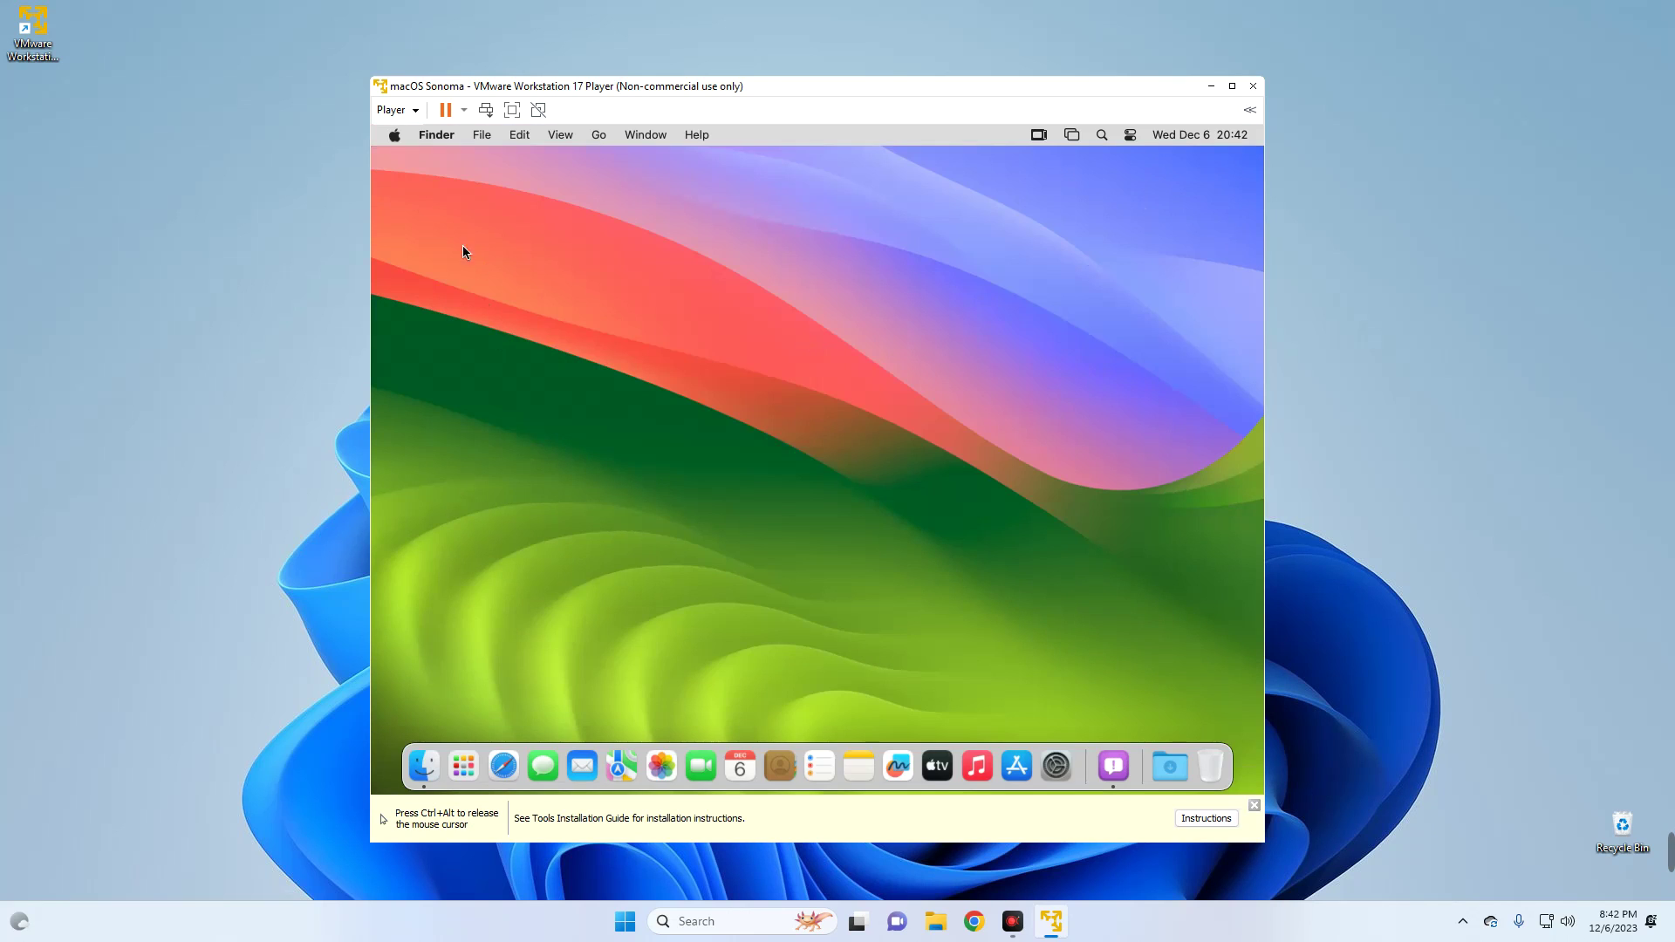
{"action": "left_click", "coordinate": [393, 145]}
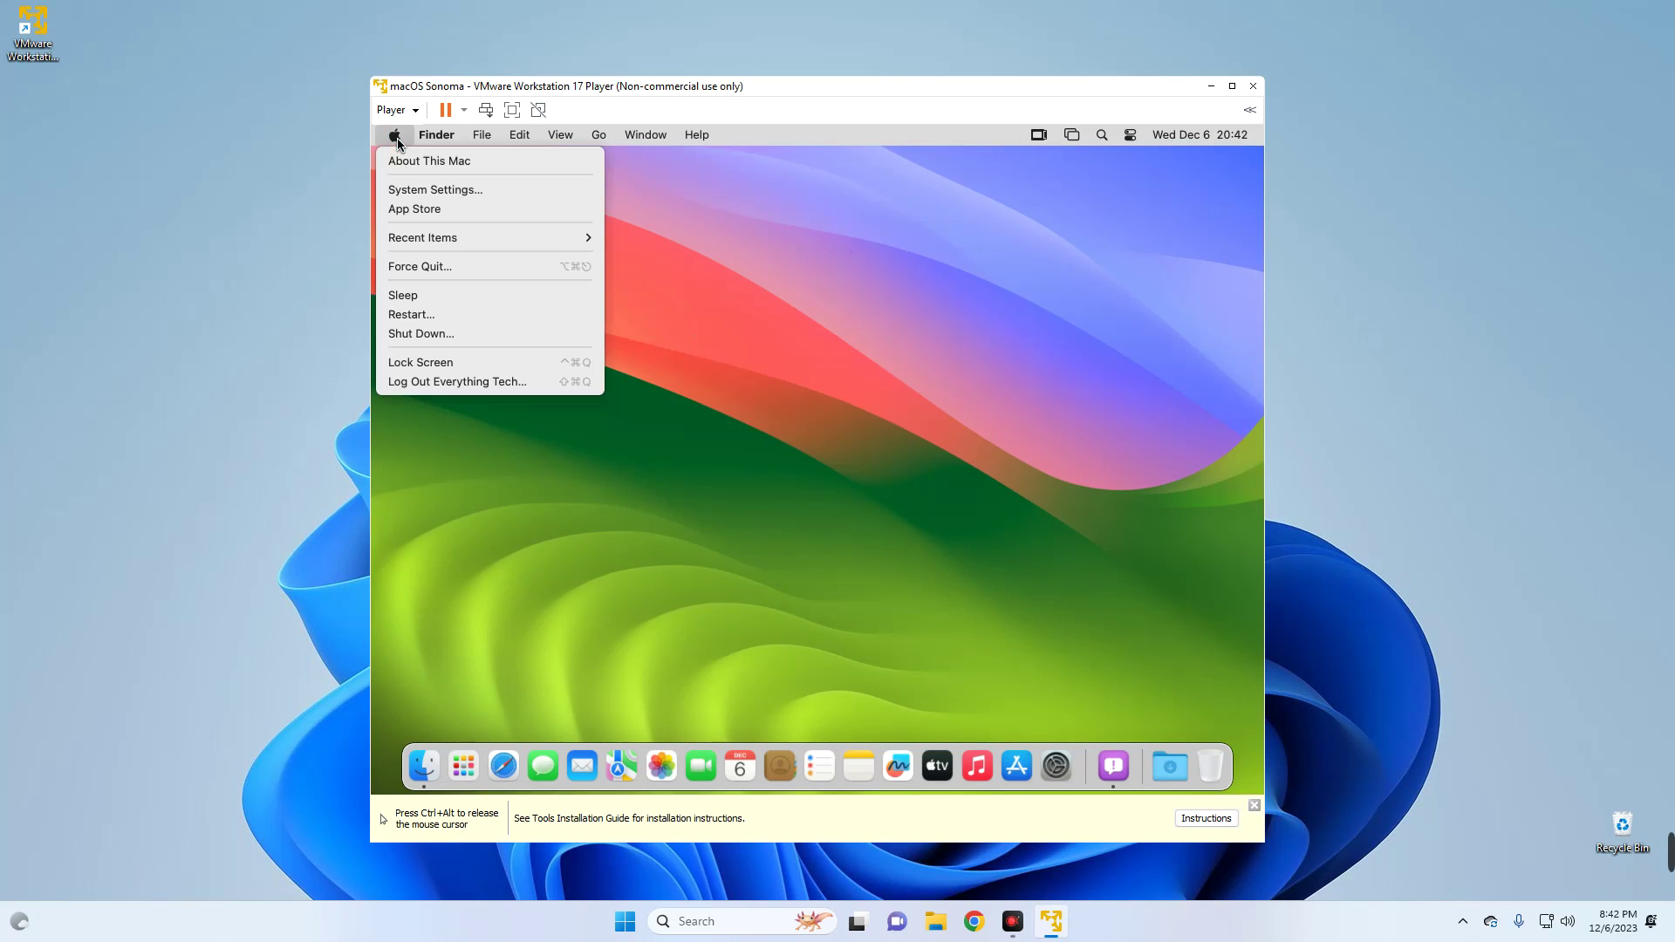
{"action": "left_click", "coordinate": [408, 164]}
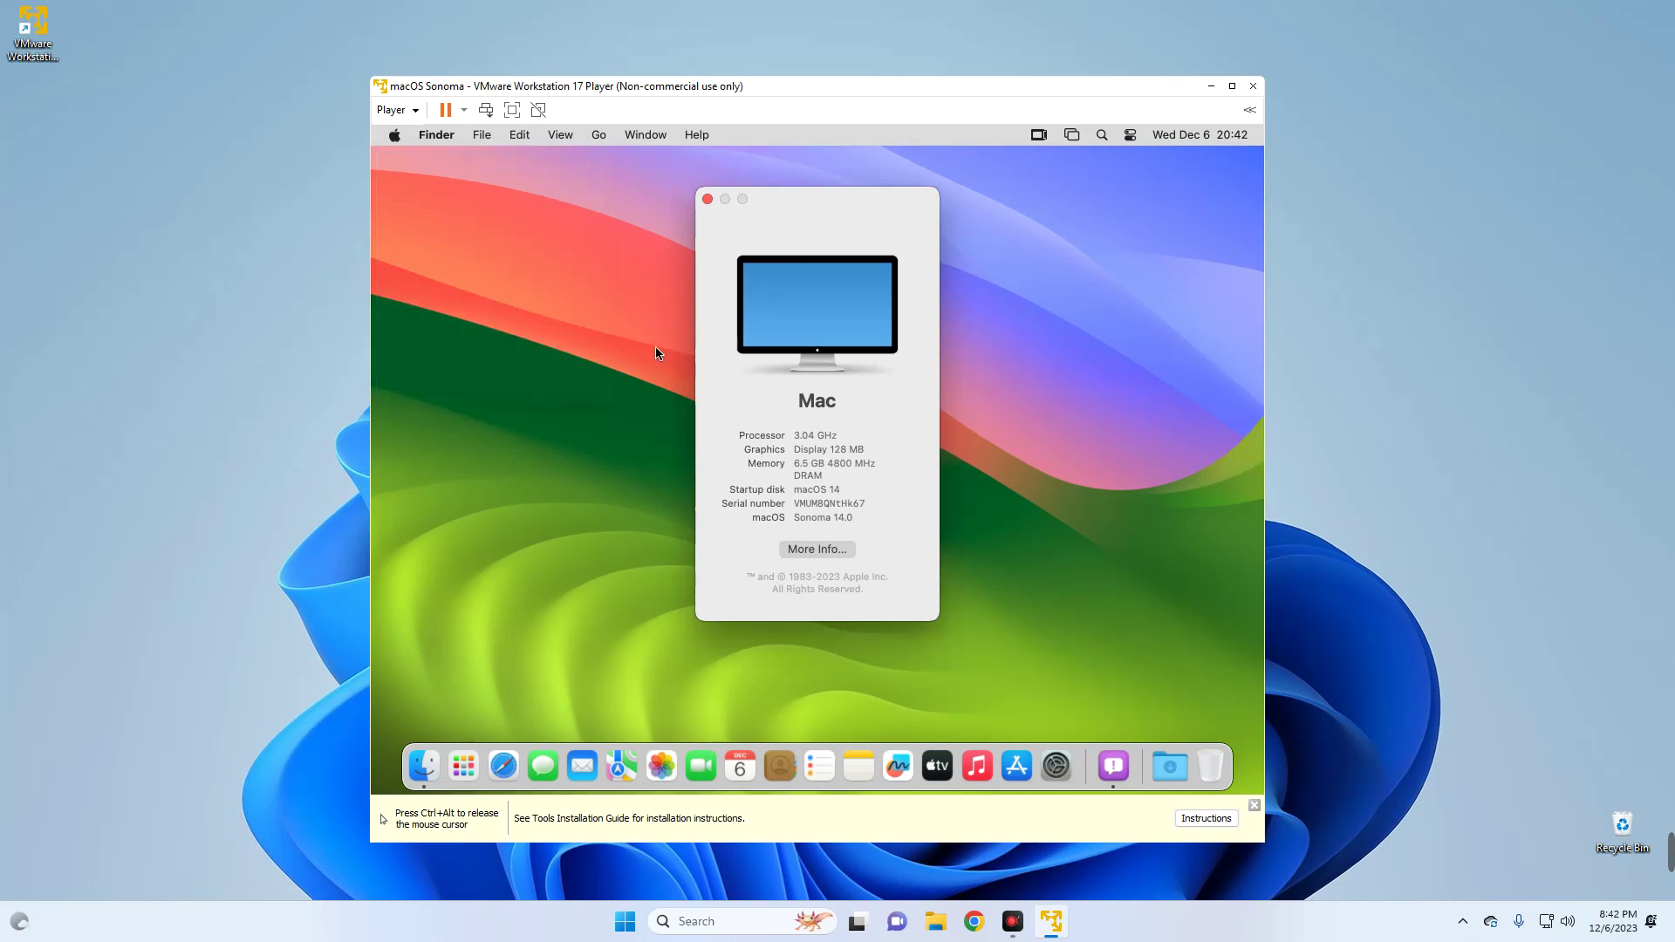
{"action": "left_click_drag", "start_coordinate": [794, 450], "coordinate": [881, 460]}
{"action": "left_click", "coordinate": [707, 199]}
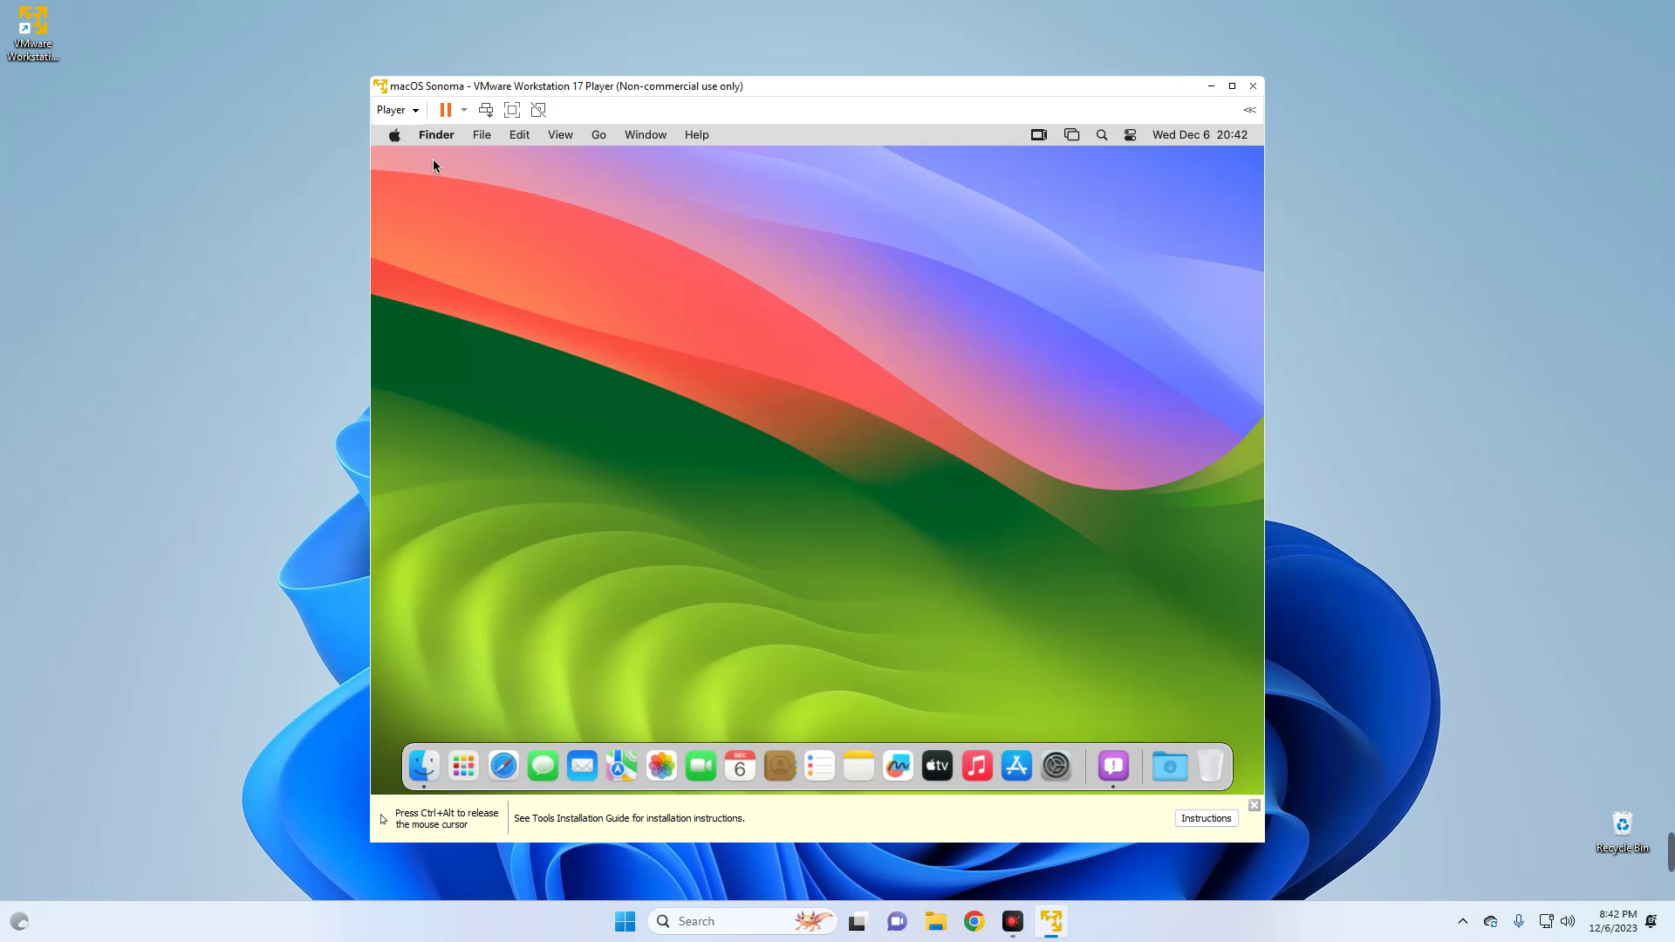
- Enlarge and maximize the VM window, then click into the guest so macOS fills the screen
{"action": "left_click_drag", "start_coordinate": [370, 76], "coordinate": [193, 37]}
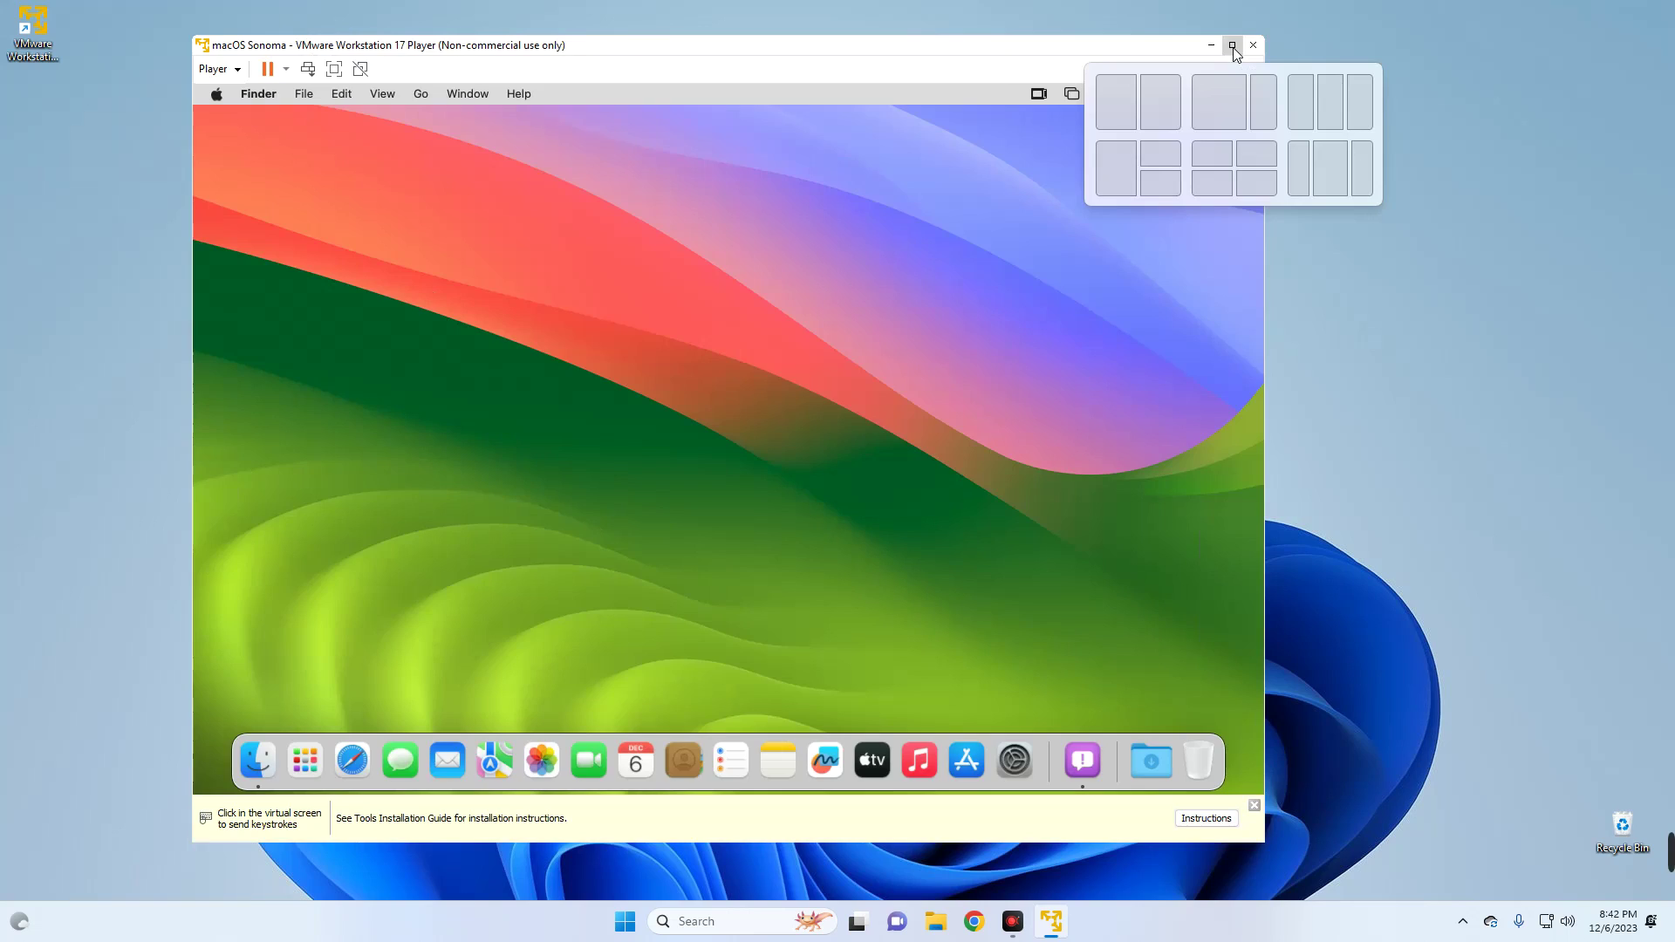
{"action": "left_click", "coordinate": [1233, 44]}
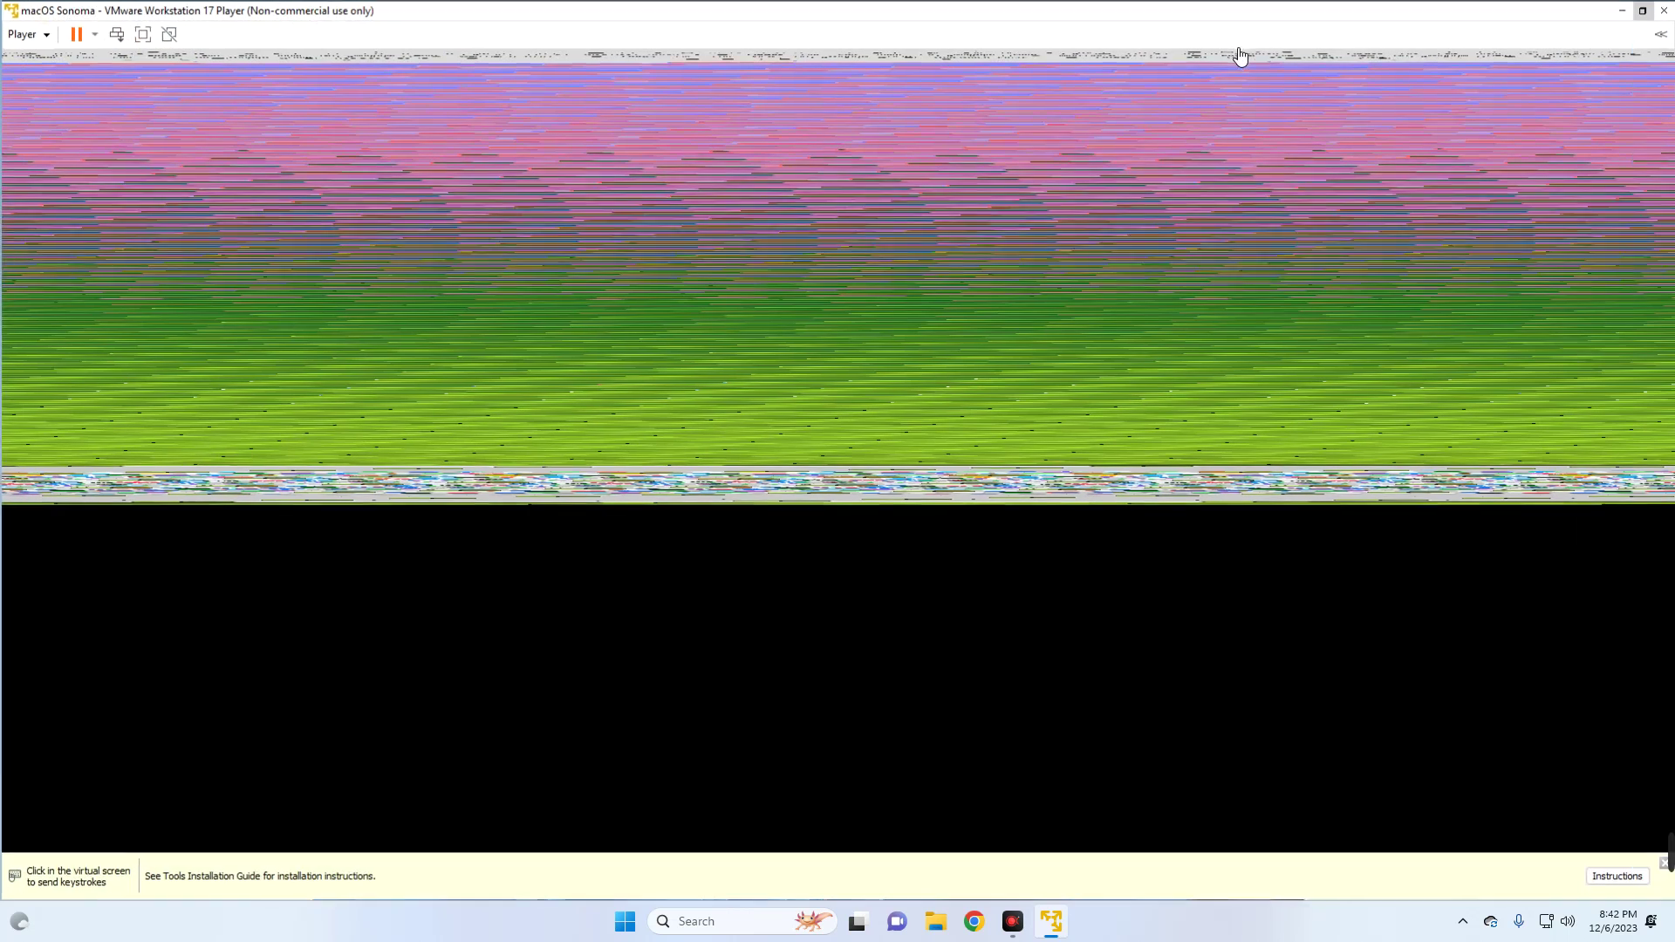
{"action": "left_click", "coordinate": [864, 358]}
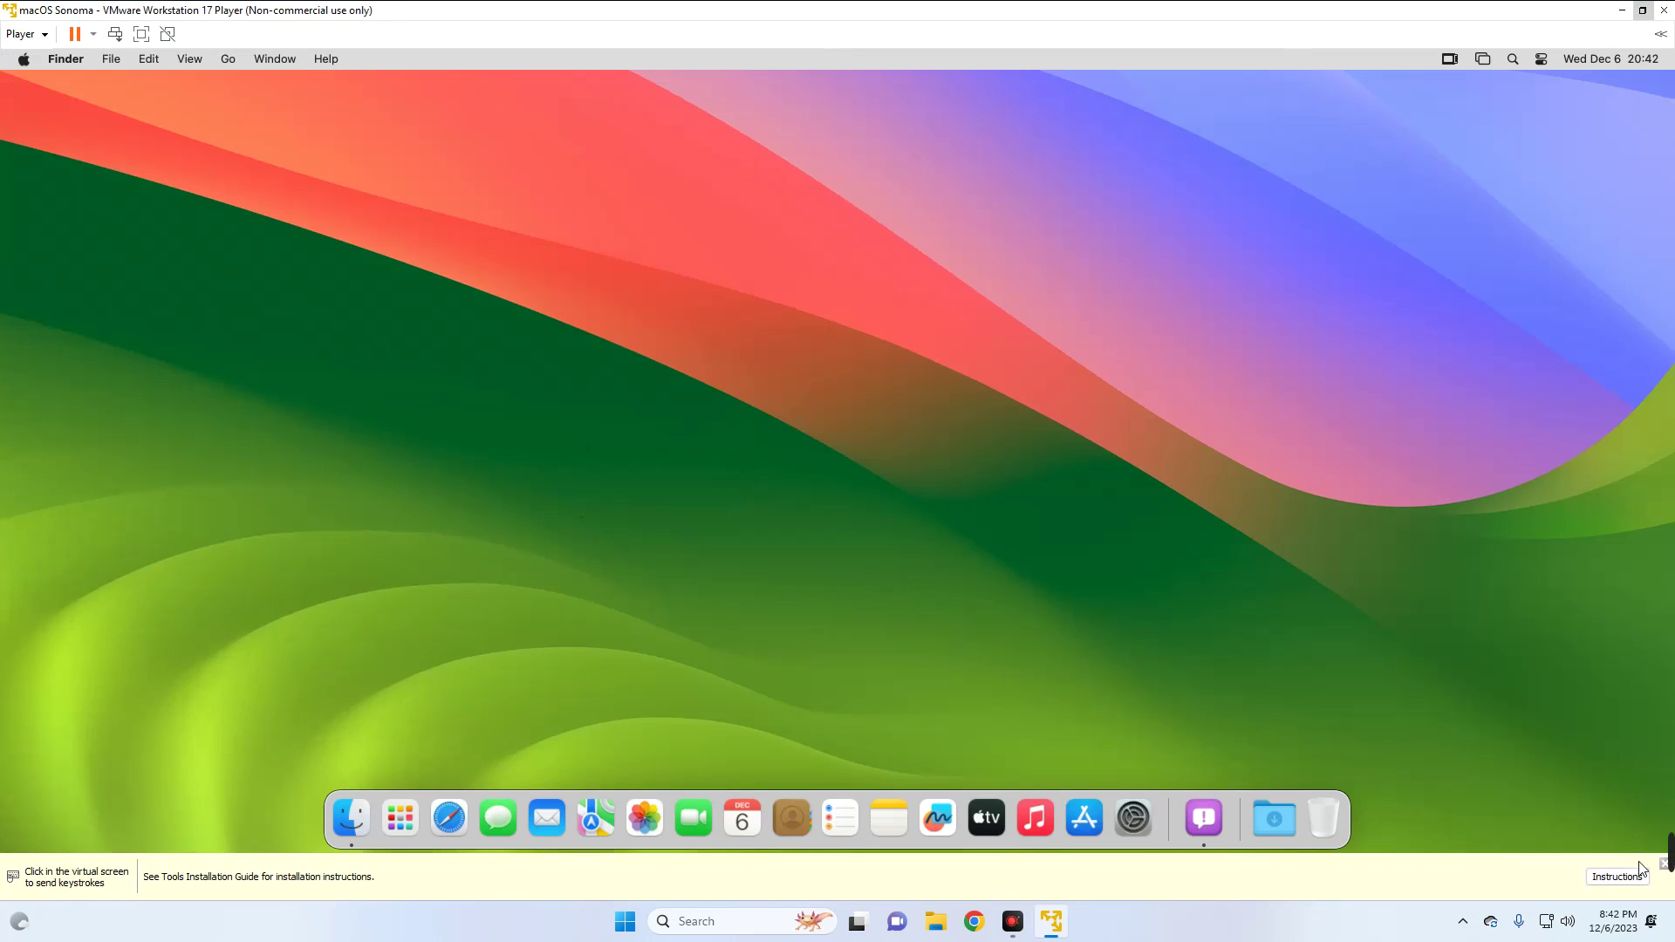
{"action": "left_click", "coordinate": [1346, 574]}
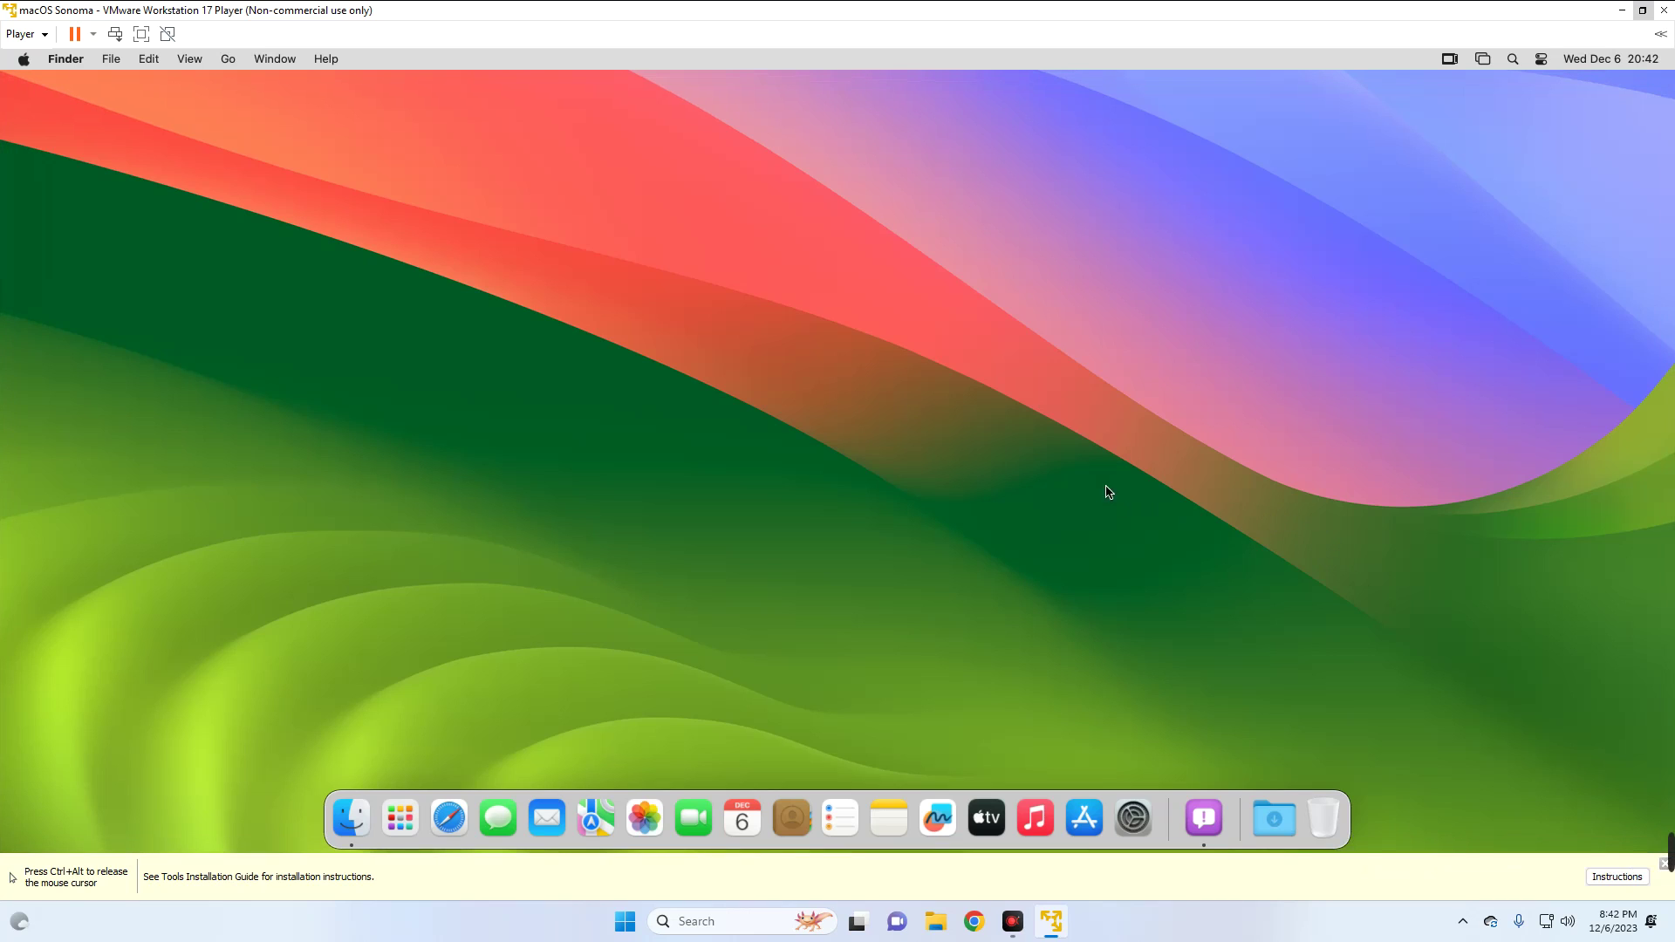